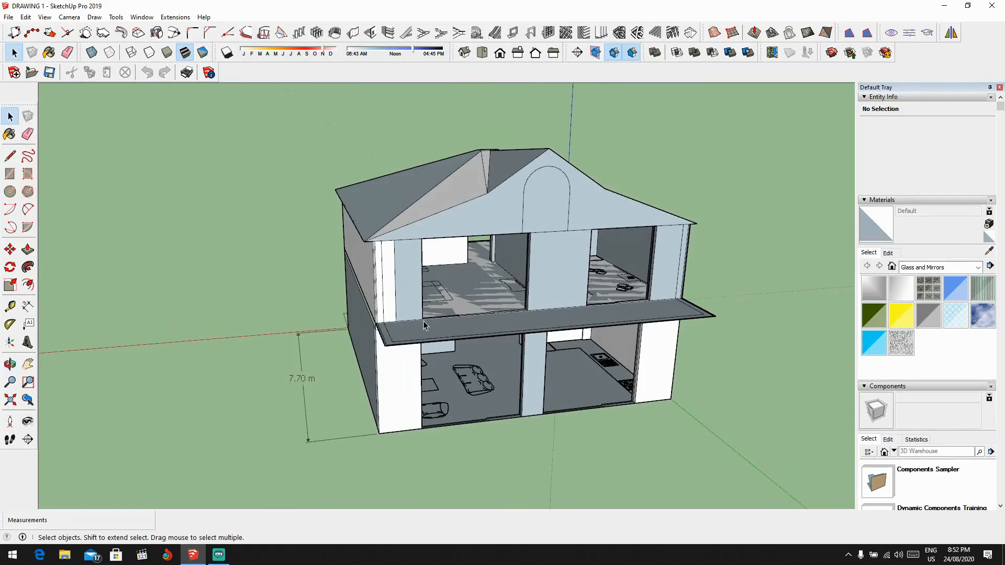
Step: Examine the house's front openings, canopy and side wall from several angles
{"action": "middle_click_drag", "start_coordinate": [424, 325], "coordinate": [369, 429]}
{"action": "scroll", "coordinate": [367, 440], "scroll_direction": "up", "scroll_amount": 6}
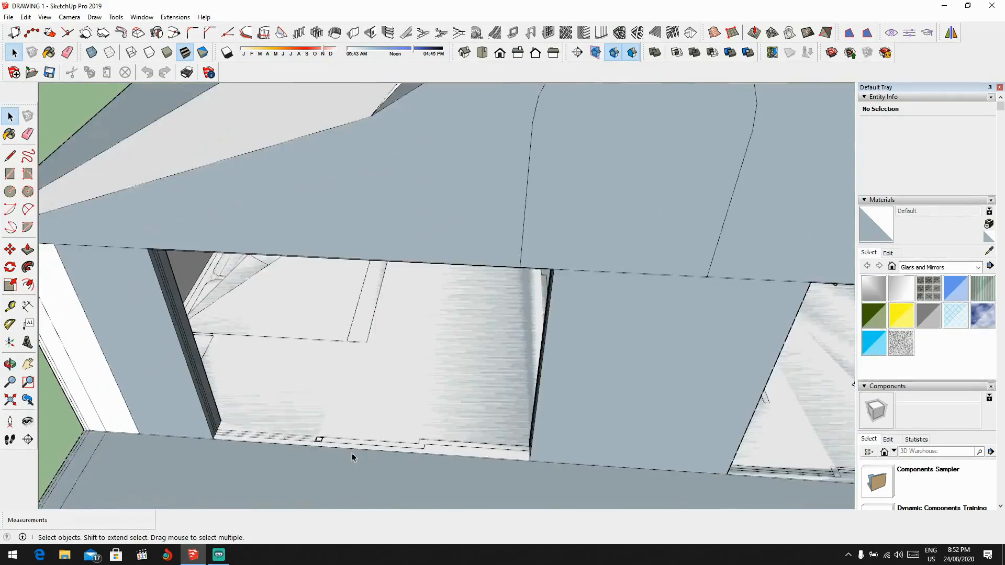
{"action": "scroll", "coordinate": [463, 454], "scroll_direction": "down", "scroll_amount": 5}
{"action": "middle_click_drag", "start_coordinate": [464, 454], "coordinate": [579, 431]}
{"action": "scroll", "coordinate": [641, 398], "scroll_direction": "up", "scroll_amount": 6}
{"action": "mouse_move", "coordinate": [733, 327]}
{"action": "middle_mouse_down"}
{"action": "mouse_move", "coordinate": [713, 345]}
{"action": "mouse_move", "coordinate": [718, 361]}
{"action": "middle_mouse_up"}
{"action": "scroll", "coordinate": [686, 409], "scroll_direction": "down", "scroll_amount": 4}
{"action": "middle_click_drag", "start_coordinate": [570, 379], "coordinate": [680, 281]}
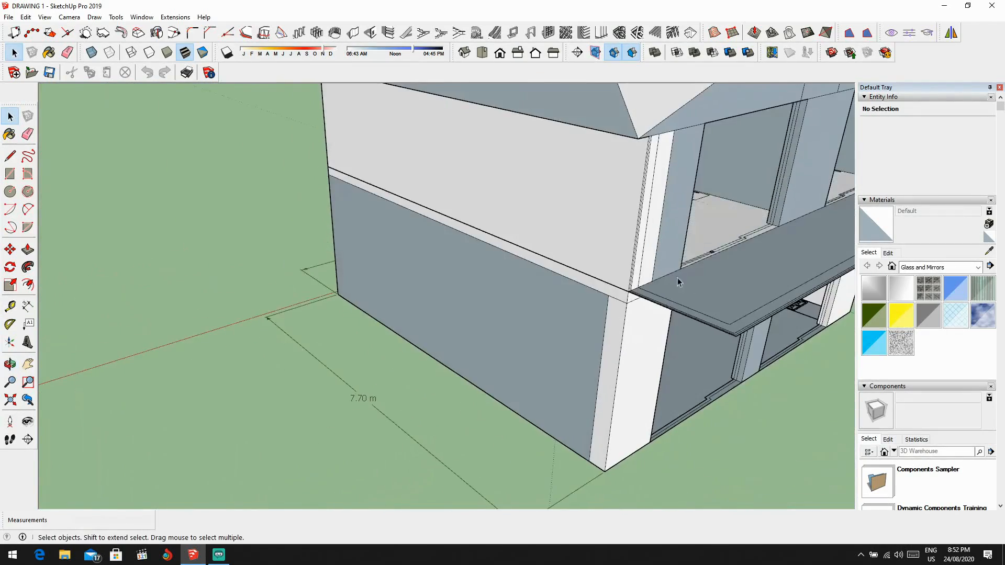
{"action": "scroll", "coordinate": [639, 249], "scroll_direction": "down", "scroll_amount": 3}
Step: Explode the grouped upper-floor and roof geometry into separate editable pieces
{"action": "middle_click_drag", "start_coordinate": [633, 245], "coordinate": [559, 296]}
{"action": "key", "text": "space"}
{"action": "triple_click", "coordinate": [536, 253]}
{"action": "right_click", "coordinate": [556, 223]}
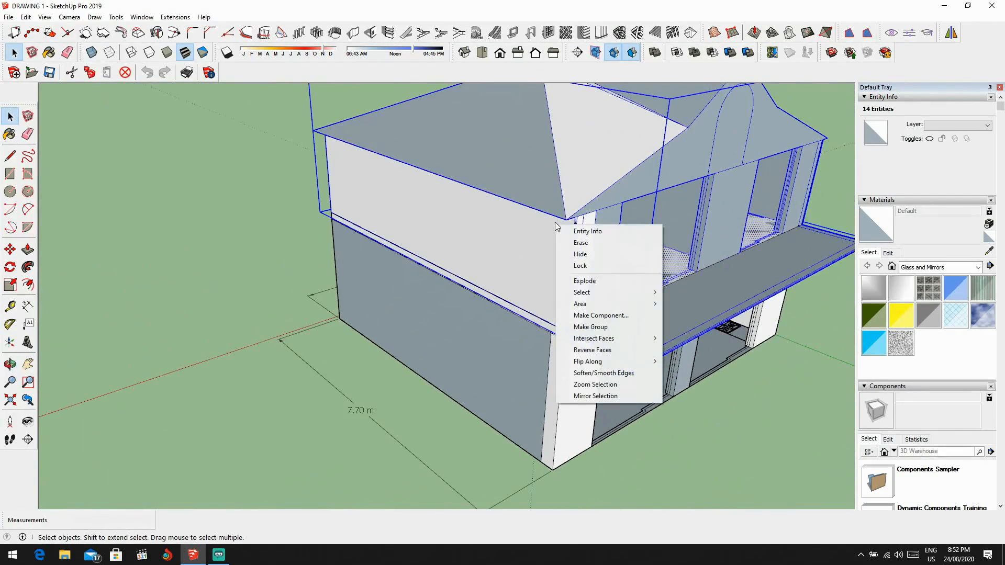
{"action": "left_click", "coordinate": [605, 281]}
{"action": "scroll", "coordinate": [275, 337], "scroll_direction": "down", "scroll_amount": 3}
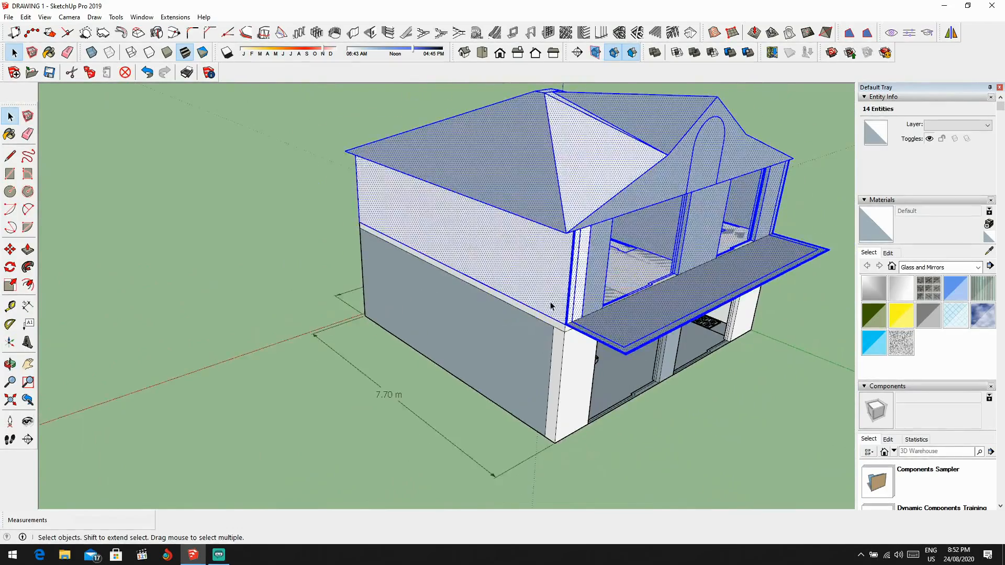
Step: Draw a 1.50 m line across the base of the rear ground-floor door opening to close it with a face
{"action": "middle_click_drag", "start_coordinate": [275, 336], "coordinate": [437, 329]}
{"action": "middle_click_drag", "start_coordinate": [431, 234], "coordinate": [592, 249]}
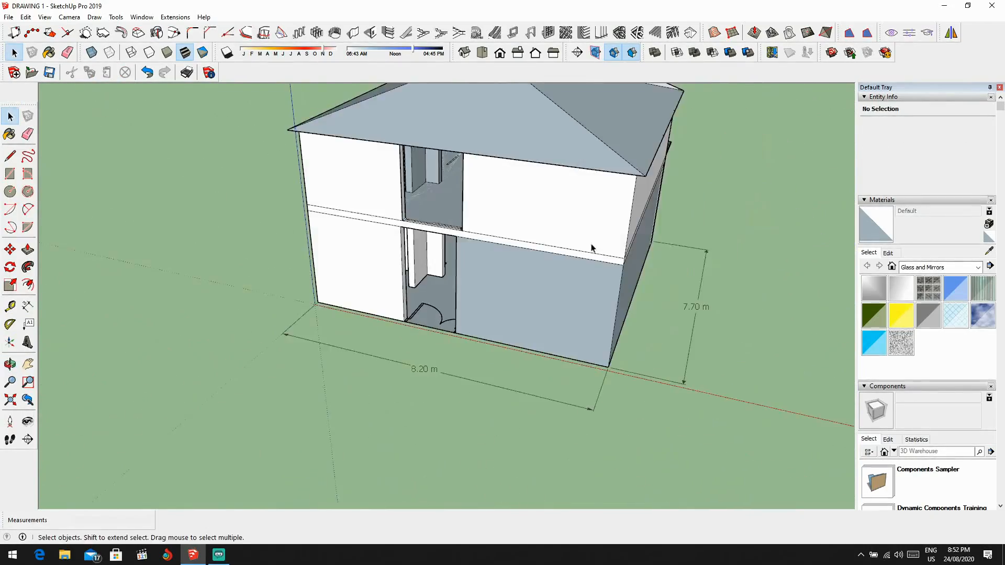
{"action": "scroll", "coordinate": [438, 269], "scroll_direction": "up", "scroll_amount": 3}
{"action": "middle_click_drag", "start_coordinate": [413, 345], "coordinate": [460, 393]}
{"action": "scroll", "coordinate": [472, 359], "scroll_direction": "up", "scroll_amount": 3}
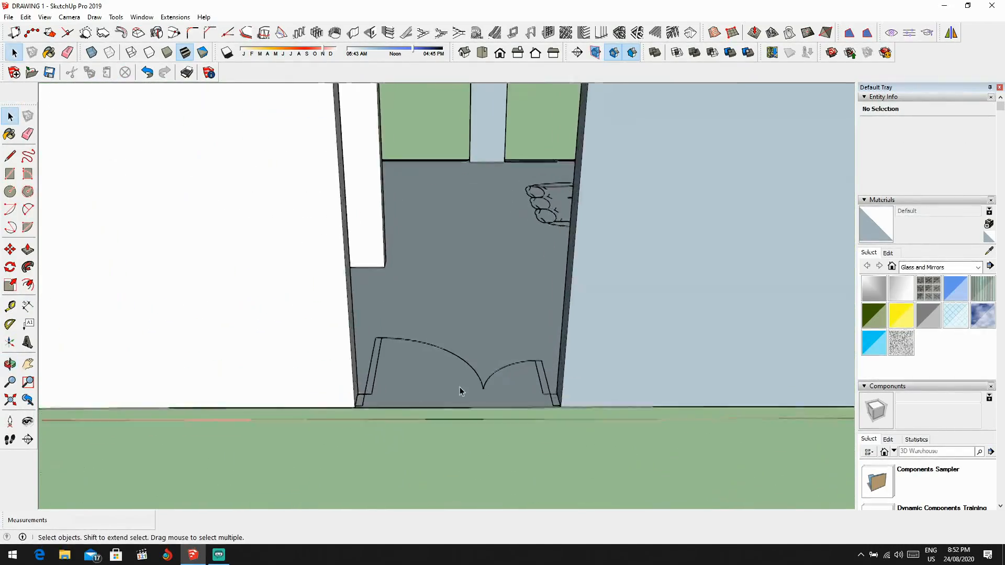
{"action": "scroll", "coordinate": [523, 394], "scroll_direction": "up", "scroll_amount": 3}
{"action": "scroll", "coordinate": [461, 404], "scroll_direction": "up", "scroll_amount": 1}
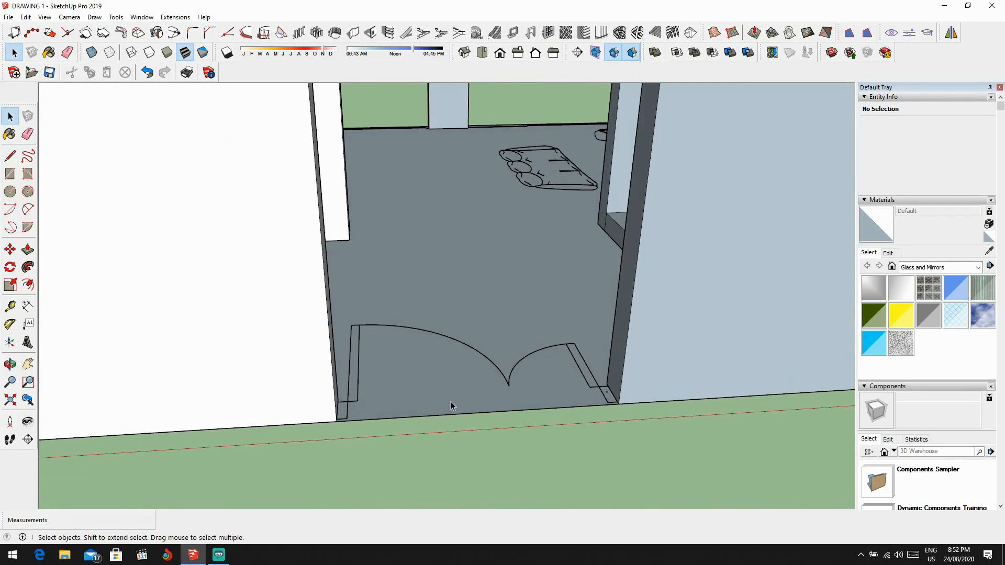
{"action": "left_click", "coordinate": [619, 404]}
{"action": "left_click", "coordinate": [336, 420]}
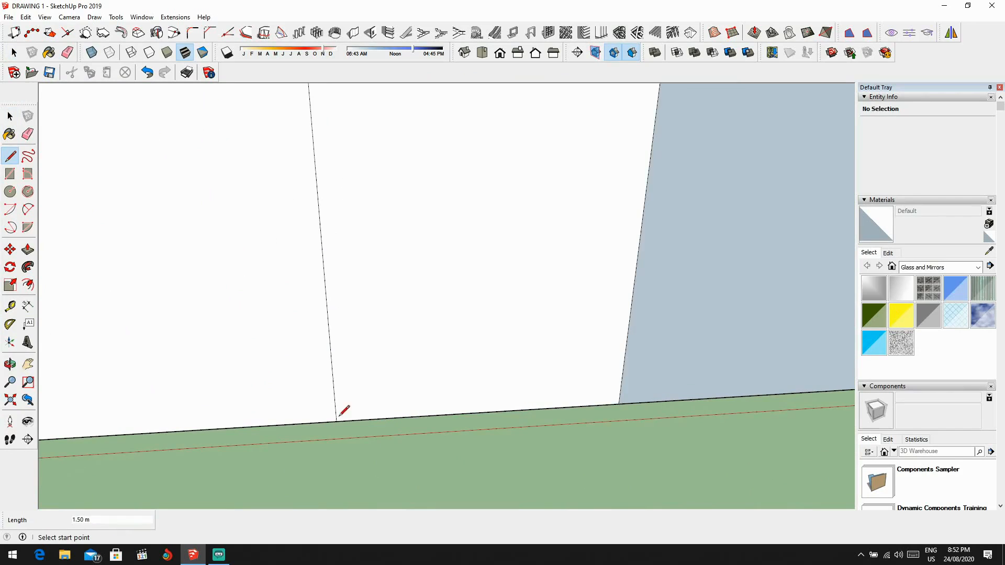
Step: Draw a horizontal door head line about 2.20 m above the ground and erase the leftover vertical edges above it
{"action": "scroll", "coordinate": [416, 343], "scroll_direction": "down", "scroll_amount": 3}
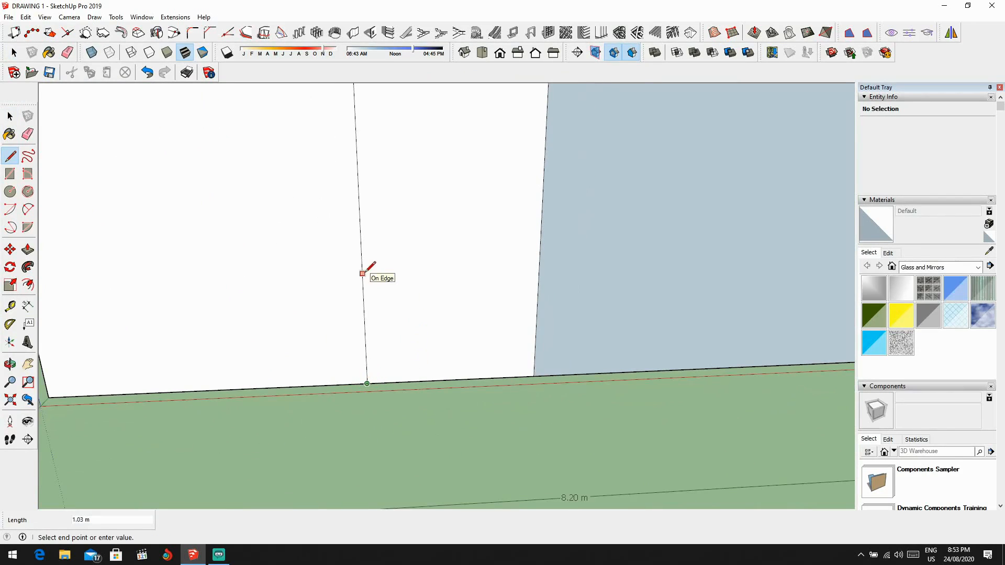
{"action": "scroll", "coordinate": [370, 268], "scroll_direction": "down", "scroll_amount": 3}
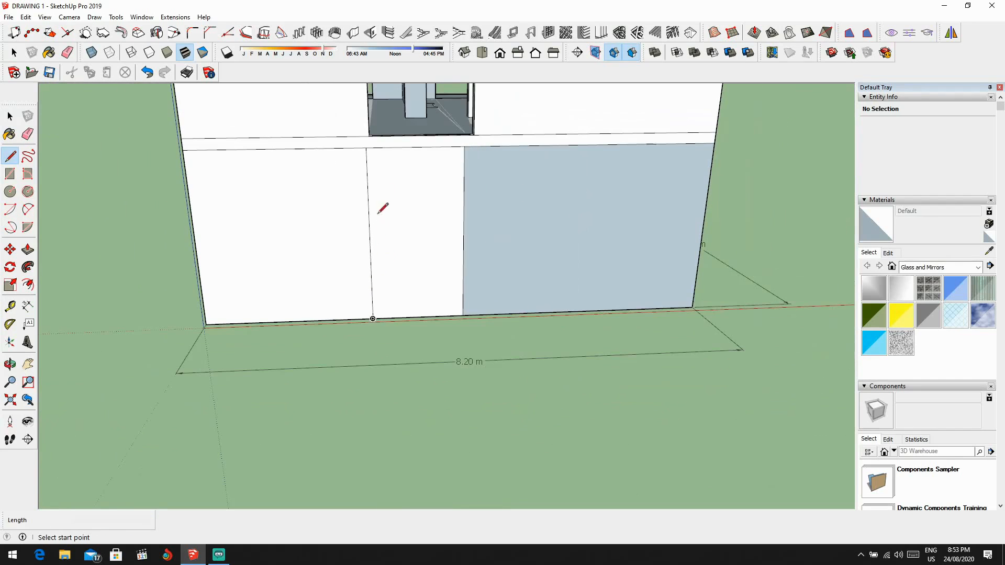
{"action": "left_click", "coordinate": [464, 185]}
{"action": "scroll", "coordinate": [465, 185], "scroll_direction": "up", "scroll_amount": 2}
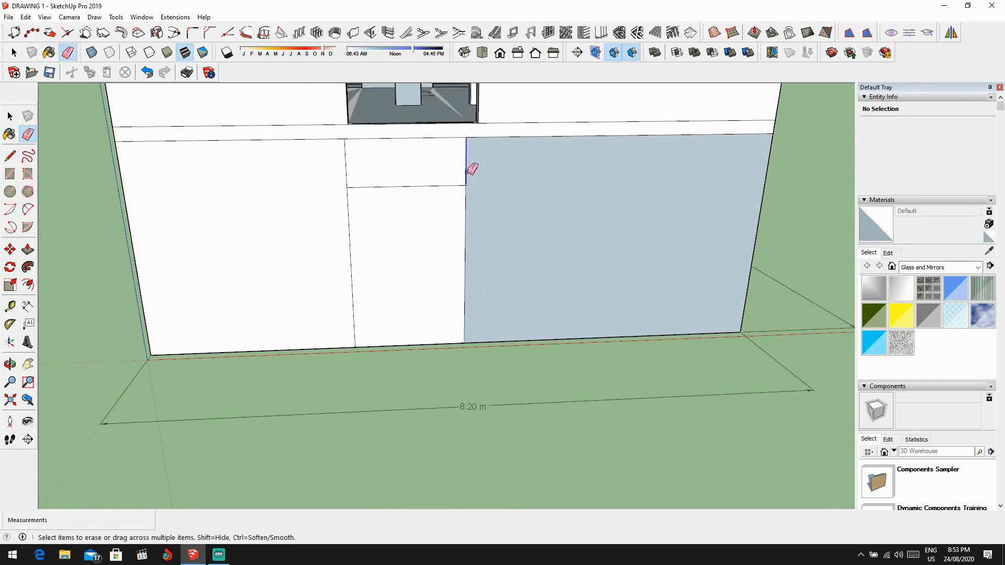
{"action": "left_click", "coordinate": [467, 170]}
{"action": "left_click", "coordinate": [346, 173]}
{"action": "mouse_move", "coordinate": [348, 175]}
{"action": "middle_mouse_down"}
{"action": "mouse_move", "coordinate": [418, 208]}
{"action": "mouse_move", "coordinate": [419, 278]}
{"action": "mouse_move", "coordinate": [354, 316]}
{"action": "mouse_move", "coordinate": [403, 265]}
{"action": "mouse_move", "coordinate": [366, 224]}
{"action": "mouse_move", "coordinate": [362, 287]}
{"action": "mouse_move", "coordinate": [393, 278]}
{"action": "middle_mouse_up"}
{"action": "scroll", "coordinate": [397, 263], "scroll_direction": "up", "scroll_amount": 1}
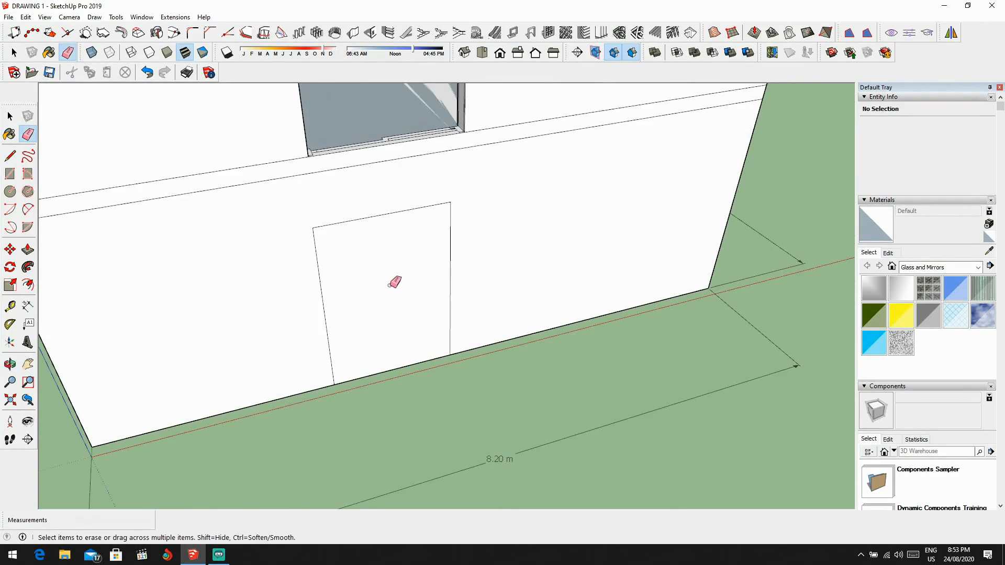
Step: Draw a 2.20 m vertical line from the door's base to its head, splitting it into two leaves
{"action": "scroll", "coordinate": [444, 335], "scroll_direction": "up", "scroll_amount": 5}
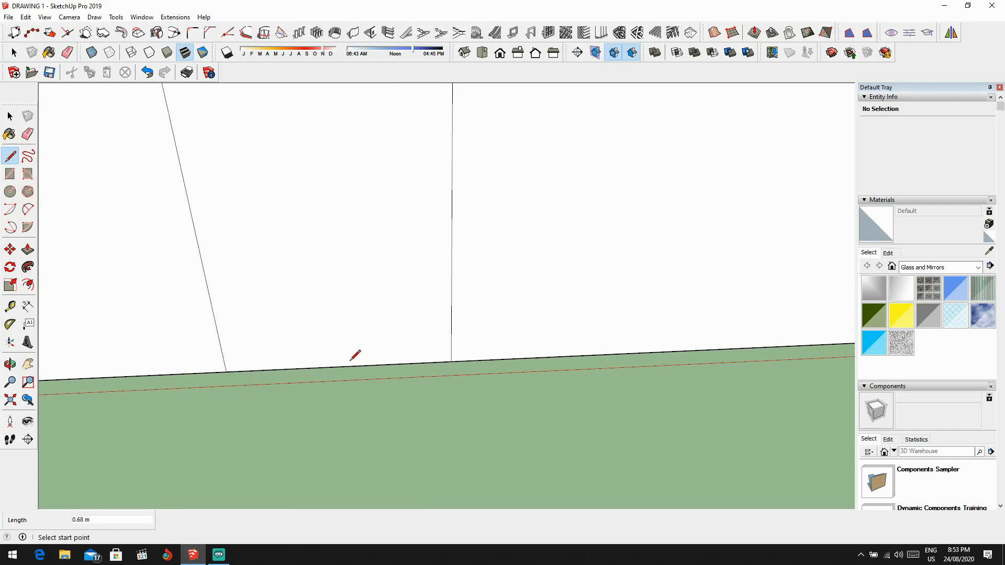
{"action": "scroll", "coordinate": [354, 236], "scroll_direction": "down", "scroll_amount": 3}
{"action": "left_click", "coordinate": [333, 97]}
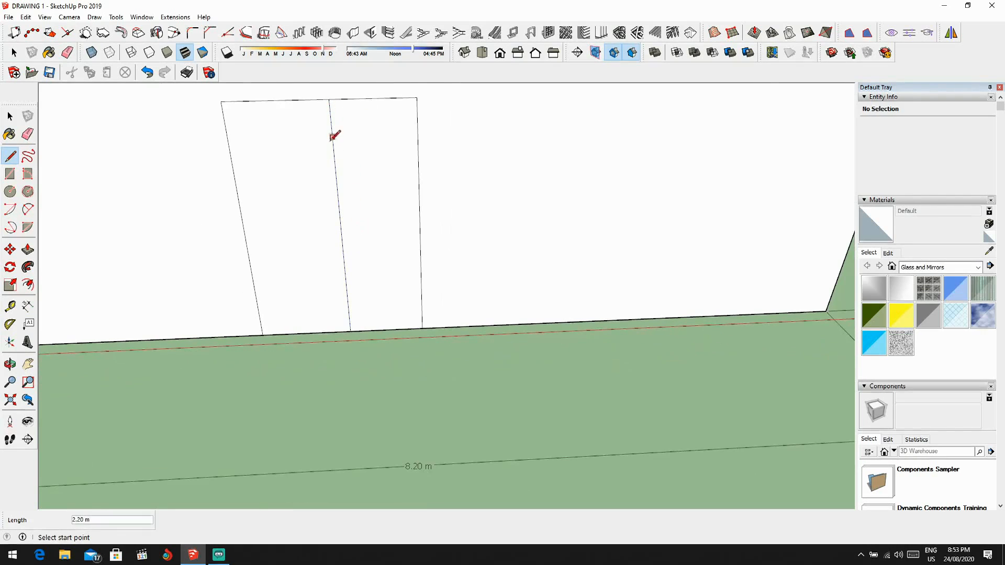
Step: Examine the split rear door and the sliding-door opening above it from several angles
{"action": "mouse_move", "coordinate": [335, 137]}
{"action": "middle_mouse_down"}
{"action": "mouse_move", "coordinate": [375, 249]}
{"action": "mouse_move", "coordinate": [346, 281]}
{"action": "mouse_move", "coordinate": [240, 299]}
{"action": "mouse_move", "coordinate": [180, 281]}
{"action": "middle_mouse_up"}
{"action": "scroll", "coordinate": [353, 231], "scroll_direction": "down", "scroll_amount": 5}
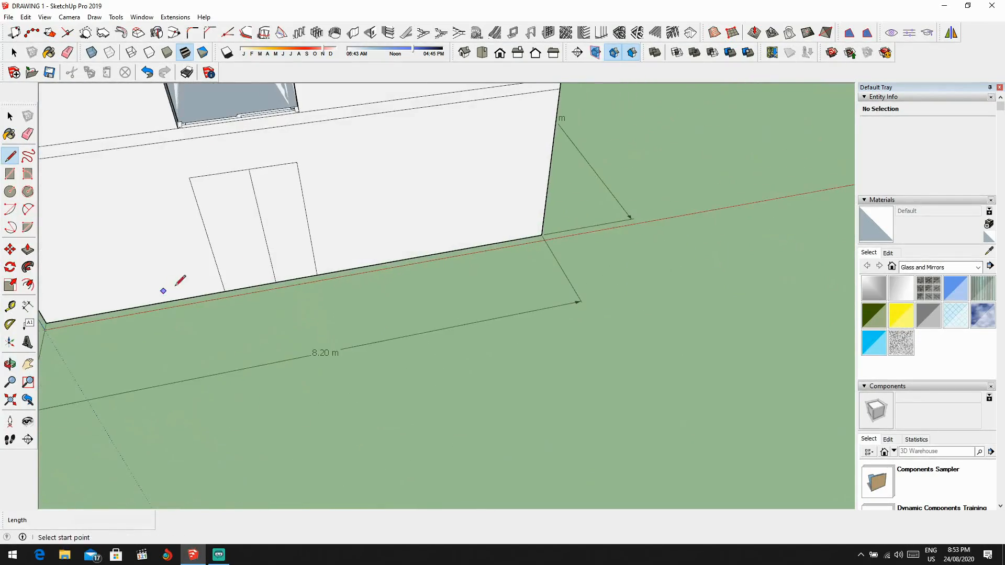
{"action": "scroll", "coordinate": [271, 261], "scroll_direction": "up", "scroll_amount": 2}
{"action": "middle_click_drag", "start_coordinate": [271, 261], "coordinate": [439, 163], "text": "shift"}
{"action": "scroll", "coordinate": [467, 259], "scroll_direction": "down", "scroll_amount": 1}
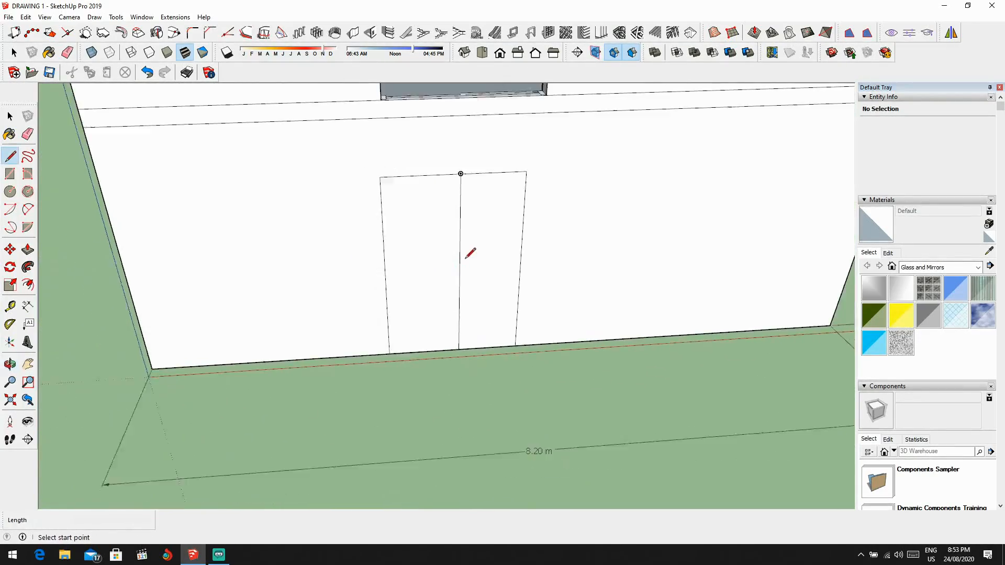
{"action": "middle_click_drag", "start_coordinate": [466, 258], "coordinate": [451, 278]}
{"action": "scroll", "coordinate": [391, 168], "scroll_direction": "down", "scroll_amount": 1}
{"action": "scroll", "coordinate": [435, 231], "scroll_direction": "down", "scroll_amount": 3}
{"action": "scroll", "coordinate": [433, 231], "scroll_direction": "down", "scroll_amount": 2}
{"action": "scroll", "coordinate": [454, 147], "scroll_direction": "up", "scroll_amount": 3}
{"action": "scroll", "coordinate": [453, 147], "scroll_direction": "up", "scroll_amount": 2}
{"action": "scroll", "coordinate": [457, 256], "scroll_direction": "down", "scroll_amount": 2}
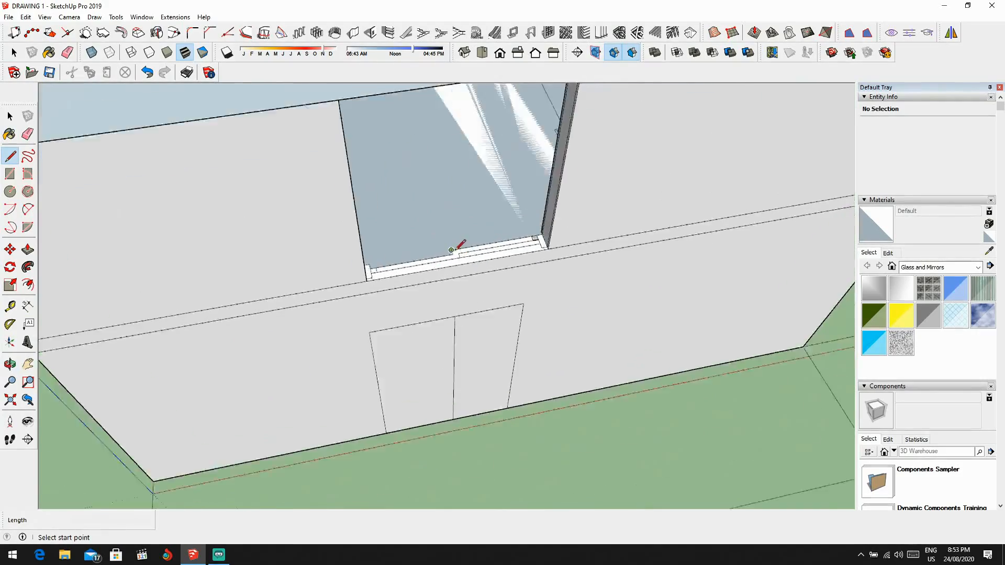
{"action": "scroll", "coordinate": [460, 261], "scroll_direction": "up", "scroll_amount": 3}
{"action": "scroll", "coordinate": [469, 266], "scroll_direction": "down", "scroll_amount": 5}
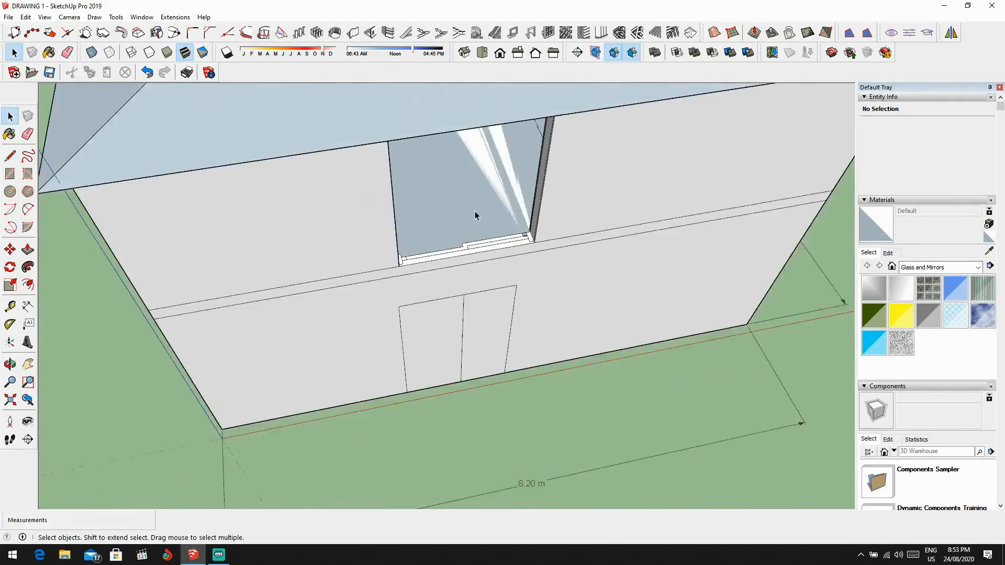
{"action": "middle_click_drag", "start_coordinate": [475, 212], "coordinate": [378, 194]}
{"action": "scroll", "coordinate": [428, 252], "scroll_direction": "up", "scroll_amount": 2}
{"action": "scroll", "coordinate": [426, 251], "scroll_direction": "down", "scroll_amount": 1}
{"action": "middle_click_drag", "start_coordinate": [489, 274], "coordinate": [468, 190]}
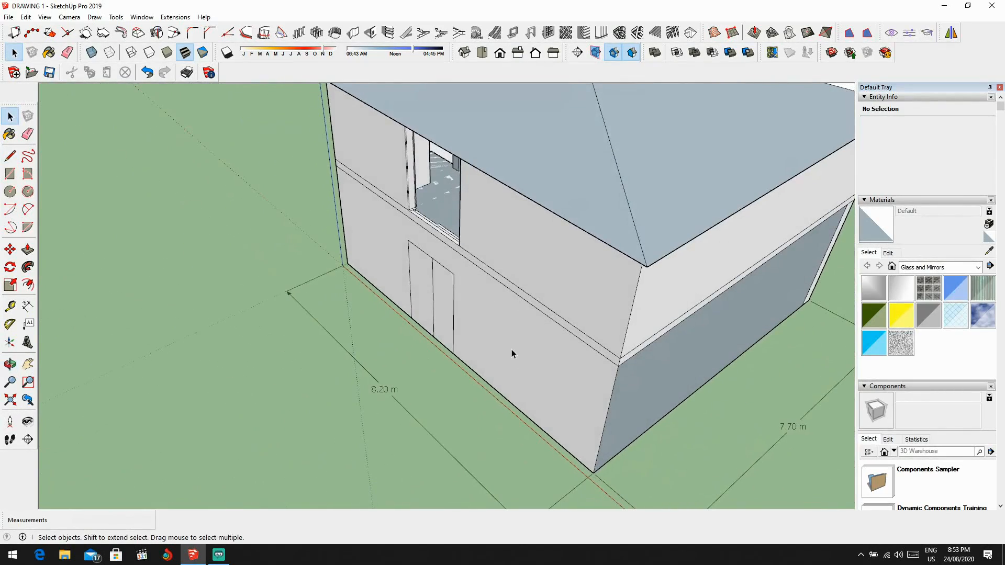
Step: Draw the rear balcony floor outline, projecting 2.00 m from the upper opening's sill and ending at the wall corner
{"action": "scroll", "coordinate": [414, 195], "scroll_direction": "up", "scroll_amount": 5}
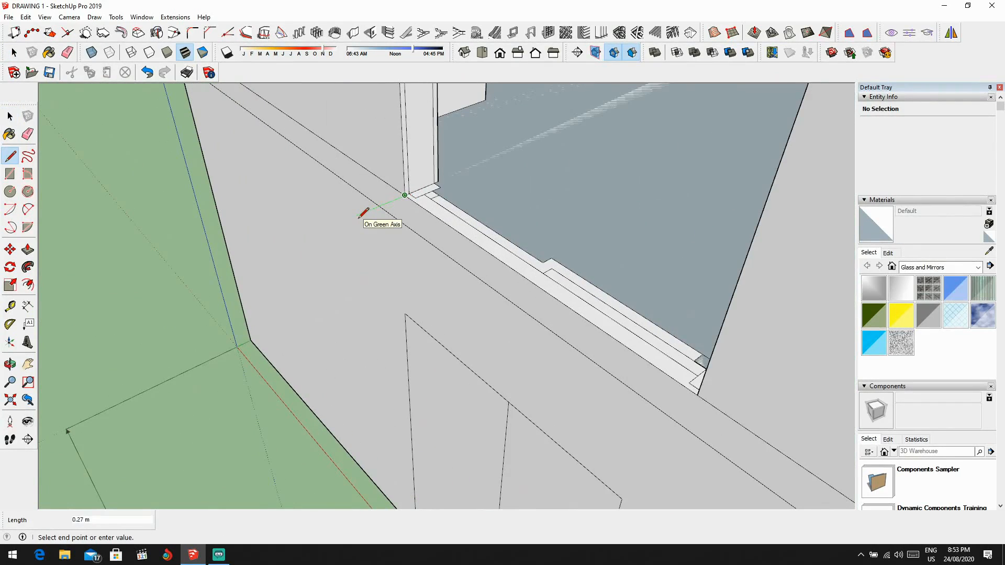
{"action": "scroll", "coordinate": [362, 214], "scroll_direction": "down", "scroll_amount": 10}
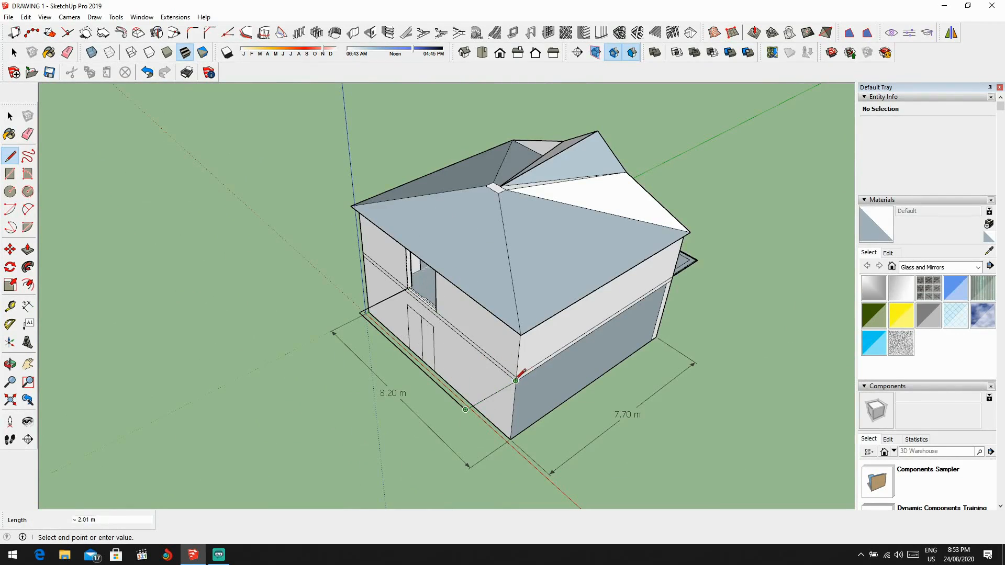
{"action": "middle_click_drag", "start_coordinate": [491, 362], "coordinate": [470, 332]}
{"action": "scroll", "coordinate": [542, 387], "scroll_direction": "up", "scroll_amount": 2}
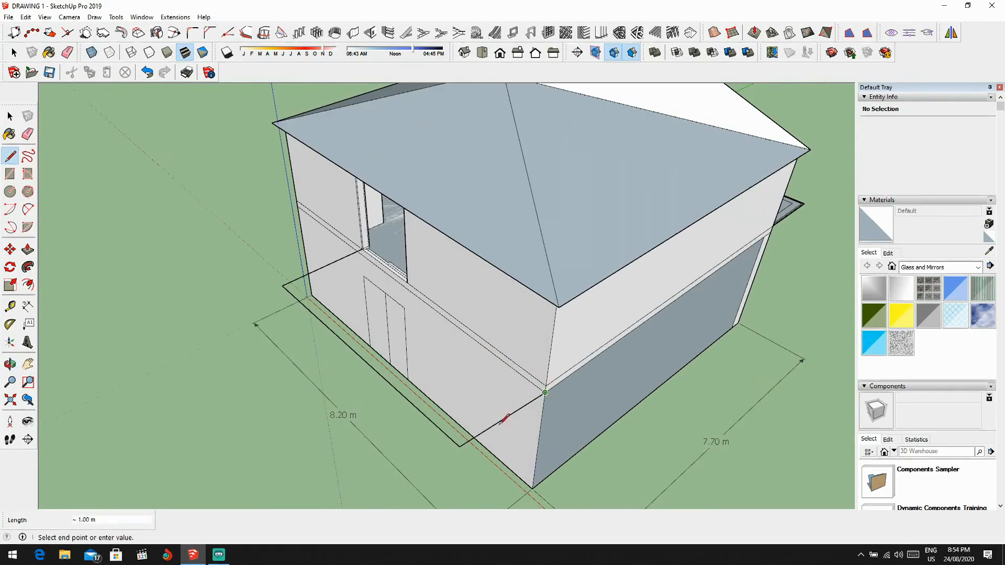
{"action": "left_click", "coordinate": [546, 385]}
Step: Examine the new balcony floor face along the rear wall from several angles
{"action": "key", "text": "e"}
{"action": "scroll", "coordinate": [539, 392], "scroll_direction": "up", "scroll_amount": 3}
{"action": "scroll", "coordinate": [615, 344], "scroll_direction": "down", "scroll_amount": 5}
{"action": "mouse_move", "coordinate": [470, 406]}
{"action": "middle_mouse_down"}
{"action": "mouse_move", "coordinate": [614, 343]}
{"action": "mouse_move", "coordinate": [651, 352]}
{"action": "mouse_move", "coordinate": [510, 327]}
{"action": "middle_mouse_up"}
{"action": "scroll", "coordinate": [651, 352], "scroll_direction": "up", "scroll_amount": 2}
{"action": "scroll", "coordinate": [619, 303], "scroll_direction": "down", "scroll_amount": 2}
{"action": "mouse_move", "coordinate": [615, 308]}
{"action": "middle_mouse_down"}
{"action": "mouse_move", "coordinate": [511, 317]}
{"action": "mouse_move", "coordinate": [583, 328]}
{"action": "mouse_move", "coordinate": [534, 335]}
{"action": "mouse_move", "coordinate": [602, 363]}
{"action": "mouse_move", "coordinate": [607, 339]}
{"action": "mouse_move", "coordinate": [633, 334]}
{"action": "middle_mouse_up"}
{"action": "scroll", "coordinate": [534, 336], "scroll_direction": "up", "scroll_amount": 3}
{"action": "scroll", "coordinate": [601, 364], "scroll_direction": "down", "scroll_amount": 2}
{"action": "scroll", "coordinate": [496, 319], "scroll_direction": "down", "scroll_amount": 2}
{"action": "scroll", "coordinate": [430, 312], "scroll_direction": "up", "scroll_amount": 2}
{"action": "mouse_move", "coordinate": [403, 310]}
{"action": "middle_mouse_down"}
{"action": "mouse_move", "coordinate": [431, 312]}
{"action": "mouse_move", "coordinate": [287, 354]}
{"action": "mouse_move", "coordinate": [545, 276]}
{"action": "middle_mouse_up"}
{"action": "scroll", "coordinate": [545, 276], "scroll_direction": "down", "scroll_amount": 2}
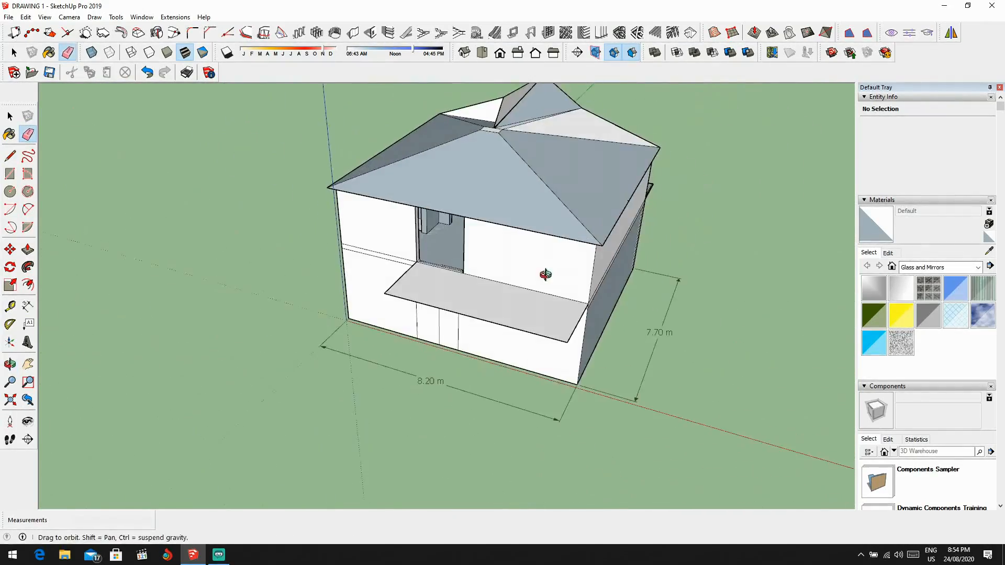
Step: Try to extrude the sliding-door panel profile in the upper rear opening up 2.2 m
{"action": "scroll", "coordinate": [444, 269], "scroll_direction": "up", "scroll_amount": 3}
{"action": "key", "text": "p"}
{"action": "scroll", "coordinate": [437, 283], "scroll_direction": "up", "scroll_amount": 6}
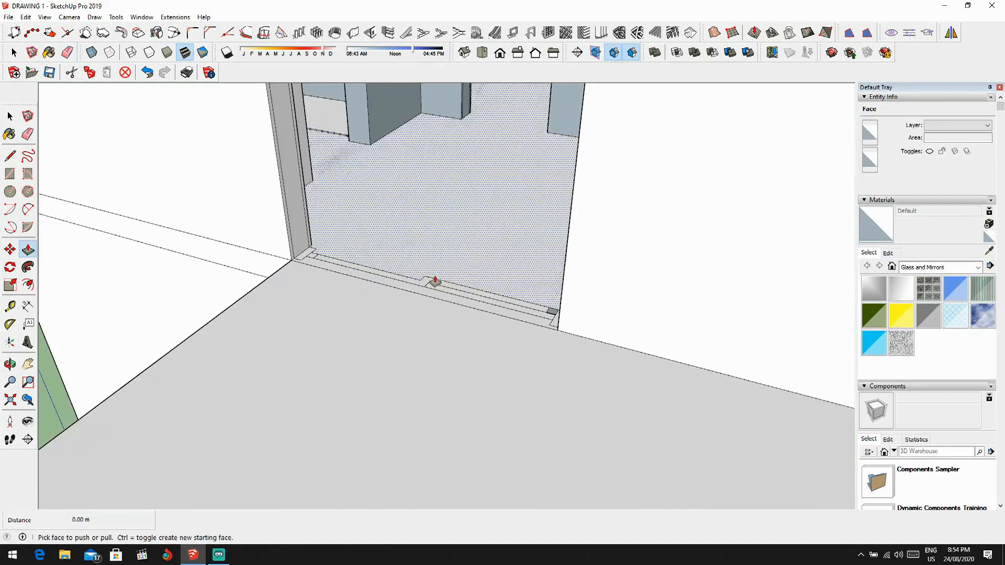
{"action": "left_click", "coordinate": [438, 287]}
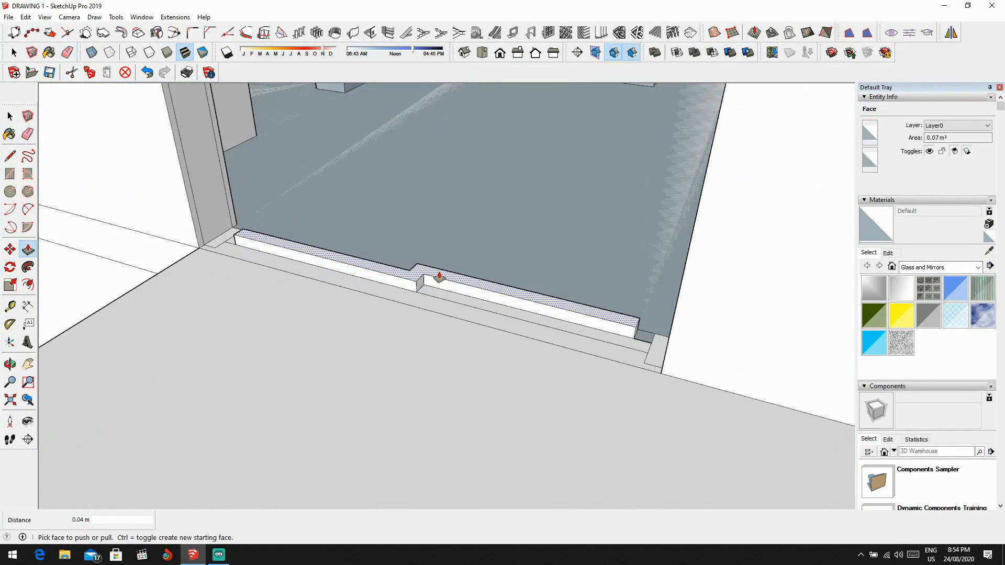
{"action": "type", "text": "2.2"}
{"action": "key", "text": "Return"}
Step: Try to extrude the small filler profile and the jamb profile beside the fixed panel up 2.2 m each
{"action": "scroll", "coordinate": [651, 353], "scroll_direction": "up", "scroll_amount": 4}
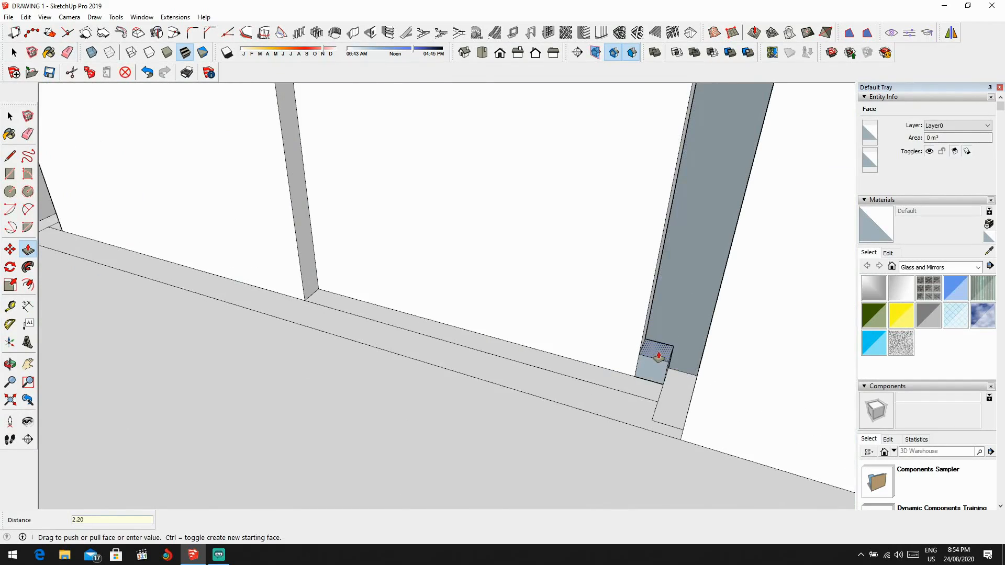
{"action": "double_click", "coordinate": [658, 357]}
{"action": "type", "text": "2."}
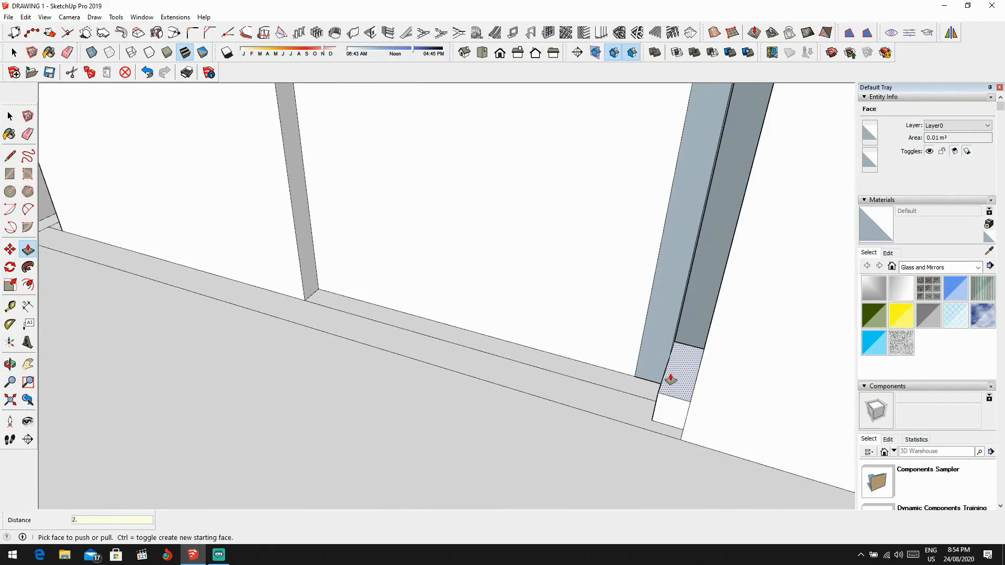
{"action": "type", "text": "2"}
{"action": "key", "text": "Return"}
Step: Try to extrude the filler and jamb profiles at the opposite end of the opening up 2.2 m each
{"action": "middle_click_drag", "start_coordinate": [668, 382], "coordinate": [591, 255]}
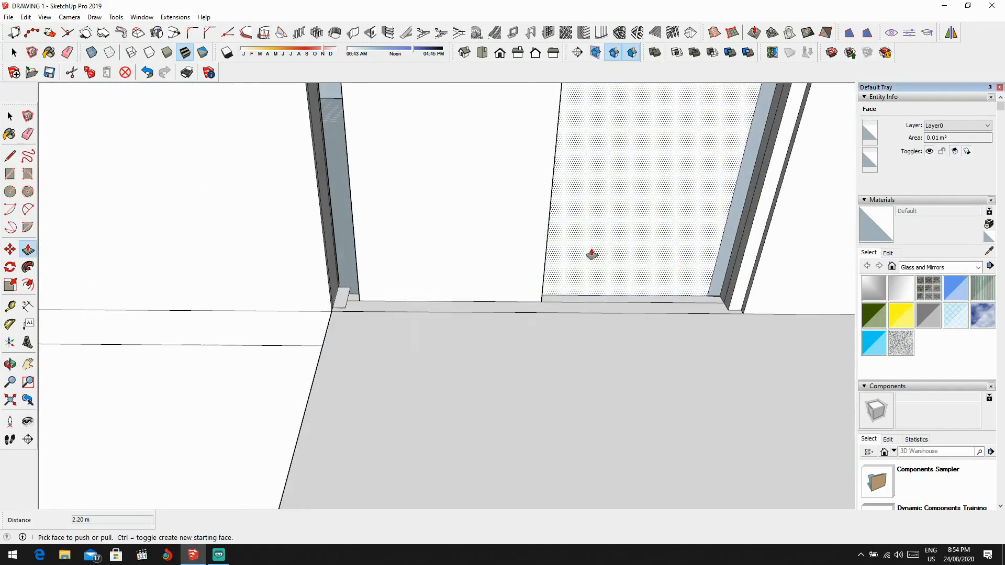
{"action": "scroll", "coordinate": [366, 285], "scroll_direction": "up", "scroll_amount": 2}
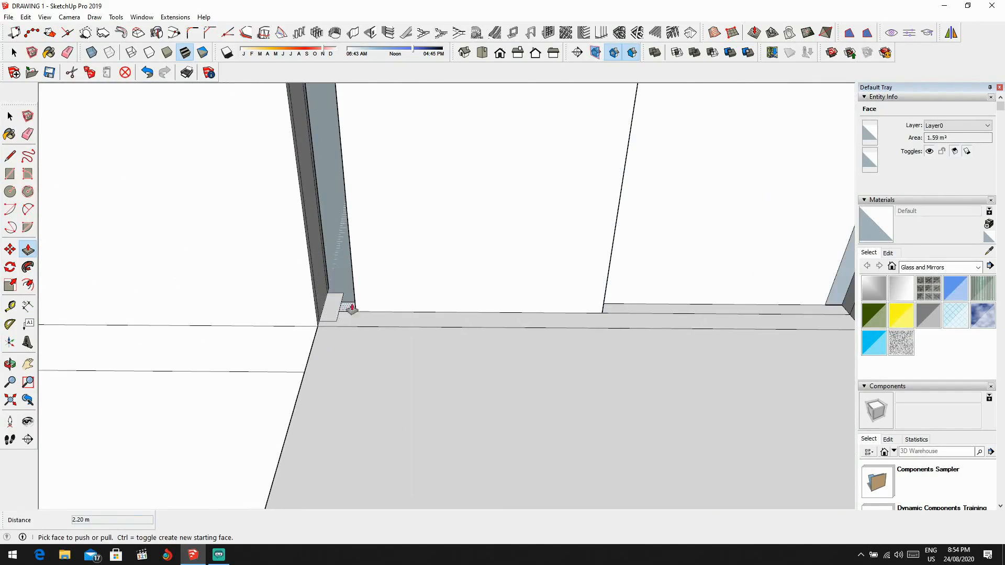
{"action": "middle_click_drag", "start_coordinate": [246, 289], "coordinate": [352, 331]}
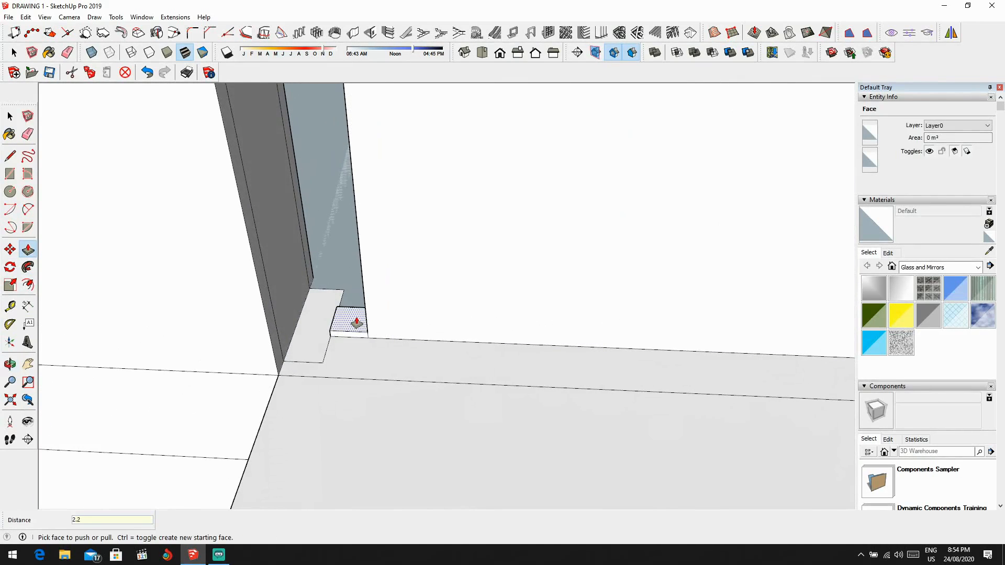
{"action": "left_click", "coordinate": [357, 322]}
{"action": "type", "text": "2."}
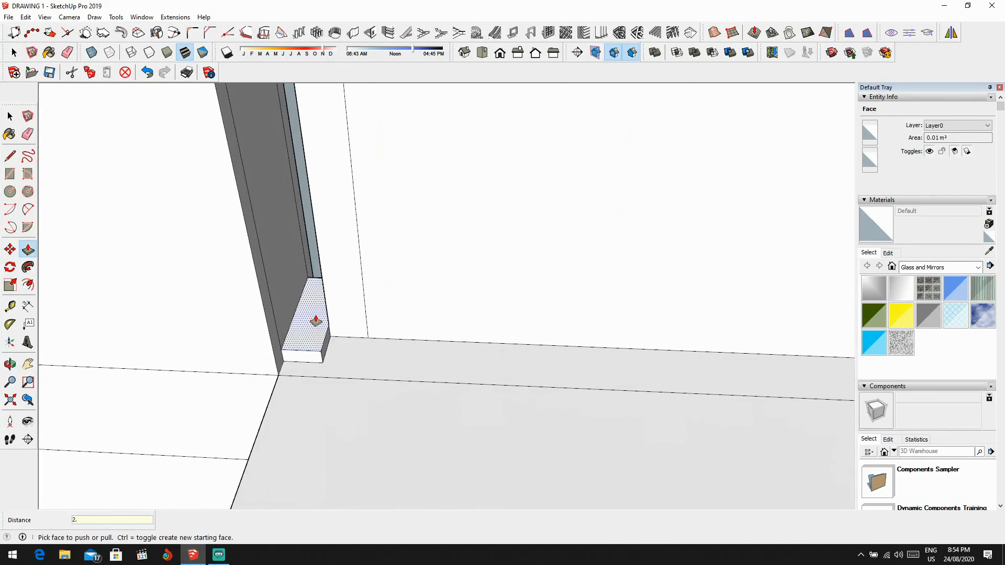
{"action": "type", "text": "2"}
{"action": "key", "text": "Return"}
Step: Undo the 2.2 m extrusions of the sliding-door panel, filler and jamb profiles
{"action": "scroll", "coordinate": [317, 326], "scroll_direction": "down", "scroll_amount": 10}
{"action": "mouse_move", "coordinate": [426, 229]}
{"action": "middle_mouse_down"}
{"action": "mouse_move", "coordinate": [435, 178]}
{"action": "mouse_move", "coordinate": [413, 234]}
{"action": "middle_mouse_up"}
{"action": "scroll", "coordinate": [430, 179], "scroll_direction": "up", "scroll_amount": 2}
{"action": "key", "text": "ctrl+z"}
{"action": "key", "text": "ctrl+z"}
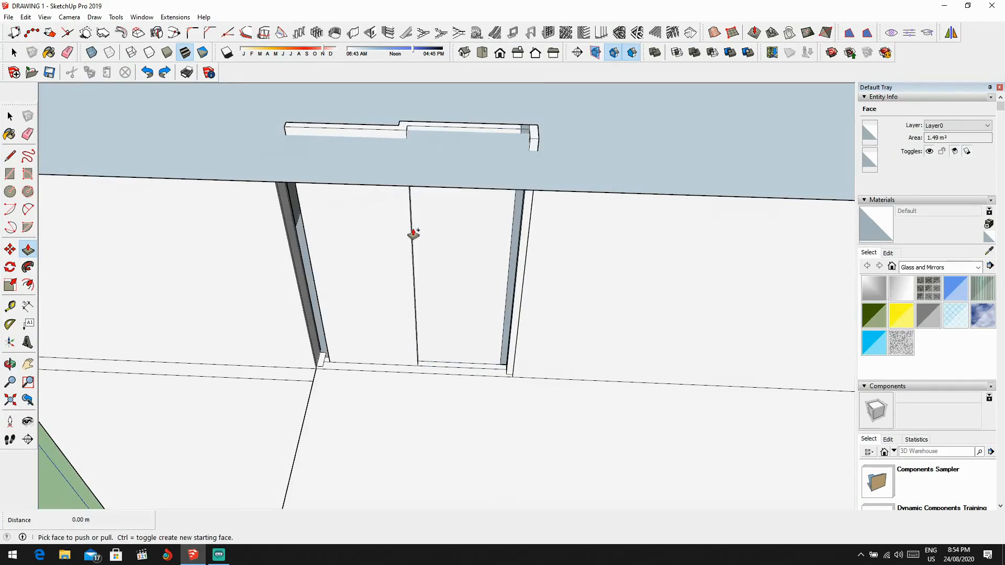
Step: Extrude the jamb profile next to the longer stretch of rear wall up 2.00 m
{"action": "scroll", "coordinate": [501, 371], "scroll_direction": "up", "scroll_amount": 5}
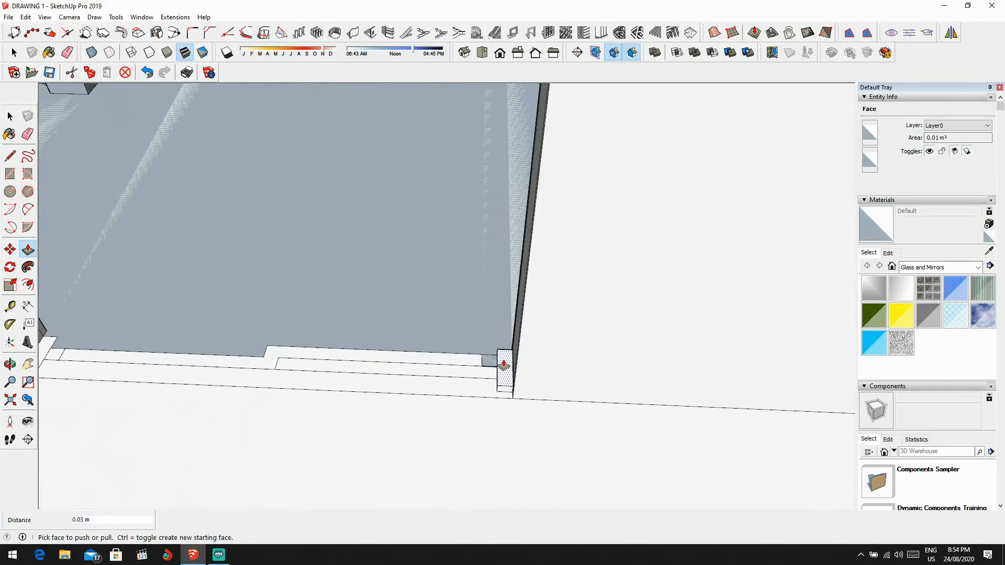
{"action": "type", "text": "2.2"}
{"action": "key", "text": "Return"}
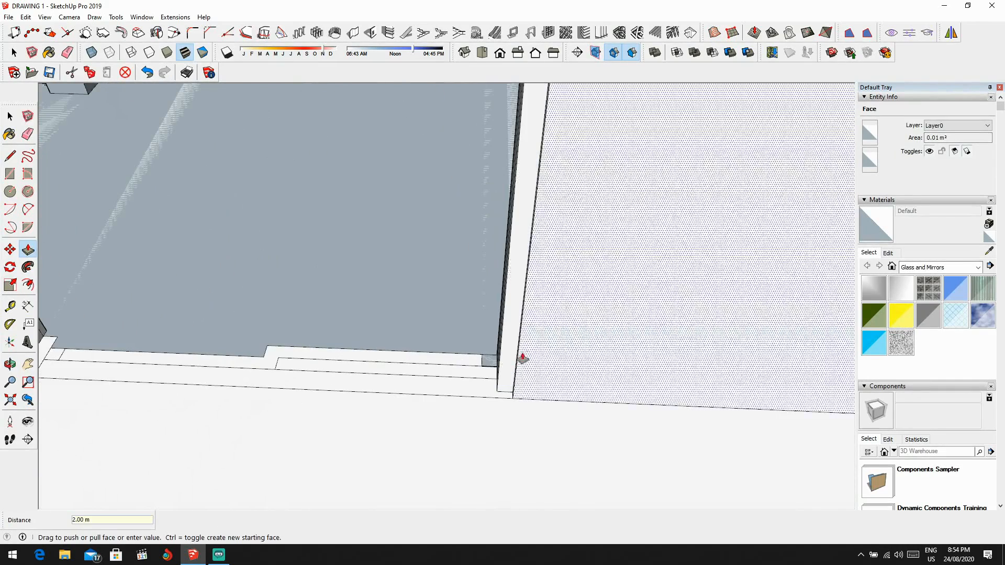
{"action": "scroll", "coordinate": [488, 372], "scroll_direction": "up", "scroll_amount": 2}
{"action": "left_click", "coordinate": [490, 378]}
{"action": "key", "text": "ctrl+z"}
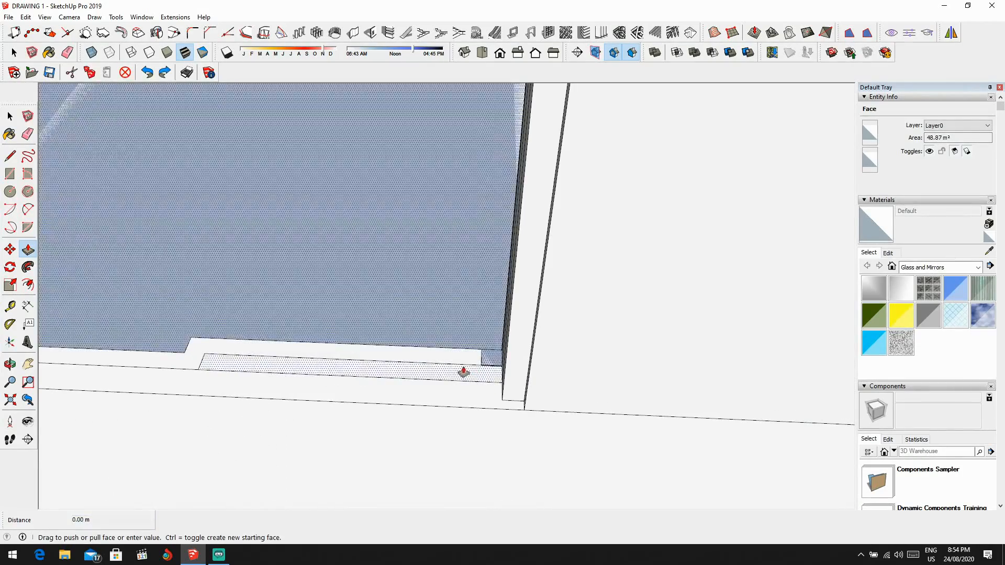
Step: Extrude the upper-floor sliding-door panel profile up 2.00 m
{"action": "left_click", "coordinate": [458, 364]}
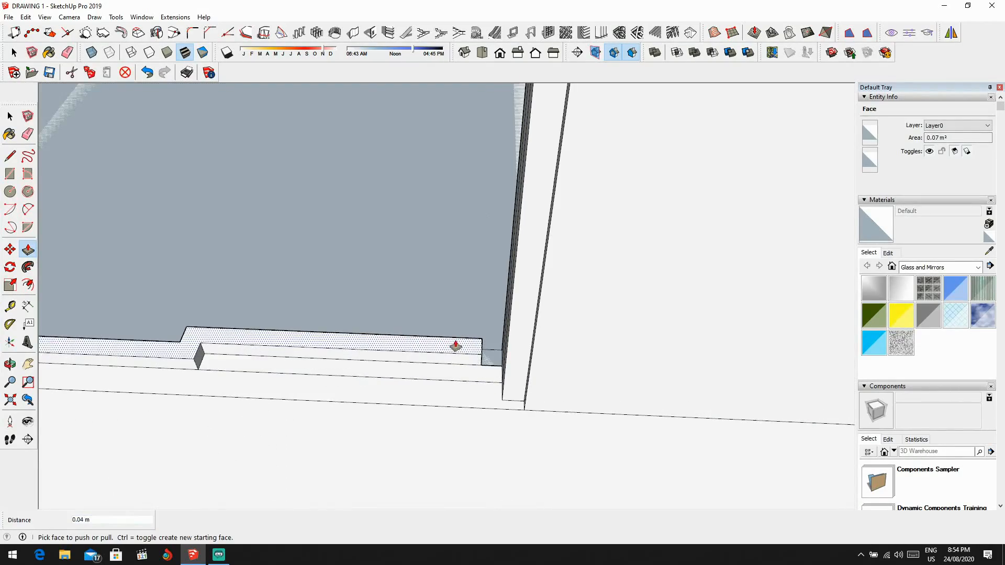
{"action": "type", "text": "2.2"}
{"action": "key", "text": "Return"}
Step: Extrude the small filler profile and the adjoining jamb profile at the other end of the upper-floor opening up 2.00 m each
{"action": "scroll", "coordinate": [435, 356], "scroll_direction": "down", "scroll_amount": 2}
{"action": "middle_click_drag", "start_coordinate": [390, 378], "coordinate": [648, 427], "text": "shift"}
{"action": "scroll", "coordinate": [337, 398], "scroll_direction": "up", "scroll_amount": 2}
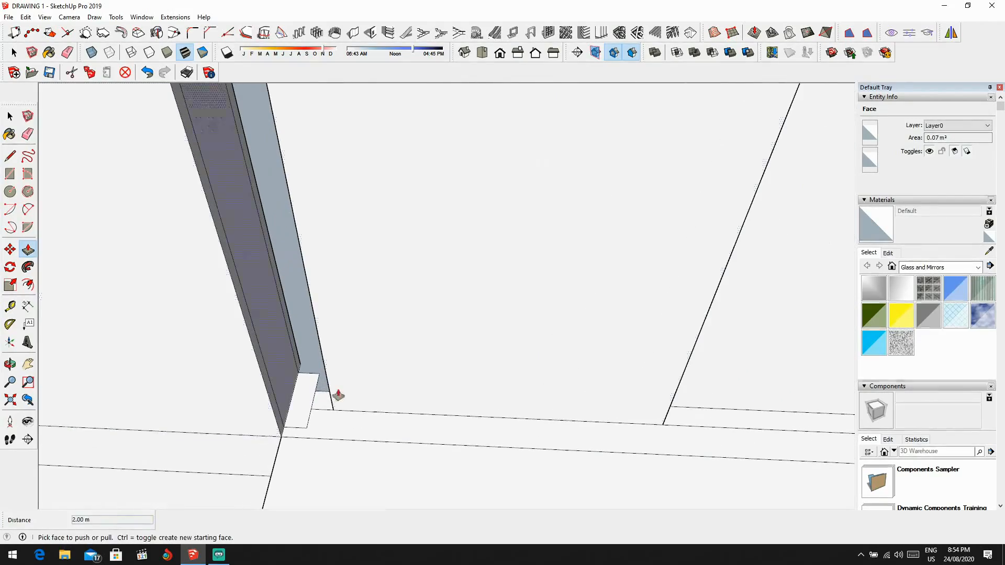
{"action": "left_click", "coordinate": [324, 396]}
{"action": "left_click", "coordinate": [322, 384]}
{"action": "left_click", "coordinate": [322, 384]}
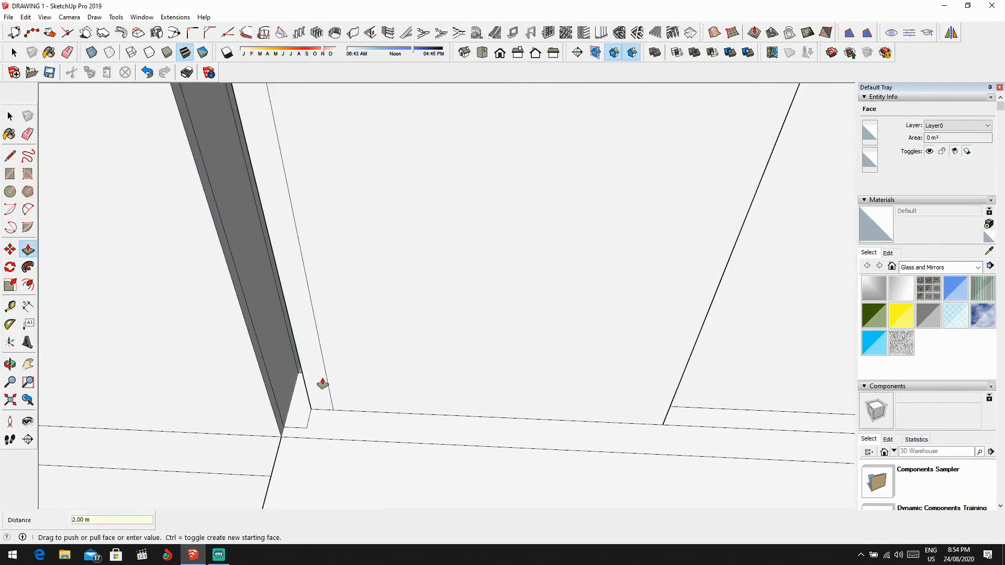
{"action": "left_click", "coordinate": [301, 371]}
{"action": "key", "text": "Return"}
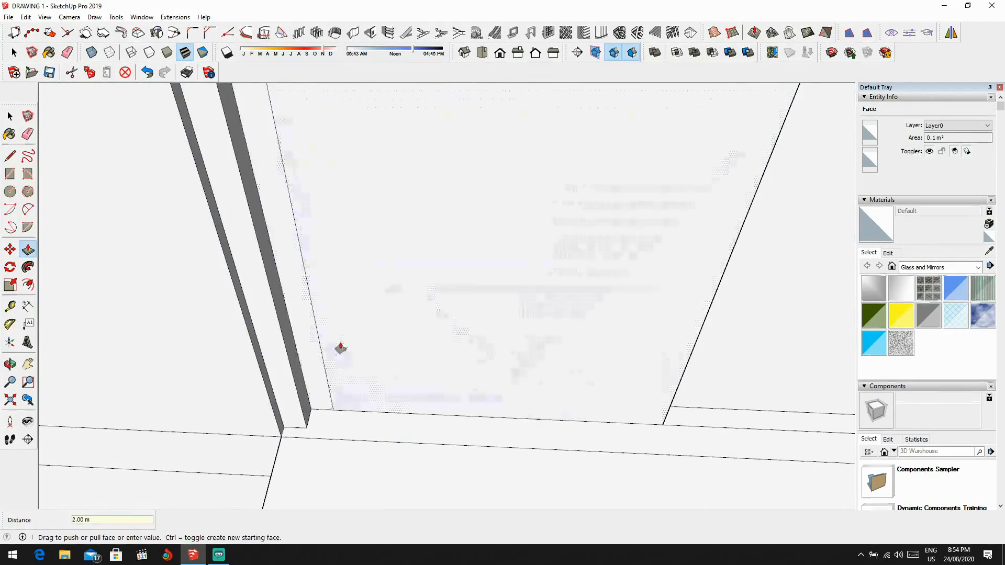
Step: Extrude the remaining small profile beside the narrower panel of the upper-floor sliding door by 2.00 m
{"action": "scroll", "coordinate": [346, 349], "scroll_direction": "down", "scroll_amount": 6}
{"action": "key", "text": "space"}
{"action": "middle_click_drag", "start_coordinate": [370, 318], "coordinate": [469, 172]}
{"action": "scroll", "coordinate": [548, 200], "scroll_direction": "up", "scroll_amount": 1}
{"action": "scroll", "coordinate": [548, 199], "scroll_direction": "up", "scroll_amount": 5}
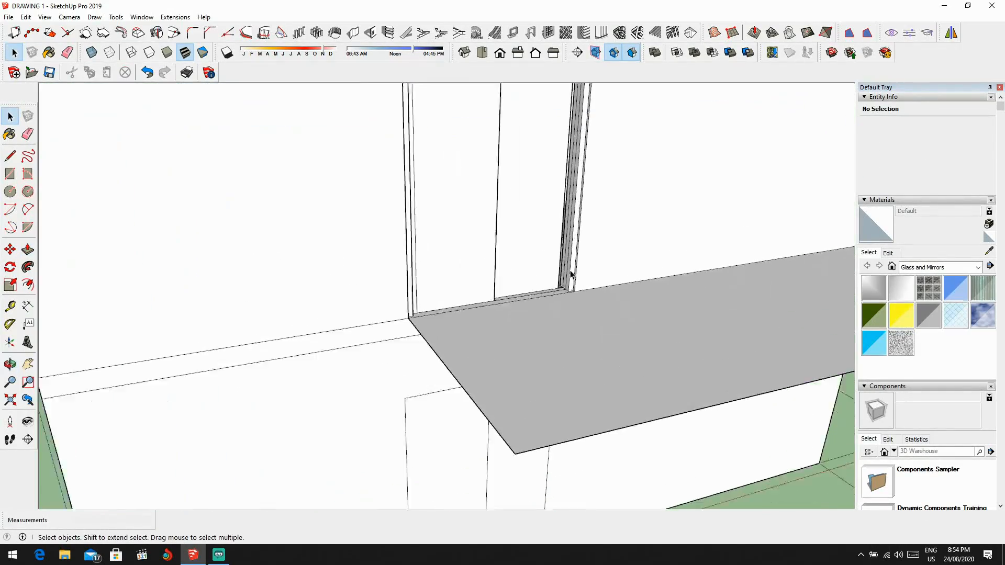
{"action": "scroll", "coordinate": [564, 298], "scroll_direction": "up", "scroll_amount": 4}
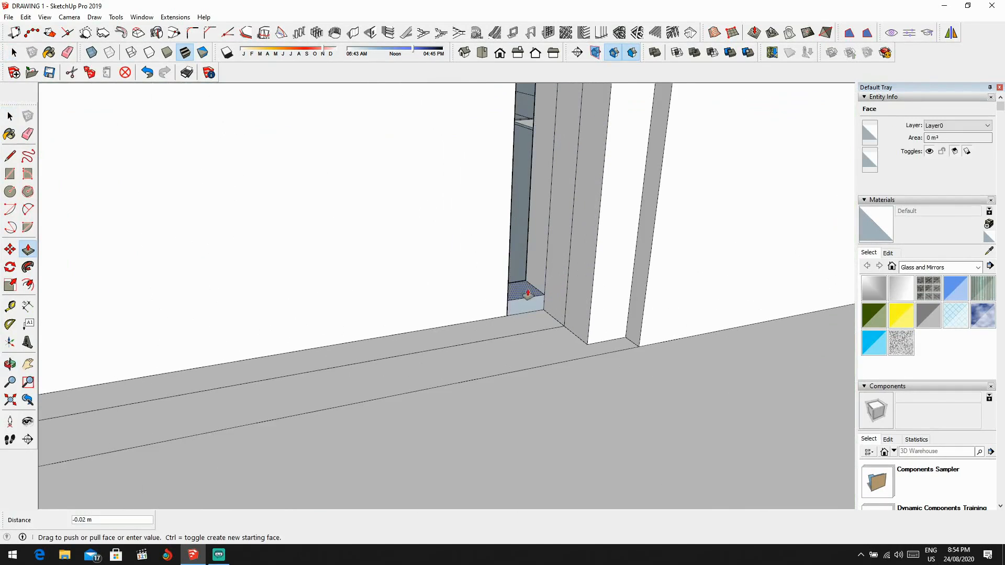
{"action": "double_click", "coordinate": [527, 293]}
{"action": "scroll", "coordinate": [522, 310], "scroll_direction": "down", "scroll_amount": 10}
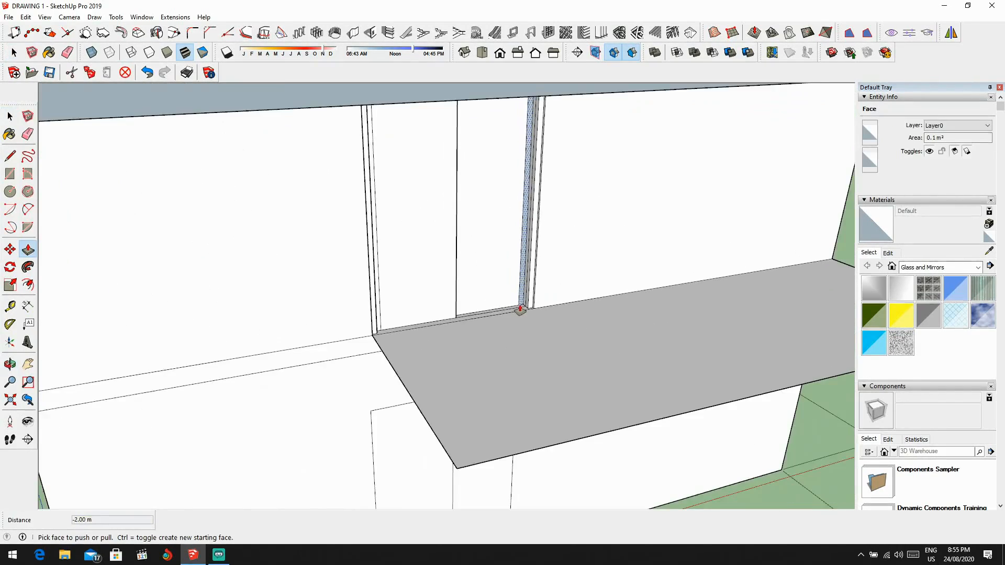
Step: Try extruding the sliding-door panel profile in the ground-floor living-room opening up 2.00 m, and undo it
{"action": "mouse_move", "coordinate": [523, 309]}
{"action": "middle_mouse_down"}
{"action": "mouse_move", "coordinate": [483, 318]}
{"action": "mouse_move", "coordinate": [399, 303]}
{"action": "mouse_move", "coordinate": [534, 300]}
{"action": "middle_mouse_up"}
{"action": "scroll", "coordinate": [484, 317], "scroll_direction": "down", "scroll_amount": 5}
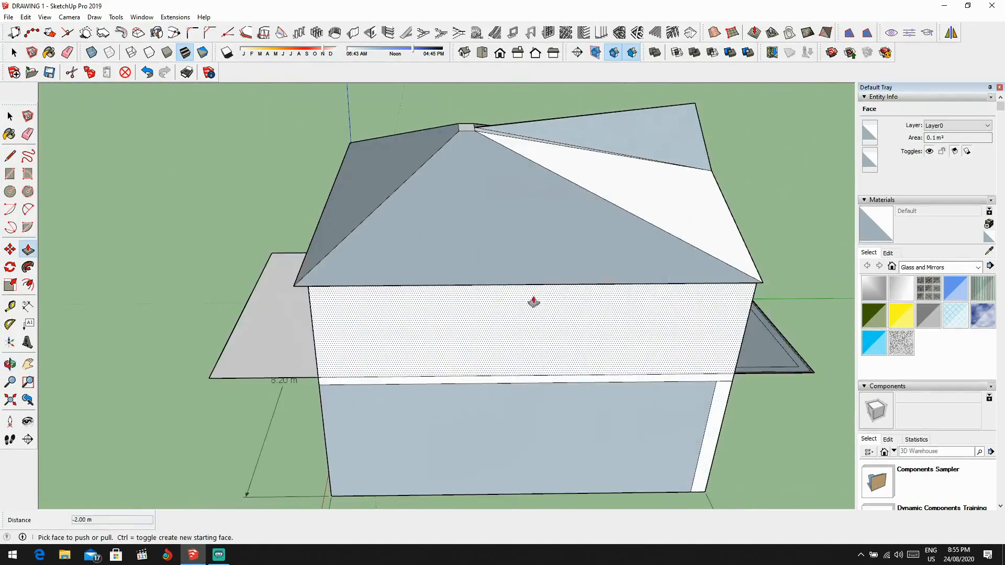
{"action": "scroll", "coordinate": [583, 318], "scroll_direction": "up", "scroll_amount": 8}
{"action": "scroll", "coordinate": [278, 274], "scroll_direction": "down", "scroll_amount": 5}
{"action": "middle_click_drag", "start_coordinate": [278, 274], "coordinate": [348, 303]}
{"action": "scroll", "coordinate": [372, 388], "scroll_direction": "up", "scroll_amount": 10}
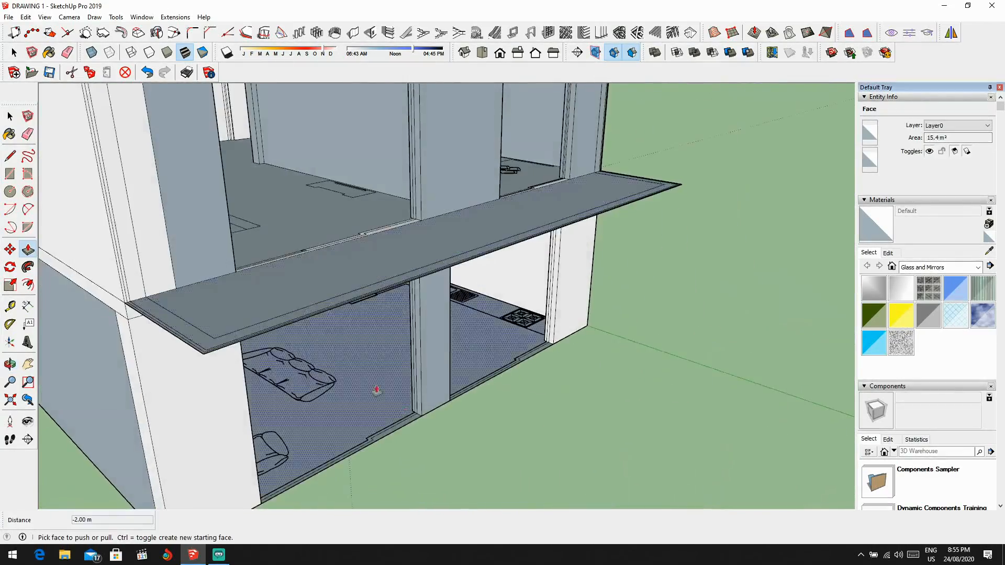
{"action": "scroll", "coordinate": [390, 426], "scroll_direction": "up", "scroll_amount": 10}
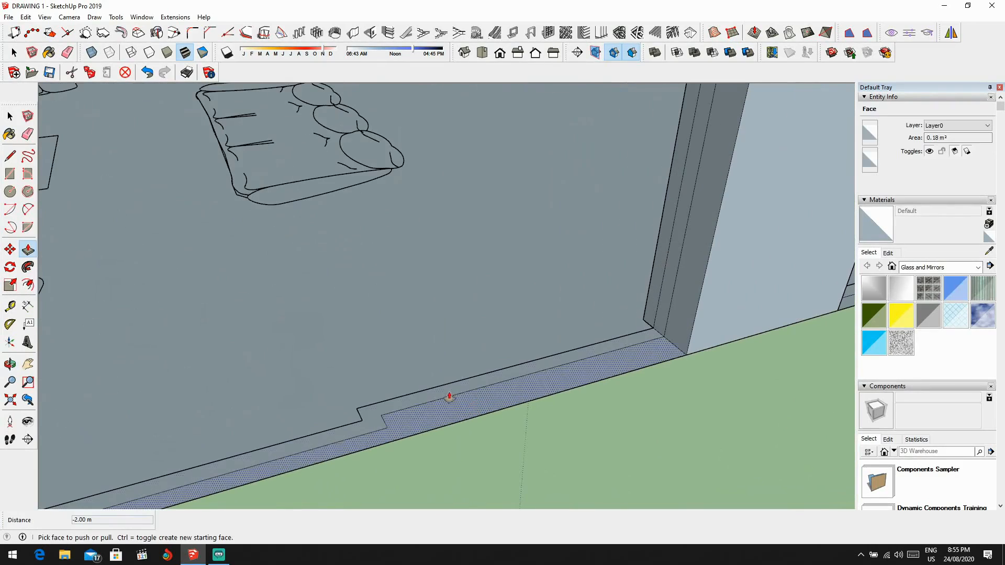
{"action": "left_click", "coordinate": [448, 377]}
{"action": "left_click", "coordinate": [448, 377]}
{"action": "key", "text": "Return"}
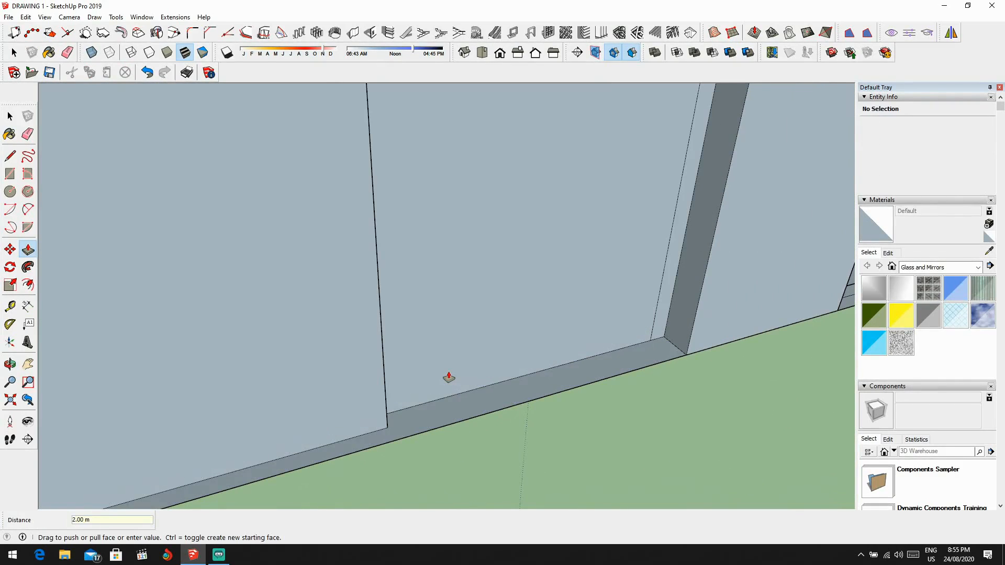
{"action": "scroll", "coordinate": [449, 378], "scroll_direction": "down", "scroll_amount": 4}
{"action": "scroll", "coordinate": [373, 390], "scroll_direction": "down", "scroll_amount": 4}
{"action": "middle_click_drag", "start_coordinate": [372, 391], "coordinate": [373, 313], "text": "shift"}
{"action": "key", "text": "ctrl+z"}
Step: Extrude the sliding-door panel profile in the ground-floor living-room opening up 2.20 m
{"action": "scroll", "coordinate": [370, 350], "scroll_direction": "up", "scroll_amount": 5}
{"action": "left_click", "coordinate": [367, 352]}
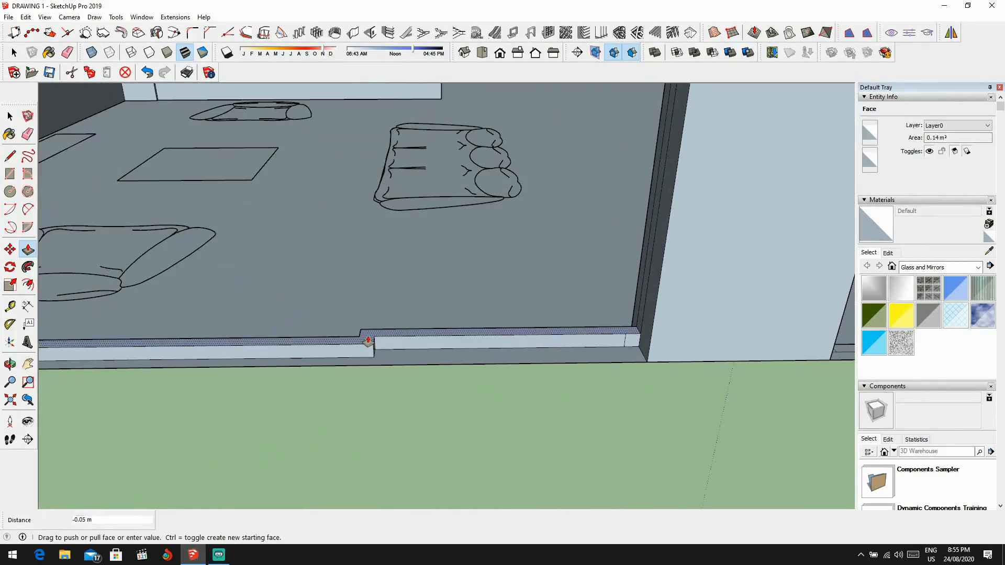
{"action": "key", "text": "Return"}
{"action": "scroll", "coordinate": [404, 312], "scroll_direction": "down", "scroll_amount": 6}
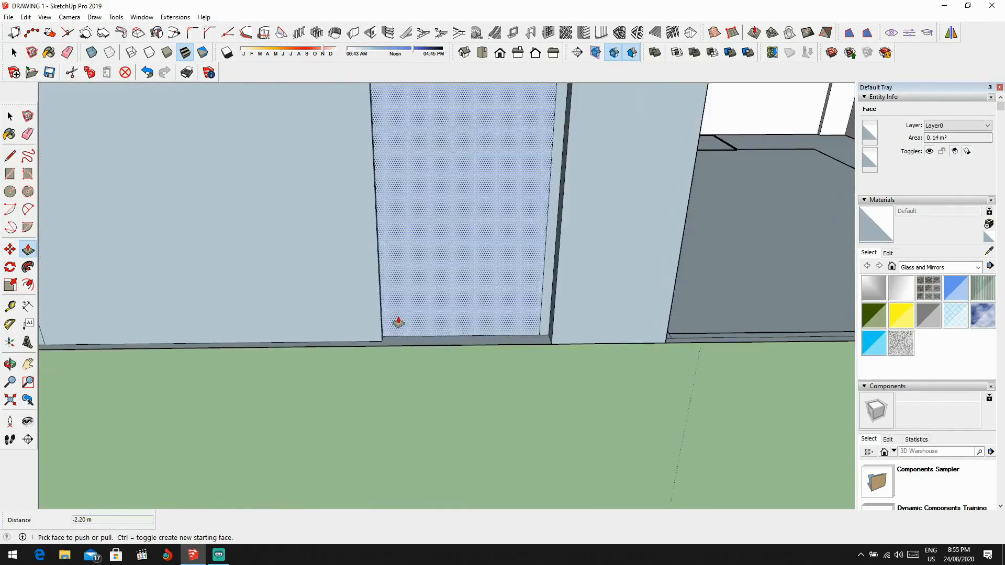
{"action": "key", "text": "ctrl+z"}
Step: Extrude the sliding-door panel profile in the ground-floor kitchen opening up 2.2 m
{"action": "scroll", "coordinate": [601, 404], "scroll_direction": "up", "scroll_amount": 6}
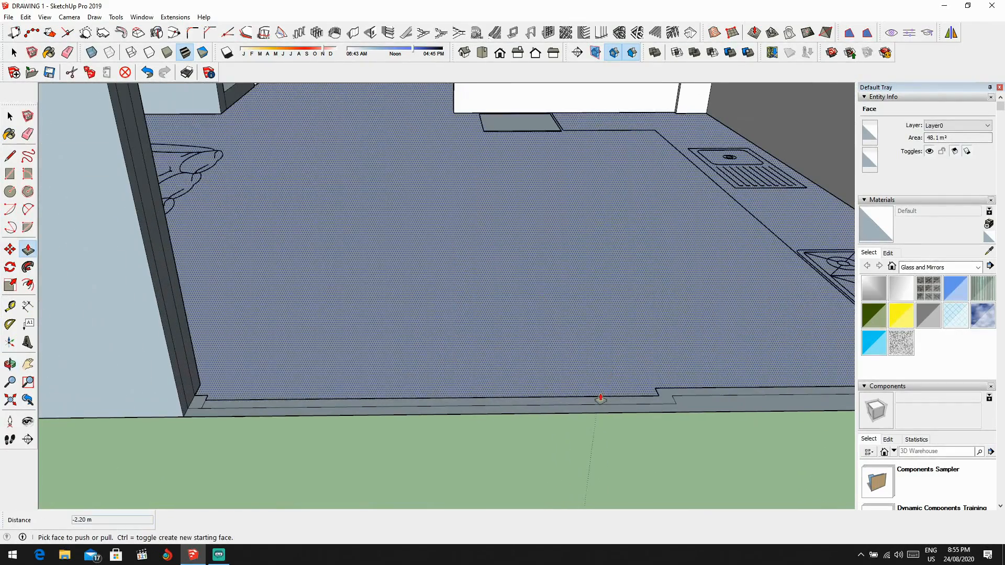
{"action": "left_click", "coordinate": [601, 402]}
{"action": "type", "text": "2.2"}
{"action": "key", "text": "Return"}
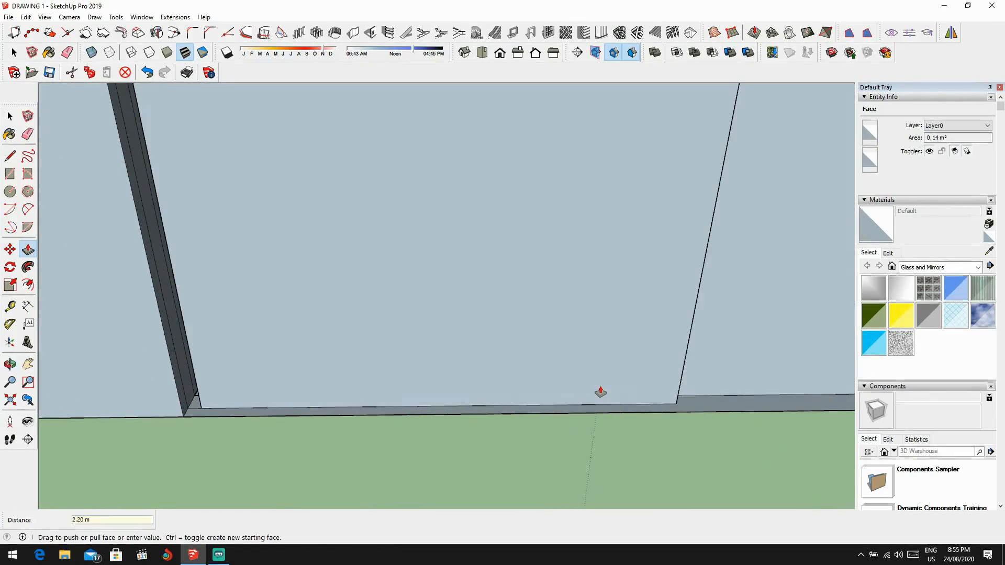
{"action": "scroll", "coordinate": [600, 392], "scroll_direction": "down", "scroll_amount": 8}
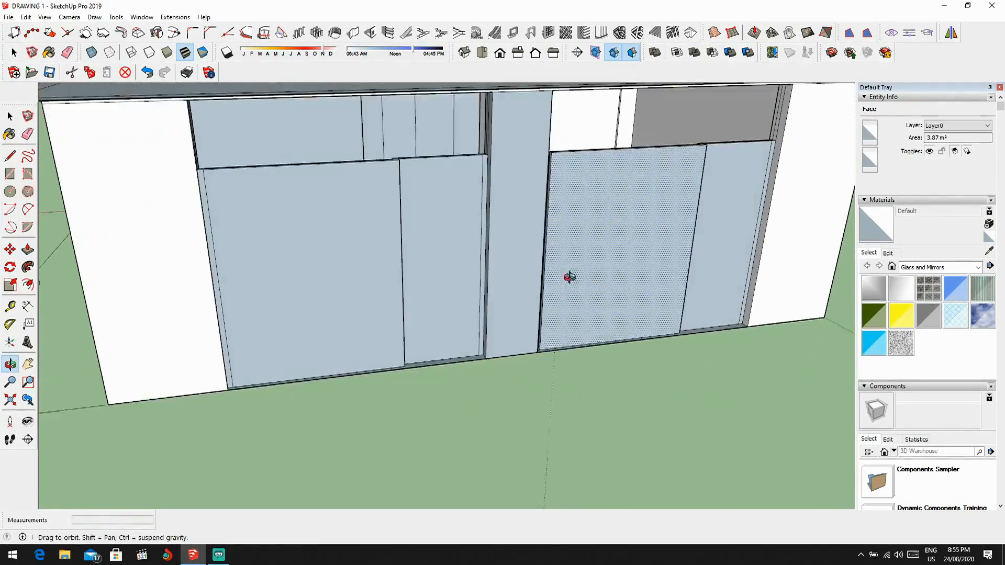
Step: Draw a 0.10 m line across the jamb at the panel's top, and continue it along the full width of the living-room opening
{"action": "key", "text": "l"}
{"action": "scroll", "coordinate": [350, 352], "scroll_direction": "up", "scroll_amount": 3}
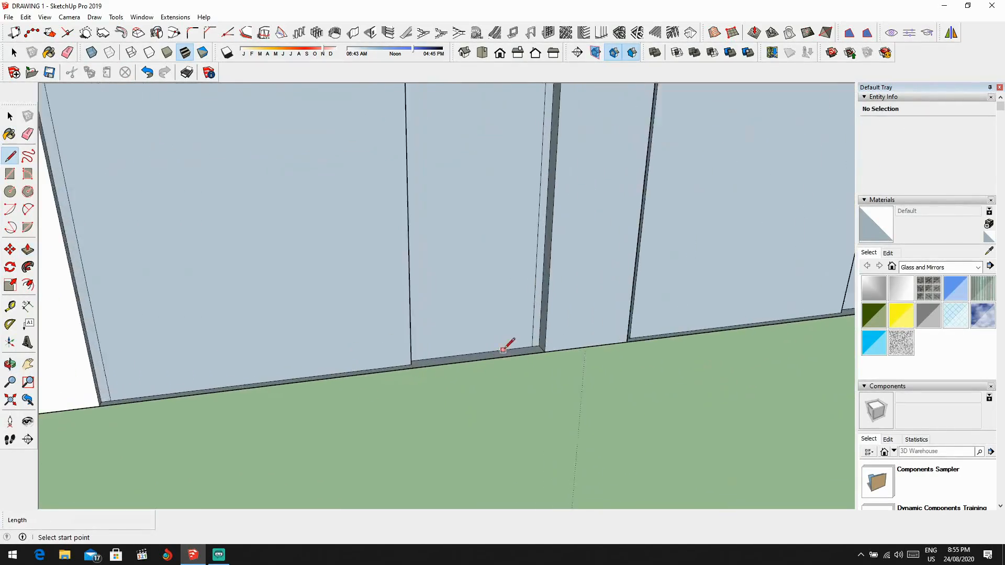
{"action": "scroll", "coordinate": [365, 360], "scroll_direction": "down", "scroll_amount": 1}
{"action": "scroll", "coordinate": [351, 316], "scroll_direction": "down", "scroll_amount": 2}
{"action": "middle_click_drag", "start_coordinate": [351, 315], "coordinate": [427, 445], "text": "shift"}
{"action": "scroll", "coordinate": [549, 281], "scroll_direction": "up", "scroll_amount": 5}
{"action": "middle_click_drag", "start_coordinate": [550, 281], "coordinate": [579, 279]}
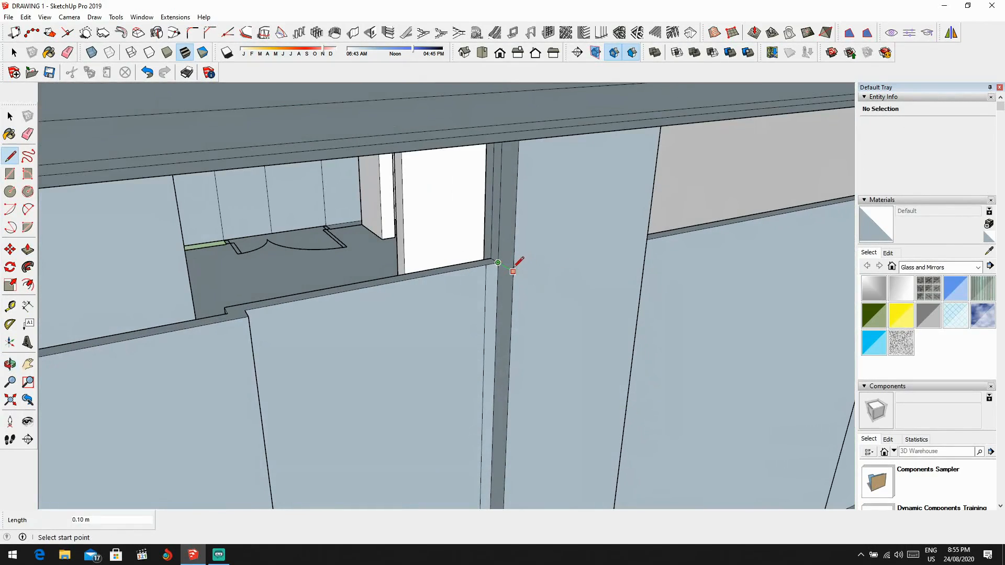
{"action": "scroll", "coordinate": [346, 310], "scroll_direction": "down", "scroll_amount": 5}
{"action": "middle_click_drag", "start_coordinate": [361, 312], "coordinate": [645, 233], "text": "shift"}
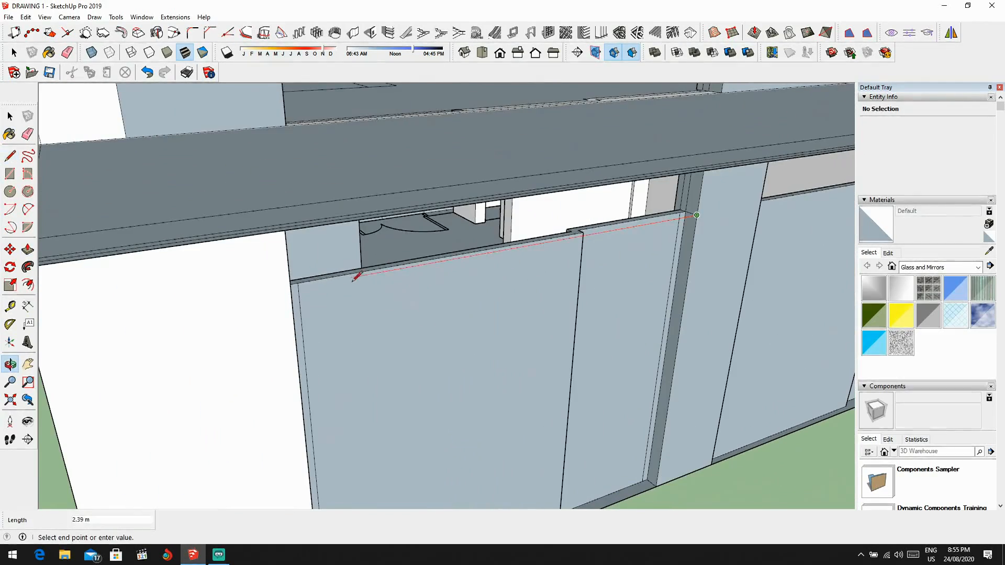
{"action": "left_click", "coordinate": [290, 290]}
{"action": "scroll", "coordinate": [353, 275], "scroll_direction": "down", "scroll_amount": 3}
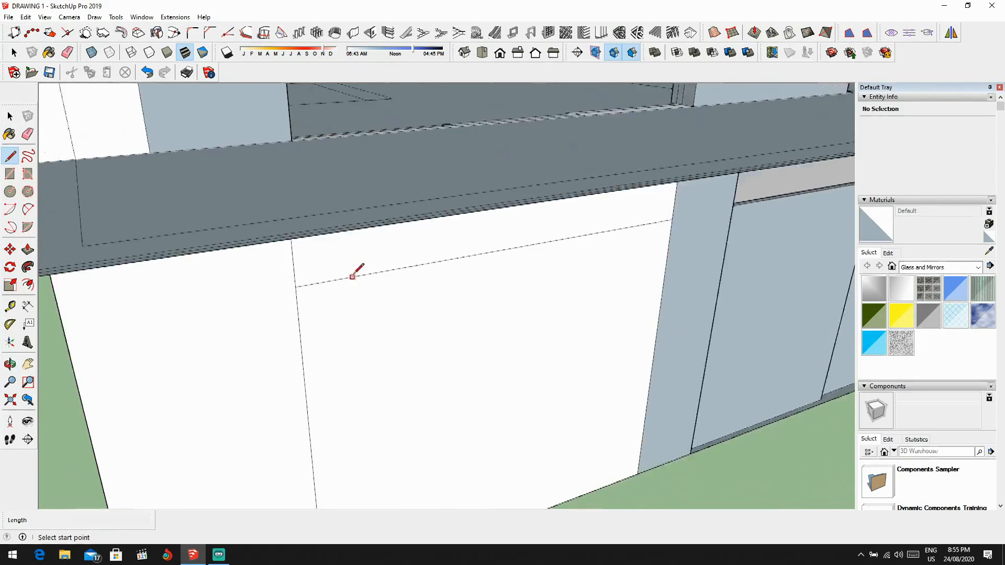
Step: Delete the face covering the living-room sliding door and erase the vertical edge between the wall above it and the outer side wall
{"action": "key", "text": "space"}
{"action": "left_click", "coordinate": [394, 324]}
{"action": "middle_click_drag", "start_coordinate": [450, 337], "coordinate": [385, 293]}
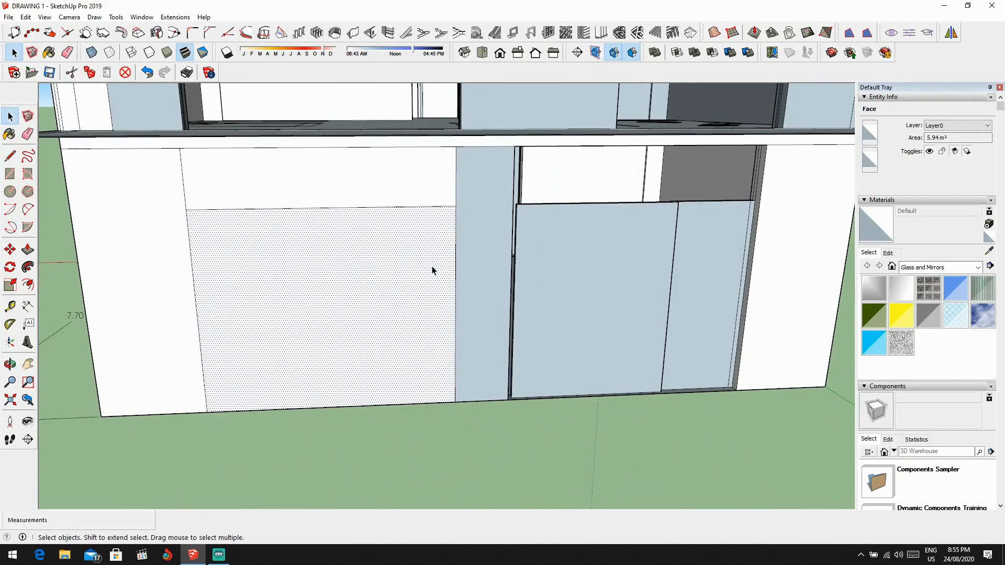
{"action": "key", "text": "Delete"}
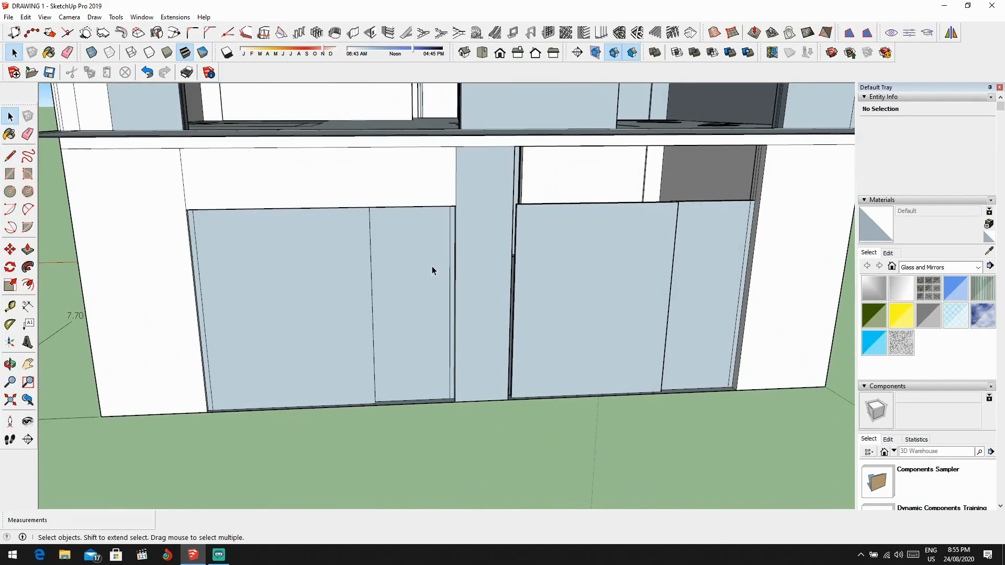
{"action": "key", "text": "e"}
{"action": "scroll", "coordinate": [195, 180], "scroll_direction": "up", "scroll_amount": 1}
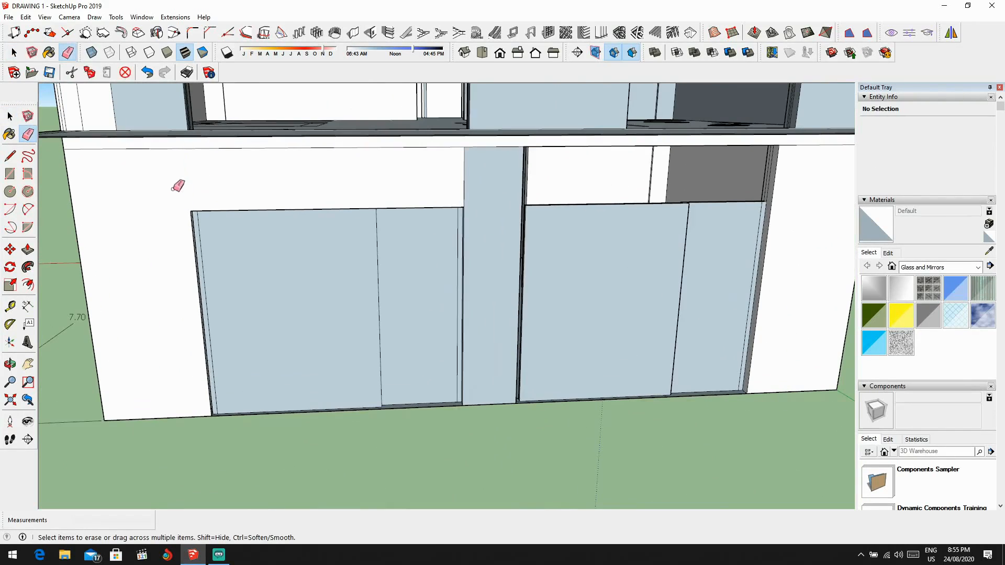
Step: Extrude the small filler profile between the central pier and the kitchen sliding-door panel up 2.20 m
{"action": "scroll", "coordinate": [173, 189], "scroll_direction": "down", "scroll_amount": 3}
{"action": "middle_click_drag", "start_coordinate": [175, 190], "coordinate": [349, 215]}
{"action": "scroll", "coordinate": [349, 214], "scroll_direction": "up", "scroll_amount": 3}
{"action": "key", "text": "l"}
{"action": "scroll", "coordinate": [377, 230], "scroll_direction": "up", "scroll_amount": 8}
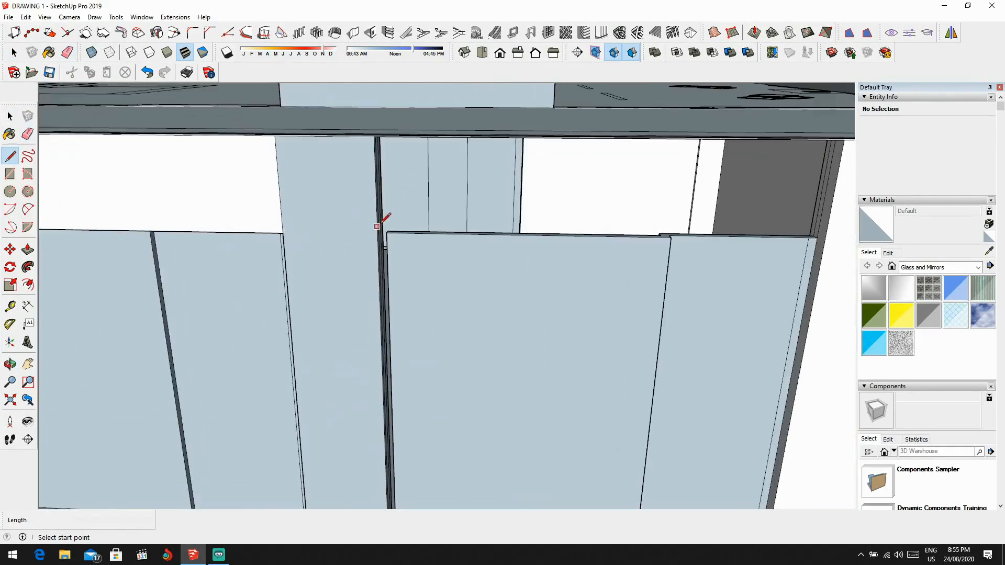
{"action": "scroll", "coordinate": [386, 395], "scroll_direction": "down", "scroll_amount": 6}
{"action": "mouse_move", "coordinate": [388, 395]}
{"action": "middle_mouse_down", "text": "shift"}
{"action": "mouse_move", "coordinate": [421, 243]}
{"action": "mouse_move", "coordinate": [435, 474]}
{"action": "mouse_move", "coordinate": [467, 309]}
{"action": "mouse_move", "coordinate": [445, 451]}
{"action": "mouse_move", "coordinate": [461, 246]}
{"action": "middle_mouse_up", "text": "shift"}
{"action": "scroll", "coordinate": [460, 251], "scroll_direction": "down", "scroll_amount": 2}
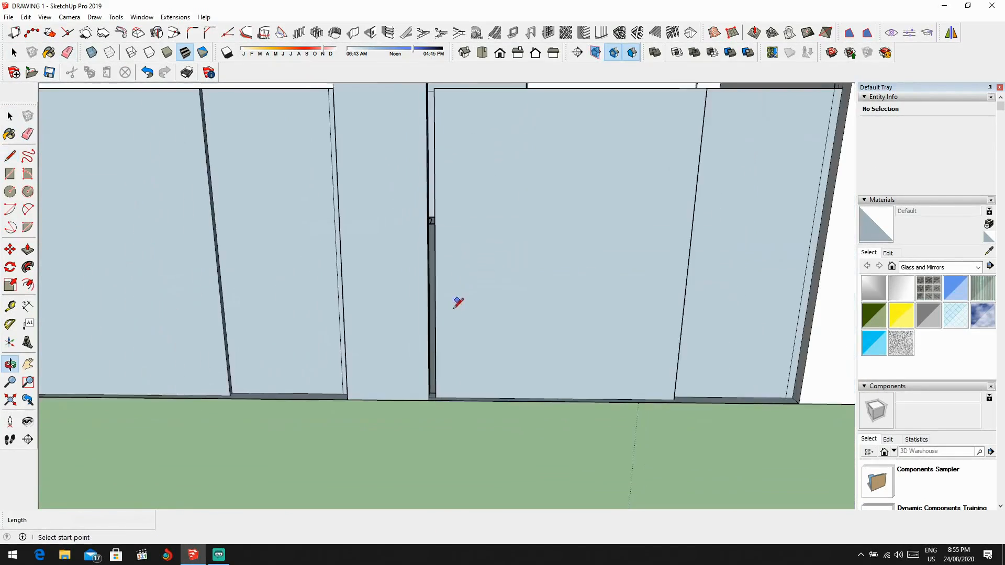
{"action": "middle_click_drag", "start_coordinate": [455, 306], "coordinate": [429, 401]}
{"action": "key", "text": "p"}
{"action": "scroll", "coordinate": [426, 419], "scroll_direction": "up", "scroll_amount": 5}
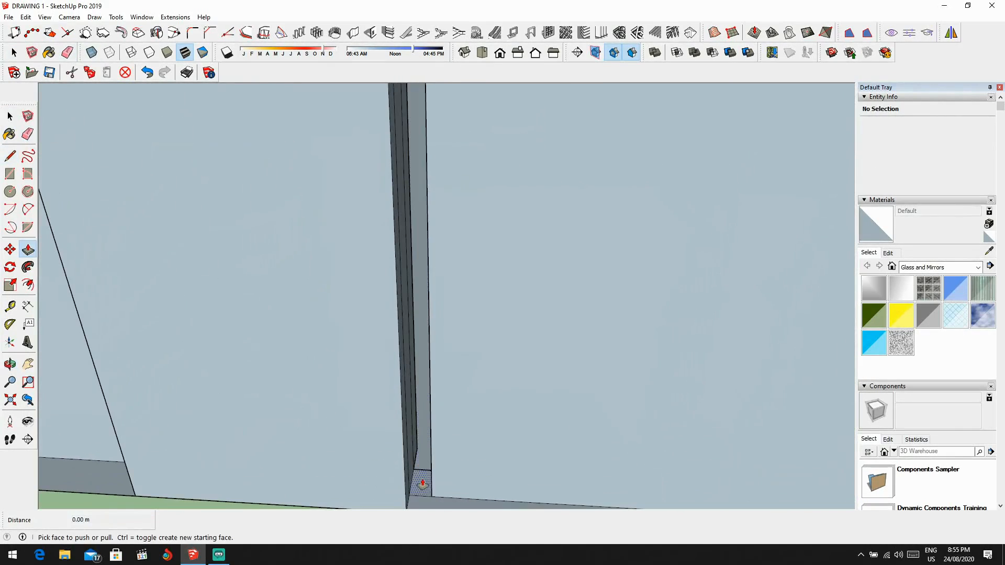
{"action": "left_click", "coordinate": [421, 467]}
{"action": "key", "text": "Return"}
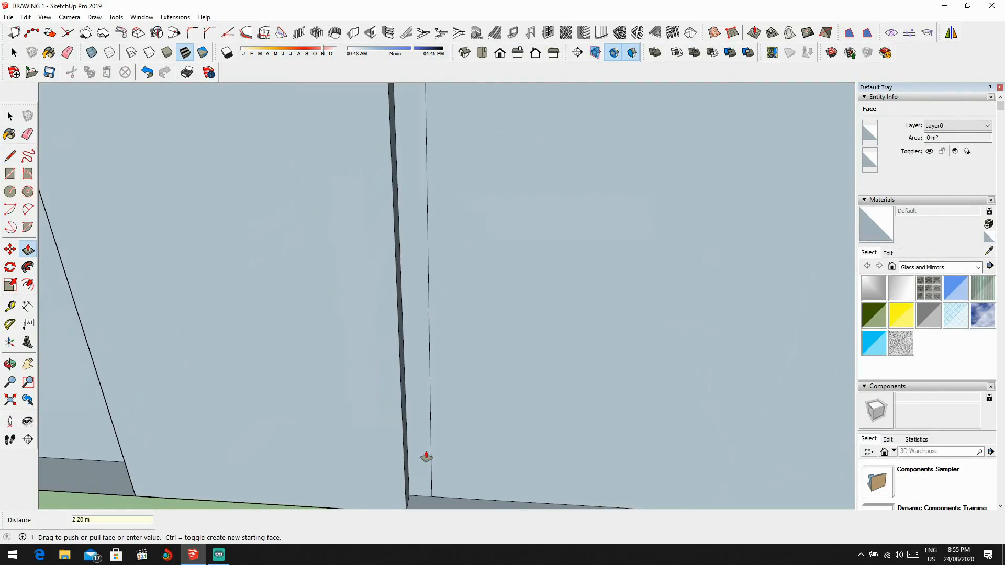
Step: Draw a short line across the jamb at the kitchen panel's top, and continue it 2.70 m to the opposite side of the opening
{"action": "scroll", "coordinate": [422, 449], "scroll_direction": "down", "scroll_amount": 6}
{"action": "key", "text": "l"}
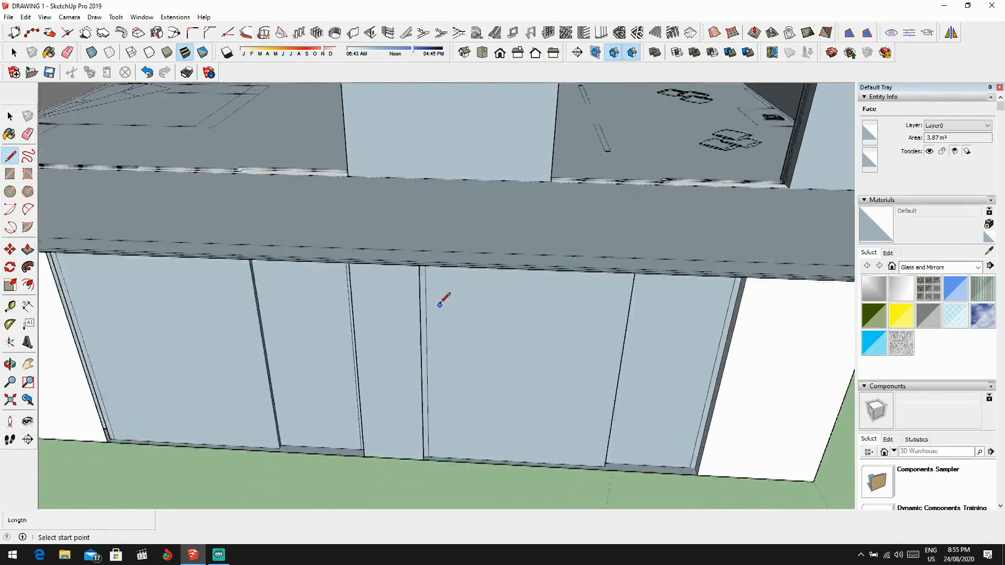
{"action": "scroll", "coordinate": [409, 283], "scroll_direction": "up", "scroll_amount": 6}
{"action": "left_click", "coordinate": [425, 205]}
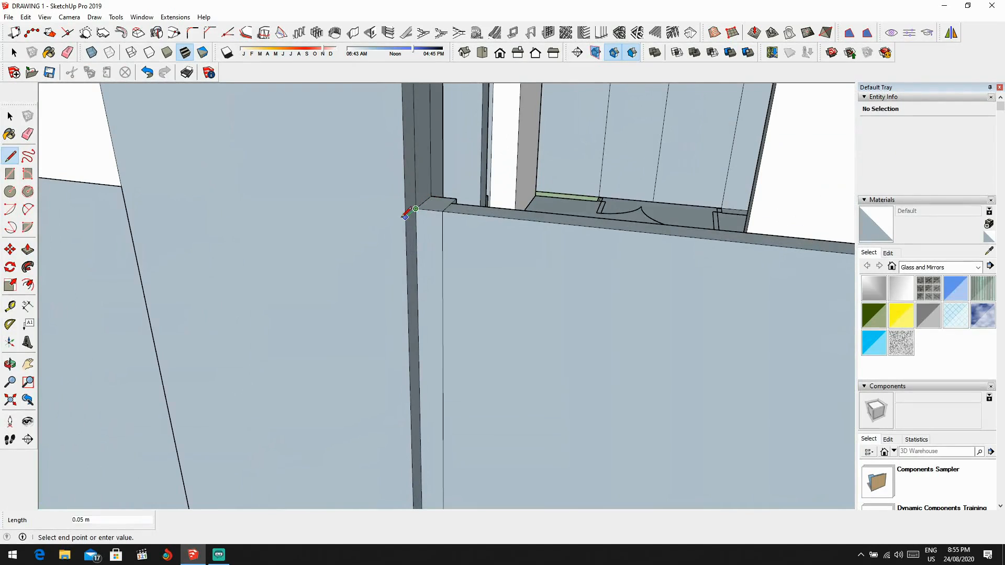
{"action": "left_click", "coordinate": [405, 217]}
{"action": "scroll", "coordinate": [479, 236], "scroll_direction": "down", "scroll_amount": 3}
{"action": "middle_click_drag", "start_coordinate": [554, 255], "coordinate": [291, 222], "text": "shift"}
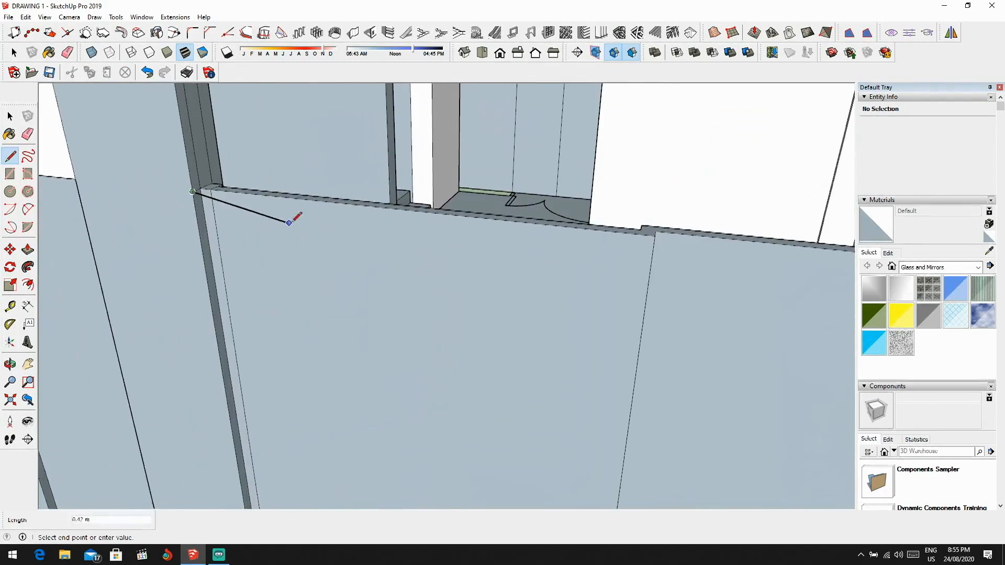
{"action": "scroll", "coordinate": [430, 226], "scroll_direction": "down", "scroll_amount": 2}
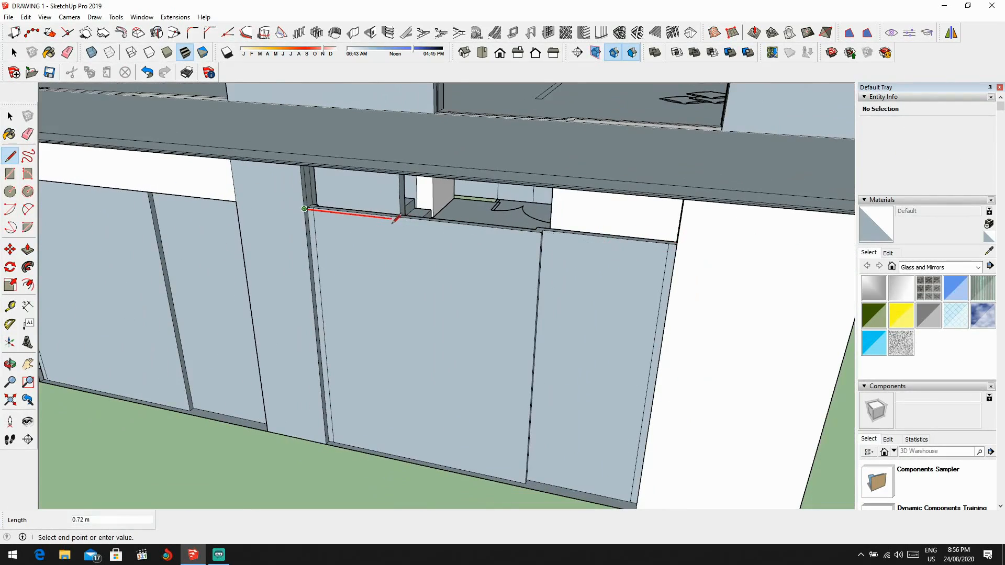
{"action": "left_click", "coordinate": [674, 241]}
{"action": "scroll", "coordinate": [658, 248], "scroll_direction": "down", "scroll_amount": 3}
Step: Delete the face covering the kitchen sliding door
{"action": "key", "text": "space"}
{"action": "left_click", "coordinate": [533, 308]}
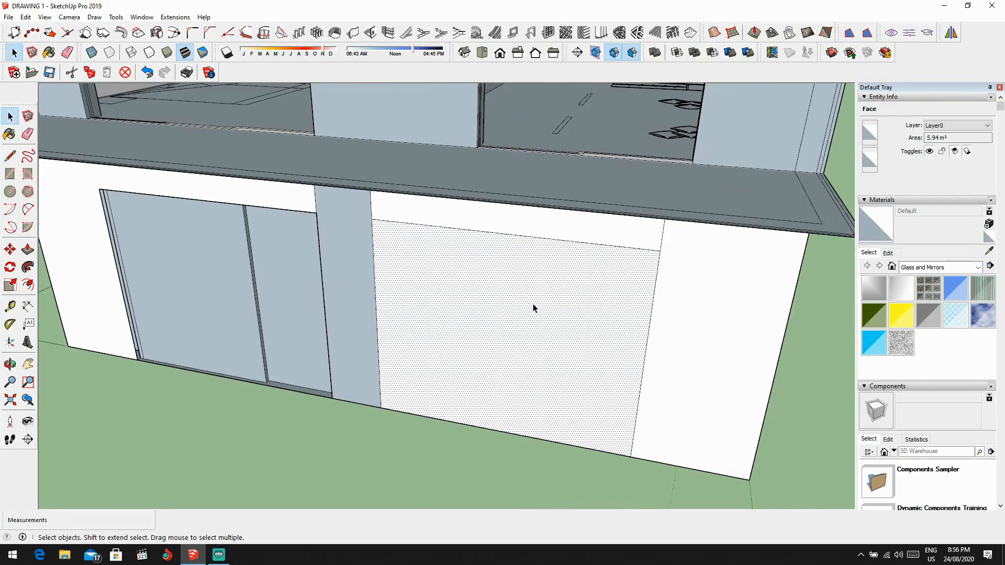
{"action": "key", "text": "Delete"}
Step: Erase the leftover vertical edges above the ground-floor doors to merge the lintels with the central pier and side wall
{"action": "scroll", "coordinate": [367, 210], "scroll_direction": "up", "scroll_amount": 2}
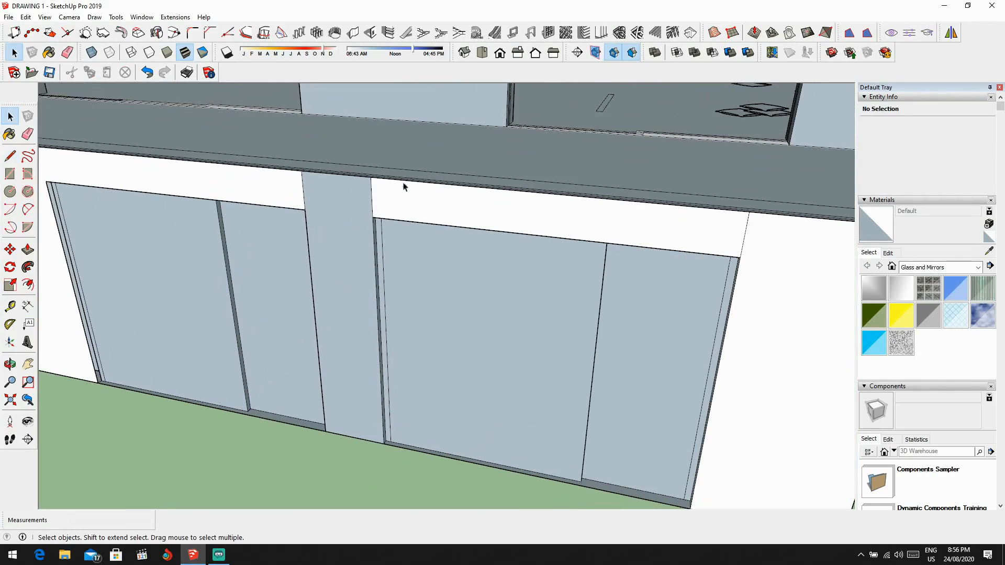
{"action": "key", "text": "e"}
{"action": "left_click", "coordinate": [371, 197]}
{"action": "left_click", "coordinate": [304, 191]}
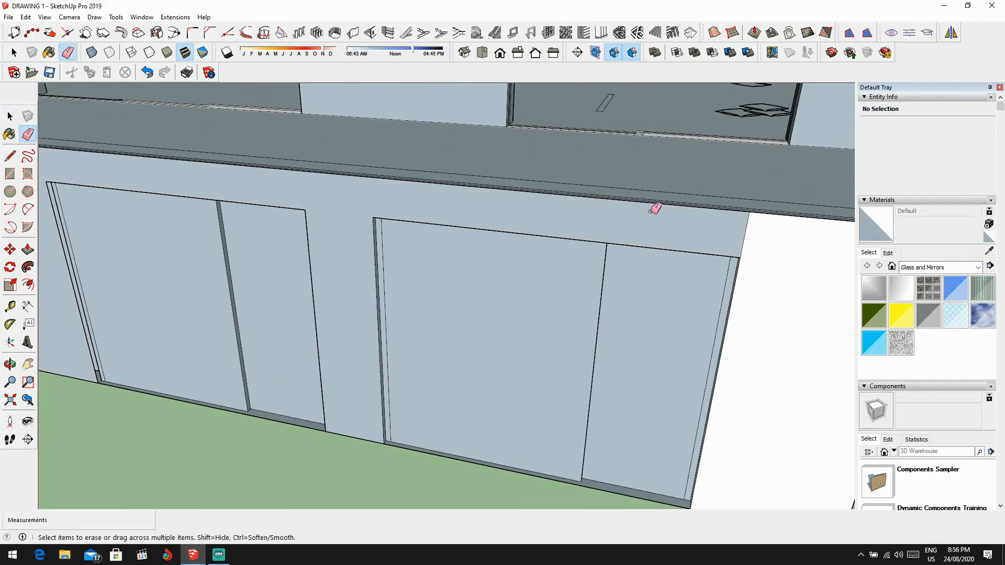
{"action": "scroll", "coordinate": [759, 241], "scroll_direction": "down", "scroll_amount": 6}
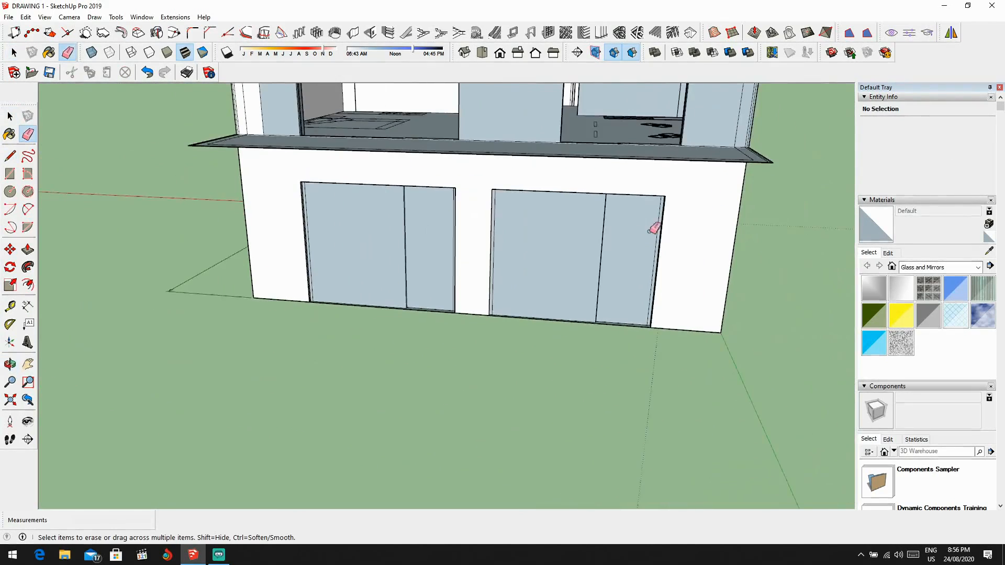
Step: Extrude the window panel profile in the ground-floor bathroom's side-wall opening up 2 m
{"action": "middle_click_drag", "start_coordinate": [664, 246], "coordinate": [471, 271]}
{"action": "scroll", "coordinate": [673, 293], "scroll_direction": "up", "scroll_amount": 5}
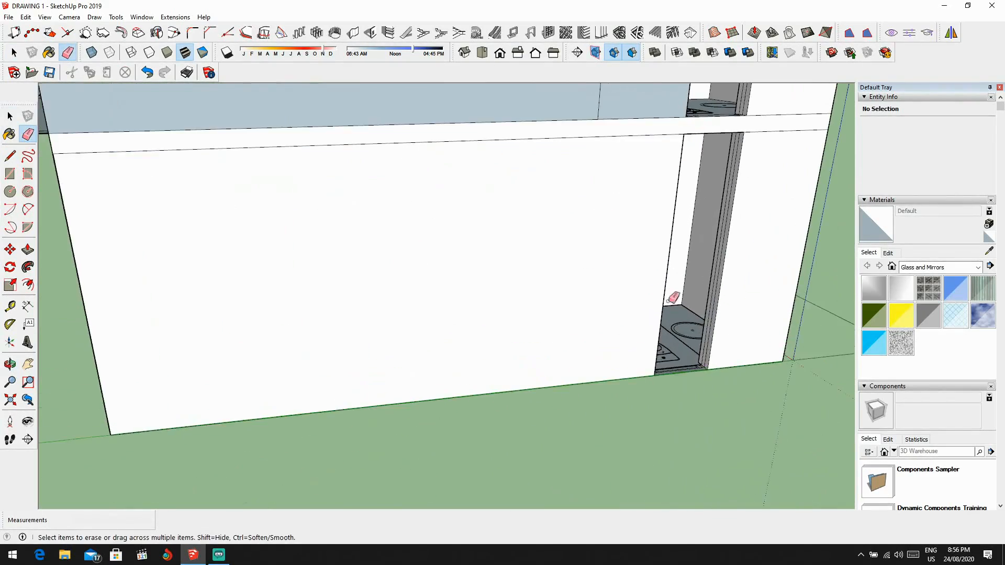
{"action": "scroll", "coordinate": [529, 330], "scroll_direction": "up", "scroll_amount": 4}
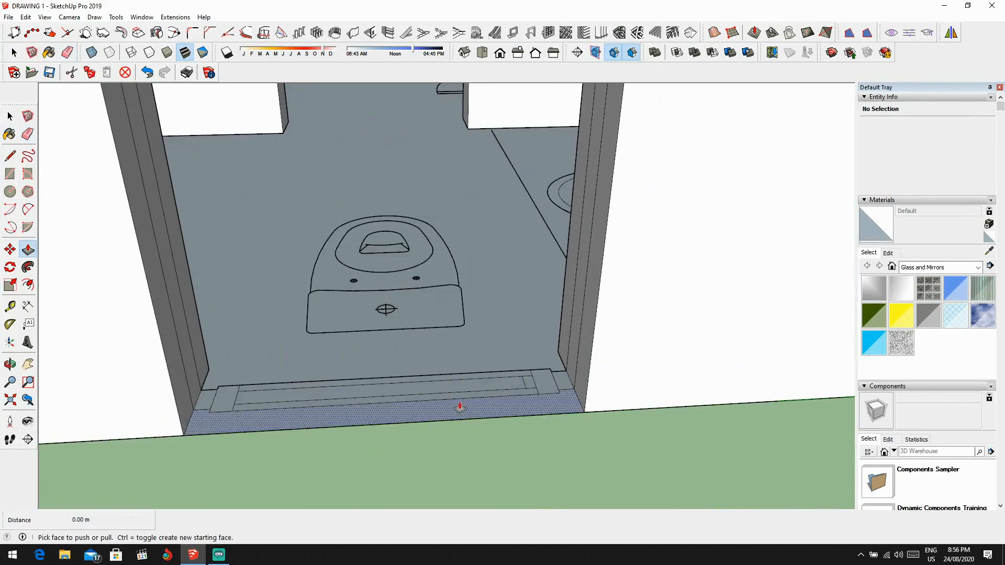
{"action": "left_click", "coordinate": [471, 421]}
{"action": "scroll", "coordinate": [455, 415], "scroll_direction": "down", "scroll_amount": 2}
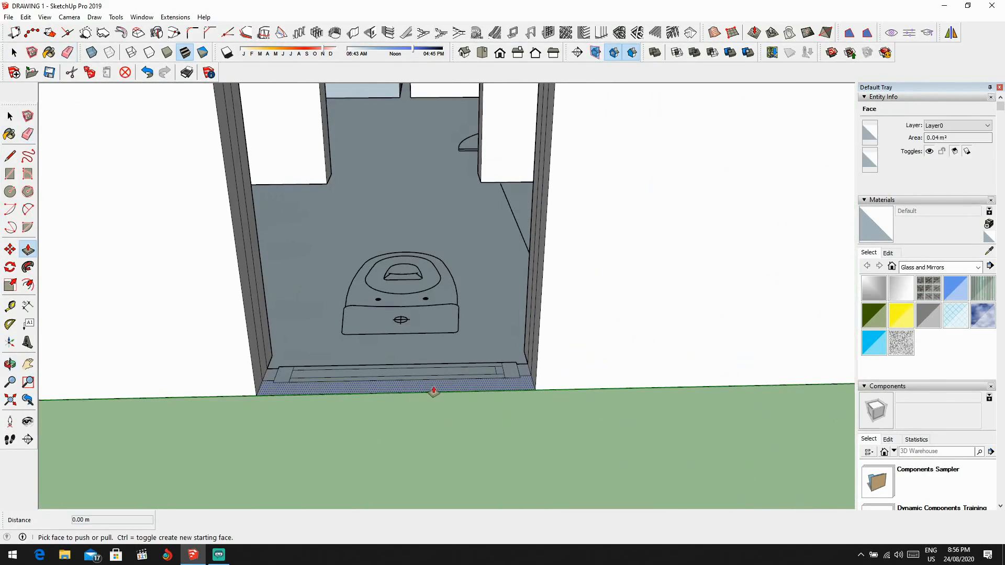
{"action": "scroll", "coordinate": [435, 394], "scroll_direction": "down", "scroll_amount": 5}
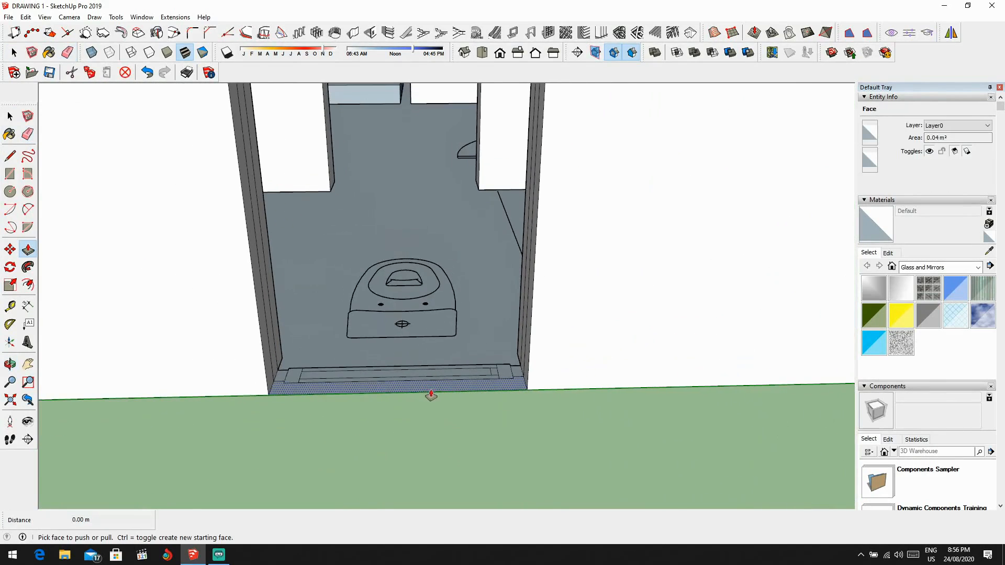
{"action": "middle_click_drag", "start_coordinate": [417, 282], "coordinate": [448, 386]}
{"action": "scroll", "coordinate": [444, 387], "scroll_direction": "up", "scroll_amount": 5}
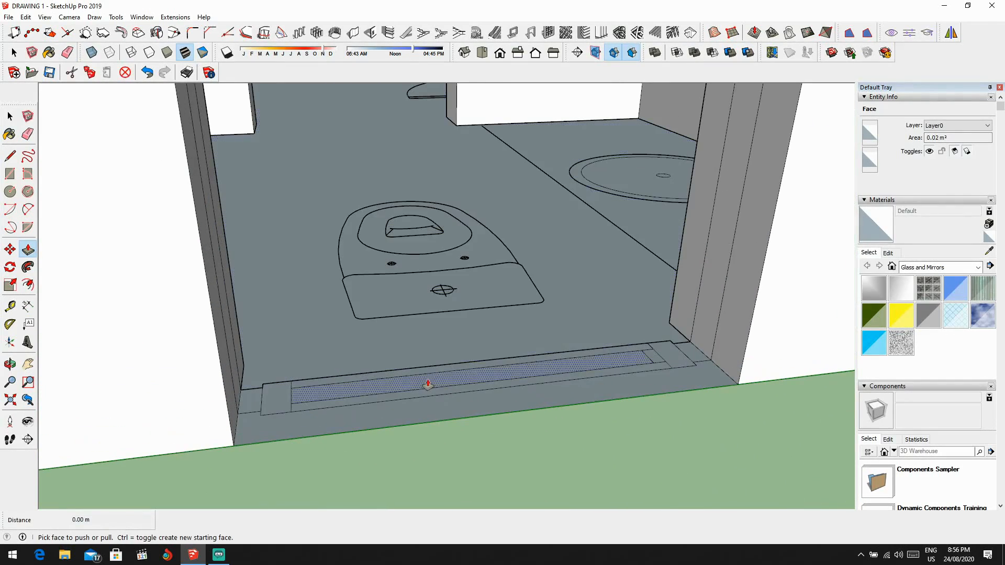
{"action": "left_click", "coordinate": [421, 386]}
{"action": "left_click", "coordinate": [427, 366]}
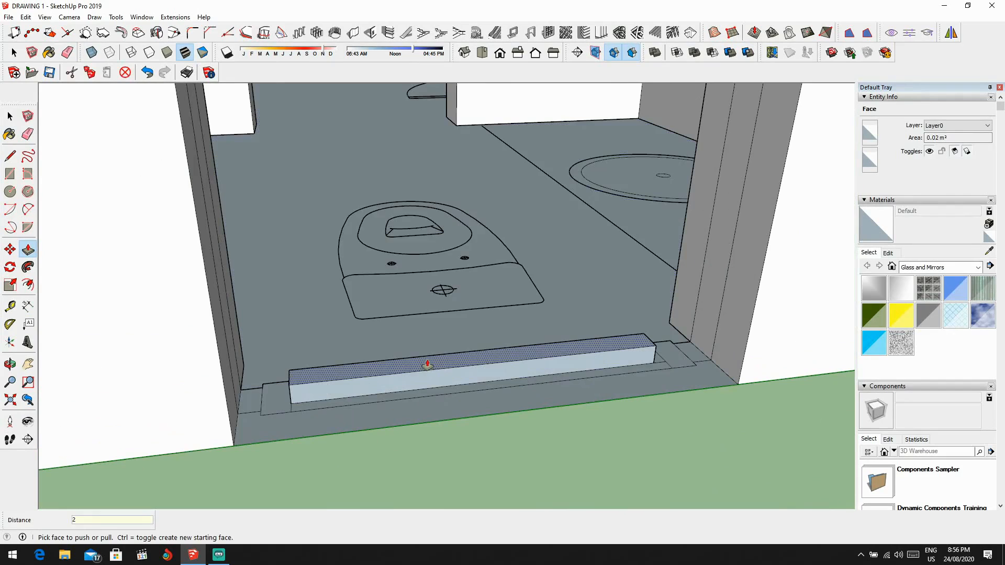
{"action": "key", "text": "Return"}
Step: Extrude the frame and filler profiles on both sides of the ground-floor bathroom window panel up 2.00 m
{"action": "left_click", "coordinate": [276, 383]}
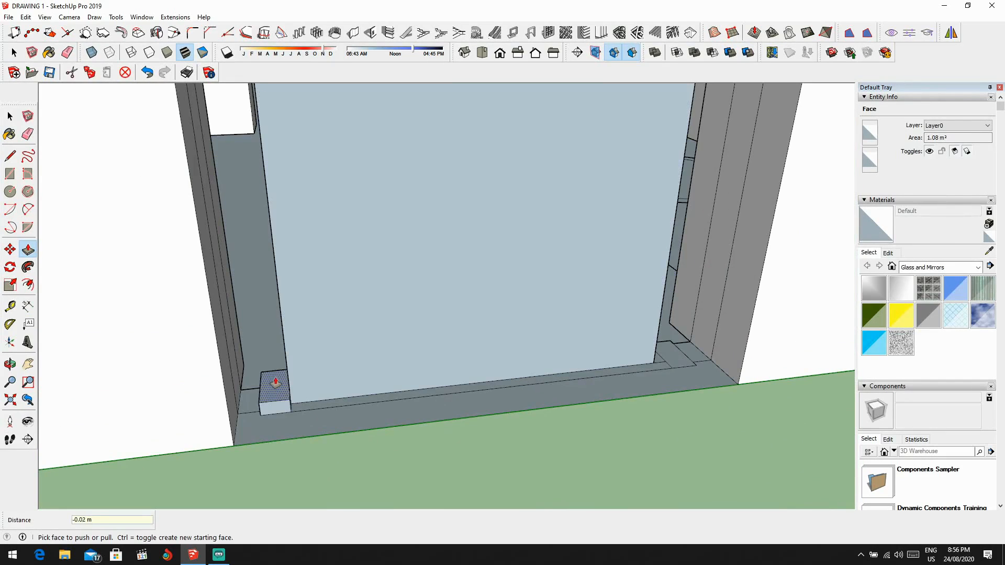
{"action": "left_click", "coordinate": [276, 384]}
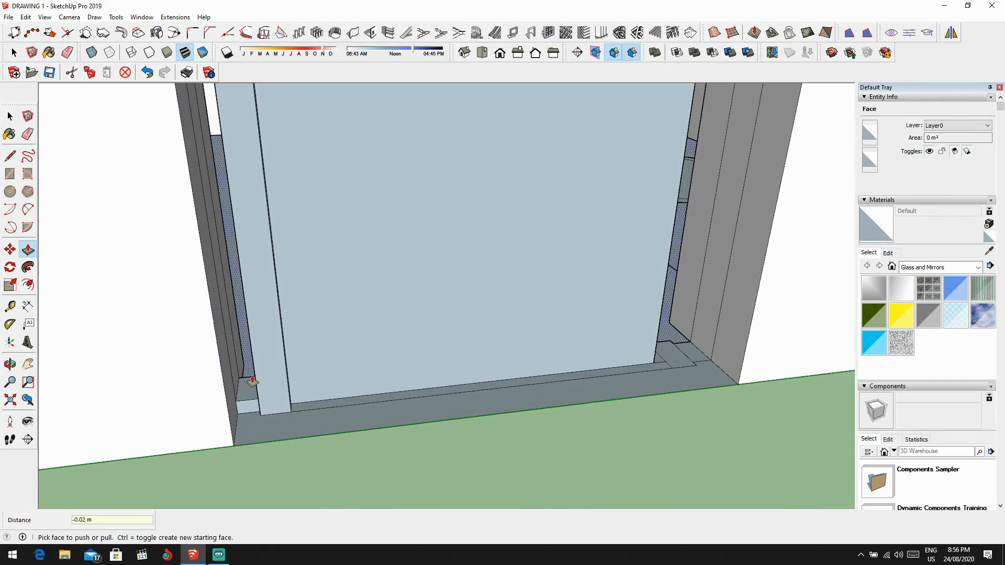
{"action": "double_click", "coordinate": [253, 382]}
{"action": "middle_click_drag", "start_coordinate": [649, 354], "coordinate": [421, 405]}
{"action": "left_click", "coordinate": [374, 373]}
{"action": "double_click", "coordinate": [374, 370]}
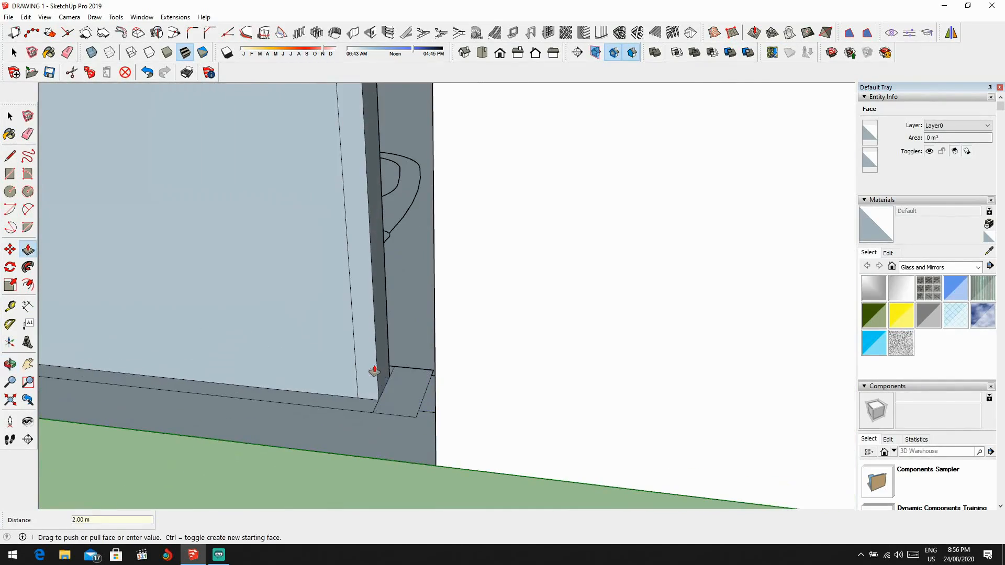
{"action": "left_click", "coordinate": [415, 372]}
{"action": "left_click", "coordinate": [415, 372]}
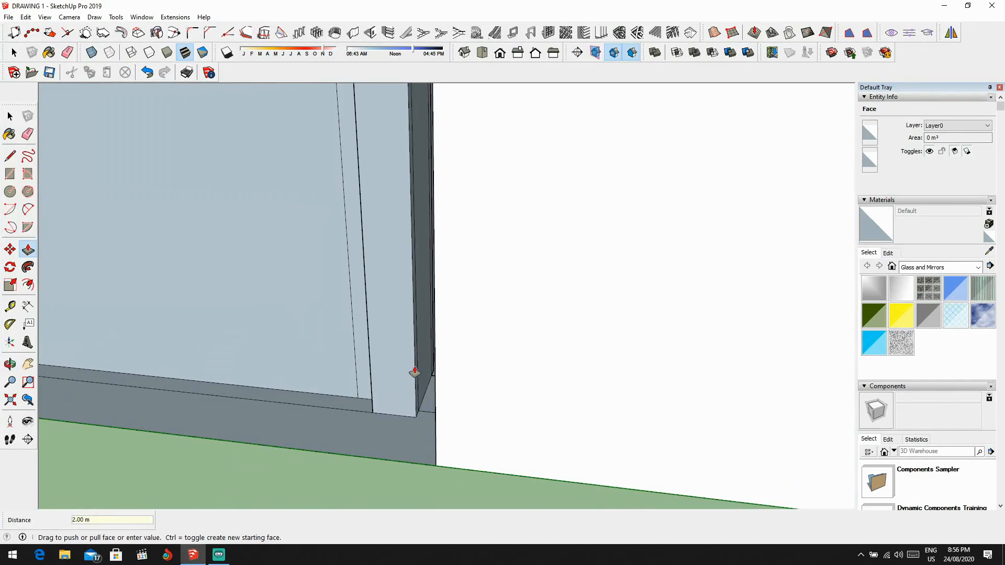
Step: Draw a 0.70 m line across the ground-floor bathroom opening at the top of the window panel
{"action": "middle_click_drag", "start_coordinate": [413, 370], "coordinate": [500, 508]}
{"action": "left_click", "coordinate": [463, 396]}
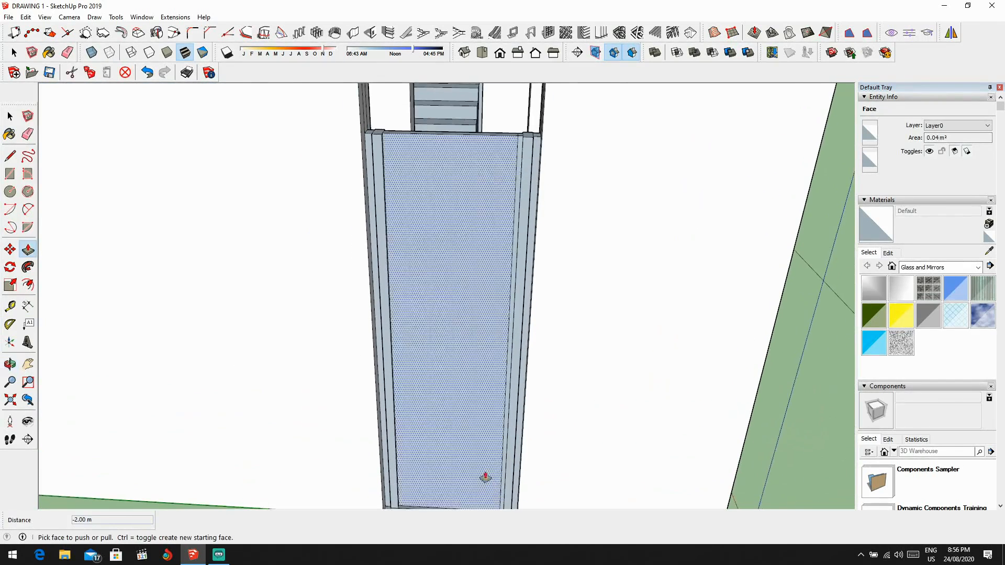
{"action": "scroll", "coordinate": [488, 465], "scroll_direction": "down", "scroll_amount": 2}
{"action": "scroll", "coordinate": [464, 267], "scroll_direction": "down", "scroll_amount": 2}
{"action": "middle_click_drag", "start_coordinate": [464, 267], "coordinate": [484, 253]}
{"action": "scroll", "coordinate": [486, 250], "scroll_direction": "up", "scroll_amount": 3}
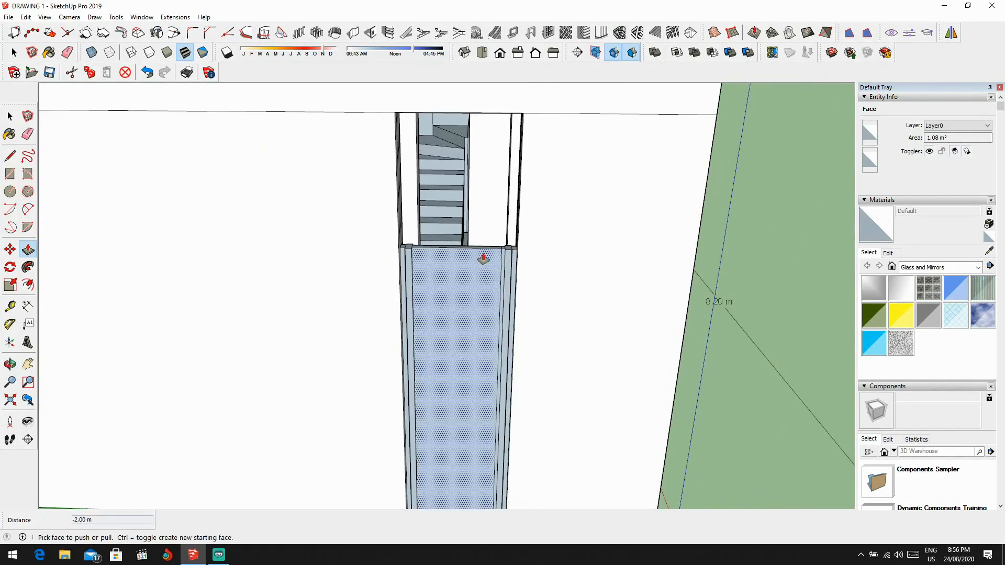
{"action": "scroll", "coordinate": [484, 253], "scroll_direction": "up", "scroll_amount": 5}
{"action": "scroll", "coordinate": [286, 314], "scroll_direction": "up", "scroll_amount": 2}
{"action": "scroll", "coordinate": [286, 318], "scroll_direction": "down", "scroll_amount": 5}
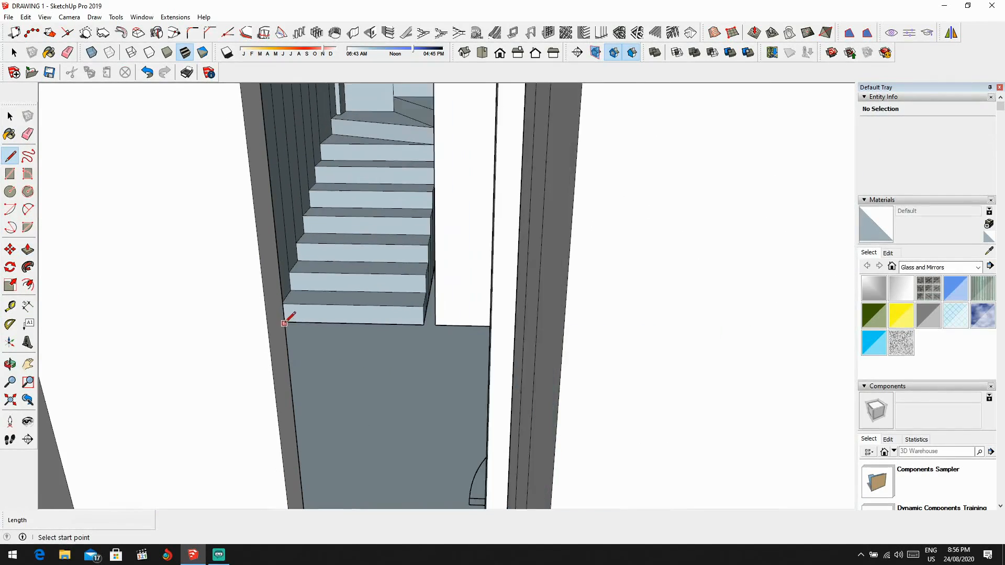
{"action": "scroll", "coordinate": [276, 370], "scroll_direction": "down", "scroll_amount": 3}
{"action": "middle_click_drag", "start_coordinate": [307, 325], "coordinate": [253, 321]}
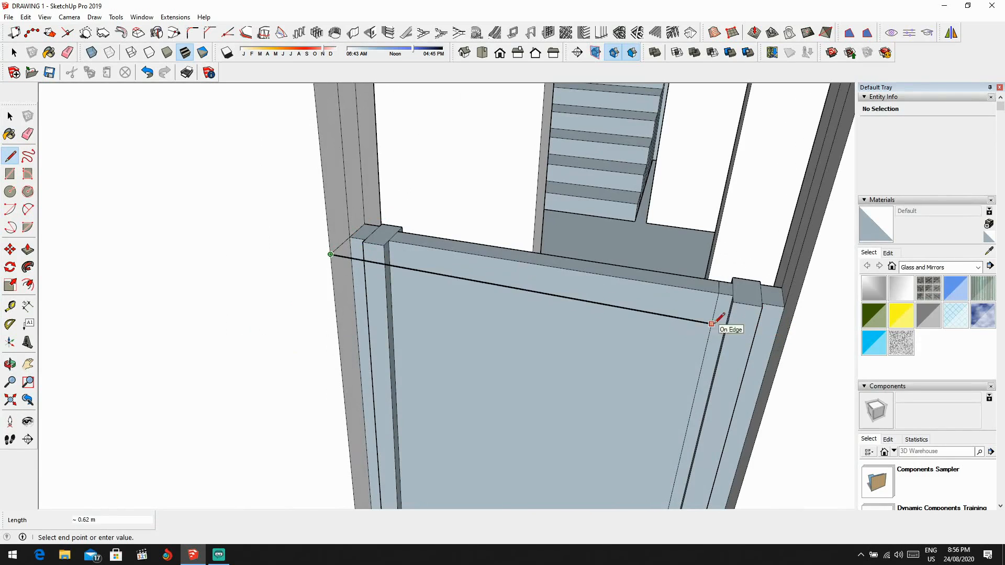
{"action": "left_click", "coordinate": [787, 333]}
Step: Draw a 1.50 m line up the bathroom opening's edge from the ground and continue it across to the opposite edge
{"action": "middle_click_drag", "start_coordinate": [788, 333], "coordinate": [696, 361]}
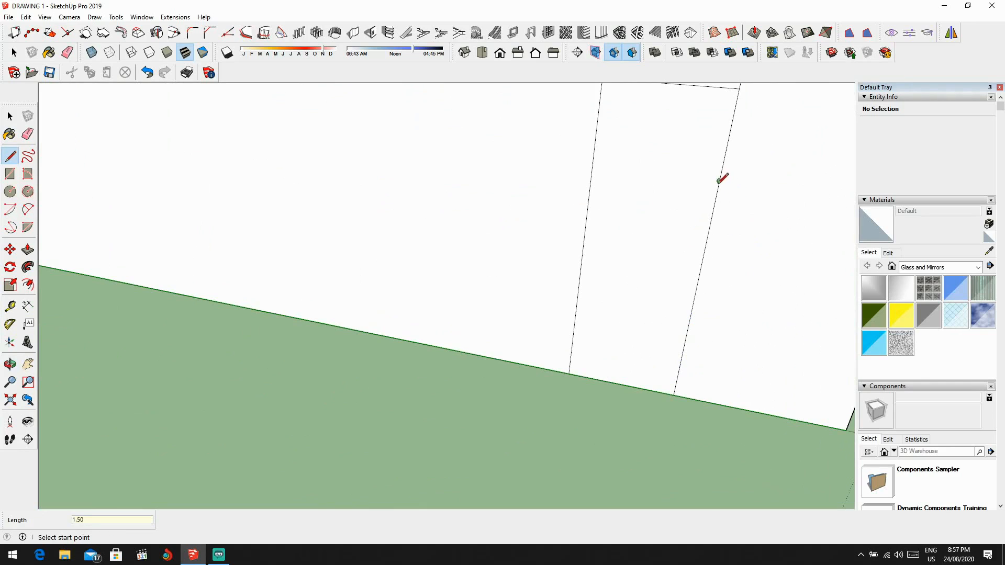
{"action": "left_click", "coordinate": [720, 181]}
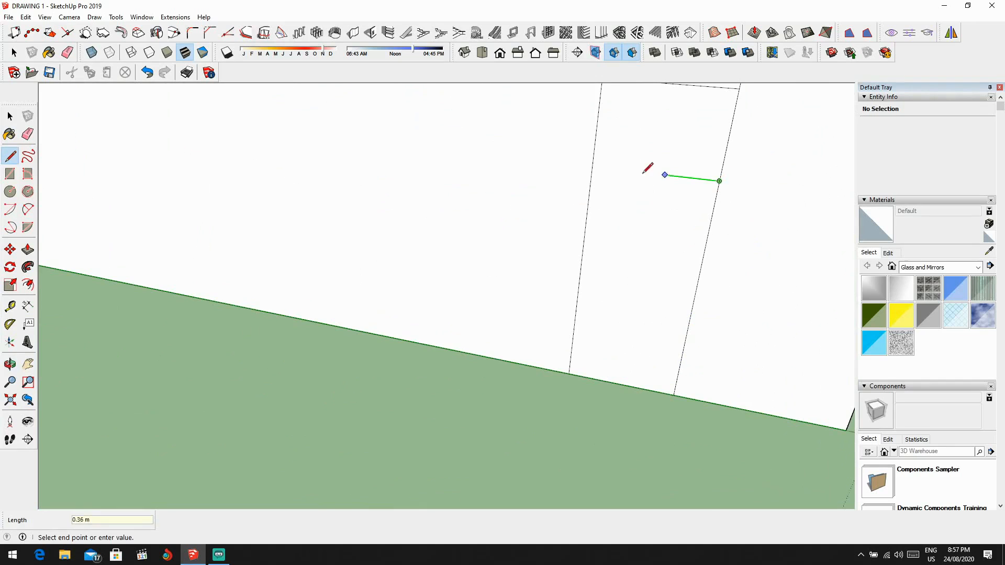
{"action": "left_click", "coordinate": [593, 163]}
Step: Delete the wall face between the sill and head lines to expose the ground-floor bathroom window
{"action": "scroll", "coordinate": [648, 182], "scroll_direction": "down", "scroll_amount": 2}
{"action": "key", "text": "space"}
{"action": "left_click", "coordinate": [658, 148]}
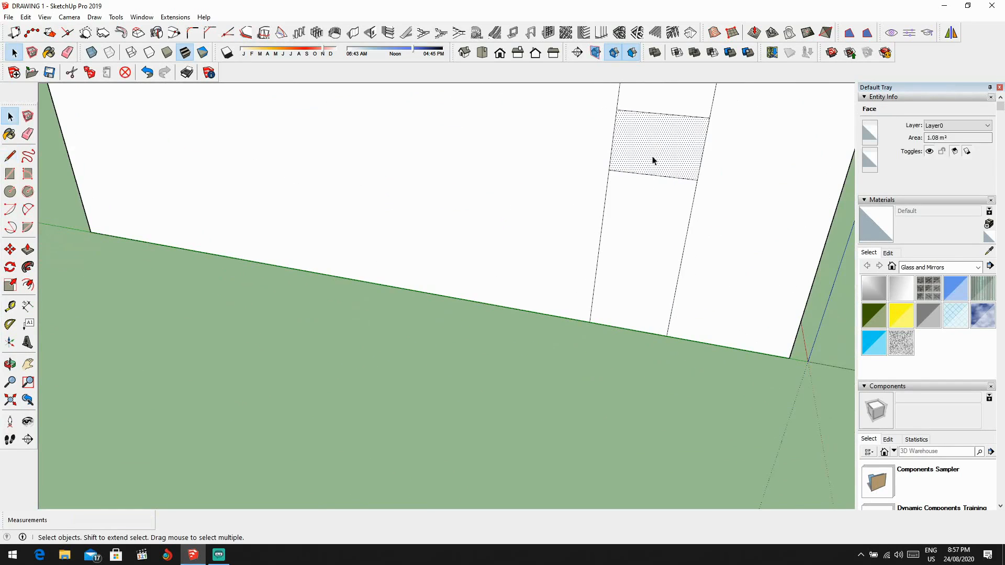
{"action": "key", "text": "Delete"}
Step: Erase the leftover vertical edges above and below the ground-floor bathroom window
{"action": "mouse_move", "coordinate": [658, 149]}
{"action": "middle_mouse_down"}
{"action": "mouse_move", "coordinate": [737, 140]}
{"action": "mouse_move", "coordinate": [697, 189]}
{"action": "middle_mouse_up"}
{"action": "key", "text": "e"}
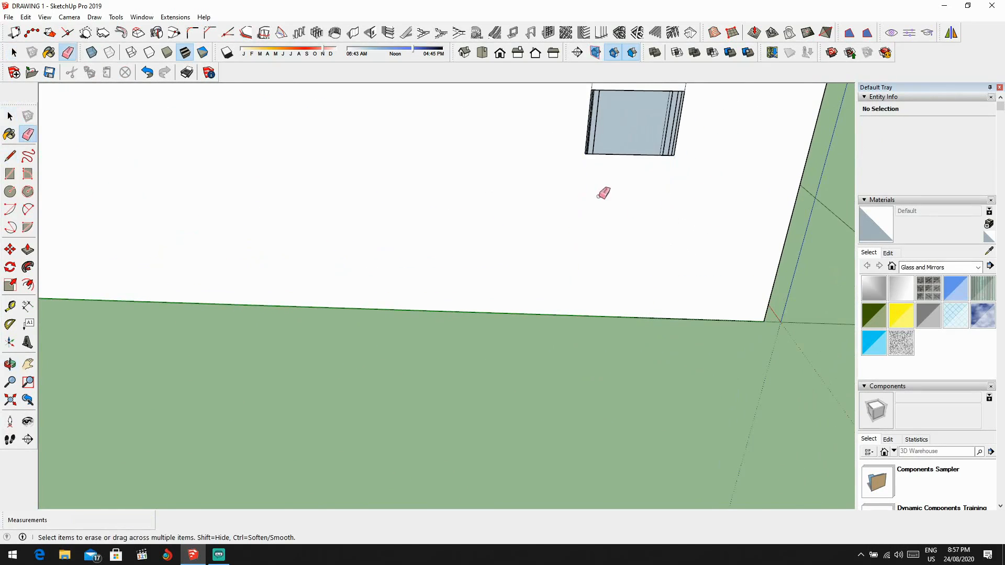
{"action": "scroll", "coordinate": [599, 196], "scroll_direction": "down", "scroll_amount": 3}
{"action": "middle_click_drag", "start_coordinate": [598, 196], "coordinate": [610, 286], "text": "shift"}
{"action": "mouse_move", "coordinate": [698, 197]}
{"action": "left_mouse_down"}
{"action": "mouse_move", "coordinate": [569, 193]}
{"action": "mouse_move", "coordinate": [586, 183]}
{"action": "left_mouse_up"}
{"action": "scroll", "coordinate": [574, 195], "scroll_direction": "down", "scroll_amount": 1}
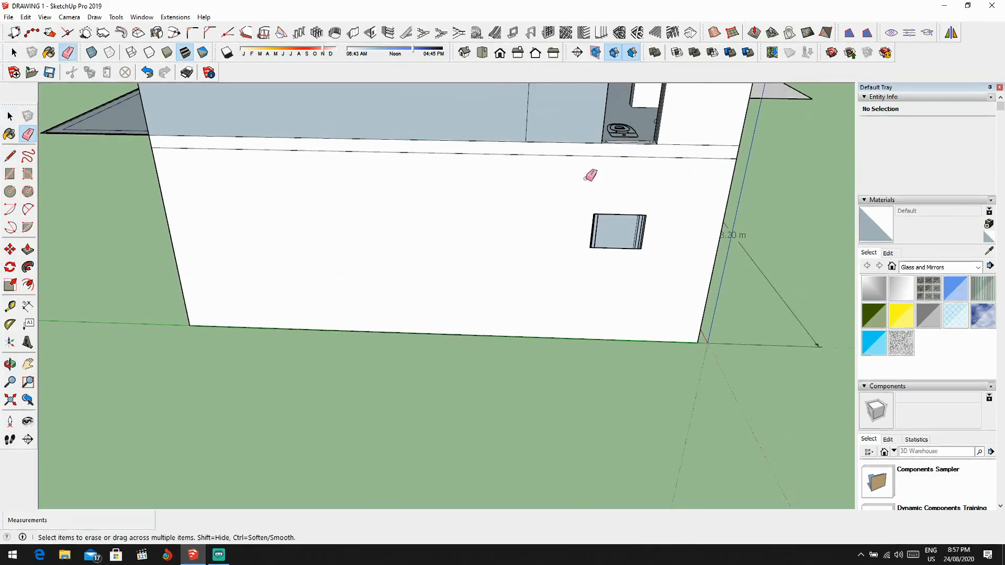
Step: Draw a 1.20 m line up the upper-floor bathroom opening's edge from its base and try to continue it 0.70 m across
{"action": "scroll", "coordinate": [586, 179], "scroll_direction": "down", "scroll_amount": 2}
{"action": "middle_click_drag", "start_coordinate": [587, 179], "coordinate": [511, 258]}
{"action": "scroll", "coordinate": [615, 217], "scroll_direction": "up", "scroll_amount": 2}
{"action": "mouse_move", "coordinate": [615, 217]}
{"action": "middle_mouse_down"}
{"action": "mouse_move", "coordinate": [635, 187]}
{"action": "mouse_move", "coordinate": [593, 285]}
{"action": "mouse_move", "coordinate": [652, 196]}
{"action": "mouse_move", "coordinate": [595, 245]}
{"action": "middle_mouse_up"}
{"action": "scroll", "coordinate": [635, 188], "scroll_direction": "down", "scroll_amount": 2}
{"action": "scroll", "coordinate": [635, 187], "scroll_direction": "up", "scroll_amount": 1}
{"action": "scroll", "coordinate": [592, 285], "scroll_direction": "up", "scroll_amount": 2}
{"action": "scroll", "coordinate": [610, 170], "scroll_direction": "down", "scroll_amount": 3}
{"action": "scroll", "coordinate": [601, 251], "scroll_direction": "up", "scroll_amount": 3}
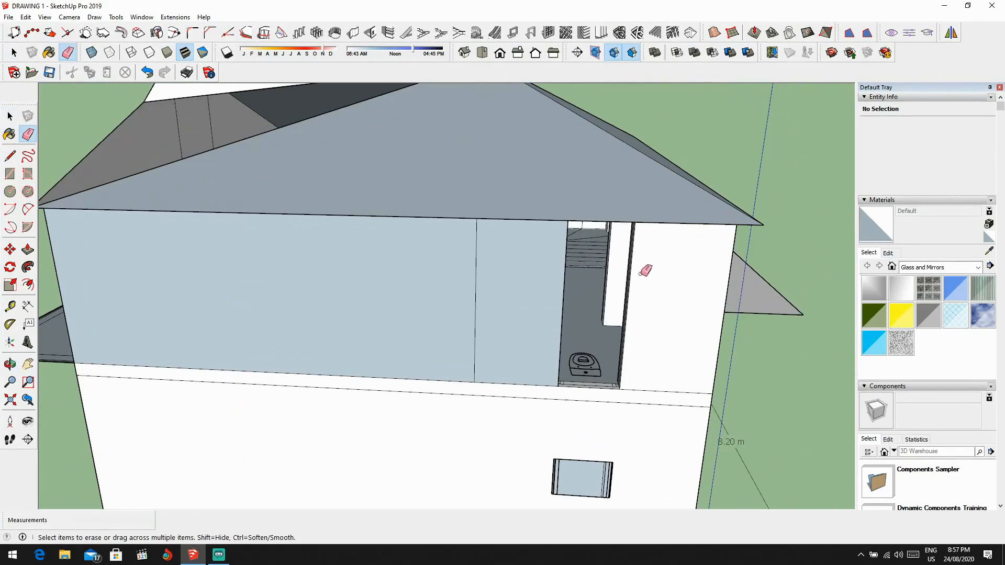
{"action": "key", "text": "l"}
{"action": "scroll", "coordinate": [554, 408], "scroll_direction": "up", "scroll_amount": 3}
{"action": "scroll", "coordinate": [549, 410], "scroll_direction": "down", "scroll_amount": 1}
{"action": "scroll", "coordinate": [547, 410], "scroll_direction": "up", "scroll_amount": 1}
{"action": "left_click", "coordinate": [538, 410]}
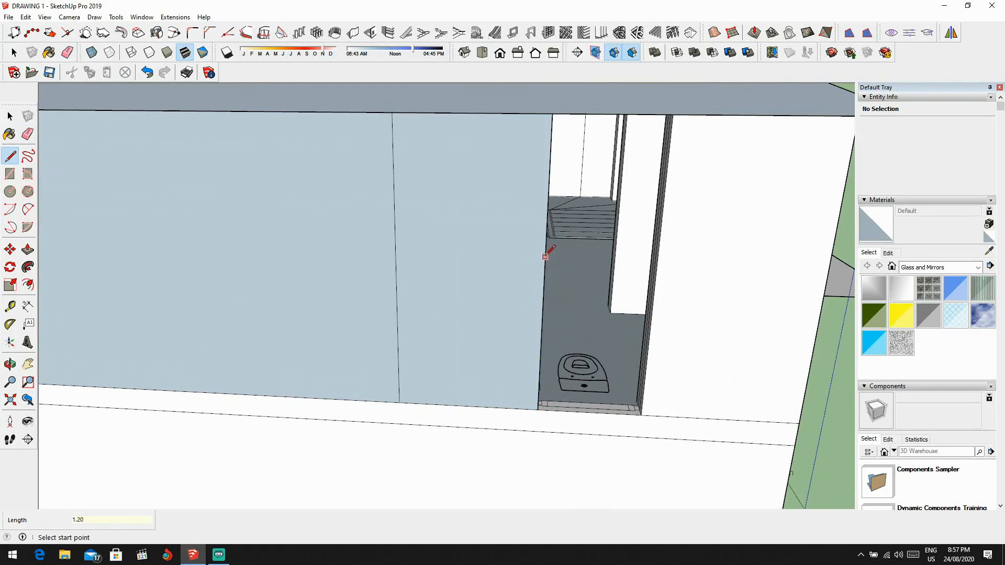
{"action": "left_click", "coordinate": [546, 242]}
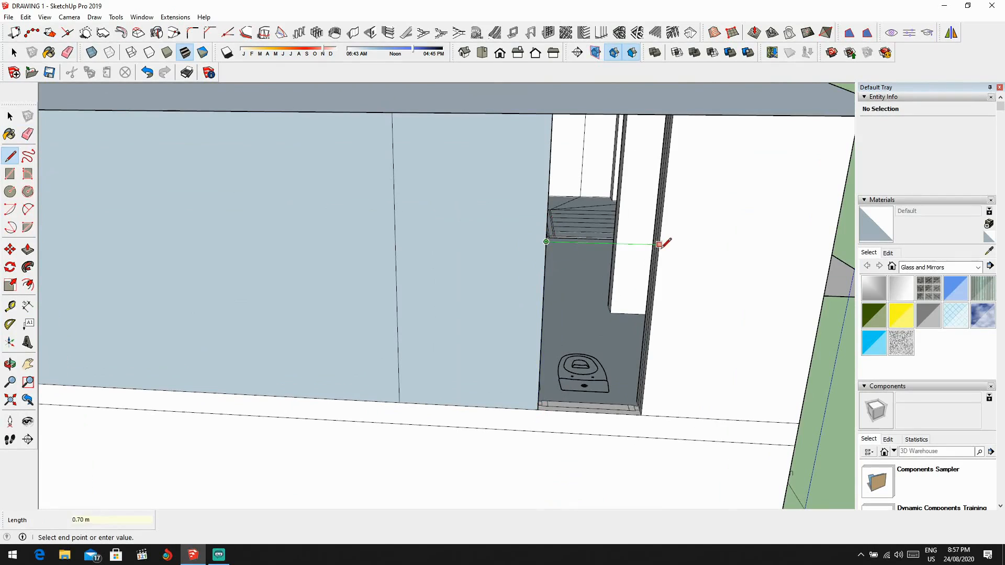
Step: Extrude the window panel profile in the upper-floor bathroom opening up 2 m
{"action": "scroll", "coordinate": [590, 389], "scroll_direction": "up", "scroll_amount": 2}
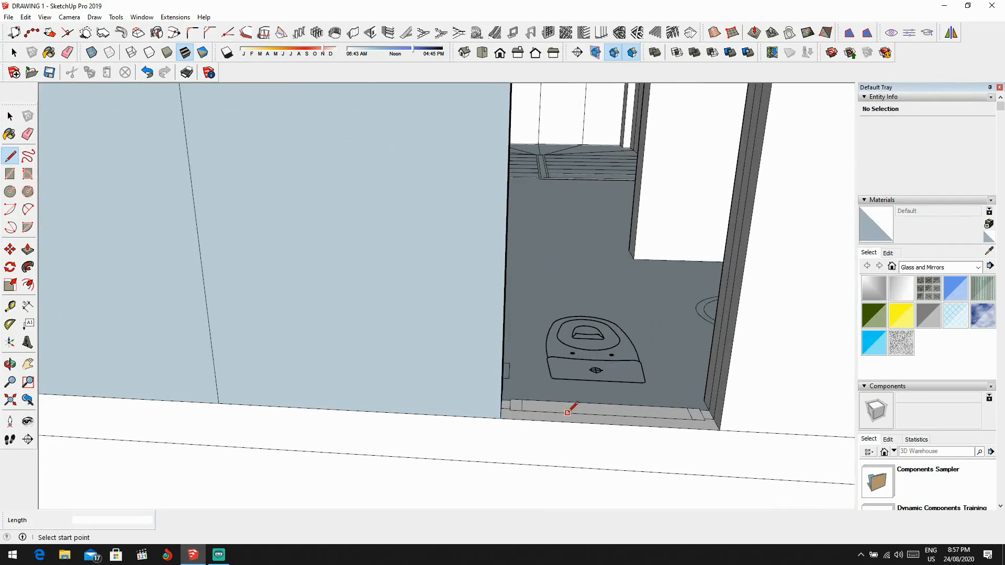
{"action": "key", "text": "p"}
{"action": "scroll", "coordinate": [573, 411], "scroll_direction": "up", "scroll_amount": 2}
{"action": "left_click_drag", "start_coordinate": [577, 411], "coordinate": [577, 384]}
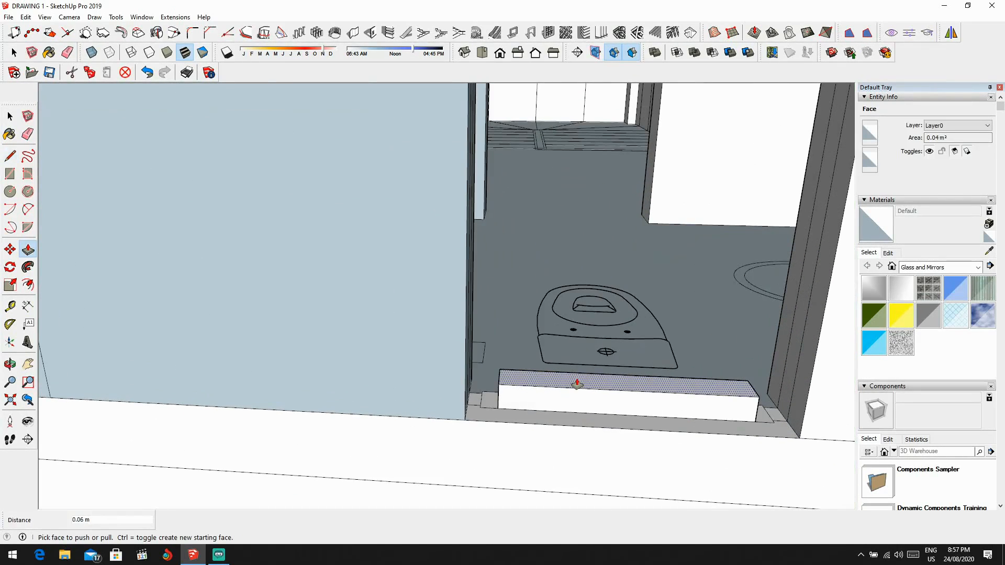
{"action": "type", "text": "2"}
{"action": "key", "text": "Return"}
{"action": "scroll", "coordinate": [622, 422], "scroll_direction": "down", "scroll_amount": 6}
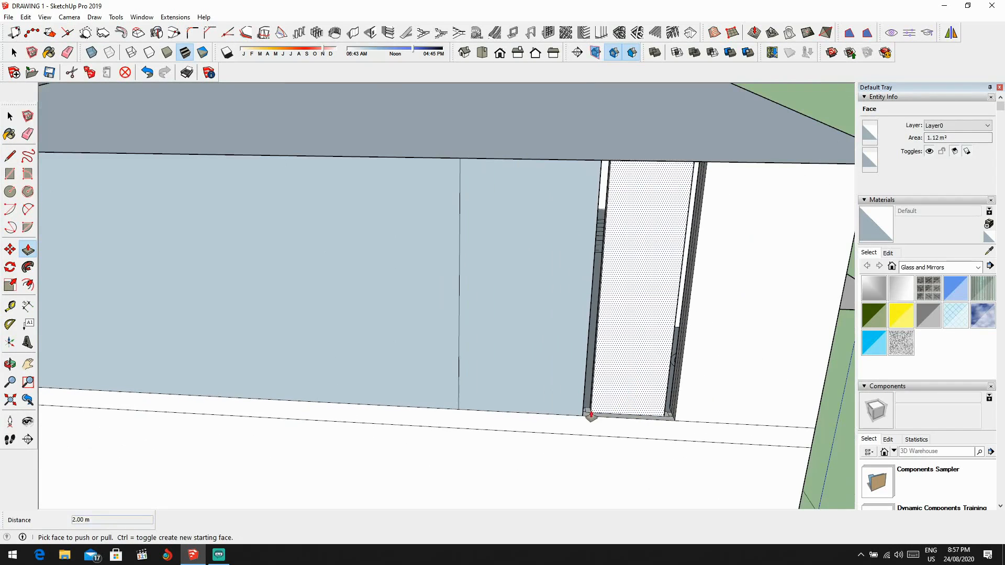
Step: Extrude the frame and filler profiles on both sides of the upper-floor bathroom window panel up 2 m
{"action": "scroll", "coordinate": [591, 416], "scroll_direction": "up", "scroll_amount": 3}
{"action": "left_click_drag", "start_coordinate": [579, 413], "coordinate": [584, 393]}
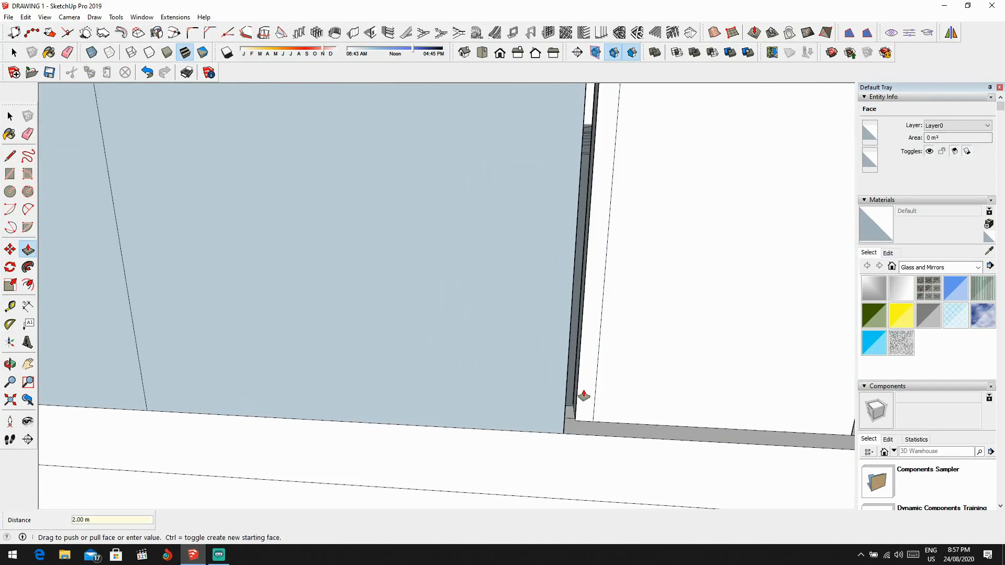
{"action": "scroll", "coordinate": [581, 396], "scroll_direction": "up", "scroll_amount": 2}
{"action": "double_click", "coordinate": [568, 394]}
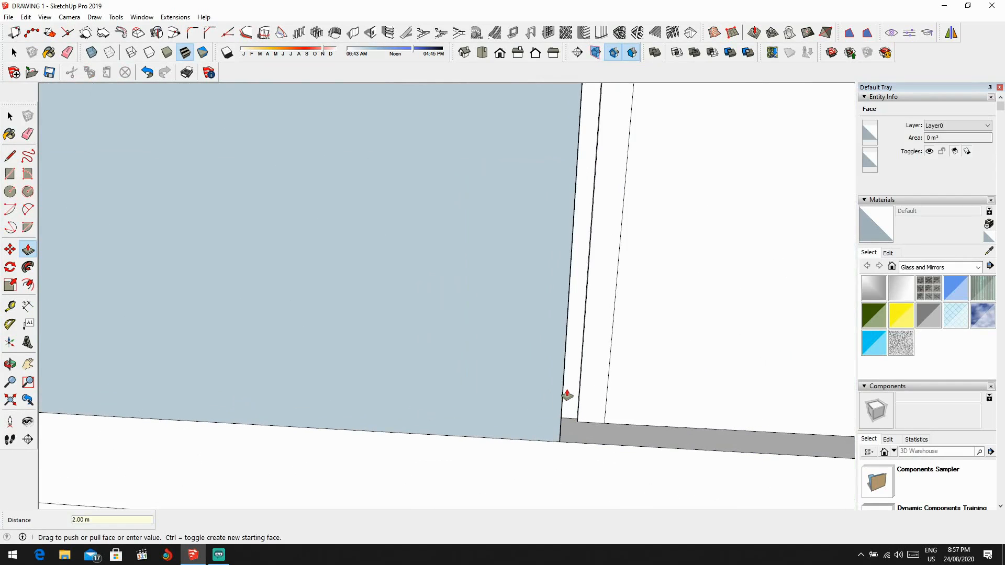
{"action": "scroll", "coordinate": [567, 395], "scroll_direction": "down", "scroll_amount": 5}
{"action": "scroll", "coordinate": [635, 425], "scroll_direction": "up", "scroll_amount": 5}
{"action": "left_click", "coordinate": [575, 413]}
{"action": "left_click_drag", "start_coordinate": [576, 415], "coordinate": [594, 391]}
{"action": "double_click", "coordinate": [576, 407]}
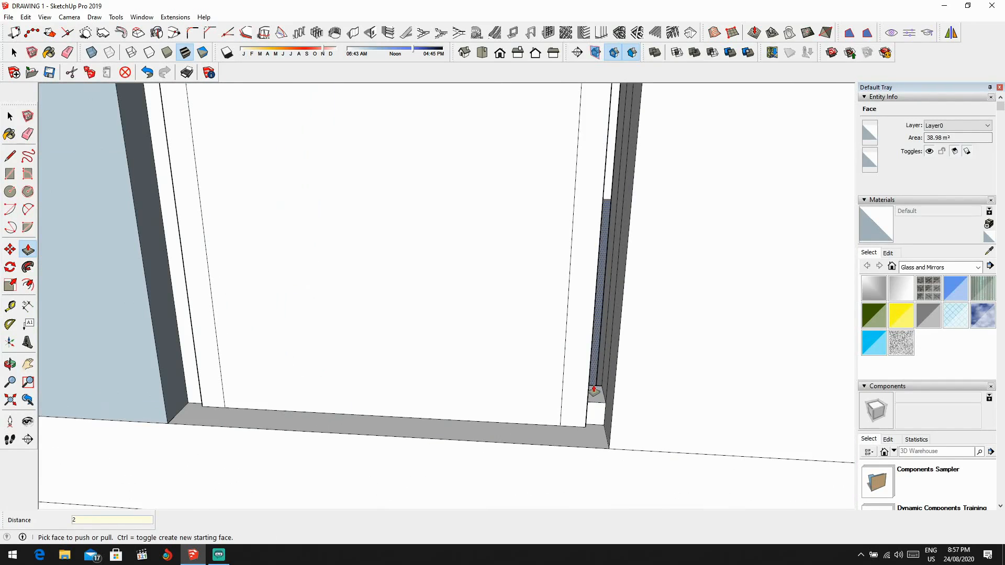
{"action": "key", "text": "Return"}
{"action": "scroll", "coordinate": [598, 395], "scroll_direction": "down", "scroll_amount": 7}
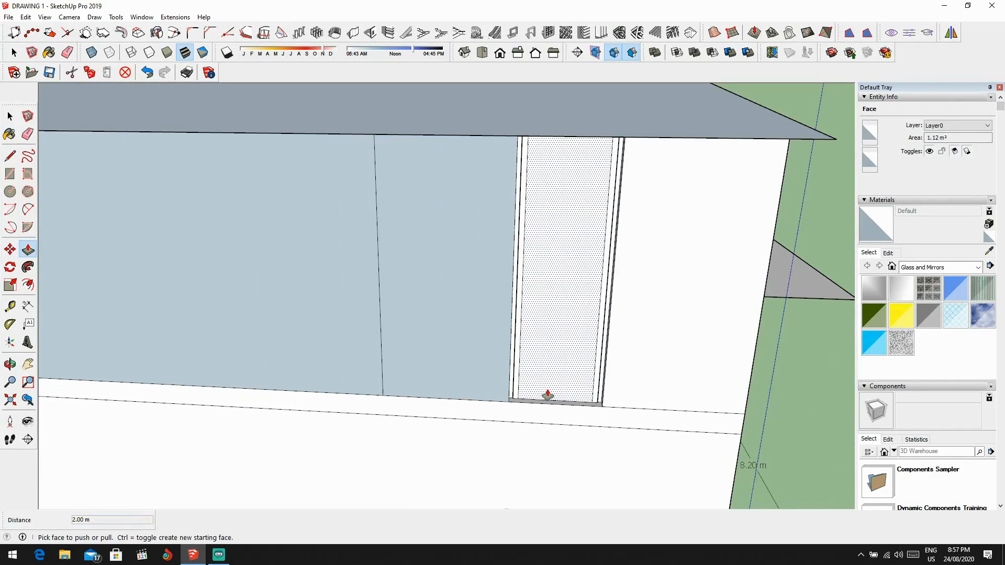
Step: Draw the window sill line straight across the upper-floor bathroom opening between its side edges
{"action": "key", "text": "l"}
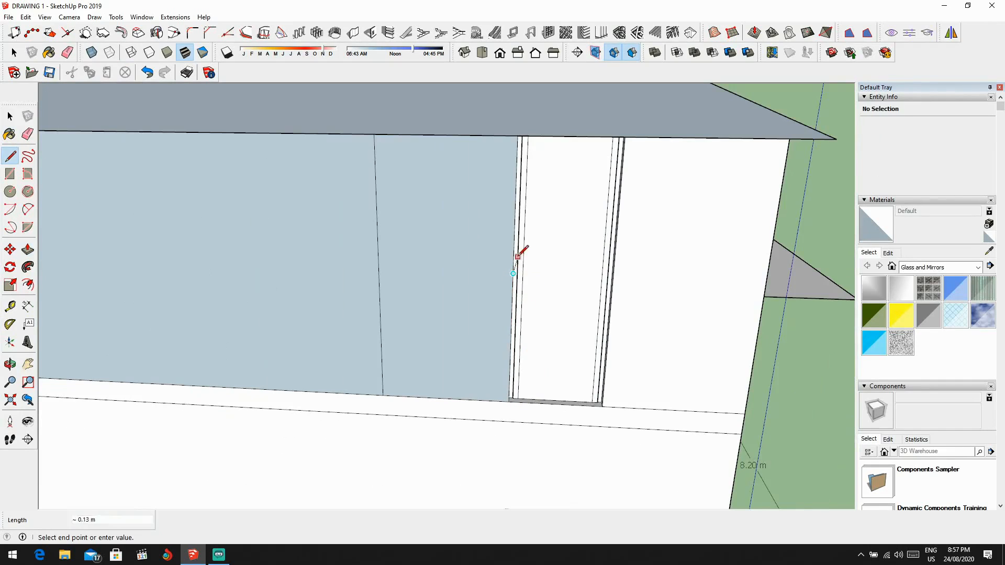
{"action": "left_click", "coordinate": [513, 249]}
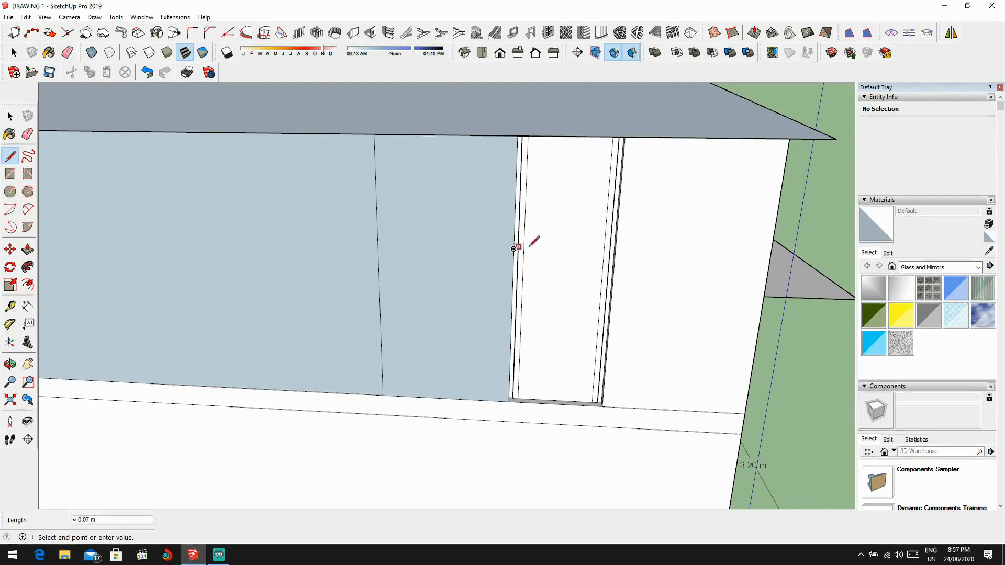
{"action": "left_click", "coordinate": [616, 251]}
Step: Draw a 0.50 m line up the opening's edge from the sill and continue it across as the window head
{"action": "left_click", "coordinate": [514, 249]}
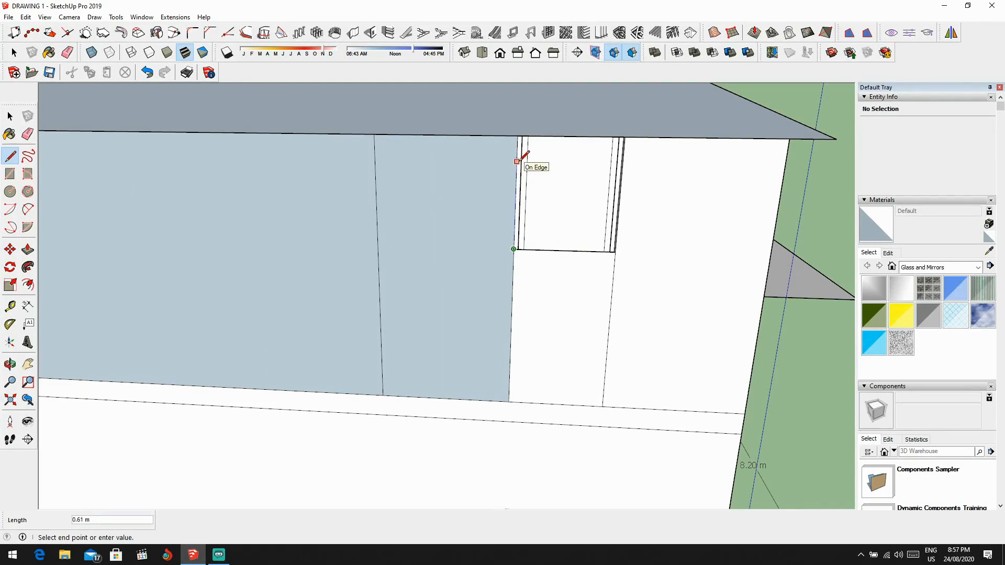
{"action": "type", "text": "0.5"}
{"action": "key", "text": "Return"}
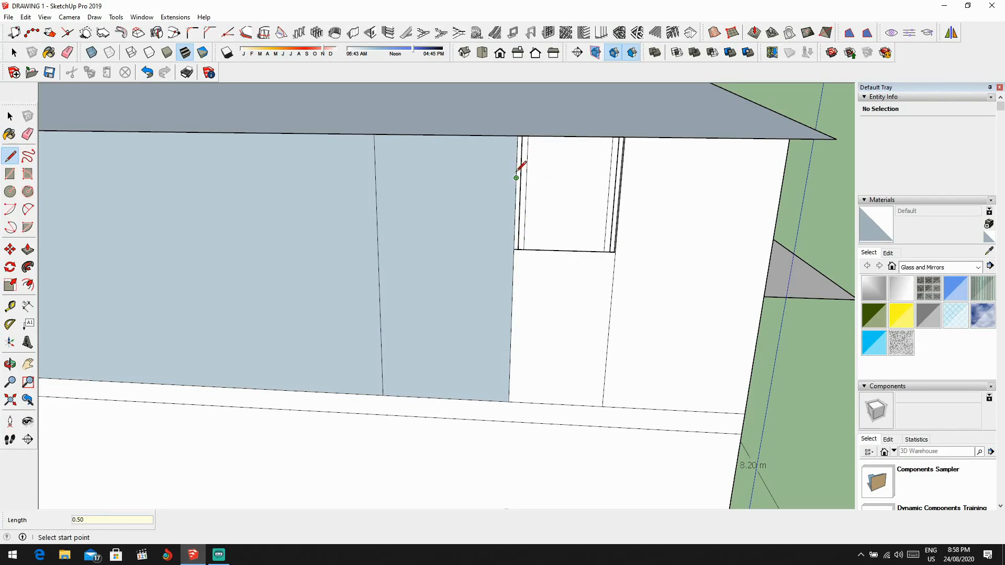
{"action": "left_click", "coordinate": [516, 178]}
{"action": "scroll", "coordinate": [622, 179], "scroll_direction": "up", "scroll_amount": 2}
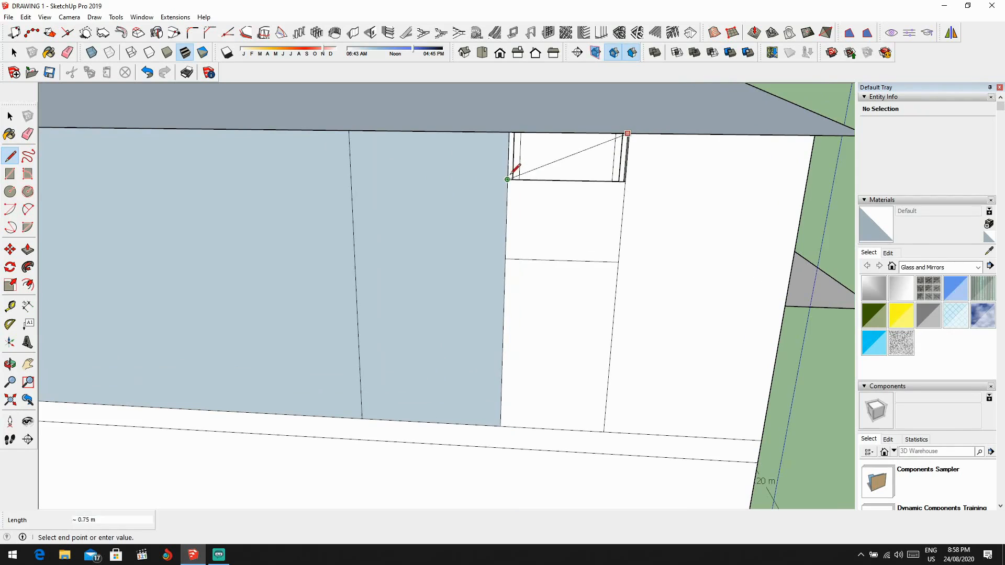
Step: Undo the last line at the upper-floor bathroom opening and draw a straight line across the opening between its two upper outer corners
{"action": "key", "text": "ctrl+z"}
{"action": "scroll", "coordinate": [625, 153], "scroll_direction": "up", "scroll_amount": 3}
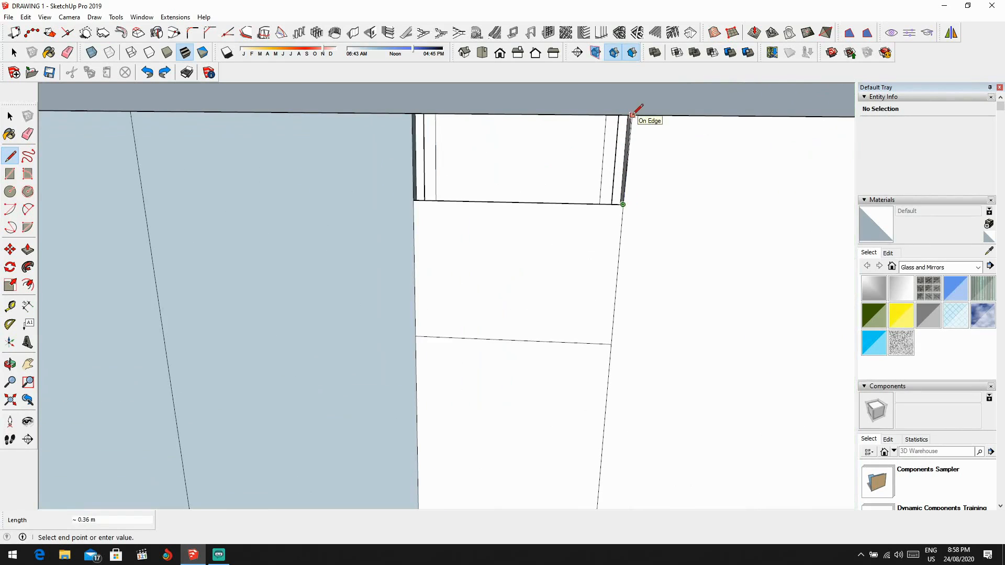
{"action": "key", "text": "Escape"}
{"action": "scroll", "coordinate": [627, 120], "scroll_direction": "up", "scroll_amount": 1}
{"action": "middle_click_drag", "start_coordinate": [631, 122], "coordinate": [675, 68]}
{"action": "scroll", "coordinate": [592, 115], "scroll_direction": "up", "scroll_amount": 5}
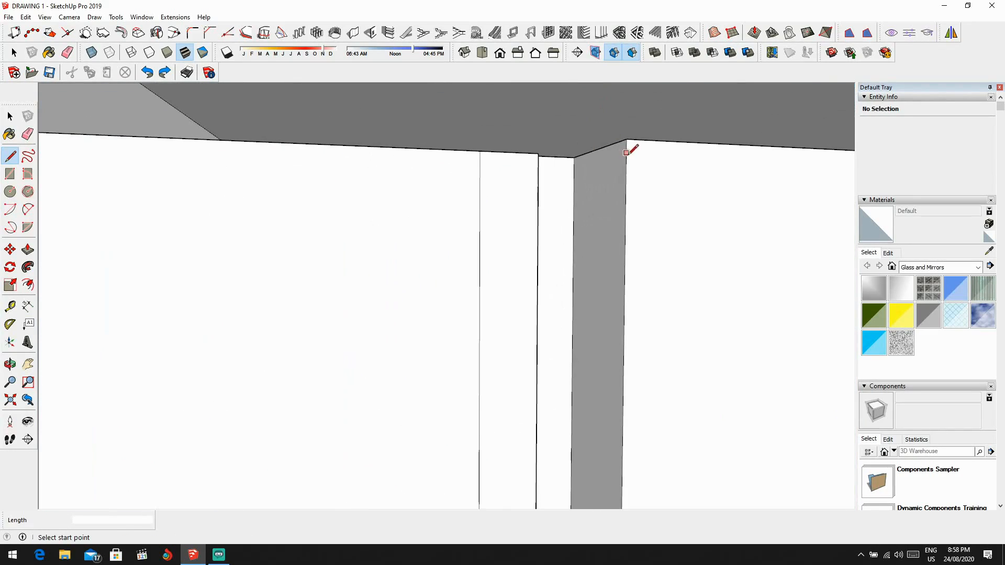
{"action": "scroll", "coordinate": [623, 142], "scroll_direction": "down", "scroll_amount": 4}
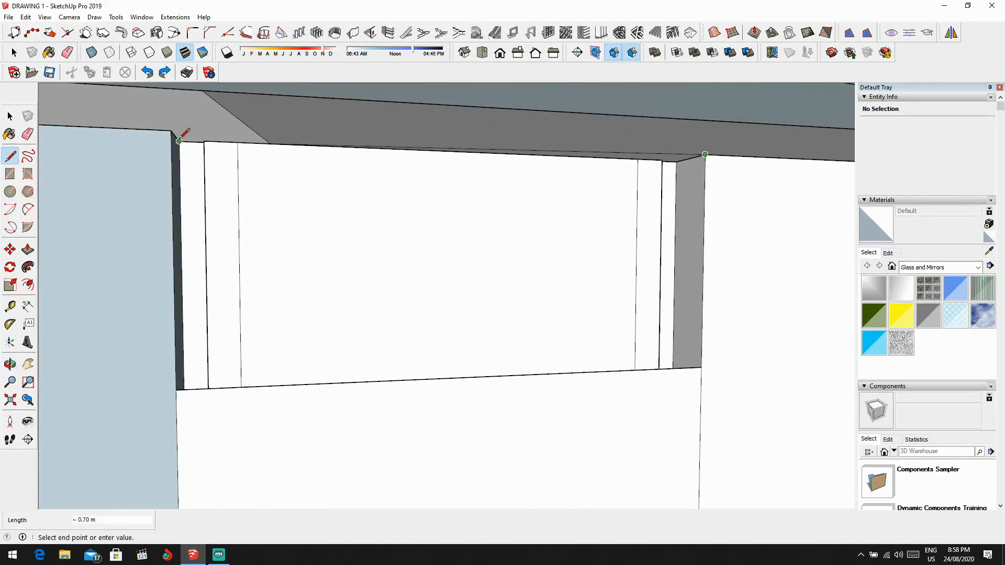
{"action": "scroll", "coordinate": [332, 197], "scroll_direction": "down", "scroll_amount": 5}
Step: Delete the face covering the bathroom window between sill and head, and erase the leftover vertical edges in the wall below it
{"action": "key", "text": "space"}
{"action": "left_click", "coordinate": [373, 327]}
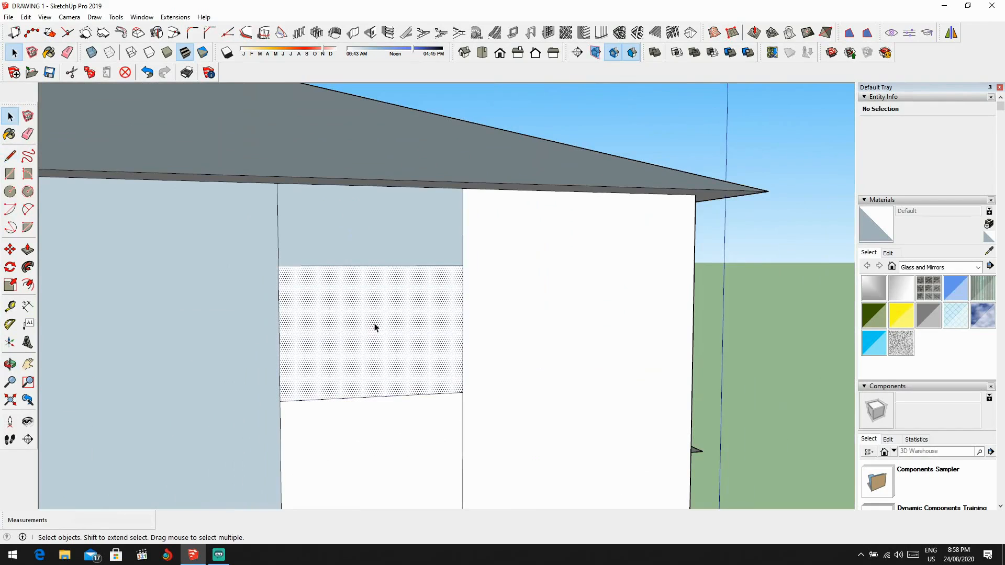
{"action": "key", "text": "Delete"}
{"action": "scroll", "coordinate": [426, 341], "scroll_direction": "down", "scroll_amount": 4}
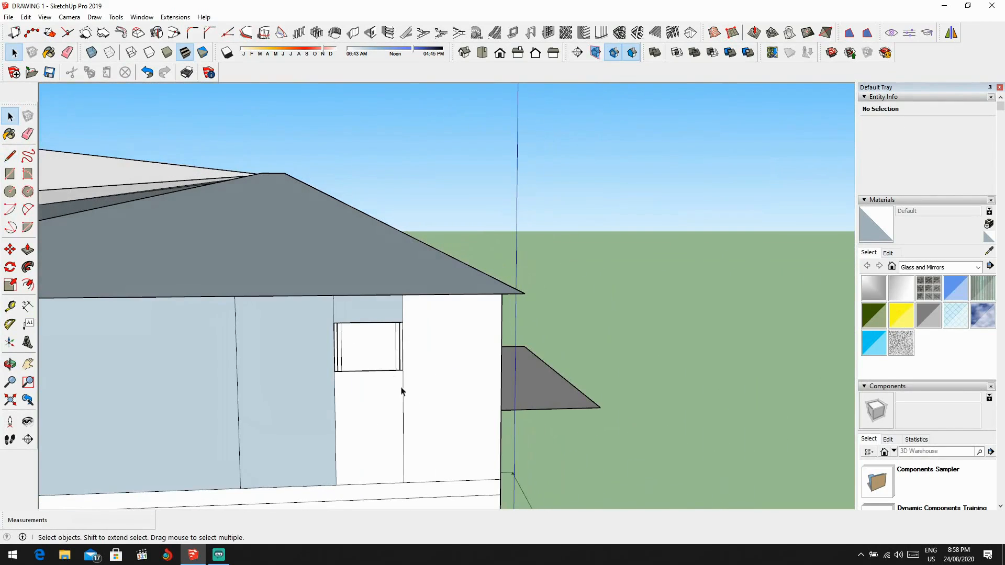
{"action": "key", "text": "e"}
{"action": "key", "text": "ctrl+z"}
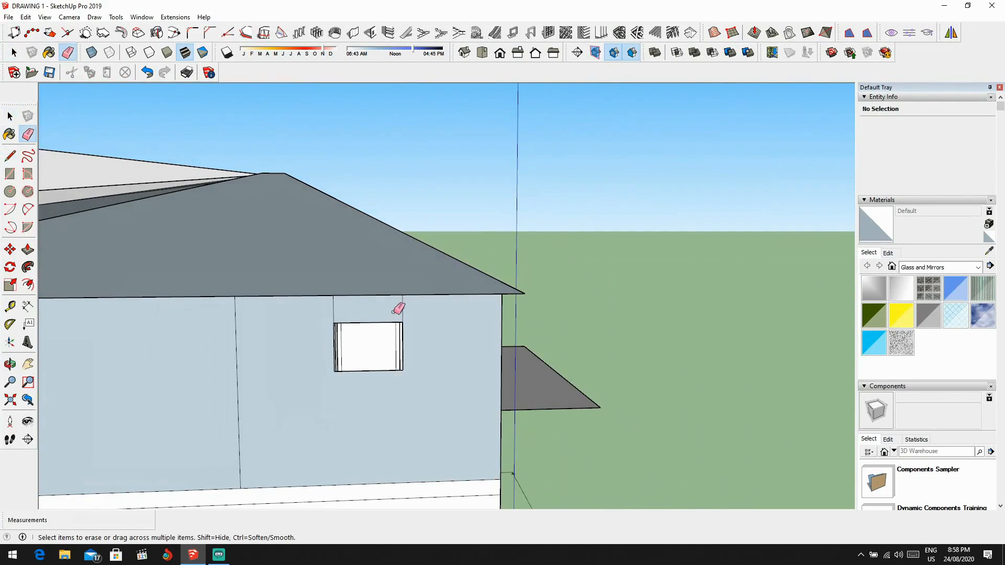
Step: Erase the dividing lines where the sliding panel profiles overlap in the left upper-floor front opening so they form one profile
{"action": "scroll", "coordinate": [169, 375], "scroll_direction": "down", "scroll_amount": 2}
{"action": "middle_click_drag", "start_coordinate": [171, 376], "coordinate": [350, 359]}
{"action": "left_click_drag", "start_coordinate": [347, 360], "coordinate": [314, 372]}
{"action": "scroll", "coordinate": [314, 372], "scroll_direction": "down", "scroll_amount": 4}
{"action": "mouse_move", "coordinate": [315, 371]}
{"action": "middle_mouse_down"}
{"action": "mouse_move", "coordinate": [401, 379]}
{"action": "mouse_move", "coordinate": [319, 378]}
{"action": "mouse_move", "coordinate": [377, 372]}
{"action": "mouse_move", "coordinate": [221, 399]}
{"action": "middle_mouse_up"}
{"action": "scroll", "coordinate": [361, 373], "scroll_direction": "down", "scroll_amount": 3}
{"action": "scroll", "coordinate": [389, 371], "scroll_direction": "up", "scroll_amount": 3}
{"action": "middle_click_drag", "start_coordinate": [391, 370], "coordinate": [439, 397]}
{"action": "scroll", "coordinate": [501, 362], "scroll_direction": "up", "scroll_amount": 3}
{"action": "key", "text": "e"}
{"action": "scroll", "coordinate": [457, 343], "scroll_direction": "up", "scroll_amount": 6}
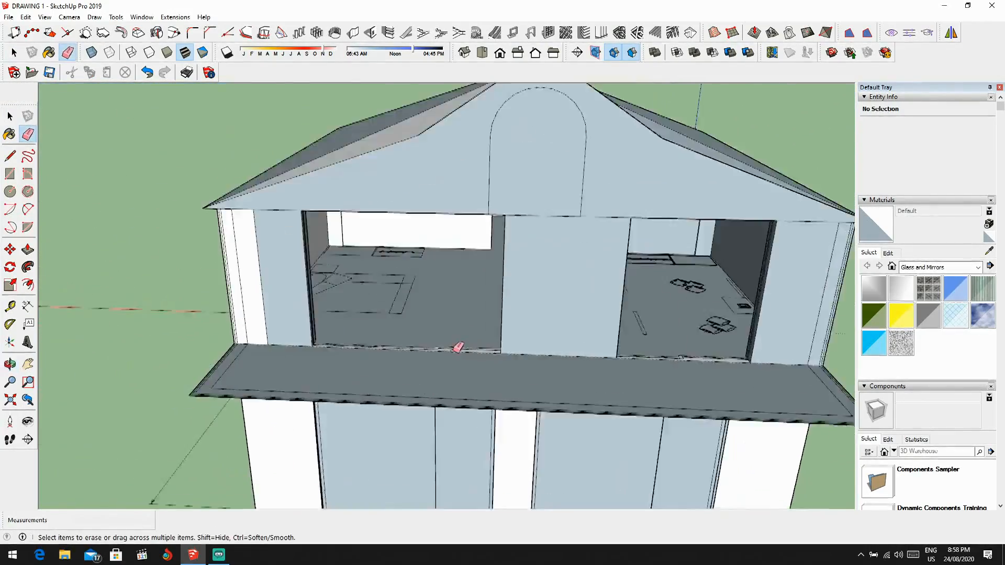
{"action": "scroll", "coordinate": [308, 341], "scroll_direction": "up", "scroll_amount": 5}
{"action": "middle_click_drag", "start_coordinate": [328, 374], "coordinate": [433, 437], "text": "shift"}
{"action": "scroll", "coordinate": [433, 437], "scroll_direction": "down", "scroll_amount": 2}
{"action": "middle_click_drag", "start_coordinate": [685, 413], "coordinate": [452, 375], "text": "shift"}
Step: Try extruding the merged sliding panel profile in the left upper-floor front opening up 2 m
{"action": "scroll", "coordinate": [452, 375], "scroll_direction": "up", "scroll_amount": 2}
{"action": "scroll", "coordinate": [451, 373], "scroll_direction": "up", "scroll_amount": 1}
{"action": "left_click", "coordinate": [452, 375]}
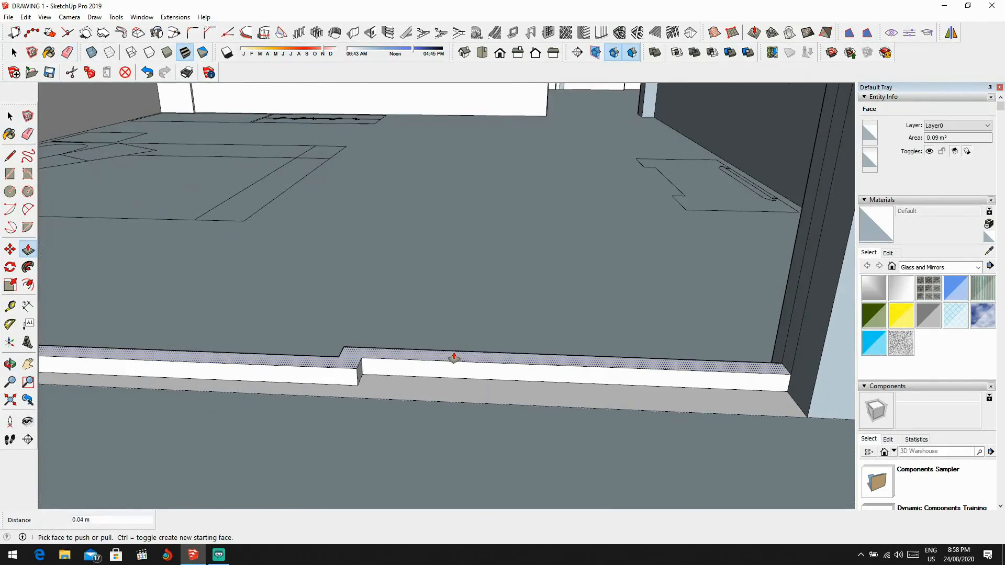
{"action": "type", "text": "2"}
{"action": "key", "text": "Return"}
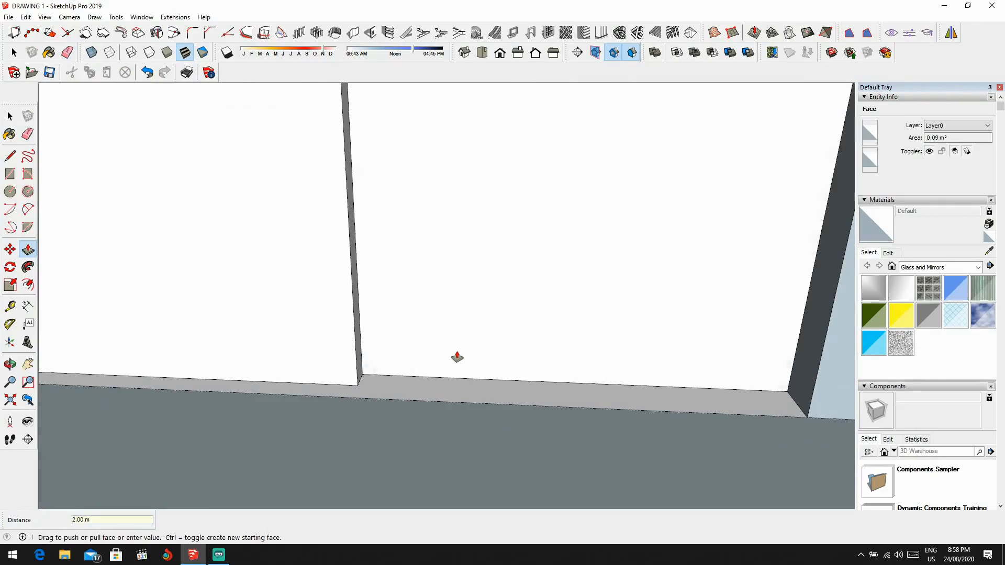
{"action": "middle_click_drag", "start_coordinate": [458, 355], "coordinate": [457, 272]}
{"action": "scroll", "coordinate": [491, 232], "scroll_direction": "up", "scroll_amount": 2}
{"action": "scroll", "coordinate": [491, 232], "scroll_direction": "down", "scroll_amount": 3}
{"action": "middle_click_drag", "start_coordinate": [490, 232], "coordinate": [476, 343]}
{"action": "key", "text": "ctrl+z"}
Step: Extrude the merged sliding panel profile in the left upper-floor front opening up 2.10 m
{"action": "scroll", "coordinate": [492, 398], "scroll_direction": "up", "scroll_amount": 4}
{"action": "scroll", "coordinate": [500, 424], "scroll_direction": "up", "scroll_amount": 1}
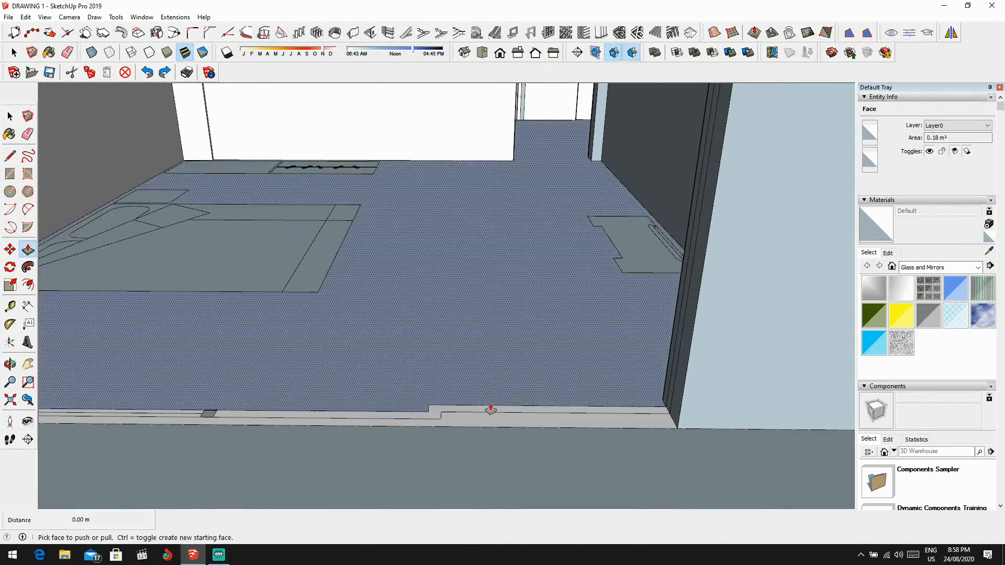
{"action": "left_click", "coordinate": [491, 409]}
{"action": "key", "text": "Escape"}
{"action": "left_click", "coordinate": [480, 412]}
{"action": "left_click", "coordinate": [480, 395]}
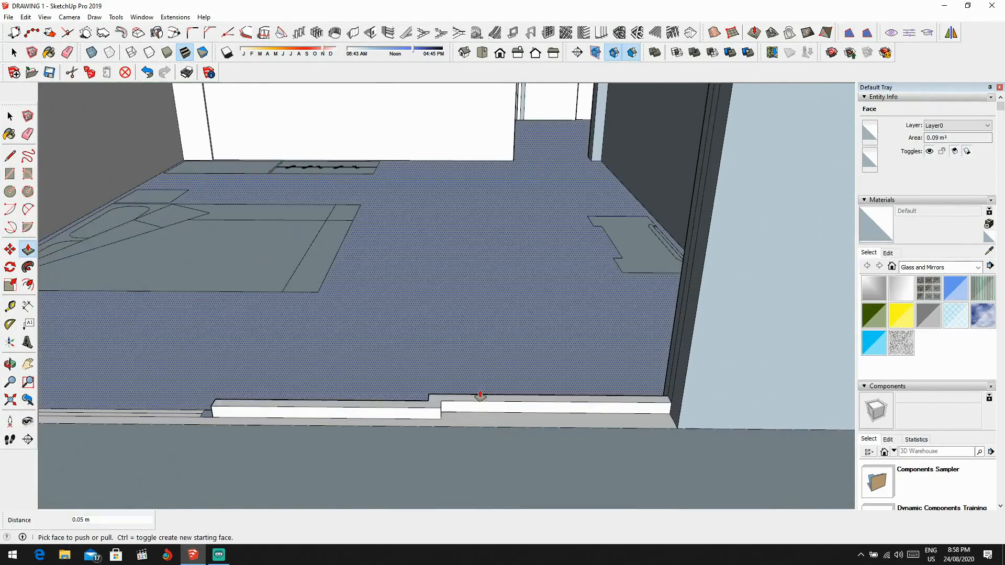
{"action": "key", "text": "Return"}
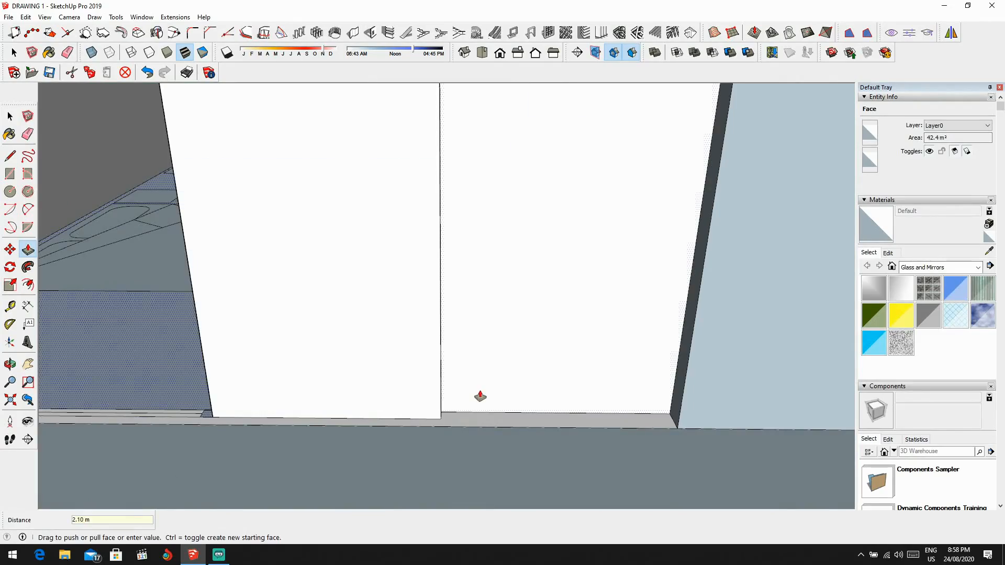
{"action": "scroll", "coordinate": [461, 411], "scroll_direction": "down", "scroll_amount": 5}
Step: Try extruding the remaining panel profile on the open side of the left upper-floor front opening up 2.1 m
{"action": "middle_click_drag", "start_coordinate": [456, 338], "coordinate": [476, 273]}
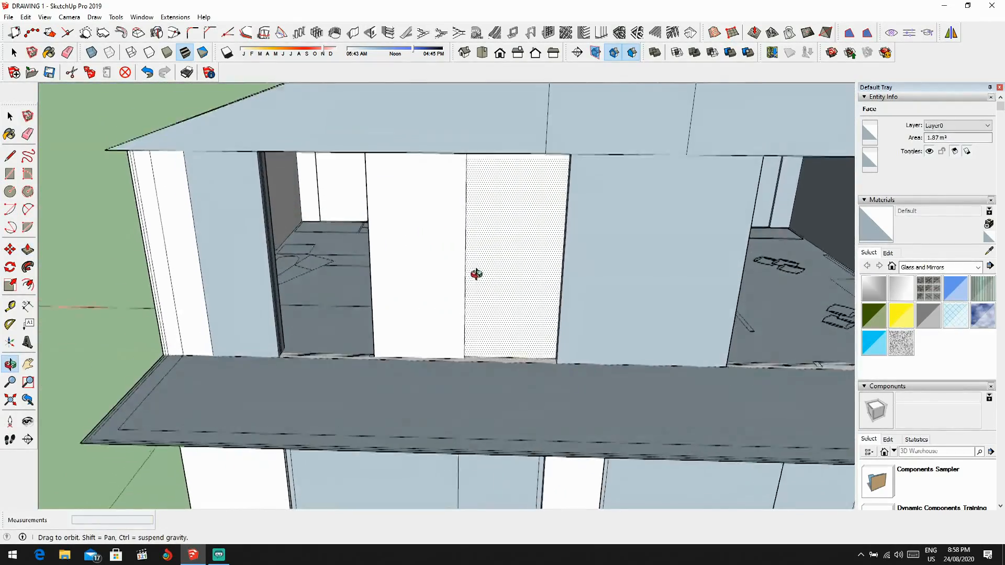
{"action": "scroll", "coordinate": [351, 352], "scroll_direction": "up", "scroll_amount": 8}
{"action": "left_click", "coordinate": [412, 349]}
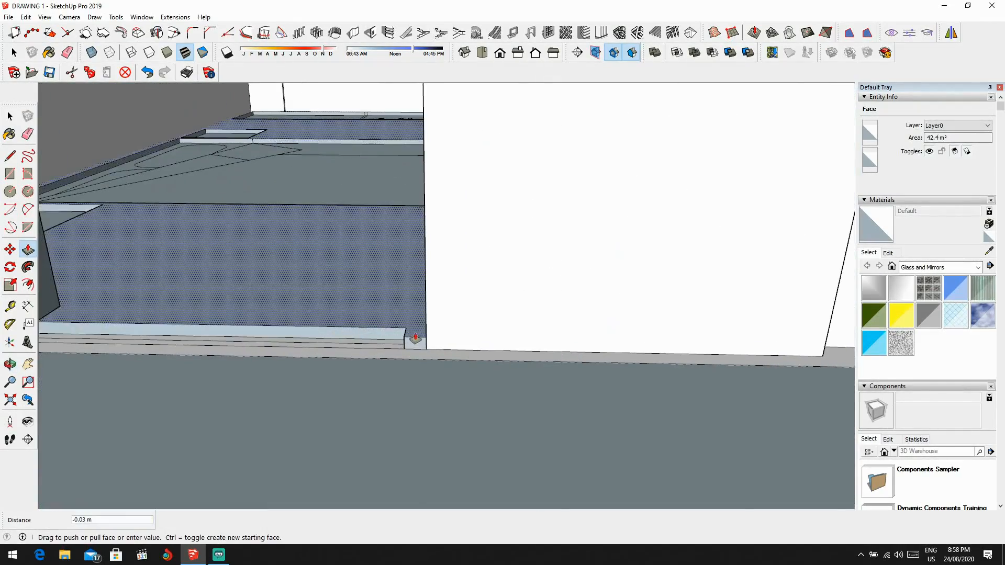
{"action": "key", "text": "Escape"}
{"action": "scroll", "coordinate": [411, 346], "scroll_direction": "up", "scroll_amount": 3}
{"action": "middle_click_drag", "start_coordinate": [411, 348], "coordinate": [408, 368]}
{"action": "left_click", "coordinate": [423, 344]}
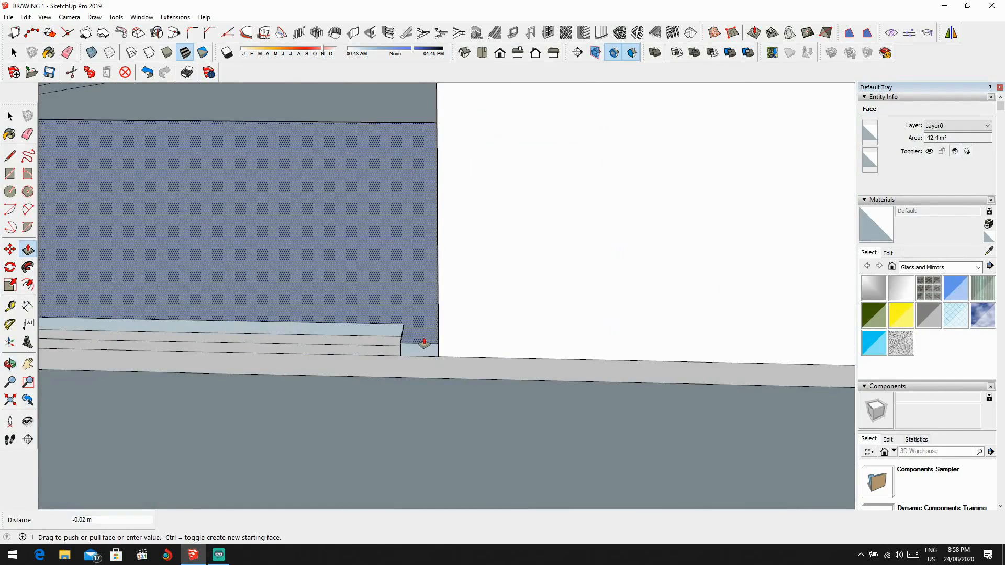
{"action": "left_click", "coordinate": [413, 342]}
{"action": "scroll", "coordinate": [388, 345], "scroll_direction": "up", "scroll_amount": 2}
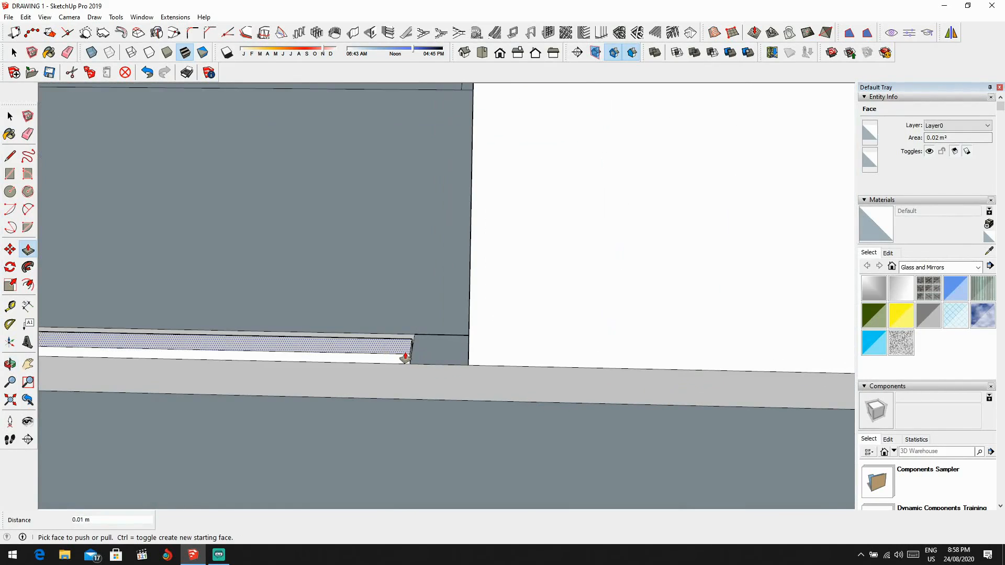
{"action": "type", "text": "2.1"}
{"action": "key", "text": "Return"}
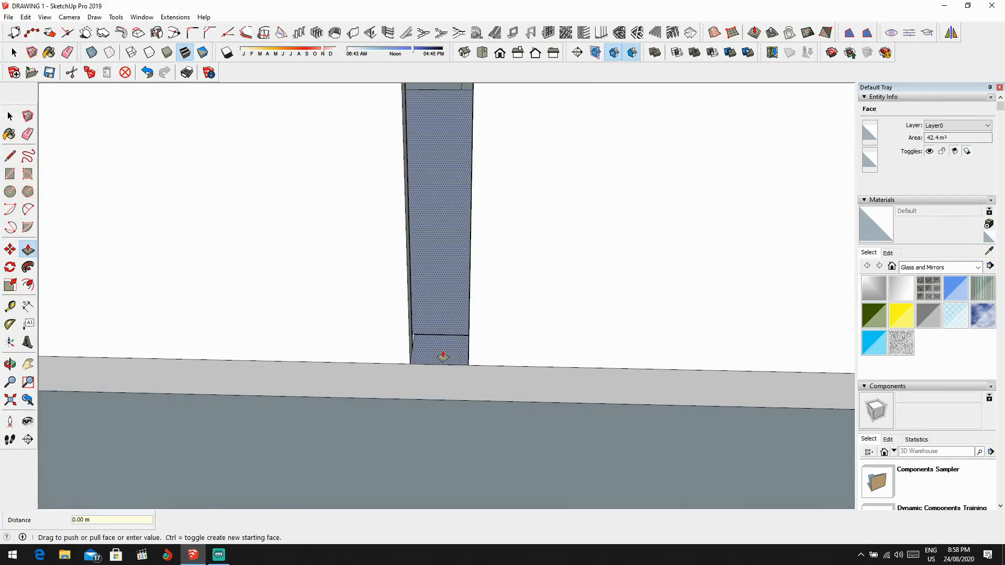
{"action": "key", "text": "ctrl+z"}
Step: Extrude the small square profile between the two panel profiles of the left upper-floor front opening up to the full opening height
{"action": "scroll", "coordinate": [446, 355], "scroll_direction": "up", "scroll_amount": 1}
{"action": "scroll", "coordinate": [382, 356], "scroll_direction": "up", "scroll_amount": 1}
{"action": "middle_click_drag", "start_coordinate": [394, 358], "coordinate": [556, 431]}
{"action": "key", "text": "l"}
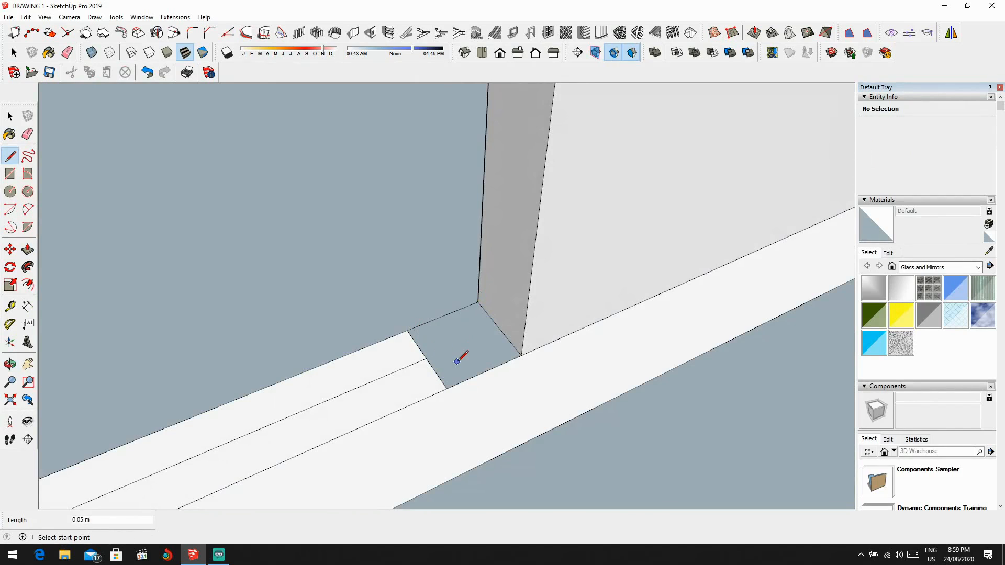
{"action": "key", "text": "p"}
{"action": "left_click", "coordinate": [457, 361]}
{"action": "left_click", "coordinate": [464, 343]}
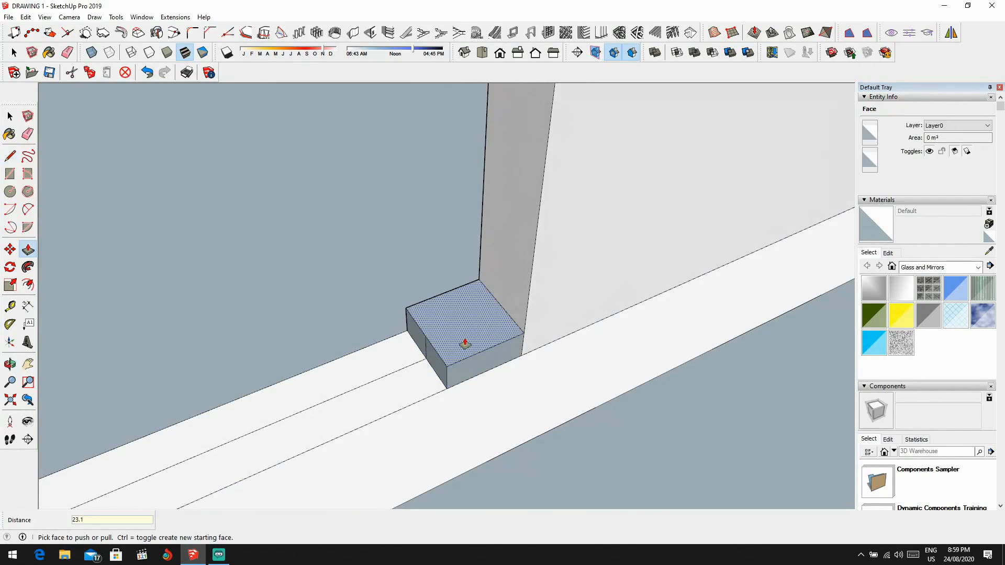
{"action": "left_click", "coordinate": [465, 344]}
Step: Extrude the remaining panel profile beside the narrow post in the left upper-floor front opening up 2.1 m
{"action": "left_click", "coordinate": [429, 361]}
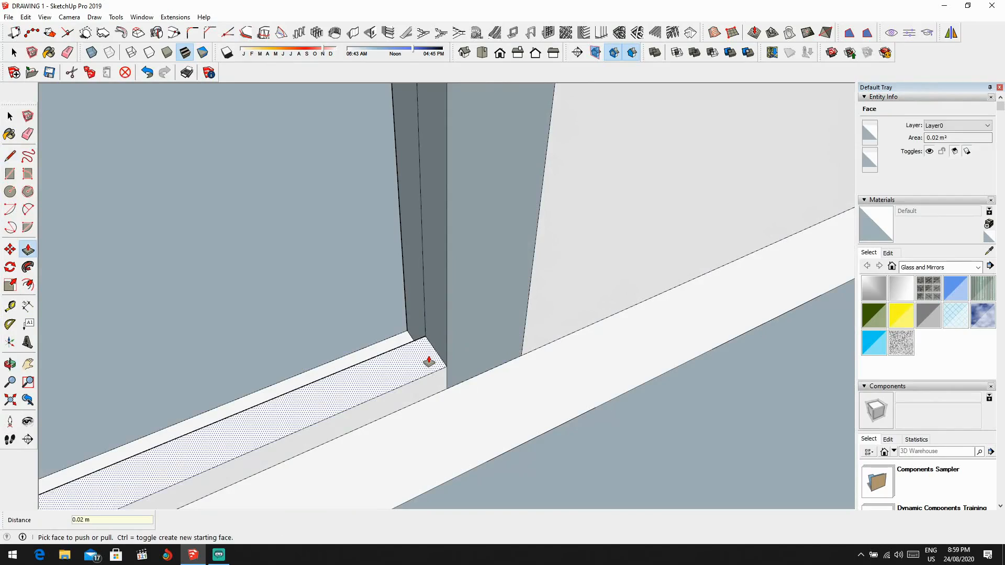
{"action": "type", "text": "2.1"}
{"action": "key", "text": "Return"}
{"action": "scroll", "coordinate": [539, 357], "scroll_direction": "down", "scroll_amount": 6}
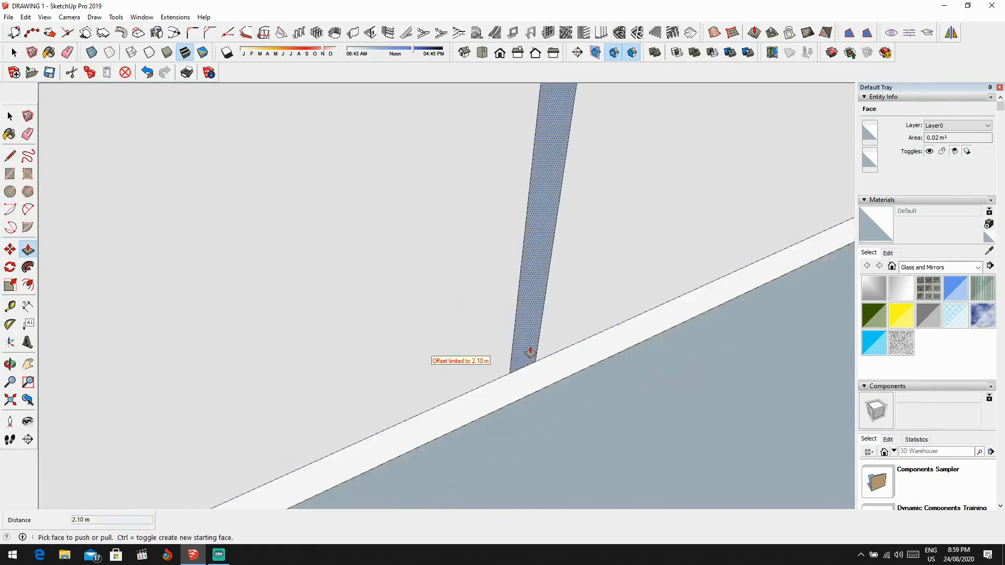
Step: Try pushing the front face of the narrow post between the panels back into the left upper-floor front opening
{"action": "middle_click_drag", "start_coordinate": [530, 352], "coordinate": [537, 335]}
{"action": "scroll", "coordinate": [539, 331], "scroll_direction": "down", "scroll_amount": 6}
{"action": "scroll", "coordinate": [543, 286], "scroll_direction": "up", "scroll_amount": 5}
{"action": "middle_click_drag", "start_coordinate": [543, 285], "coordinate": [401, 202]}
{"action": "scroll", "coordinate": [401, 202], "scroll_direction": "down", "scroll_amount": 5}
{"action": "scroll", "coordinate": [386, 231], "scroll_direction": "up", "scroll_amount": 7}
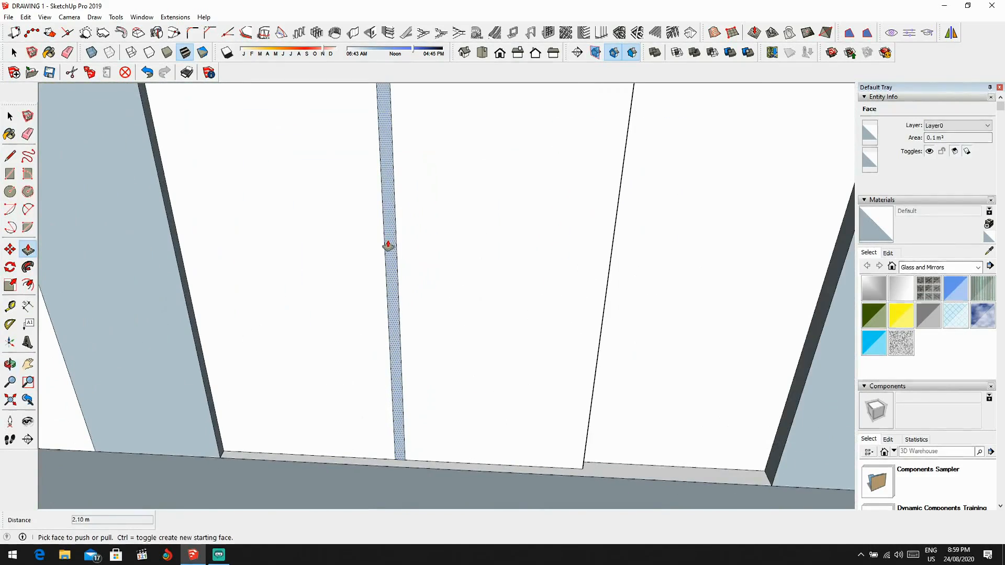
{"action": "left_click", "coordinate": [392, 246]}
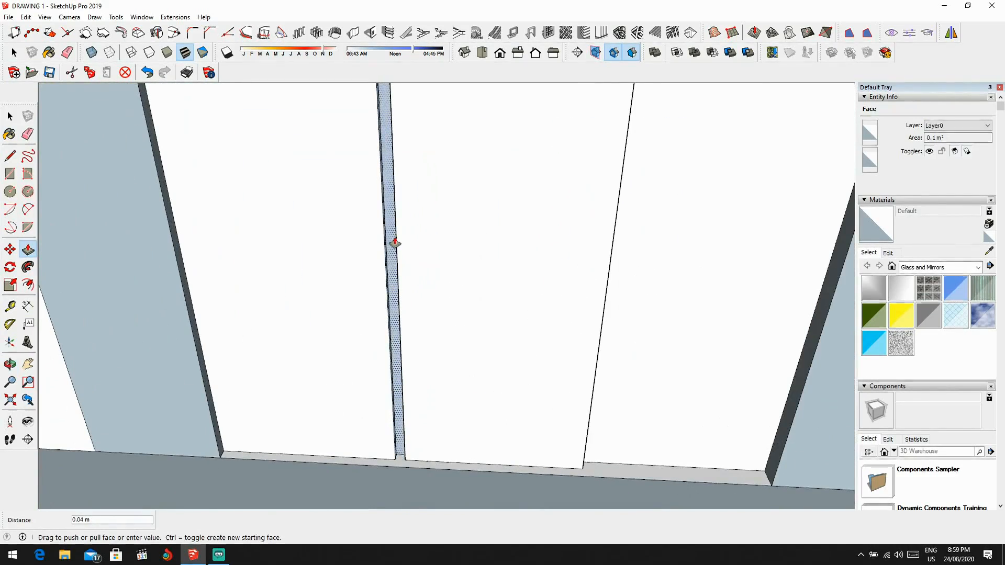
{"action": "left_click", "coordinate": [390, 264]}
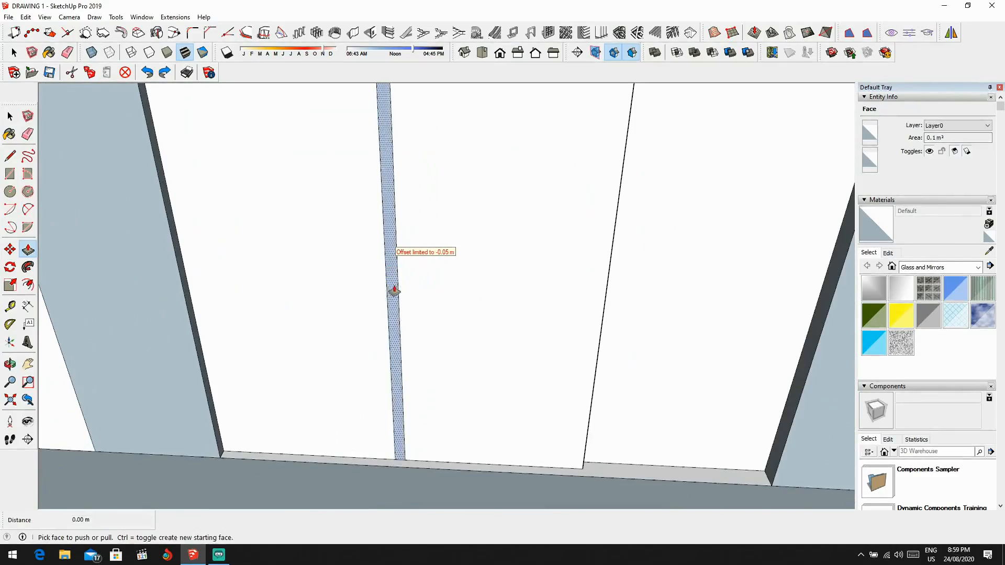
Step: Erase the dividing lines where the panel profiles overlap in the right upper-floor front opening so they form one profile
{"action": "scroll", "coordinate": [393, 309], "scroll_direction": "down", "scroll_amount": 2}
{"action": "middle_click_drag", "start_coordinate": [392, 308], "coordinate": [425, 367], "text": "shift"}
{"action": "scroll", "coordinate": [426, 367], "scroll_direction": "down", "scroll_amount": 2}
{"action": "middle_click_drag", "start_coordinate": [487, 377], "coordinate": [434, 316]}
{"action": "scroll", "coordinate": [501, 325], "scroll_direction": "down", "scroll_amount": 4}
{"action": "scroll", "coordinate": [450, 326], "scroll_direction": "down", "scroll_amount": 2}
{"action": "scroll", "coordinate": [505, 325], "scroll_direction": "up", "scroll_amount": 2}
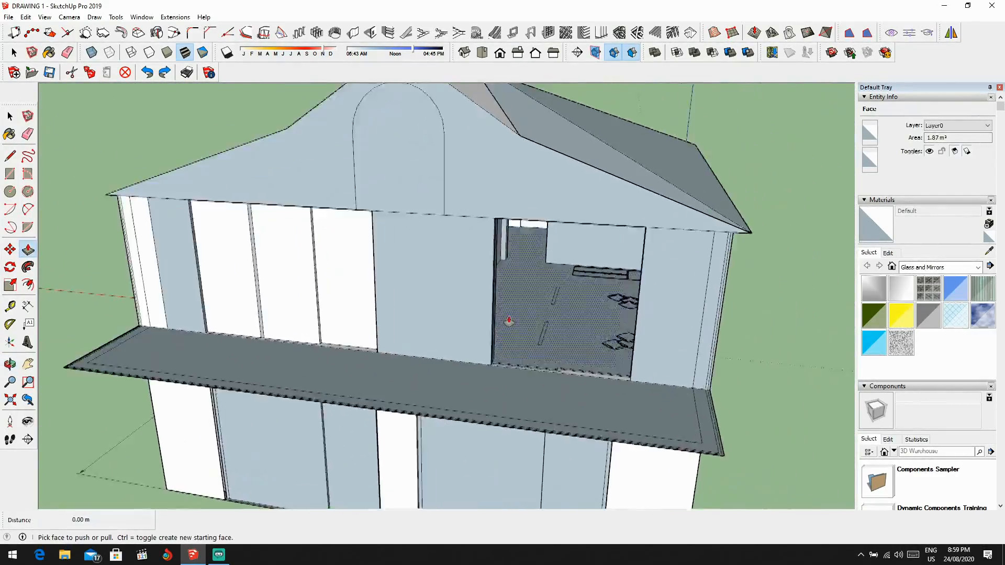
{"action": "scroll", "coordinate": [601, 422], "scroll_direction": "up", "scroll_amount": 2}
{"action": "scroll", "coordinate": [644, 456], "scroll_direction": "up", "scroll_amount": 2}
{"action": "scroll", "coordinate": [600, 452], "scroll_direction": "up", "scroll_amount": 2}
{"action": "scroll", "coordinate": [600, 451], "scroll_direction": "up", "scroll_amount": 2}
{"action": "key", "text": "e"}
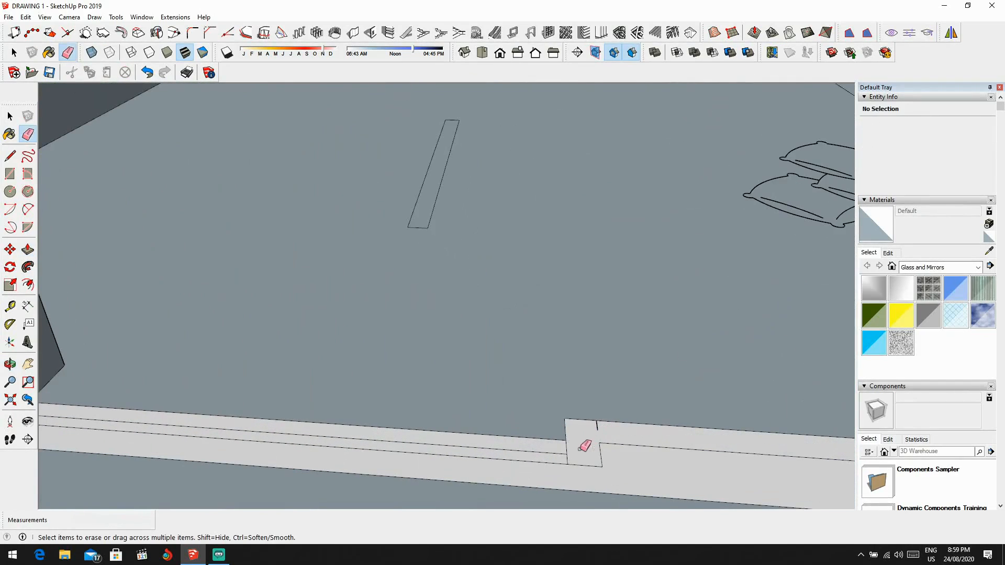
{"action": "middle_click_drag", "start_coordinate": [572, 448], "coordinate": [351, 368]}
Step: Extrude the merged panel profile in the right upper-floor front opening up 2.10 m
{"action": "key", "text": "p"}
{"action": "scroll", "coordinate": [345, 375], "scroll_direction": "up", "scroll_amount": 2}
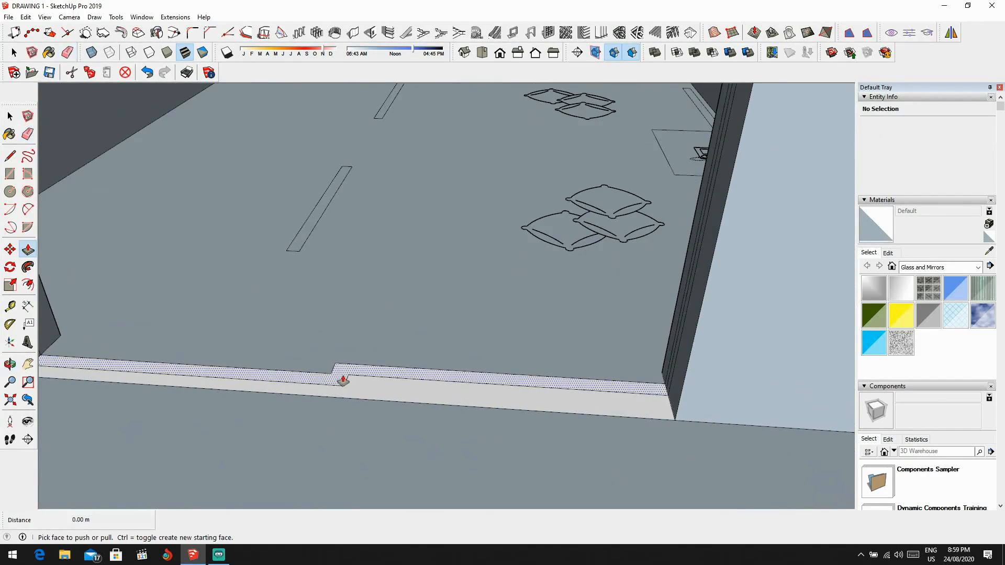
{"action": "left_click", "coordinate": [347, 369]}
{"action": "key", "text": "Return"}
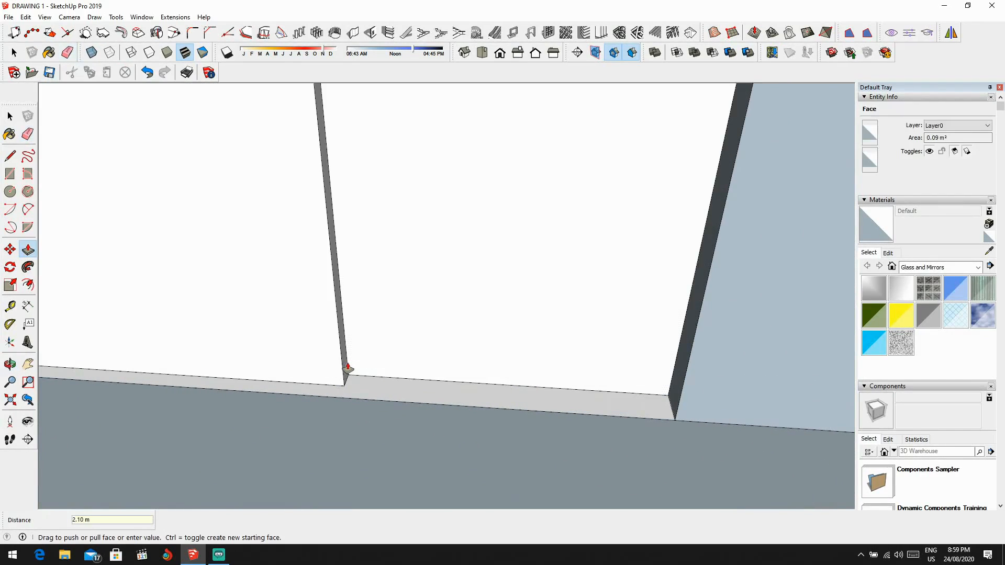
{"action": "scroll", "coordinate": [352, 330], "scroll_direction": "down", "scroll_amount": 6}
{"action": "scroll", "coordinate": [588, 292], "scroll_direction": "down", "scroll_amount": 6}
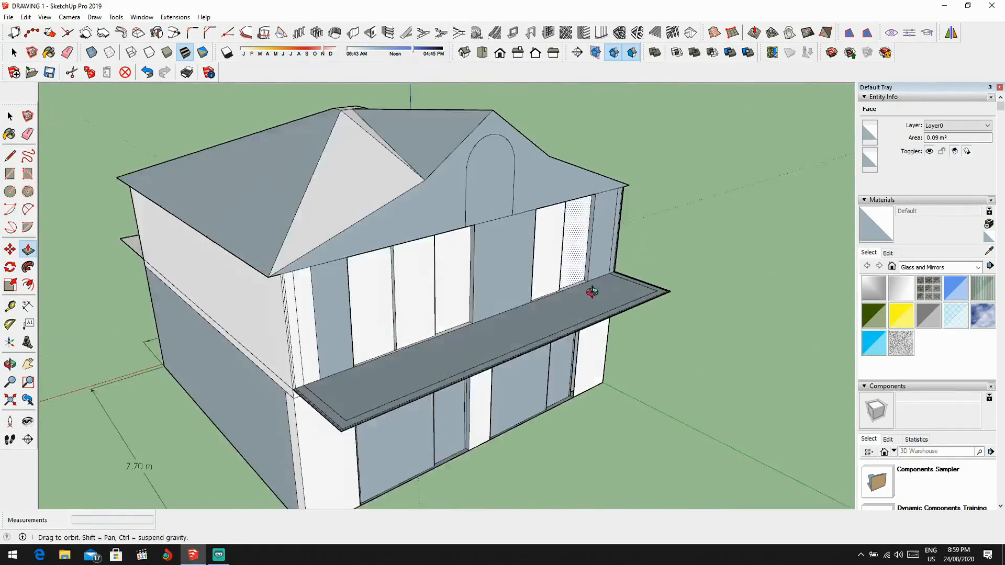
Step: Try pushing the narrow strip along the outer edge of the projecting front slab down 0.02 m
{"action": "key", "text": "l"}
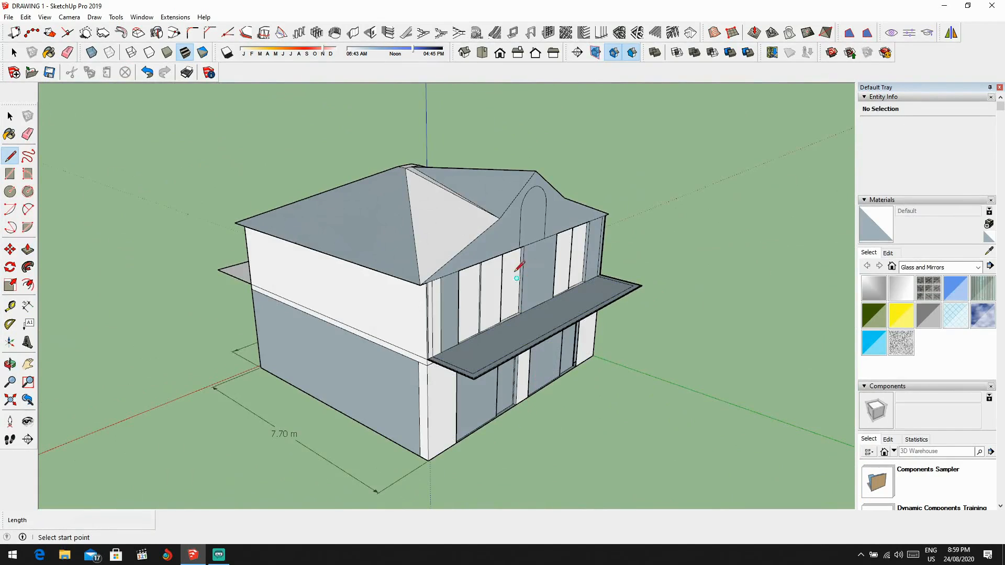
{"action": "scroll", "coordinate": [485, 356], "scroll_direction": "up", "scroll_amount": 8}
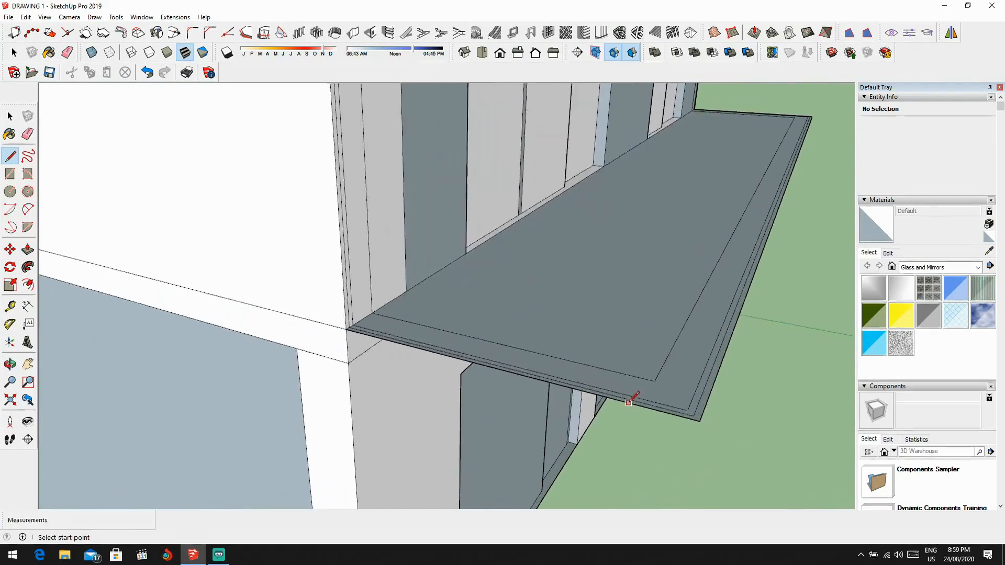
{"action": "scroll", "coordinate": [523, 388], "scroll_direction": "up", "scroll_amount": 2}
{"action": "scroll", "coordinate": [686, 425], "scroll_direction": "down", "scroll_amount": 2}
{"action": "middle_click_drag", "start_coordinate": [700, 397], "coordinate": [637, 338]}
{"action": "key", "text": "p"}
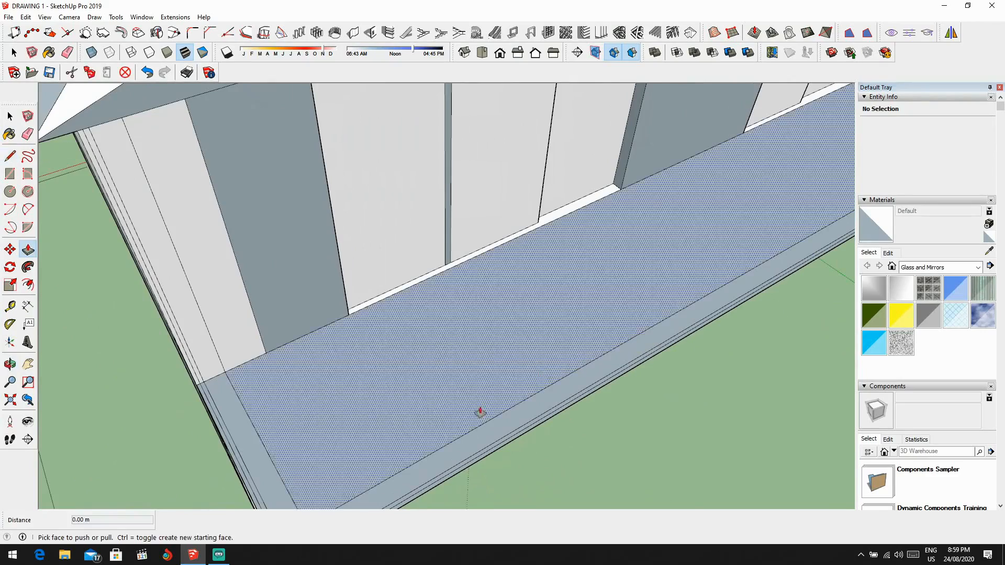
{"action": "scroll", "coordinate": [439, 415], "scroll_direction": "up", "scroll_amount": 3}
{"action": "middle_click_drag", "start_coordinate": [429, 411], "coordinate": [527, 302], "text": "shift"}
{"action": "middle_click_drag", "start_coordinate": [370, 412], "coordinate": [490, 241], "text": "shift"}
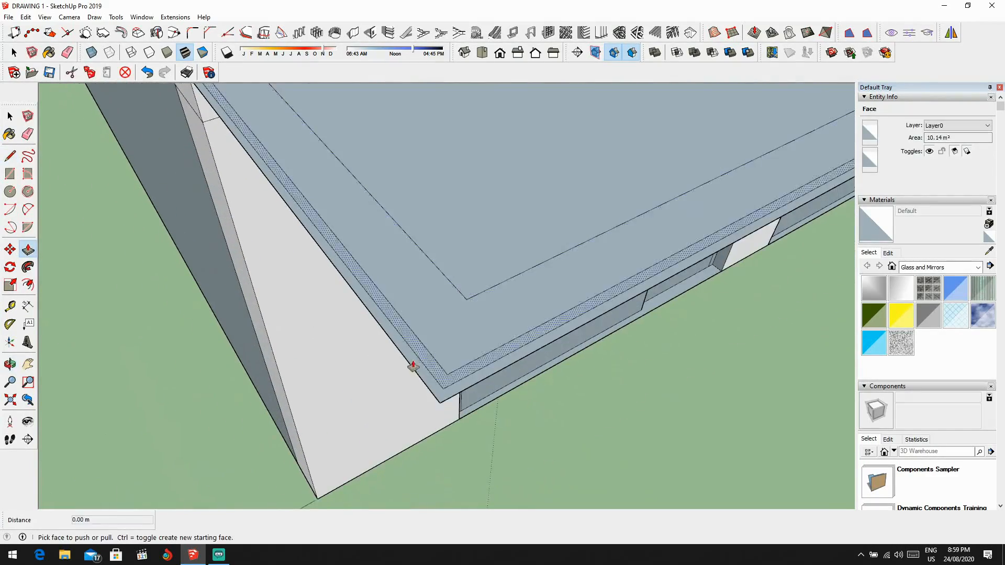
{"action": "scroll", "coordinate": [412, 365], "scroll_direction": "up", "scroll_amount": 1}
{"action": "double_click", "coordinate": [417, 363]}
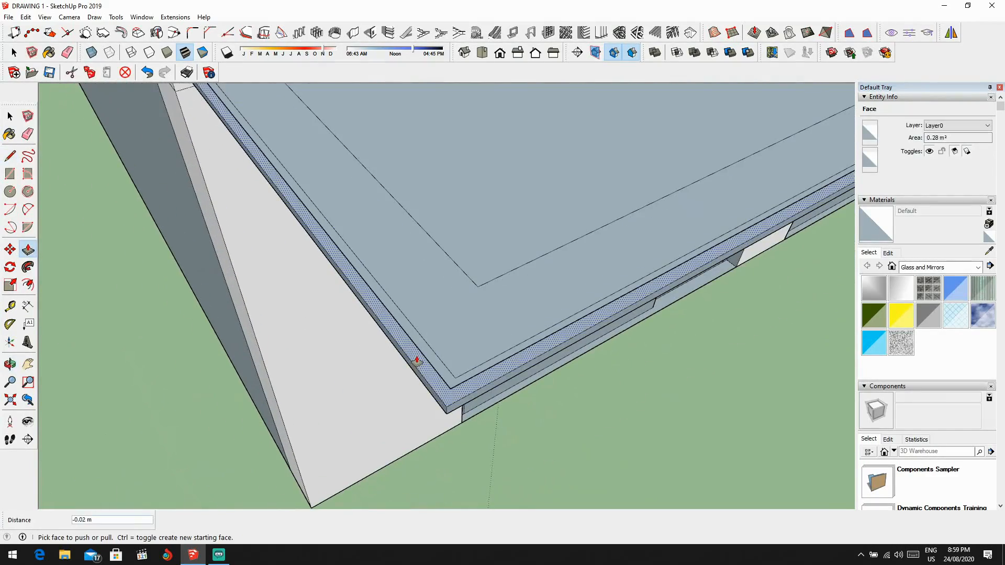
{"action": "left_click", "coordinate": [417, 362]}
{"action": "key", "text": "ctrl+z"}
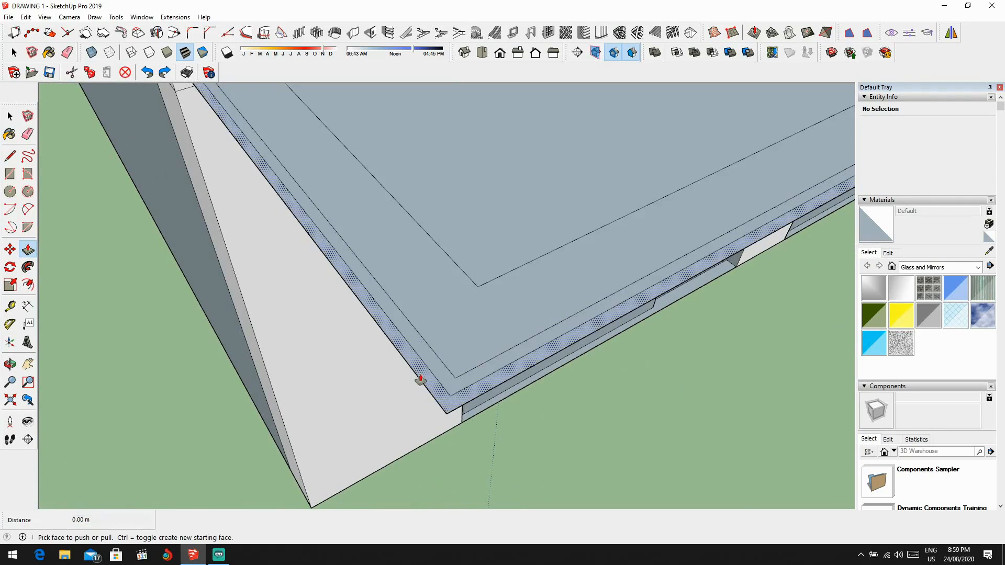
Step: Extrude the narrow strip along the outer edge of the projecting front slab up 0.7 m to form a parapet
{"action": "left_click", "coordinate": [427, 366]}
{"action": "left_click", "coordinate": [428, 363]}
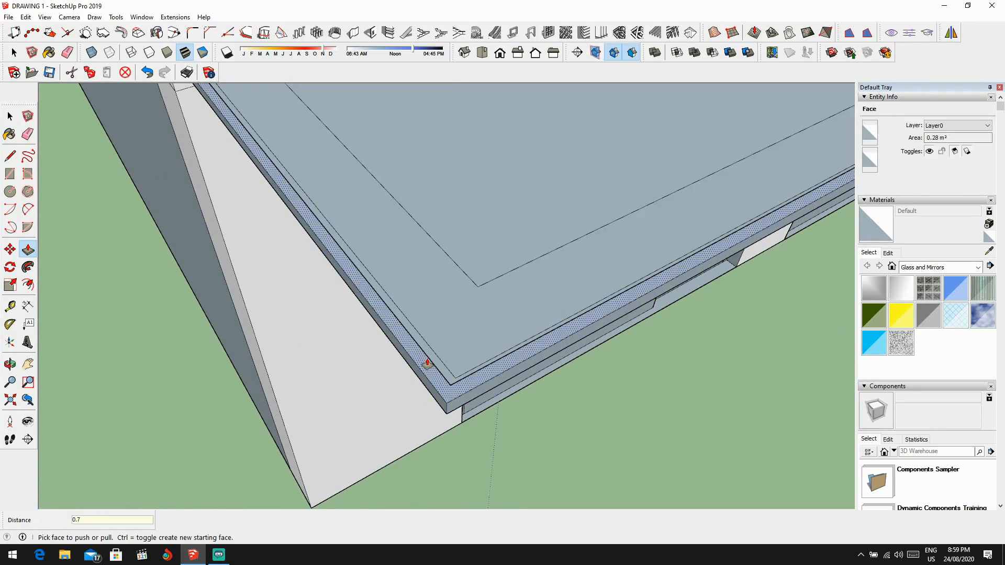
{"action": "type", "text": "0.7"}
{"action": "key", "text": "Return"}
{"action": "middle_click_drag", "start_coordinate": [433, 369], "coordinate": [634, 198]}
{"action": "key", "text": "space"}
{"action": "middle_click_drag", "start_coordinate": [465, 175], "coordinate": [545, 190]}
{"action": "middle_click_drag", "start_coordinate": [397, 190], "coordinate": [549, 218]}
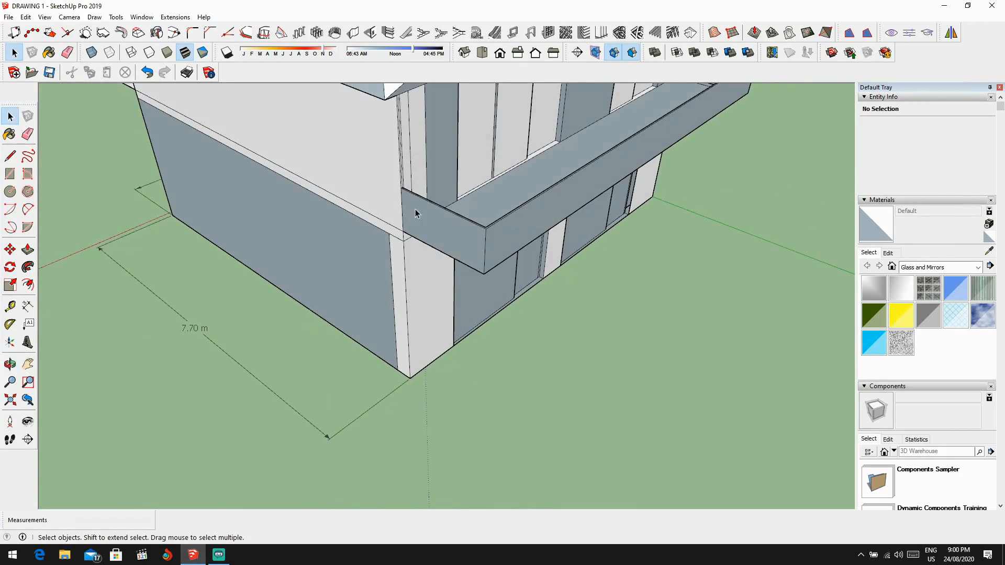
Step: Try drawing an arc between the upper corners of the parapet's front face, bulging down to its lower edge
{"action": "left_click", "coordinate": [27, 209]}
{"action": "left_click", "coordinate": [516, 225]}
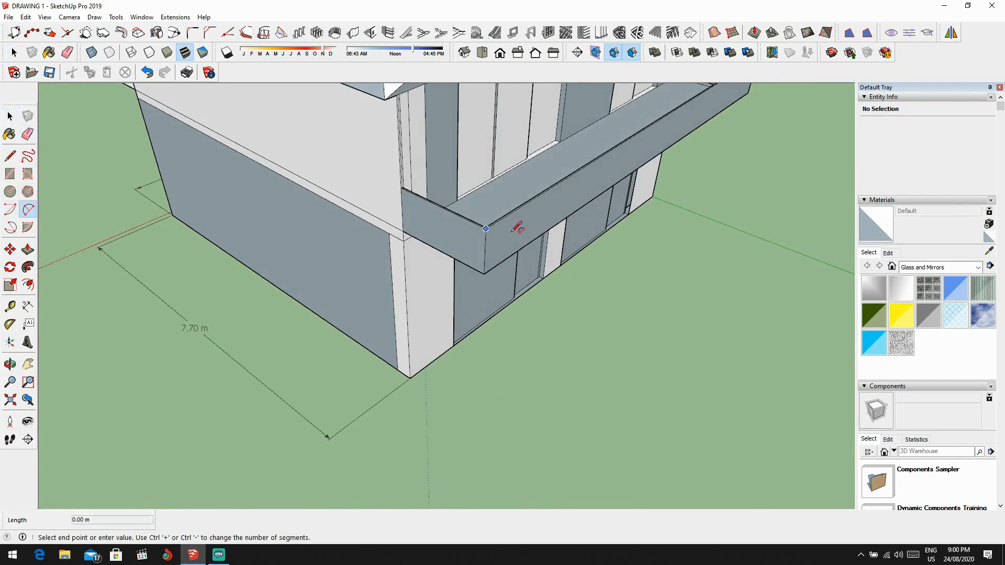
{"action": "middle_click_drag", "start_coordinate": [516, 224], "coordinate": [390, 214]}
{"action": "left_click", "coordinate": [706, 164]}
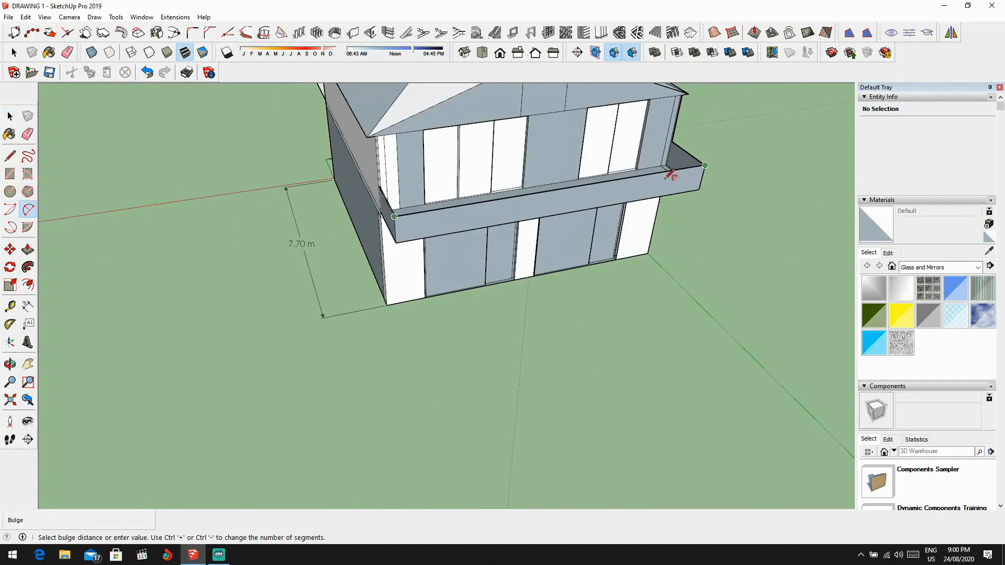
{"action": "middle_click_drag", "start_coordinate": [572, 206], "coordinate": [370, 184]}
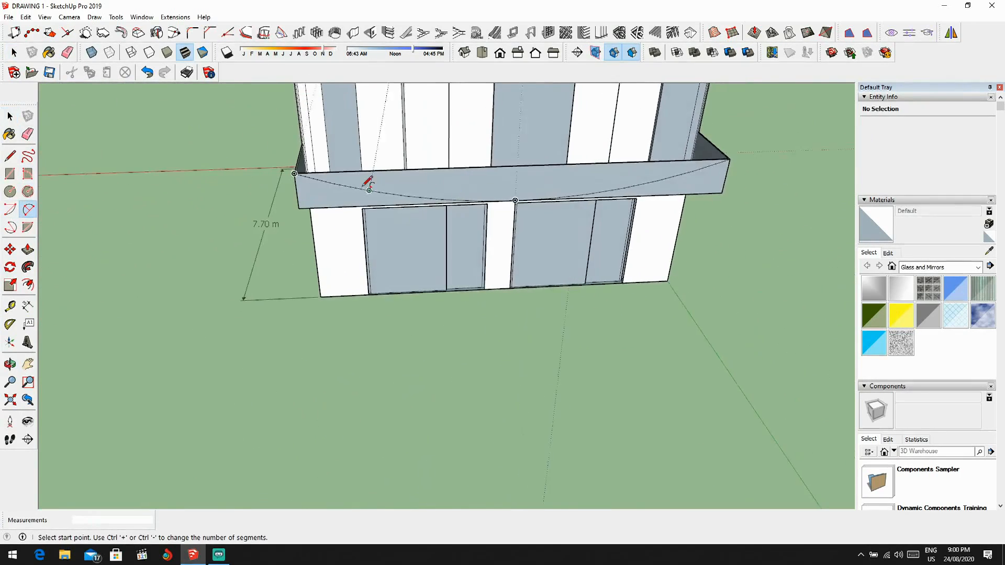
{"action": "scroll", "coordinate": [505, 186], "scroll_direction": "up", "scroll_amount": 3}
{"action": "key", "text": "space"}
{"action": "left_click", "coordinate": [561, 191]}
{"action": "left_click", "coordinate": [370, 205]}
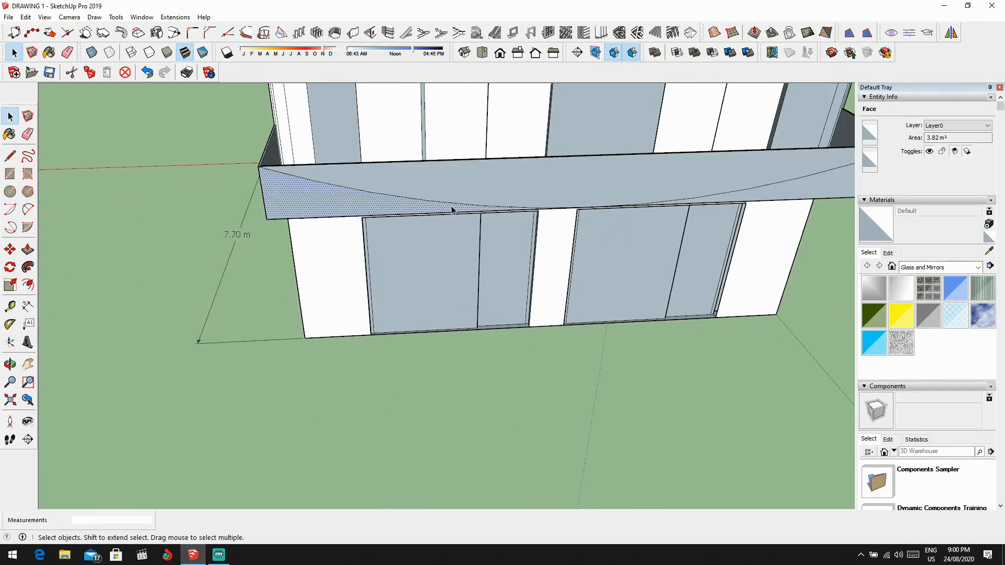
Step: Undo the arc on the parapet's front face
{"action": "scroll", "coordinate": [453, 208], "scroll_direction": "down", "scroll_amount": 1}
{"action": "left_click", "coordinate": [763, 192]}
{"action": "scroll", "coordinate": [668, 203], "scroll_direction": "down", "scroll_amount": 2}
{"action": "middle_click_drag", "start_coordinate": [511, 220], "coordinate": [468, 175]}
{"action": "key", "text": "ctrl+z"}
{"action": "scroll", "coordinate": [590, 188], "scroll_direction": "down", "scroll_amount": 1}
{"action": "scroll", "coordinate": [273, 205], "scroll_direction": "up", "scroll_amount": 3}
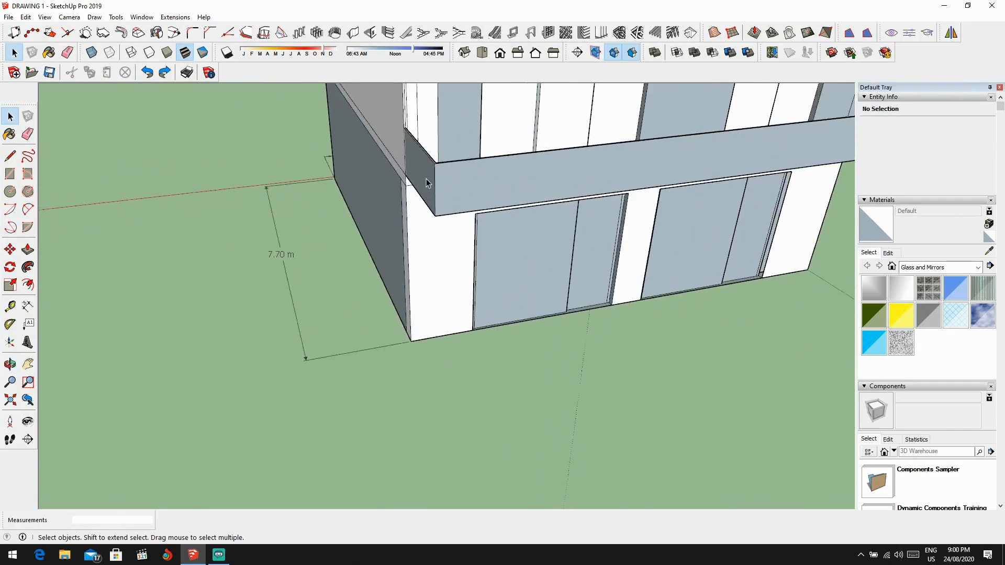
Step: Try drawing a vertical dividing line, about 0.70 m long, down the parapet's front face near its left end
{"action": "left_click", "coordinate": [11, 158]}
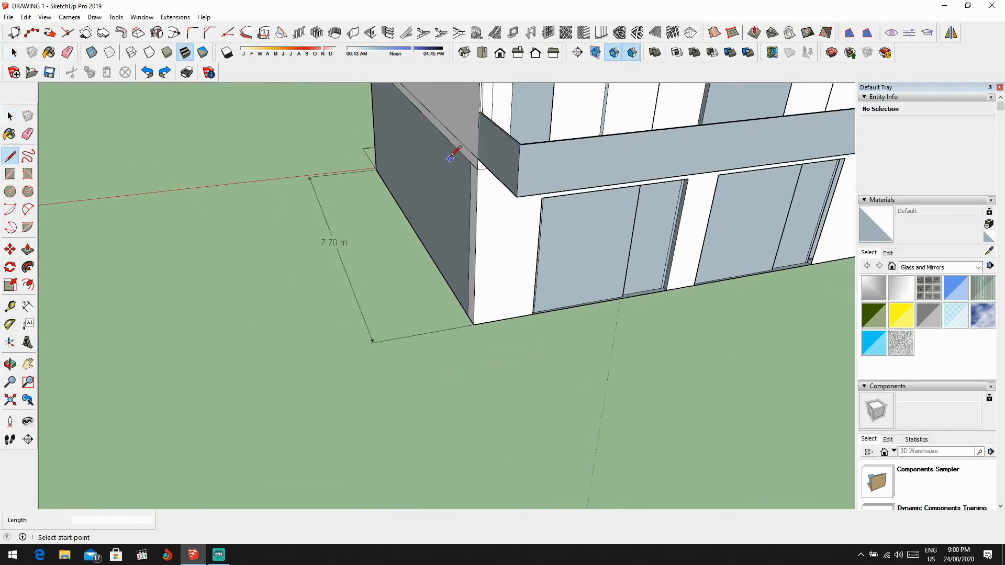
{"action": "scroll", "coordinate": [589, 162], "scroll_direction": "up", "scroll_amount": 5}
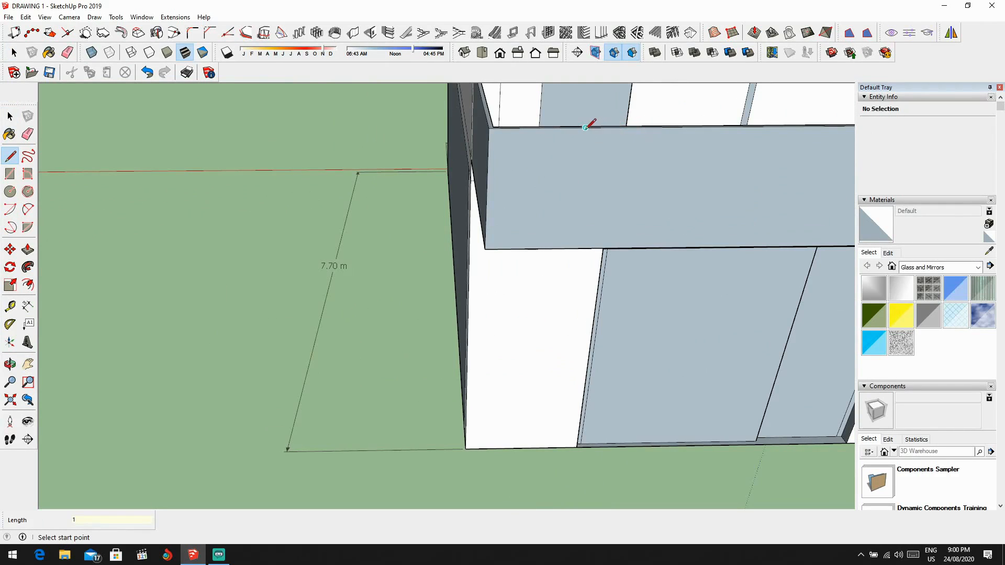
{"action": "left_click", "coordinate": [493, 126]}
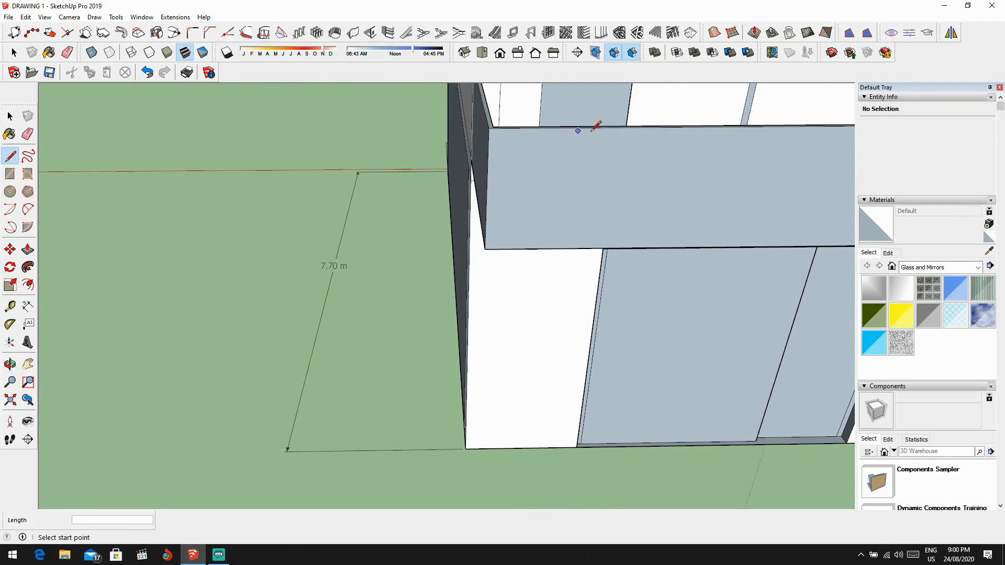
{"action": "left_click", "coordinate": [681, 126]}
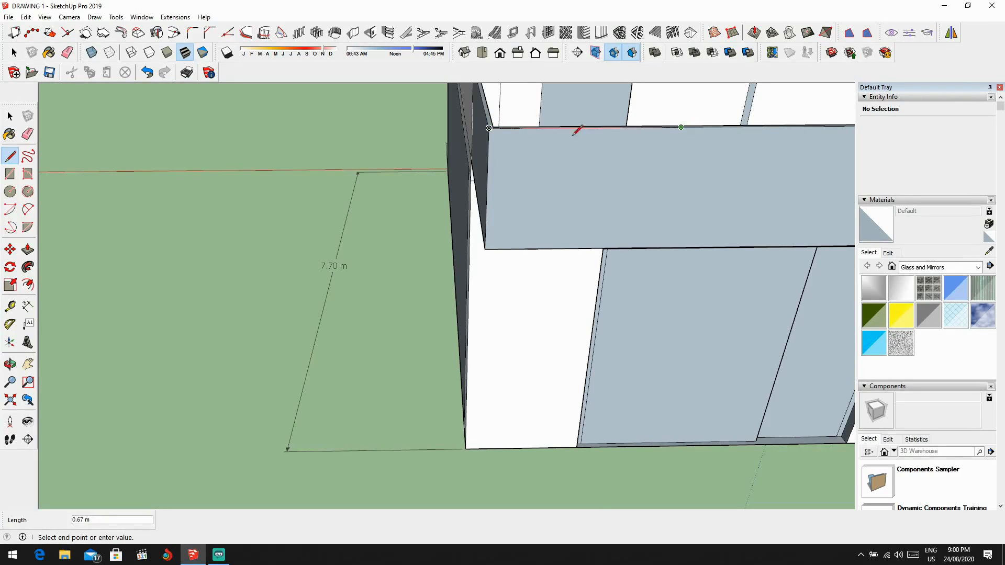
{"action": "left_click", "coordinate": [659, 248]}
{"action": "middle_click_drag", "start_coordinate": [659, 247], "coordinate": [618, 147]}
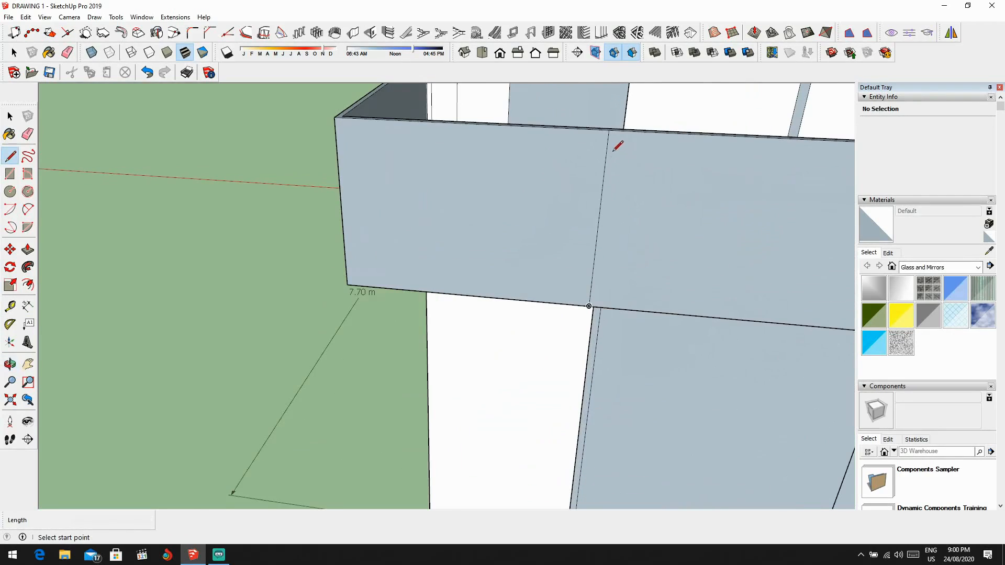
{"action": "left_click", "coordinate": [610, 129]}
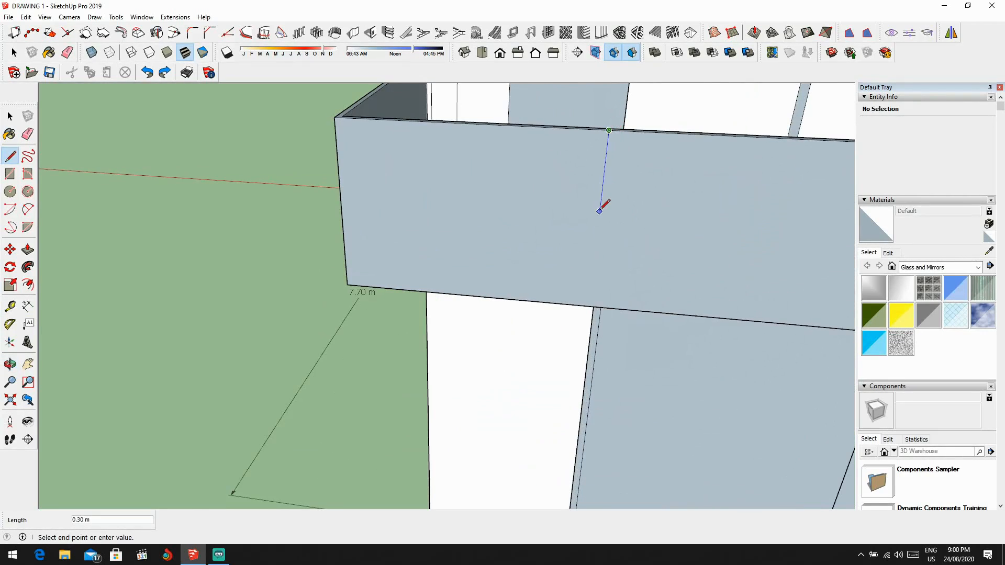
{"action": "left_click", "coordinate": [588, 306]}
{"action": "scroll", "coordinate": [639, 251], "scroll_direction": "down", "scroll_amount": 3}
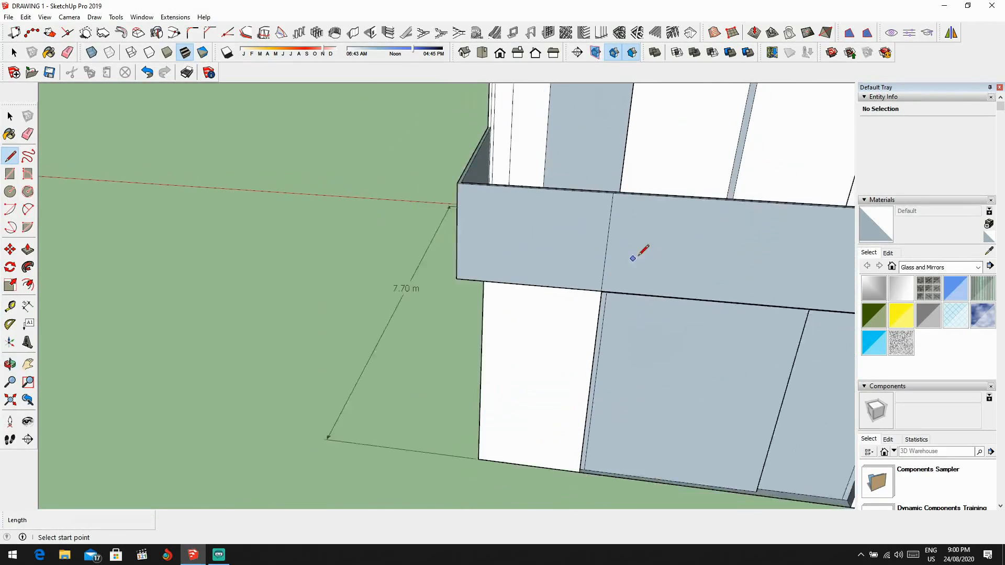
Step: Undo the vertical dividing line on the parapet's front face
{"action": "middle_click_drag", "start_coordinate": [639, 251], "coordinate": [646, 213]}
{"action": "scroll", "coordinate": [612, 186], "scroll_direction": "up", "scroll_amount": 3}
{"action": "scroll", "coordinate": [609, 190], "scroll_direction": "down", "scroll_amount": 2}
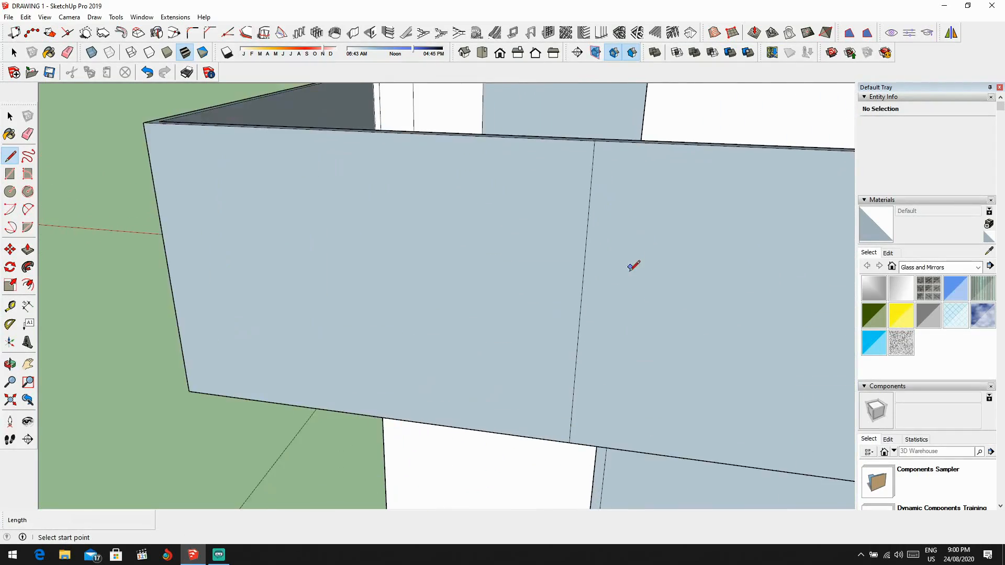
{"action": "mouse_move", "coordinate": [632, 265]}
{"action": "middle_mouse_down"}
{"action": "mouse_move", "coordinate": [730, 202]}
{"action": "mouse_move", "coordinate": [745, 175]}
{"action": "mouse_move", "coordinate": [651, 197]}
{"action": "mouse_move", "coordinate": [596, 272]}
{"action": "mouse_move", "coordinate": [534, 321]}
{"action": "mouse_move", "coordinate": [493, 302]}
{"action": "middle_mouse_up"}
{"action": "scroll", "coordinate": [593, 281], "scroll_direction": "up", "scroll_amount": 3}
{"action": "scroll", "coordinate": [590, 283], "scroll_direction": "down", "scroll_amount": 4}
{"action": "middle_click_drag", "start_coordinate": [443, 334], "coordinate": [614, 214]}
{"action": "scroll", "coordinate": [533, 310], "scroll_direction": "up", "scroll_amount": 3}
{"action": "scroll", "coordinate": [603, 268], "scroll_direction": "up", "scroll_amount": 2}
{"action": "scroll", "coordinate": [617, 234], "scroll_direction": "down", "scroll_amount": 2}
{"action": "scroll", "coordinate": [505, 184], "scroll_direction": "down", "scroll_amount": 1}
{"action": "key", "text": "ctrl+z"}
{"action": "scroll", "coordinate": [451, 220], "scroll_direction": "up", "scroll_amount": 3}
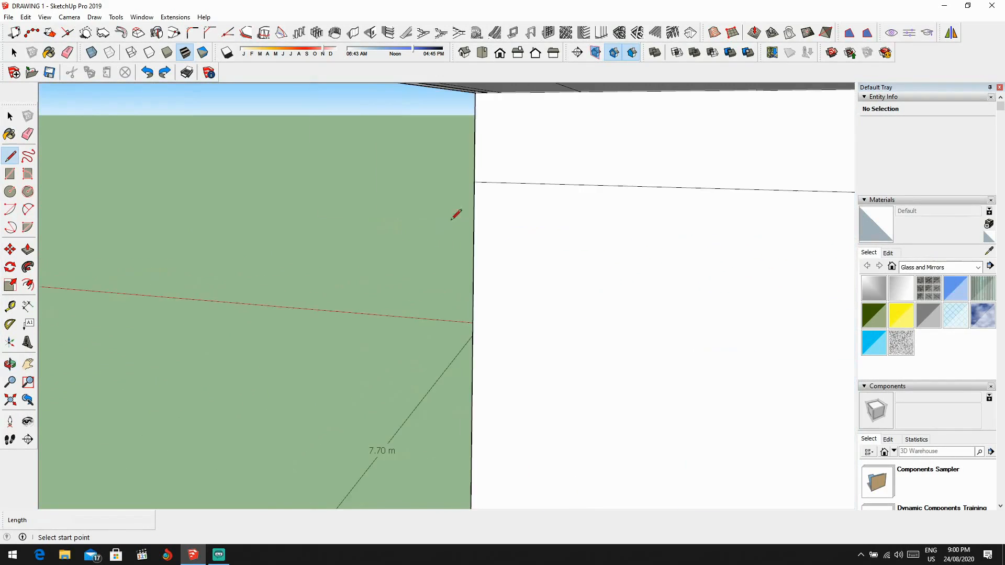
{"action": "scroll", "coordinate": [424, 191], "scroll_direction": "down", "scroll_amount": 3}
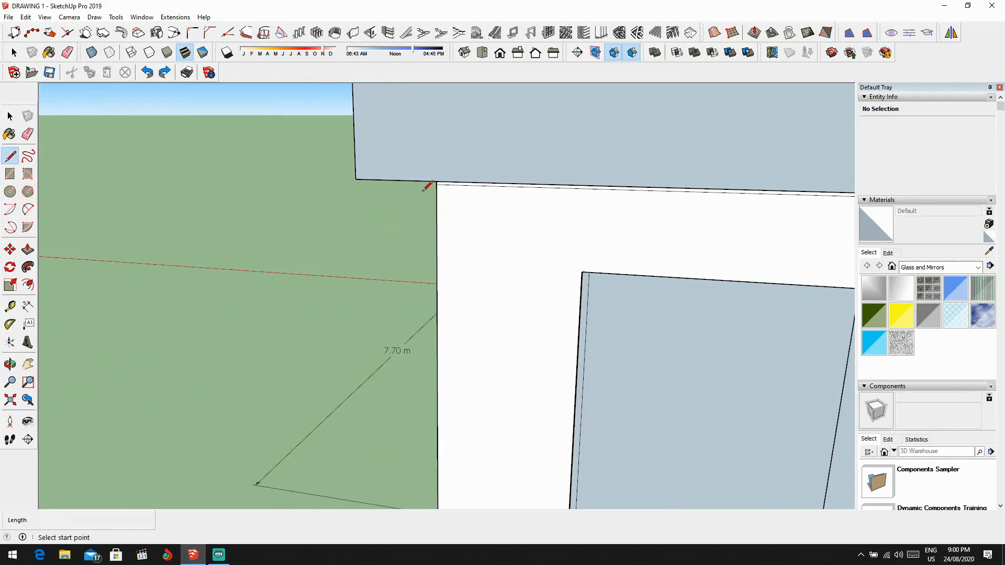
Step: Draw a vertical line from the lower to the upper edge of the parapet's front face, marking off a panel at its left end
{"action": "left_click", "coordinate": [356, 179]}
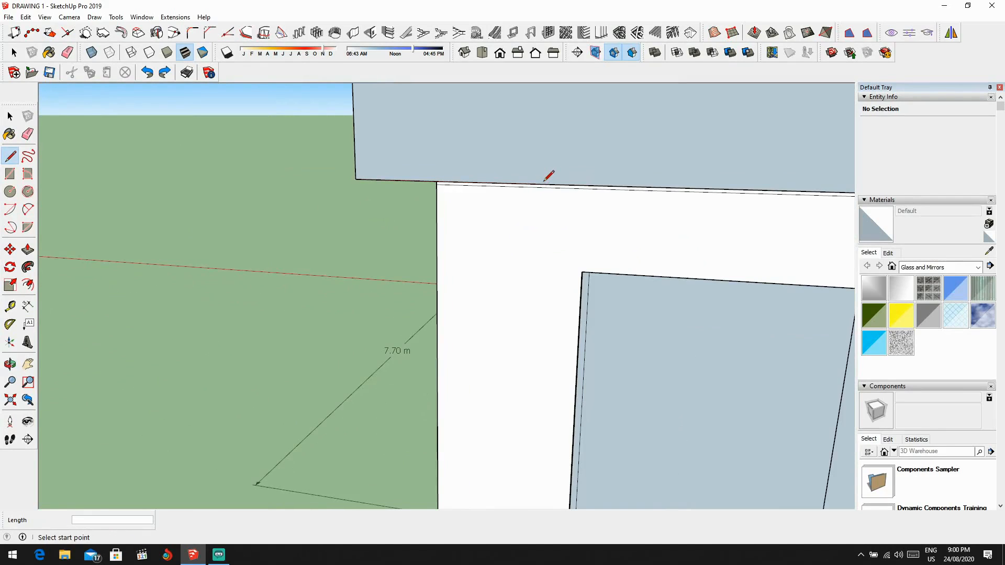
{"action": "left_click", "coordinate": [543, 184]}
{"action": "scroll", "coordinate": [545, 142], "scroll_direction": "down", "scroll_amount": 2}
{"action": "middle_click_drag", "start_coordinate": [548, 116], "coordinate": [547, 199], "text": "shift"}
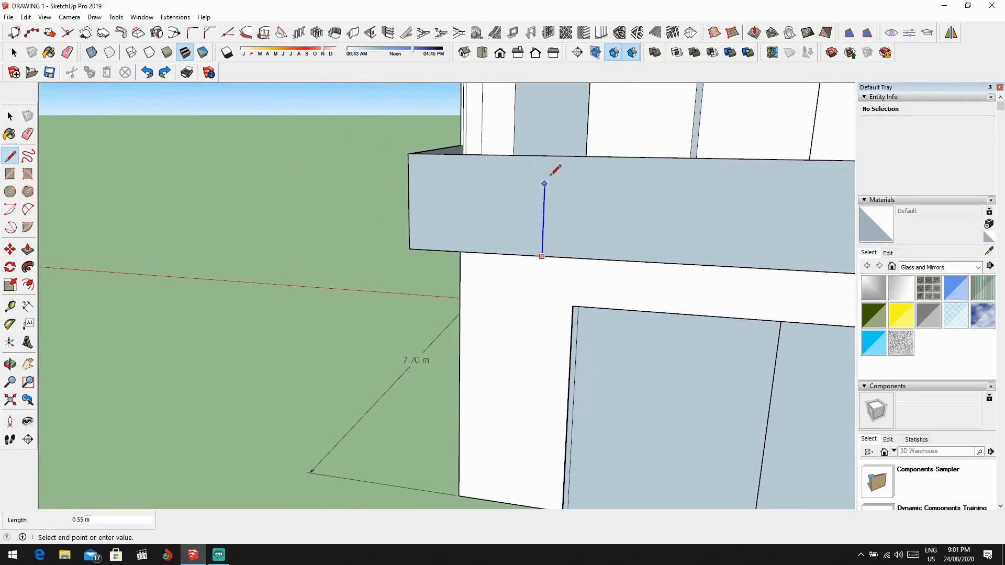
{"action": "scroll", "coordinate": [547, 160], "scroll_direction": "up", "scroll_amount": 5}
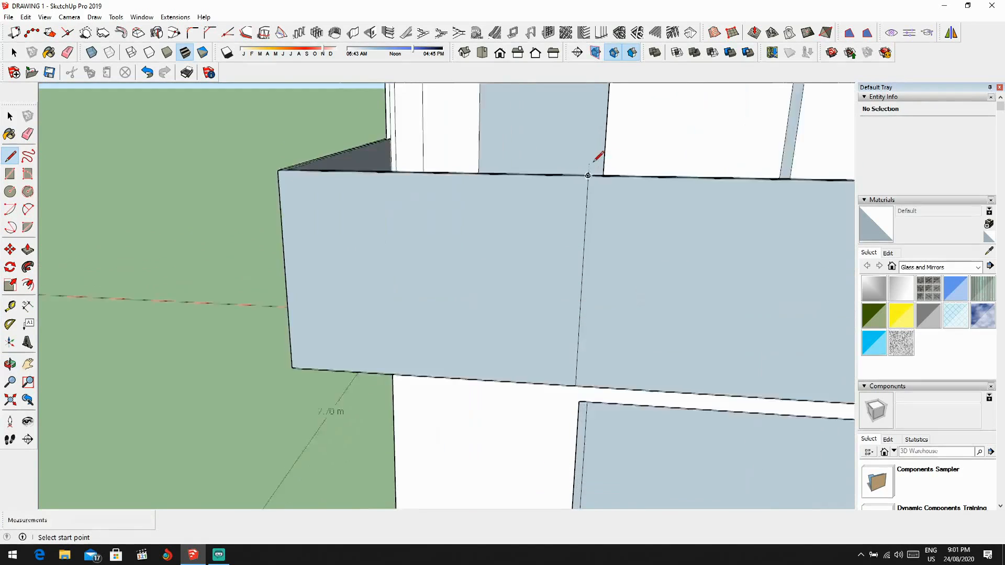
Step: Draw a second full-height vertical line just right of the first, forming a narrow strip beside the end panel
{"action": "left_click", "coordinate": [582, 183]}
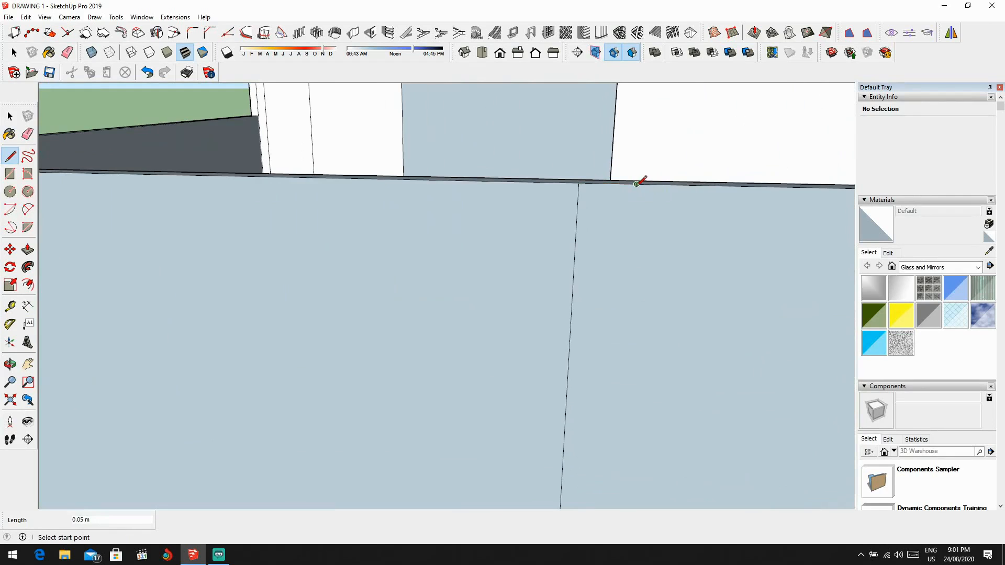
{"action": "left_click", "coordinate": [636, 183]}
{"action": "middle_click_drag", "start_coordinate": [635, 224], "coordinate": [634, 142]}
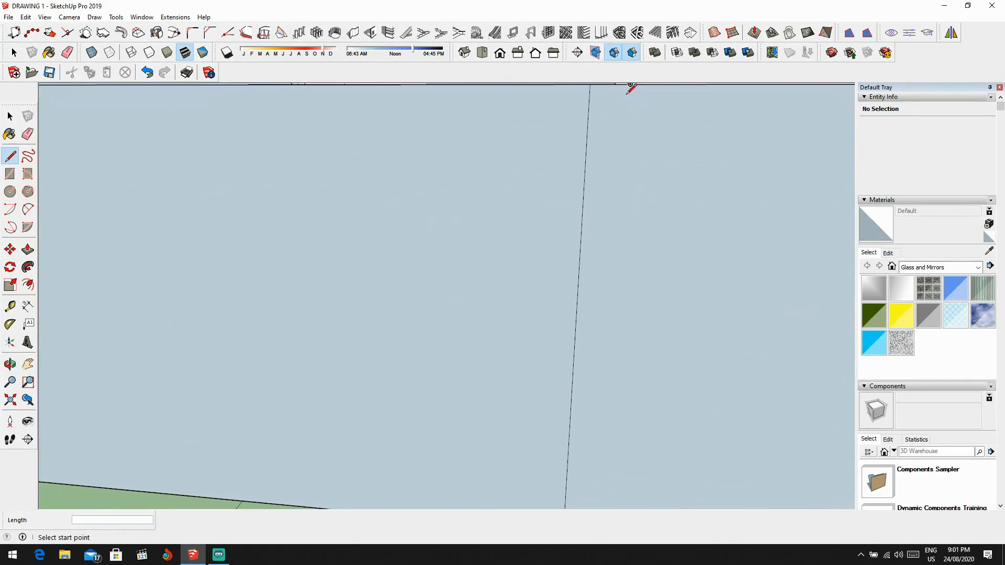
{"action": "middle_click_drag", "start_coordinate": [631, 87], "coordinate": [654, 134]}
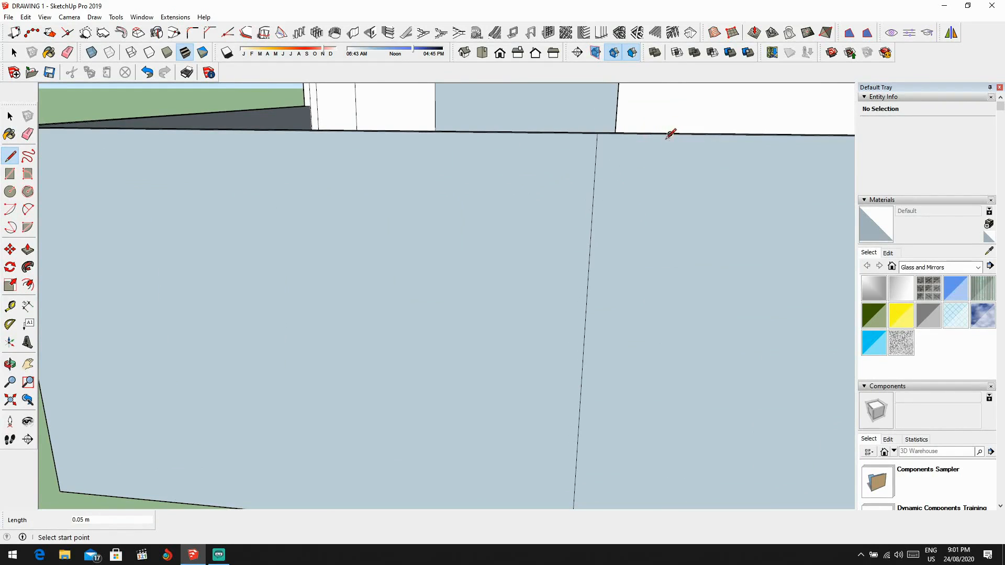
{"action": "left_click", "coordinate": [668, 134]}
{"action": "middle_click_drag", "start_coordinate": [664, 193], "coordinate": [675, 288]}
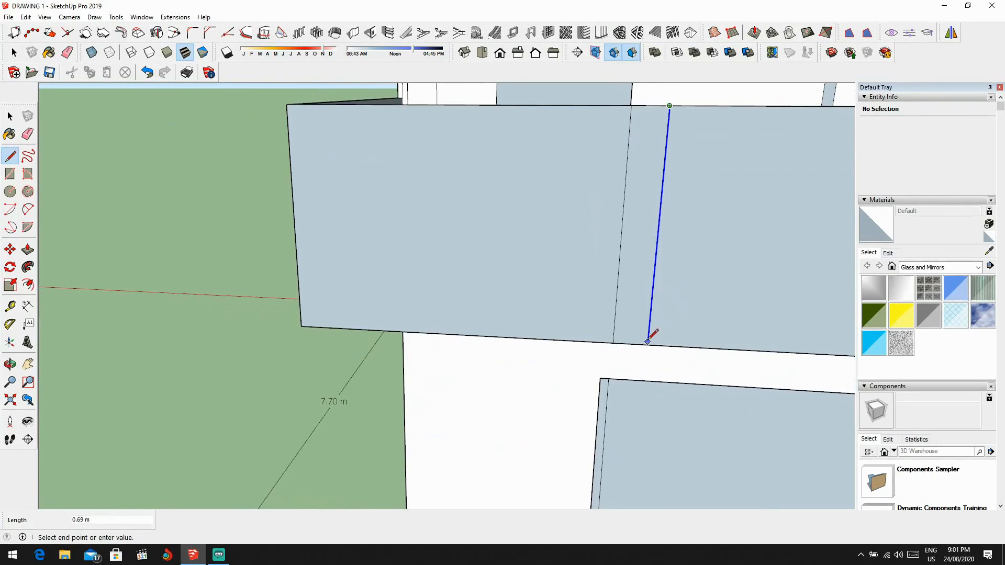
{"action": "scroll", "coordinate": [649, 338], "scroll_direction": "down", "scroll_amount": 3}
Step: Select the end panel, the narrow strip beside it and their bounding edges on the parapet front, and copy them
{"action": "key", "text": "space"}
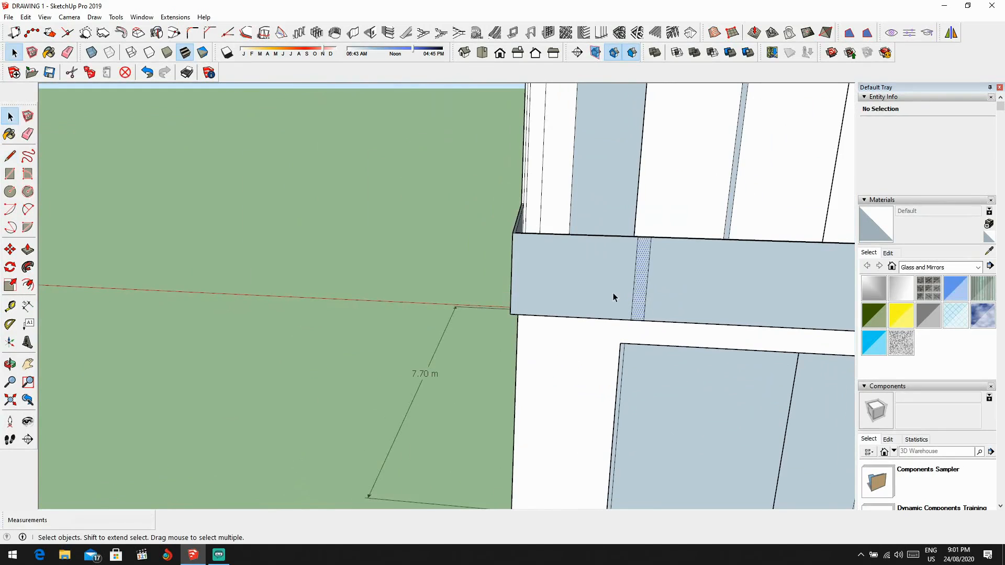
{"action": "left_click", "coordinate": [613, 293]}
{"action": "left_click", "coordinate": [643, 283], "text": "ctrl"}
{"action": "scroll", "coordinate": [496, 283], "scroll_direction": "up", "scroll_amount": 2, "text": "ctrl"}
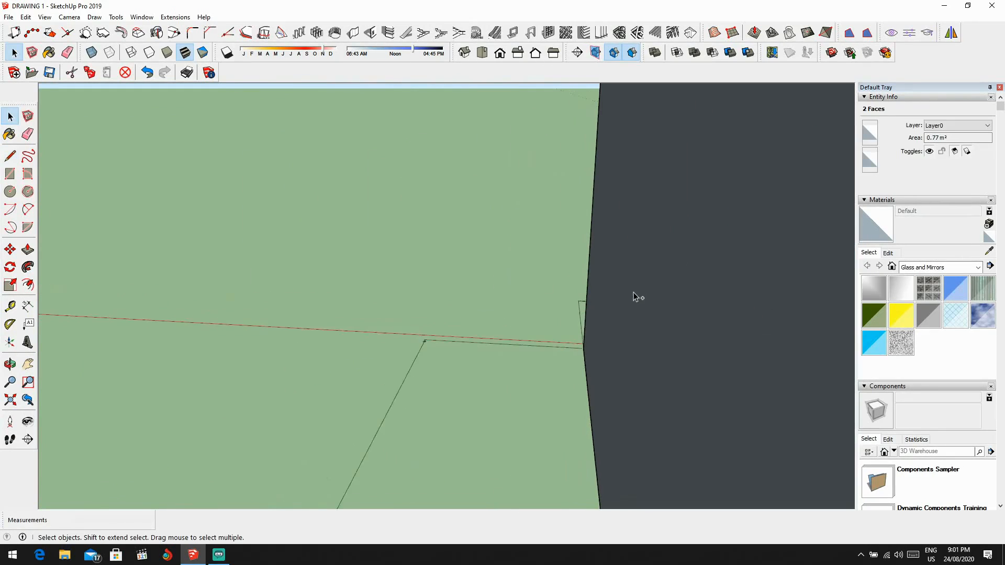
{"action": "scroll", "coordinate": [634, 294], "scroll_direction": "down", "scroll_amount": 3, "text": "ctrl"}
{"action": "middle_click_drag", "start_coordinate": [663, 303], "coordinate": [576, 263], "text": "shift"}
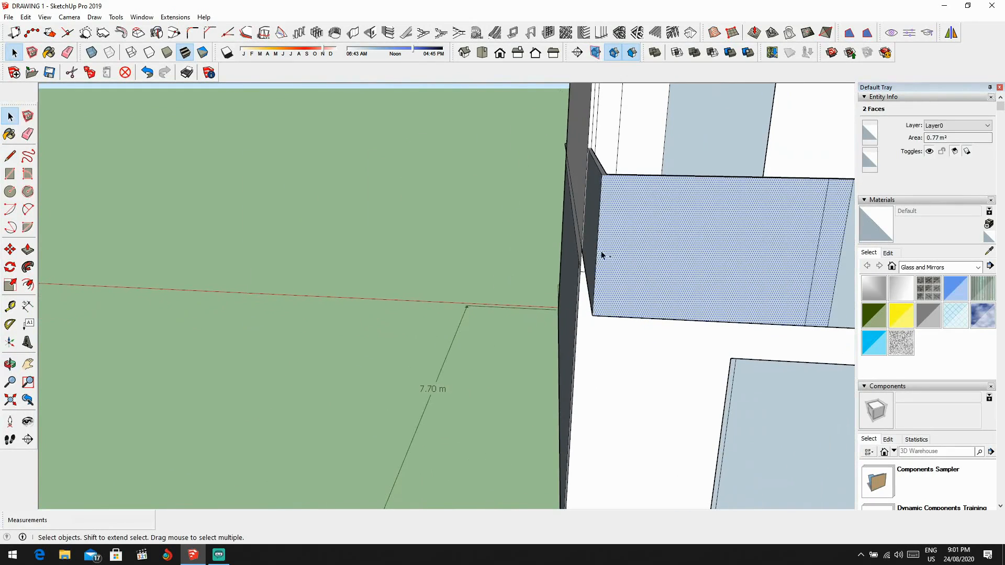
{"action": "left_click", "coordinate": [598, 252], "text": "ctrl"}
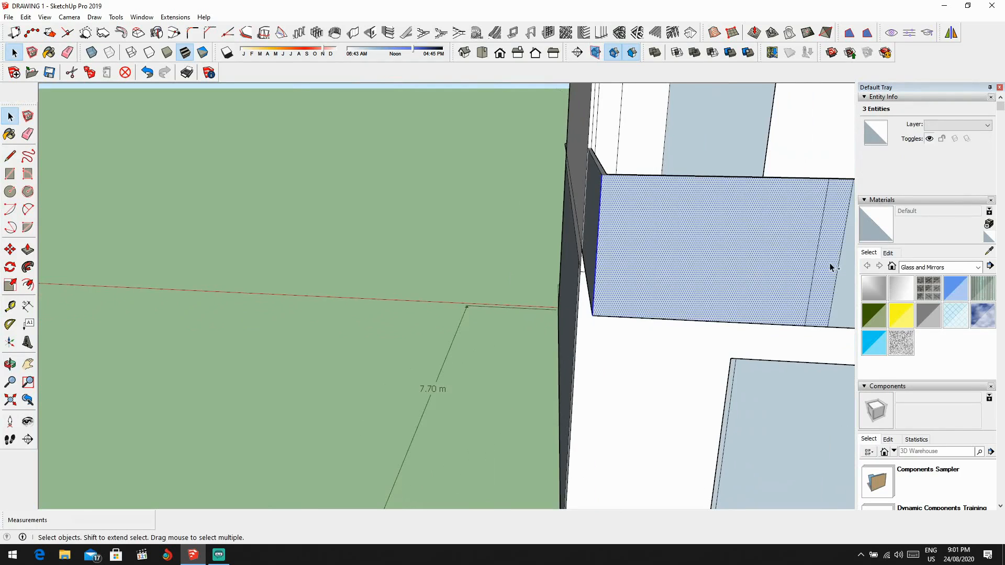
{"action": "scroll", "coordinate": [754, 273], "scroll_direction": "down", "scroll_amount": 4, "text": "ctrl"}
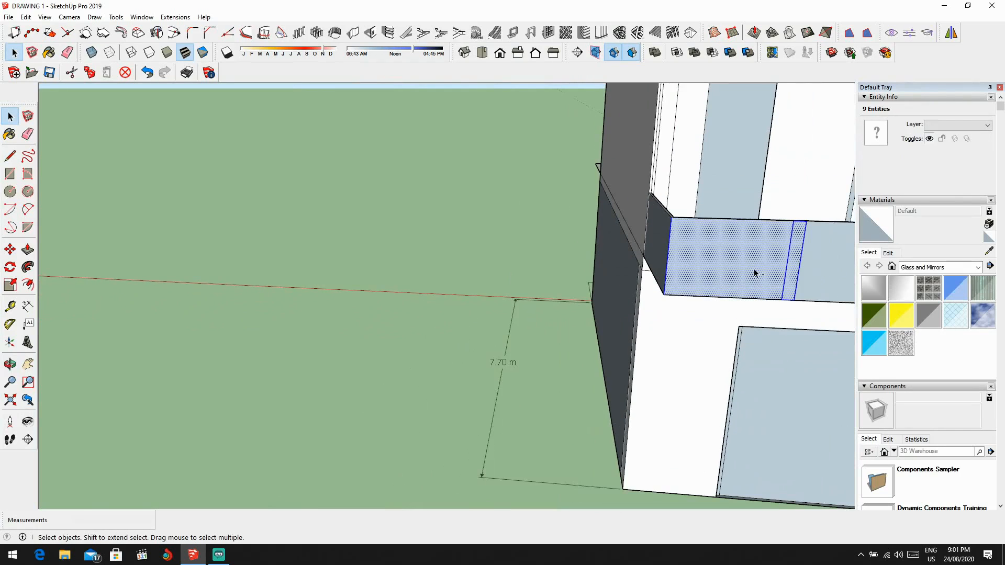
{"action": "scroll", "coordinate": [754, 273], "scroll_direction": "down", "scroll_amount": 3}
{"action": "middle_click_drag", "start_coordinate": [754, 273], "coordinate": [508, 231], "text": "shift"}
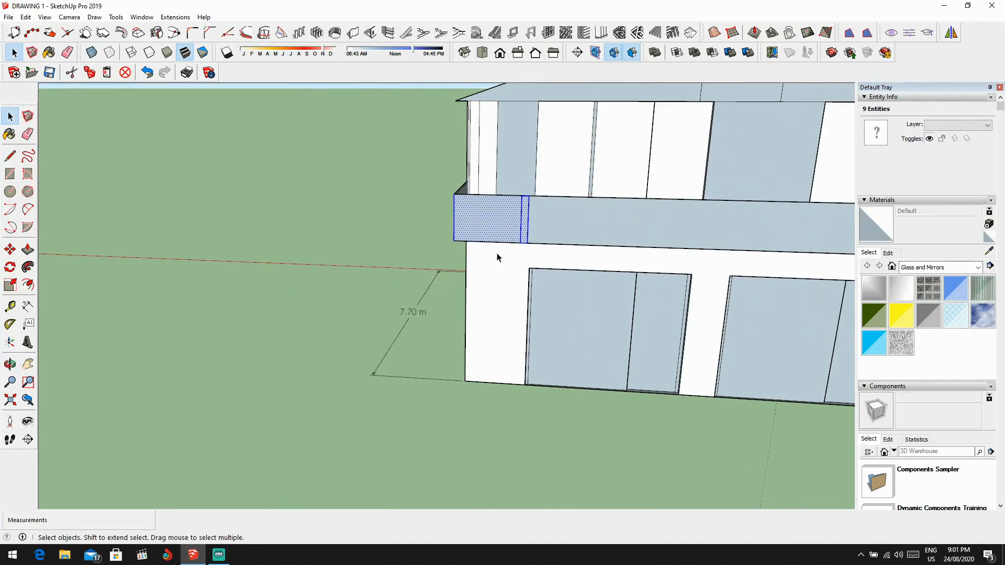
Step: Paste the copied panel and strip onto the parapet's front face, directly right of the original strip
{"action": "key", "text": "ctrl+v"}
{"action": "scroll", "coordinate": [198, 335], "scroll_direction": "up", "scroll_amount": 2}
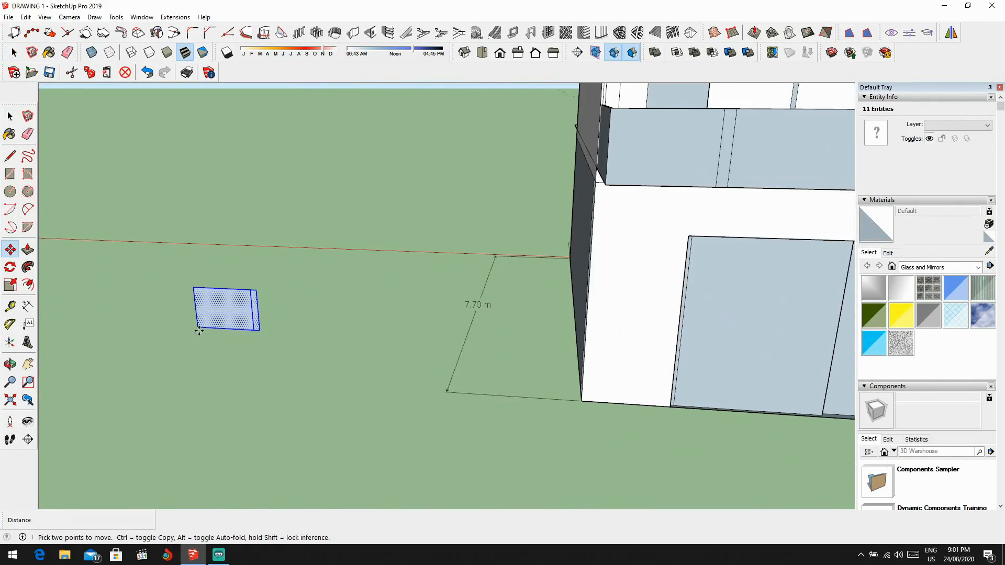
{"action": "scroll", "coordinate": [197, 327], "scroll_direction": "down", "scroll_amount": 3}
{"action": "middle_click_drag", "start_coordinate": [278, 332], "coordinate": [288, 337]}
{"action": "scroll", "coordinate": [287, 336], "scroll_direction": "up", "scroll_amount": 5}
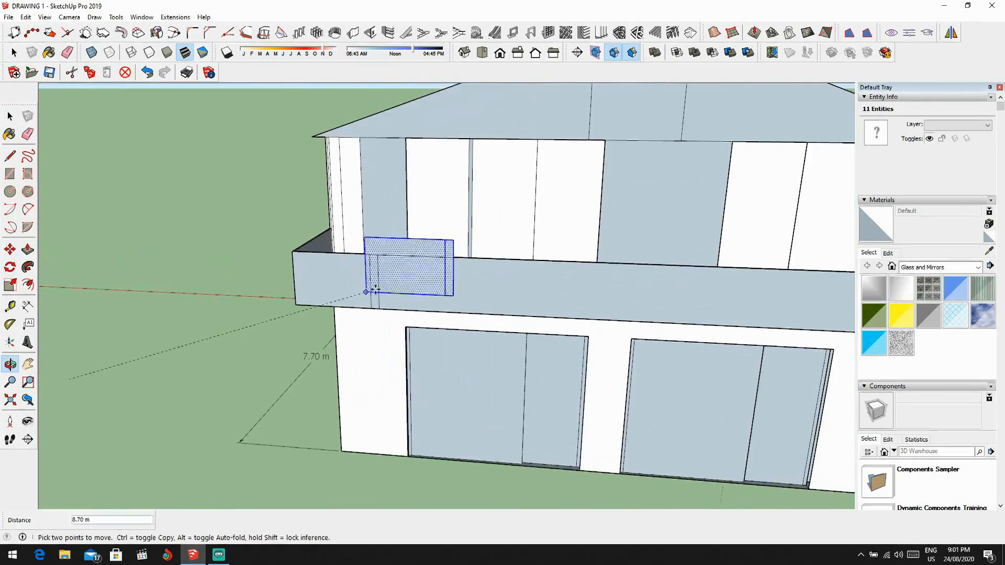
{"action": "left_click", "coordinate": [374, 316]}
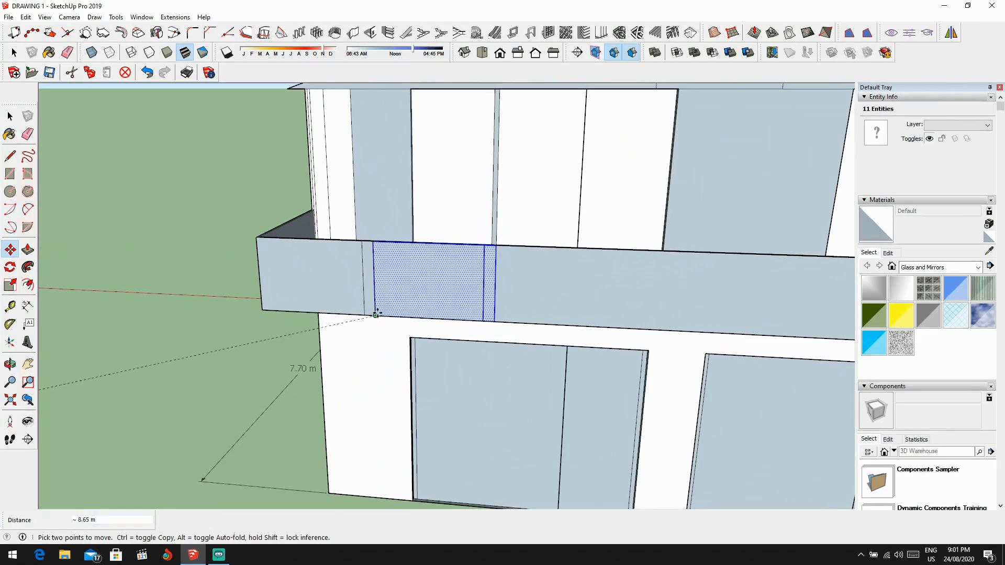
Step: Paste three more copies of the panel and narrow strip side by side along the parapet's front face, continuing the row rightwards
{"action": "left_click", "coordinate": [446, 313]}
{"action": "left_click", "coordinate": [525, 322]}
{"action": "scroll", "coordinate": [525, 323], "scroll_direction": "down", "scroll_amount": 1}
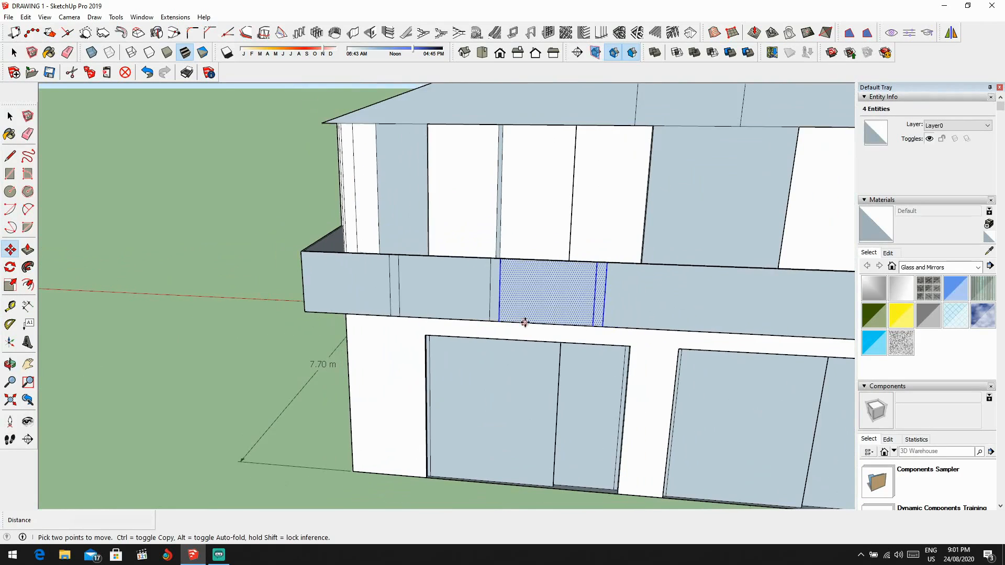
{"action": "key", "text": "ctrl+v"}
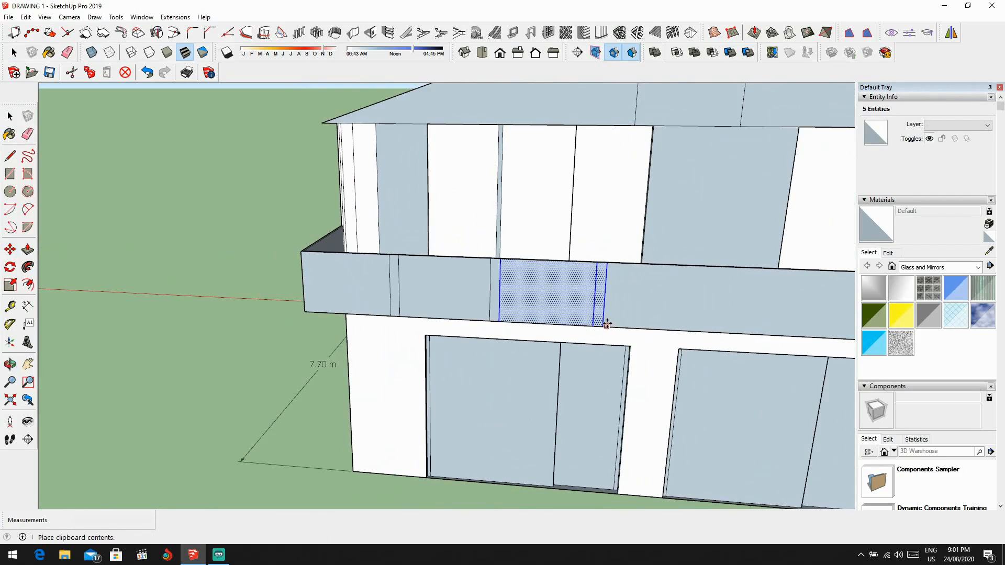
{"action": "scroll", "coordinate": [605, 325], "scroll_direction": "down", "scroll_amount": 5}
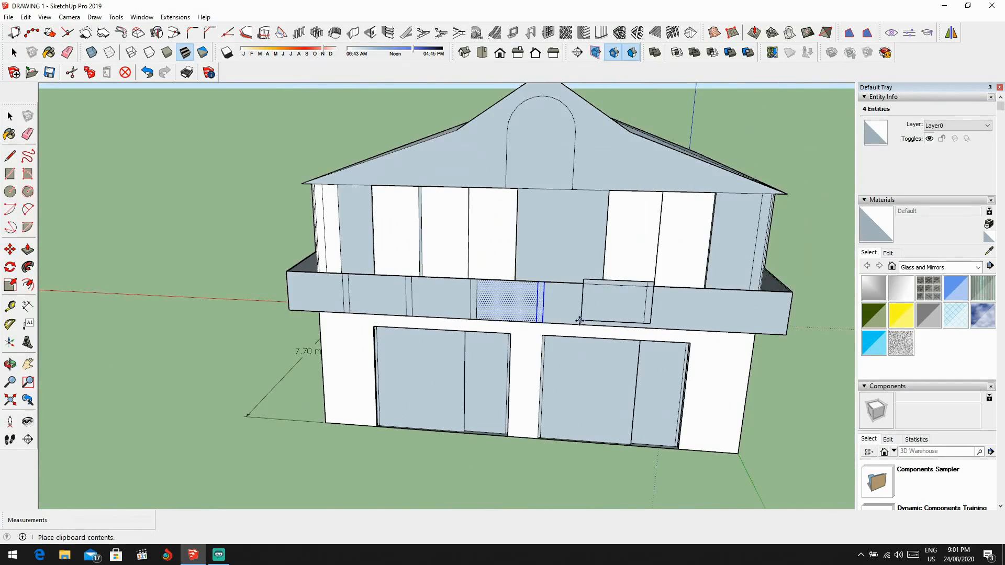
{"action": "scroll", "coordinate": [554, 324], "scroll_direction": "up", "scroll_amount": 5}
{"action": "left_click", "coordinate": [543, 318]}
{"action": "scroll", "coordinate": [472, 313], "scroll_direction": "down", "scroll_amount": 3}
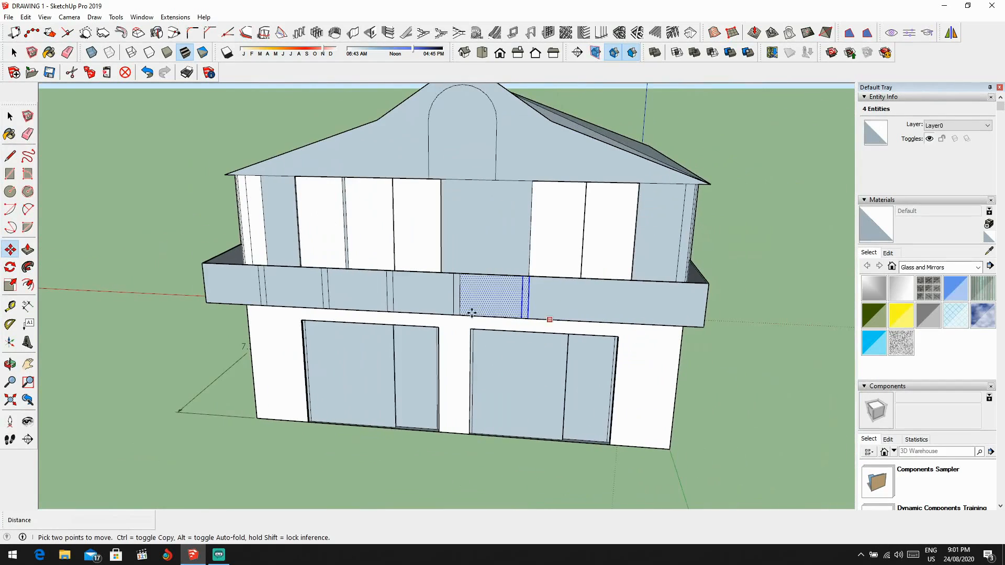
Step: Paste two further copies of the panel and strip to fill the parapet's front face up to its right end
{"action": "key", "text": "ctrl+v"}
{"action": "left_click", "coordinate": [530, 318]}
{"action": "scroll", "coordinate": [550, 321], "scroll_direction": "down", "scroll_amount": 3}
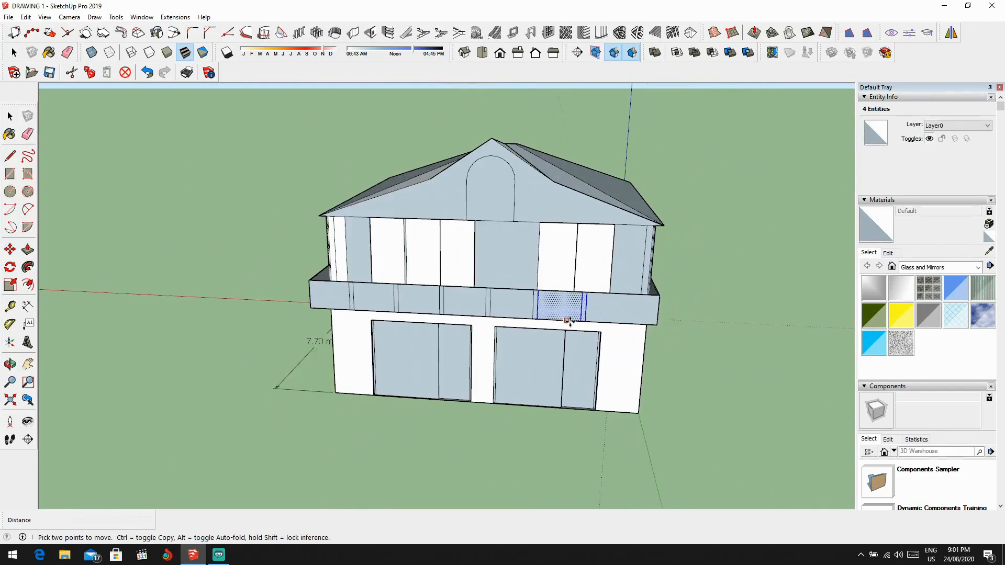
{"action": "middle_click_drag", "start_coordinate": [568, 322], "coordinate": [720, 316], "text": "shift"}
{"action": "key", "text": "ctrl+v"}
{"action": "scroll", "coordinate": [531, 316], "scroll_direction": "up", "scroll_amount": 3}
{"action": "left_click", "coordinate": [532, 320]}
Step: Draw a full-height vertical line near the middle of the parapet's left end face
{"action": "scroll", "coordinate": [532, 317], "scroll_direction": "down", "scroll_amount": 3}
{"action": "scroll", "coordinate": [622, 315], "scroll_direction": "up", "scroll_amount": 1}
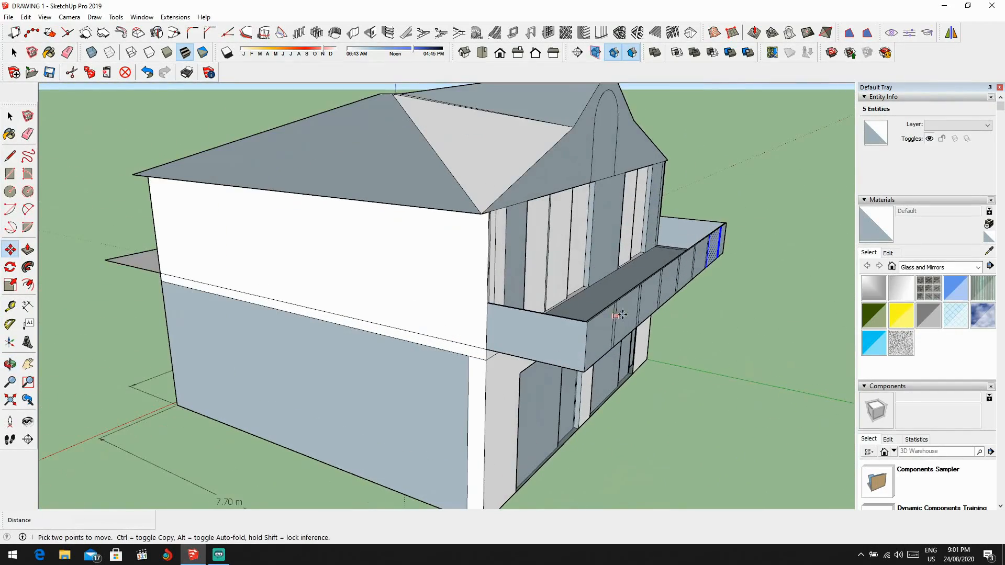
{"action": "key", "text": "l"}
{"action": "scroll", "coordinate": [559, 317], "scroll_direction": "up", "scroll_amount": 2}
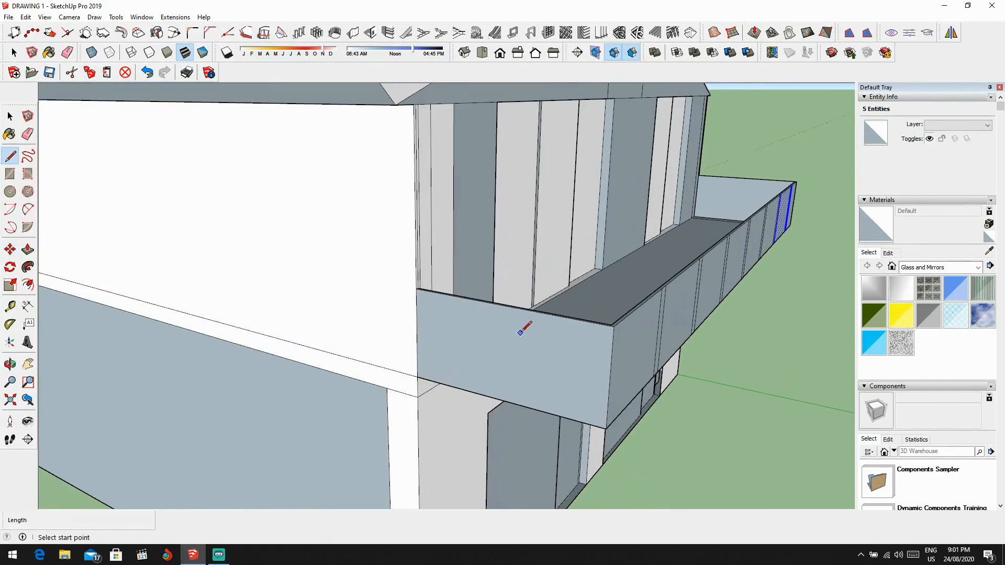
{"action": "left_click", "coordinate": [506, 306]}
{"action": "scroll", "coordinate": [504, 401], "scroll_direction": "down", "scroll_amount": 2}
{"action": "middle_click_drag", "start_coordinate": [505, 399], "coordinate": [689, 323]}
{"action": "scroll", "coordinate": [741, 294], "scroll_direction": "up", "scroll_amount": 2}
{"action": "middle_click_drag", "start_coordinate": [748, 294], "coordinate": [712, 310]}
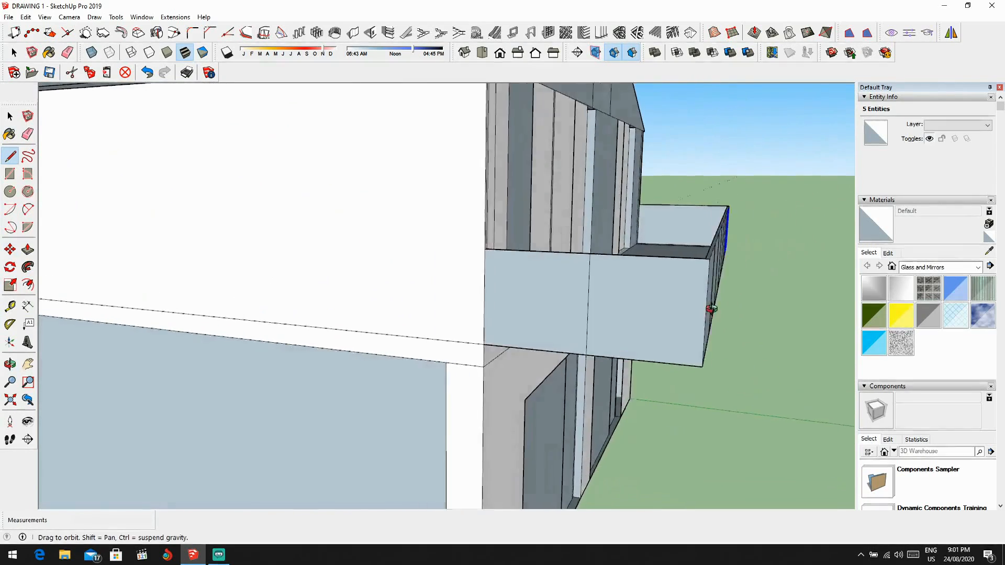
Step: Draw a second full-height vertical line 0.1 m from the first on the left end face, forming a narrow strip
{"action": "scroll", "coordinate": [601, 311], "scroll_direction": "up", "scroll_amount": 2}
{"action": "scroll", "coordinate": [603, 236], "scroll_direction": "up", "scroll_amount": 2}
{"action": "left_click", "coordinate": [591, 236]}
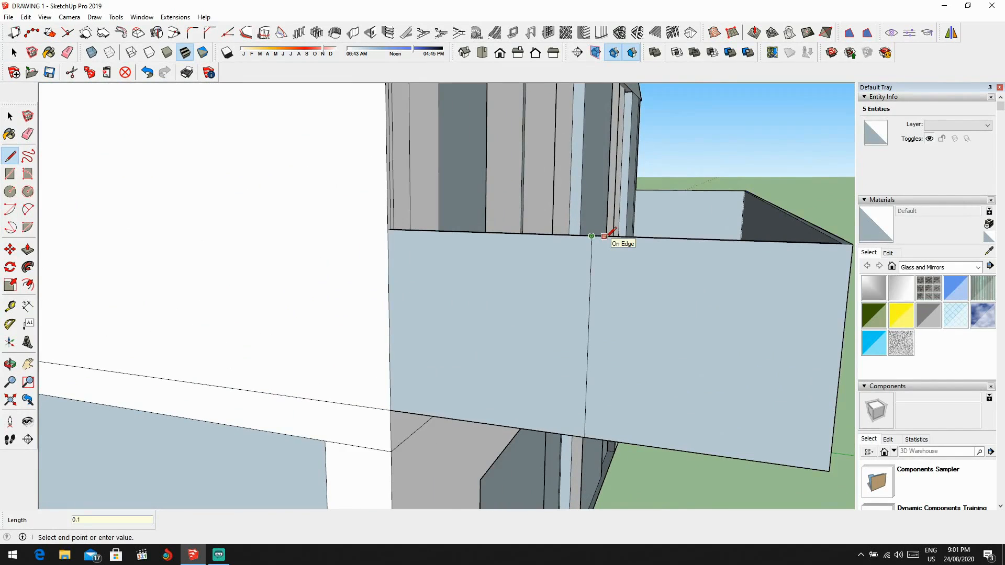
{"action": "left_click", "coordinate": [623, 237]}
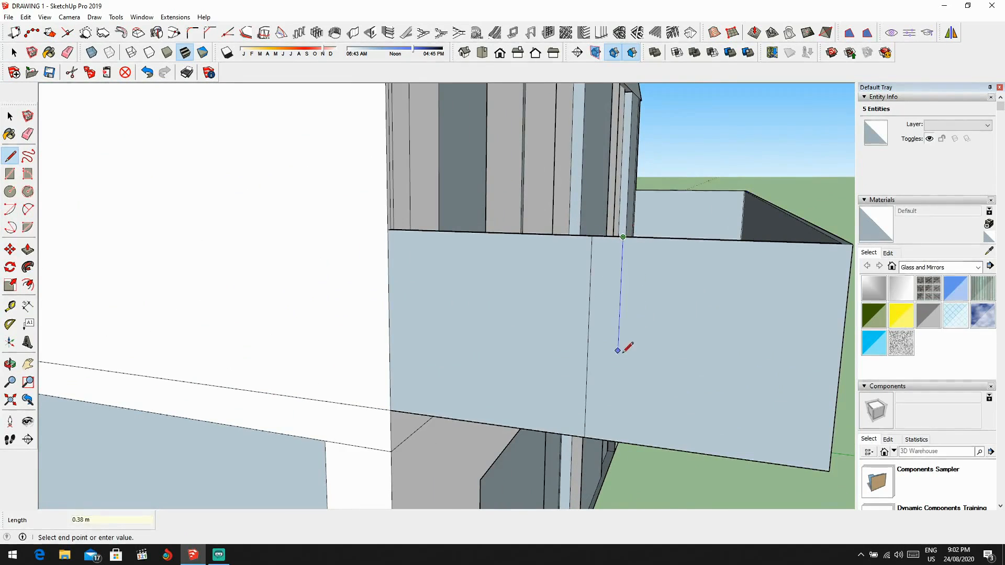
{"action": "left_click", "coordinate": [614, 441]}
{"action": "scroll", "coordinate": [623, 418], "scroll_direction": "down", "scroll_amount": 3}
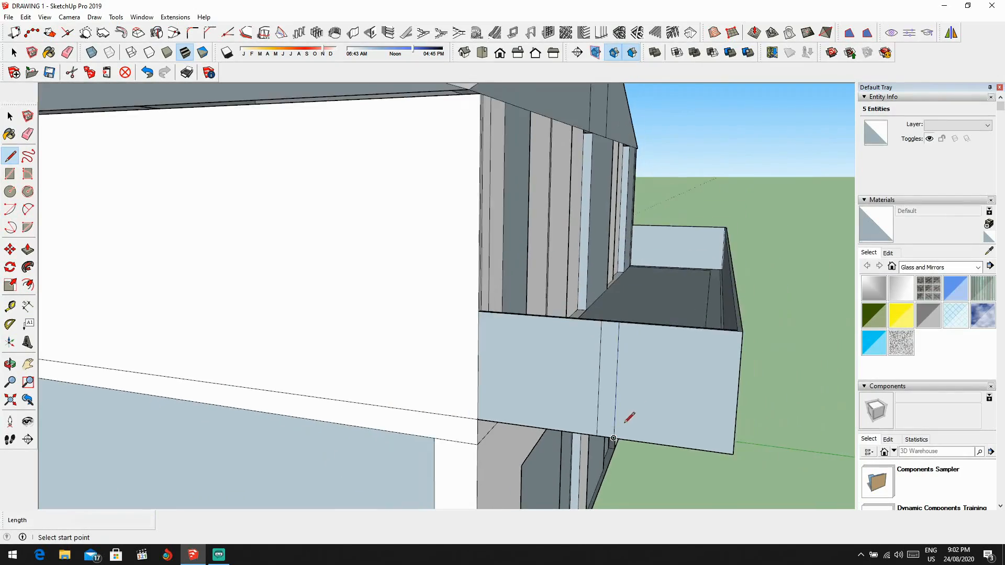
Step: Draw two full-height vertical lines 0.10 m apart near the middle of the parapet's right end face
{"action": "middle_click_drag", "start_coordinate": [628, 411], "coordinate": [411, 381]}
{"action": "scroll", "coordinate": [347, 381], "scroll_direction": "up", "scroll_amount": 5}
{"action": "left_click", "coordinate": [329, 358]}
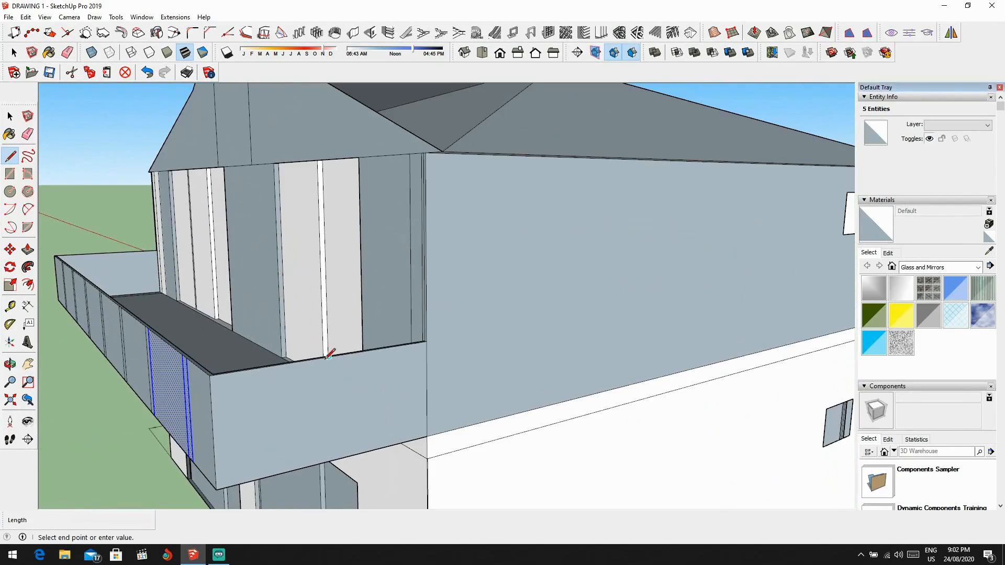
{"action": "left_click", "coordinate": [329, 357]}
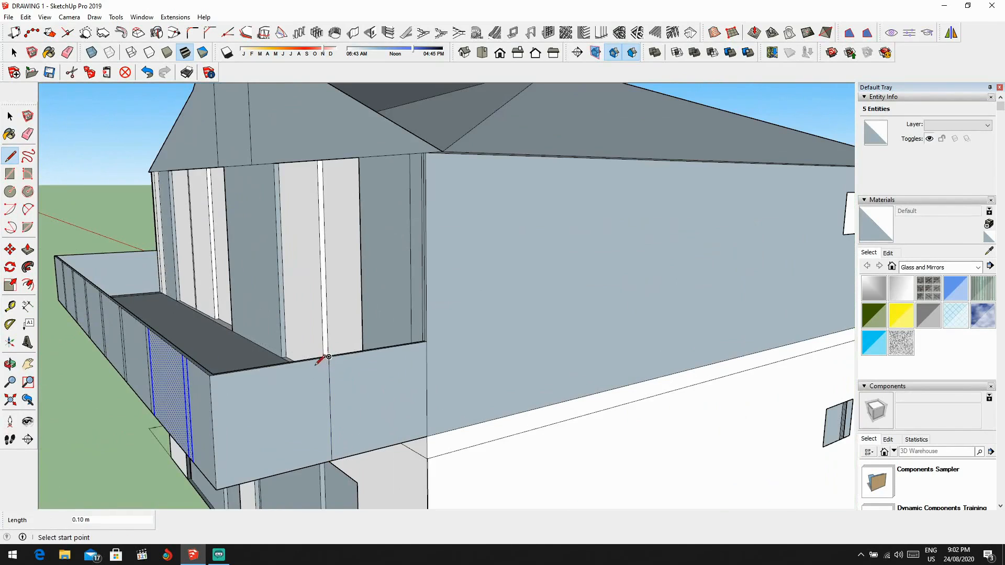
{"action": "left_click", "coordinate": [318, 464]}
{"action": "scroll", "coordinate": [322, 456], "scroll_direction": "down", "scroll_amount": 2}
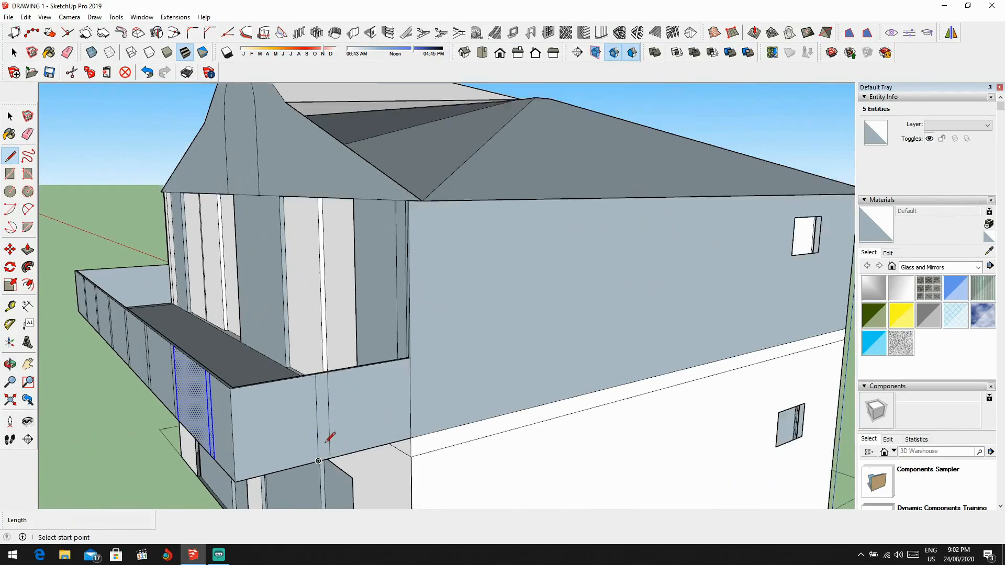
{"action": "scroll", "coordinate": [329, 441], "scroll_direction": "down", "scroll_amount": 3}
{"action": "key", "text": "space"}
Step: Examine the divided parapet and the front gable from both sides of the house
{"action": "middle_click_drag", "start_coordinate": [330, 440], "coordinate": [473, 418]}
{"action": "scroll", "coordinate": [388, 427], "scroll_direction": "up", "scroll_amount": 2}
{"action": "scroll", "coordinate": [472, 418], "scroll_direction": "down", "scroll_amount": 5}
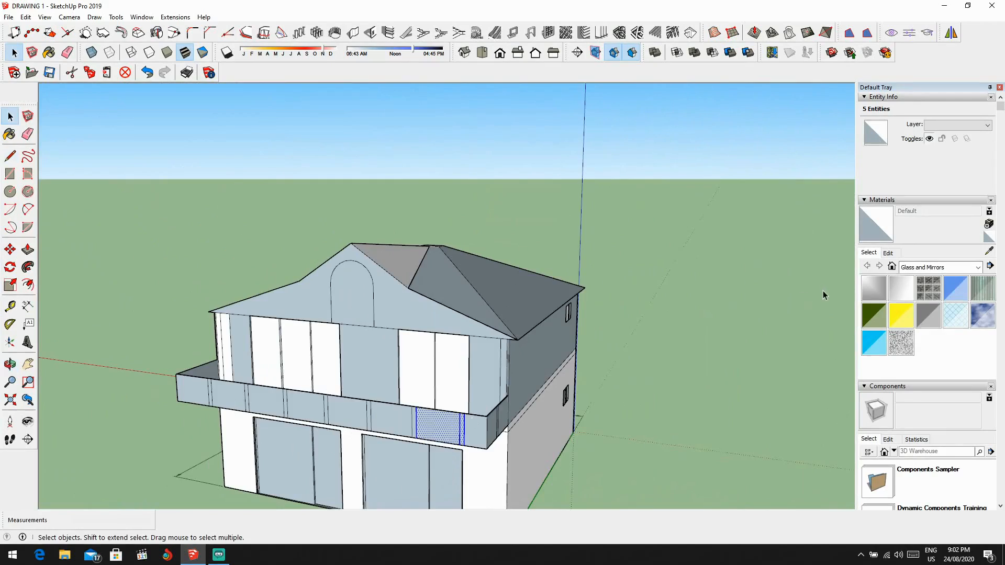
{"action": "scroll", "coordinate": [823, 291], "scroll_direction": "down", "scroll_amount": 1}
{"action": "scroll", "coordinate": [681, 262], "scroll_direction": "down", "scroll_amount": 2}
{"action": "middle_click_drag", "start_coordinate": [681, 267], "coordinate": [667, 341]}
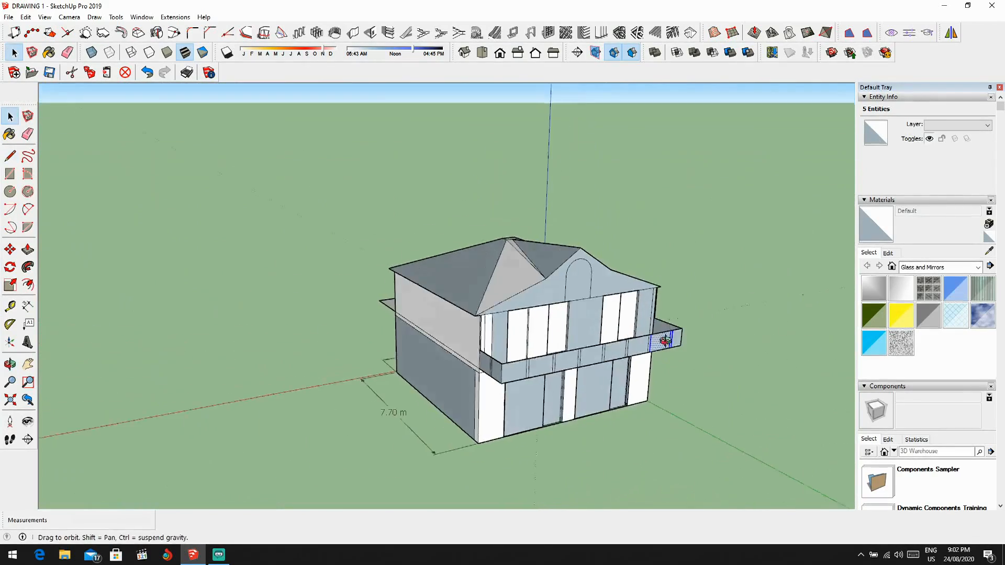
{"action": "scroll", "coordinate": [592, 343], "scroll_direction": "up", "scroll_amount": 2}
{"action": "middle_click_drag", "start_coordinate": [592, 343], "coordinate": [459, 194]}
{"action": "scroll", "coordinate": [583, 233], "scroll_direction": "up", "scroll_amount": 3}
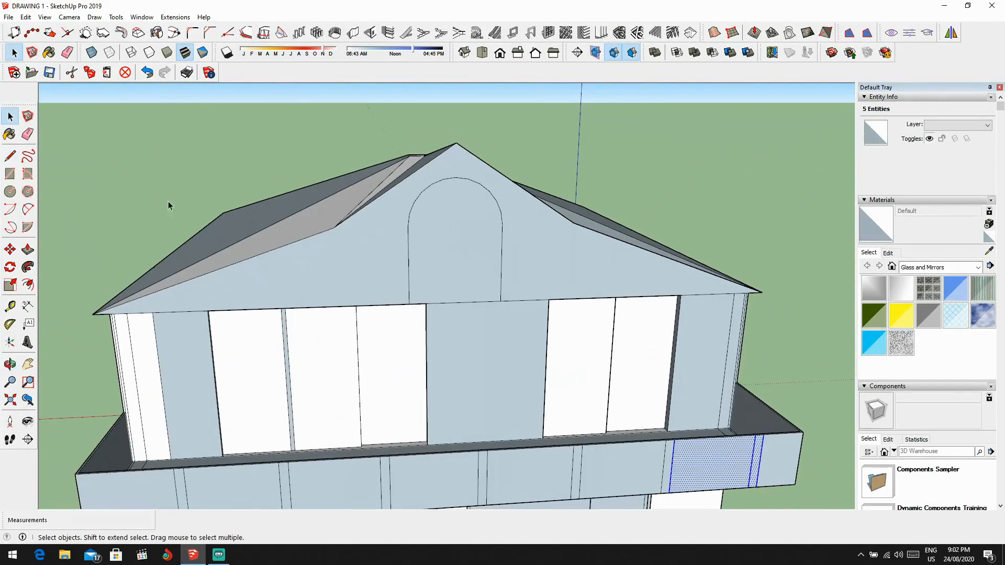
Step: Offset the gable's arched window outline inward by about 0.18 m and erase the stray open arc within the surround
{"action": "left_click", "coordinate": [9, 155]}
{"action": "scroll", "coordinate": [425, 230], "scroll_direction": "up", "scroll_amount": 2}
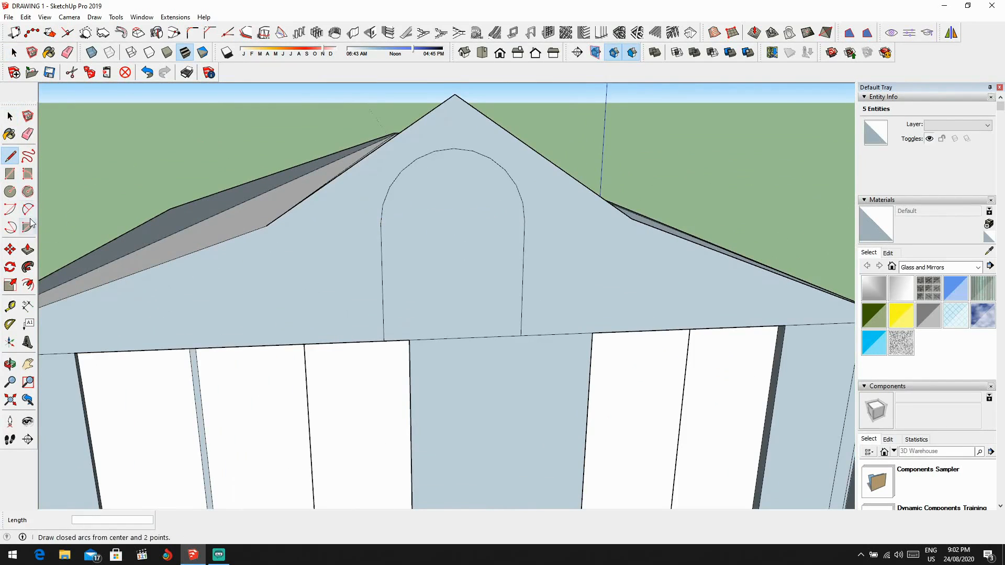
{"action": "left_click", "coordinate": [28, 285]}
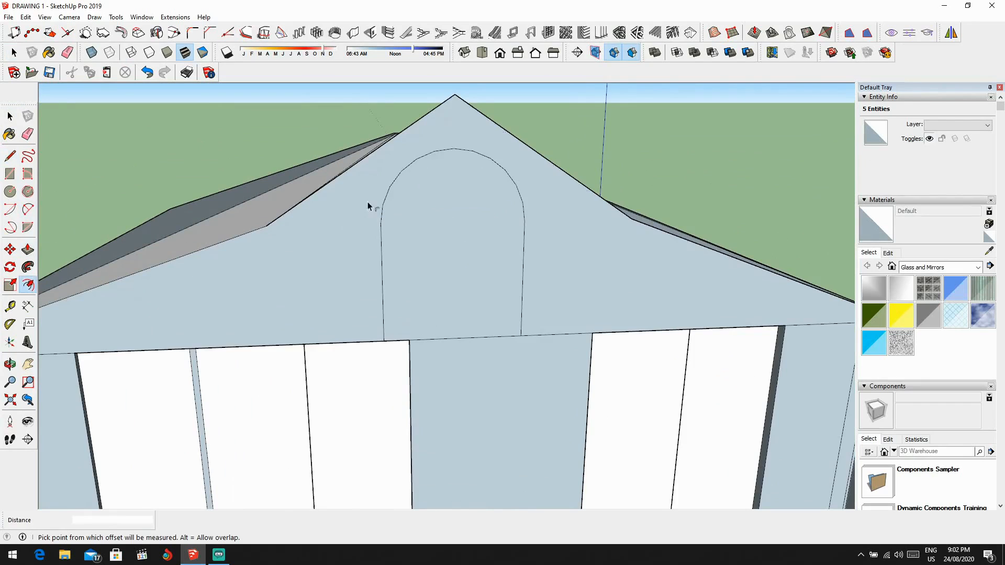
{"action": "left_click", "coordinate": [414, 163]}
{"action": "left_click", "coordinate": [419, 175]}
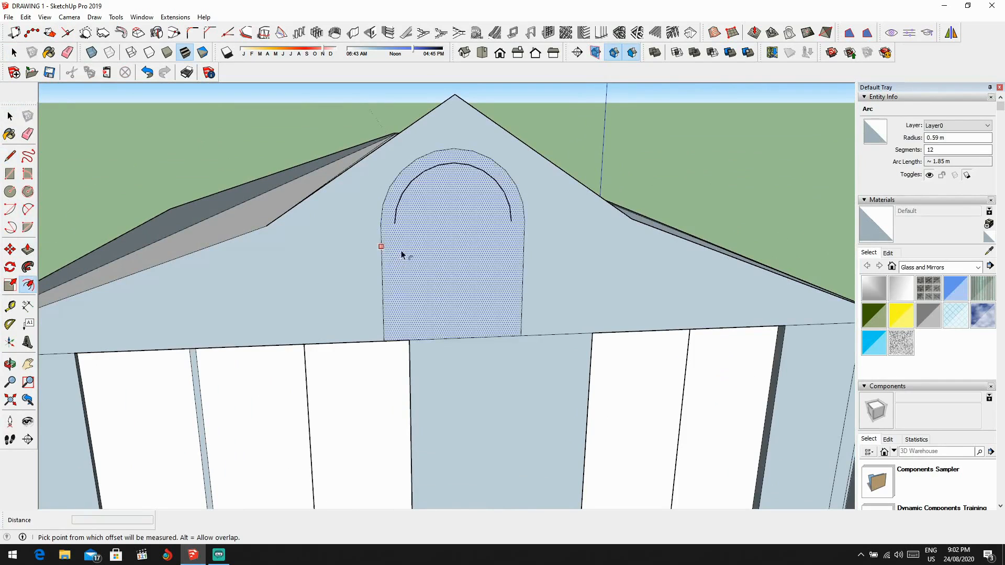
{"action": "left_click", "coordinate": [387, 262]}
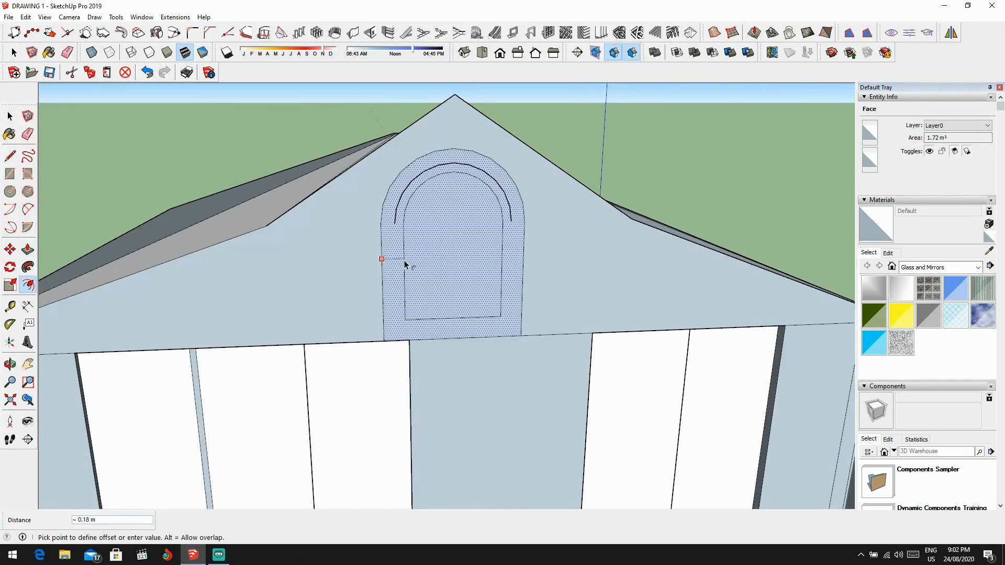
{"action": "left_click", "coordinate": [406, 258]}
{"action": "scroll", "coordinate": [398, 209], "scroll_direction": "up", "scroll_amount": 2}
{"action": "key", "text": "e"}
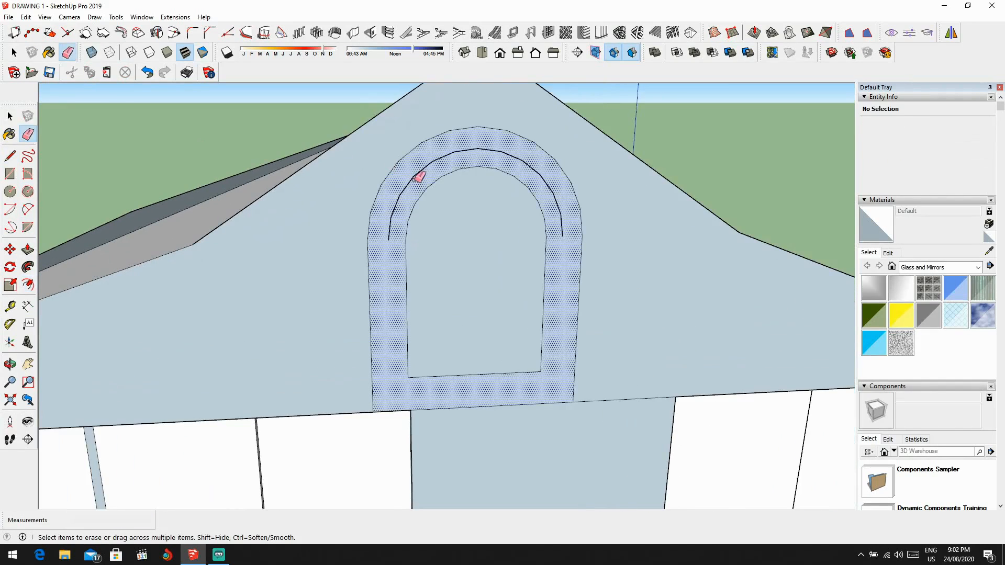
{"action": "left_click", "coordinate": [416, 181]}
Step: Push the inner arched face of the gable window about 0.26 m into the wall
{"action": "key", "text": "p"}
{"action": "left_click", "coordinate": [476, 231]}
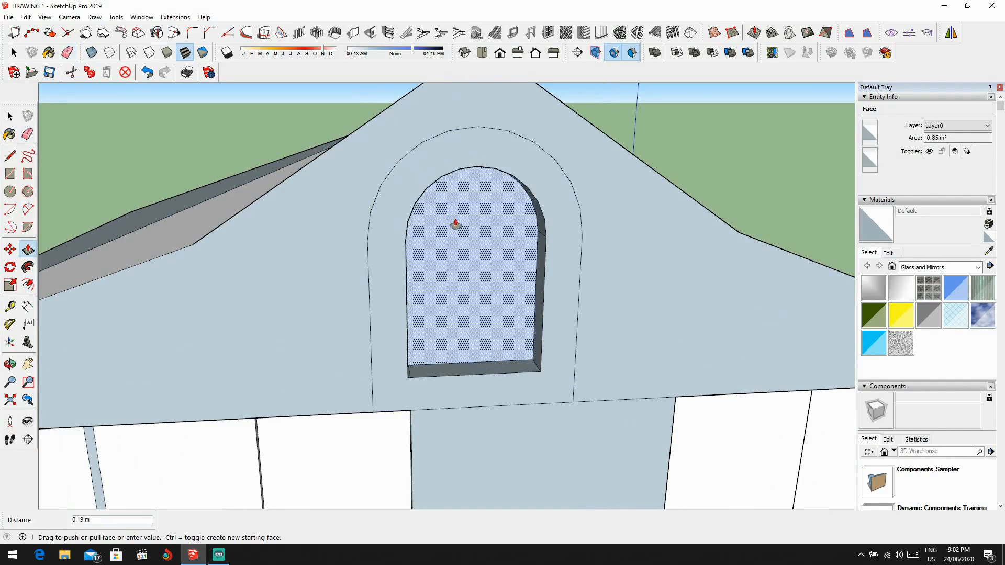
{"action": "left_click", "coordinate": [456, 226]}
{"action": "middle_click_drag", "start_coordinate": [455, 227], "coordinate": [414, 247]}
{"action": "scroll", "coordinate": [379, 256], "scroll_direction": "down", "scroll_amount": 1}
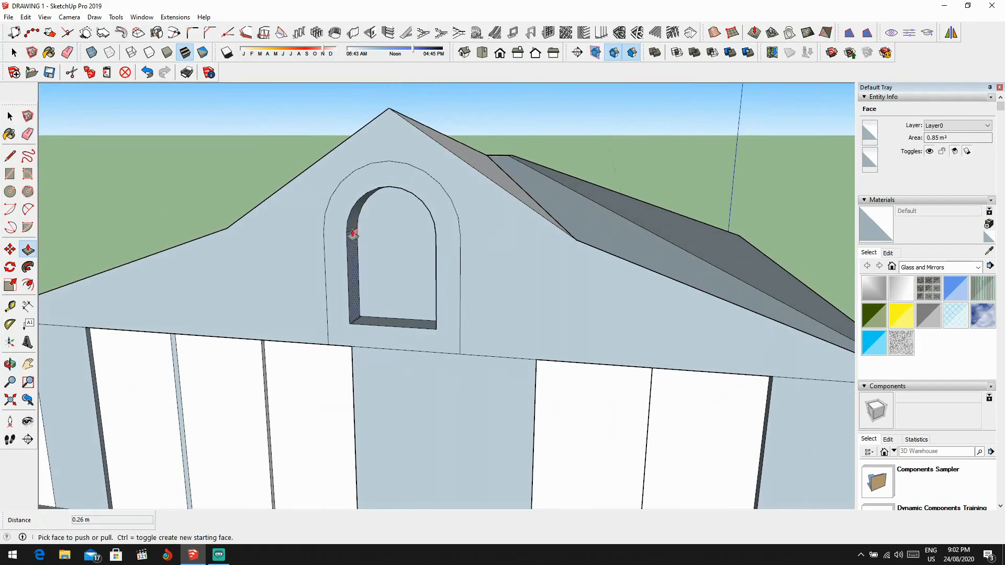
Step: Push the window's arched surround 0.20 m into the gable and the inner face about 0.05 m deeper
{"action": "left_click", "coordinate": [338, 235]}
{"action": "left_click", "coordinate": [349, 237]}
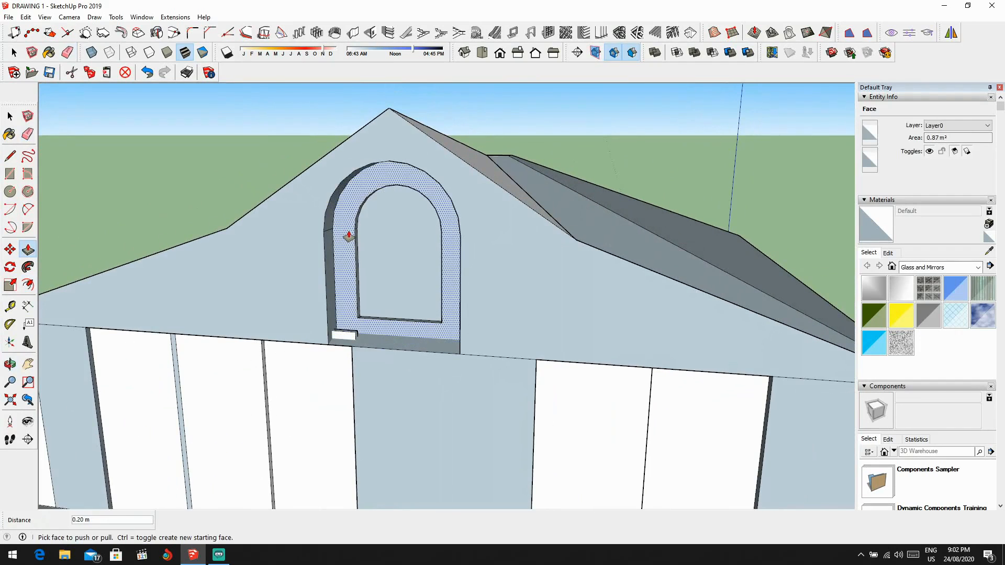
{"action": "left_click", "coordinate": [349, 237]}
{"action": "middle_click_drag", "start_coordinate": [347, 231], "coordinate": [621, 242]}
{"action": "scroll", "coordinate": [621, 243], "scroll_direction": "up", "scroll_amount": 2}
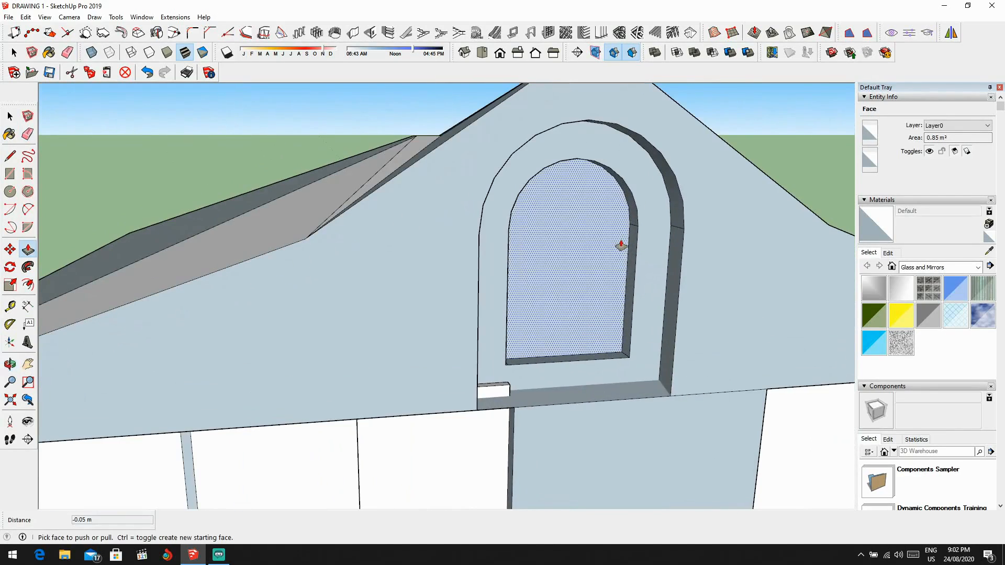
Step: Draw a horizontal line about 0.77 m long across the recessed window face where the arch begins, separating arched and rectangular panes
{"action": "scroll", "coordinate": [593, 225], "scroll_direction": "up", "scroll_amount": 2}
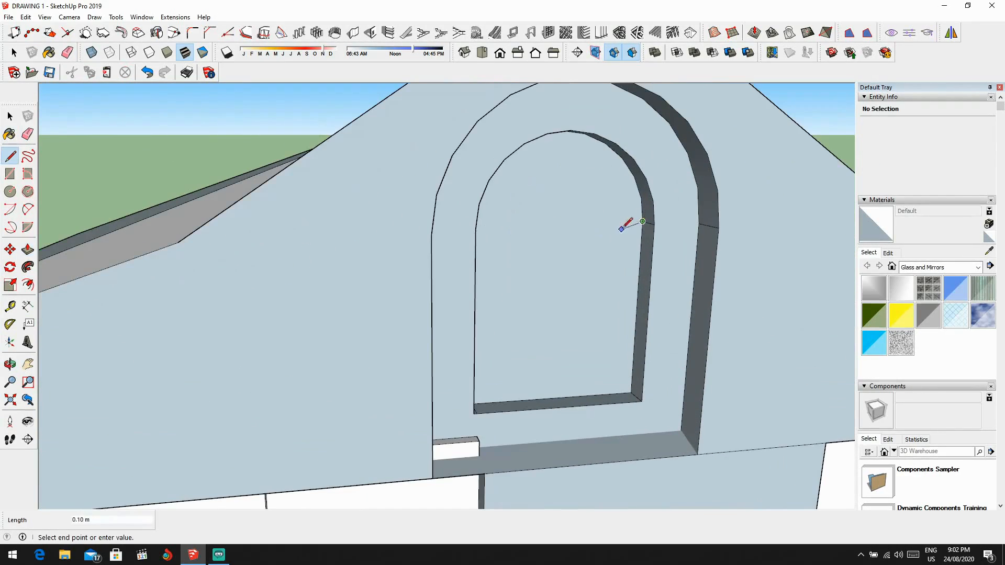
{"action": "mouse_move", "coordinate": [622, 229]}
{"action": "middle_mouse_down"}
{"action": "mouse_move", "coordinate": [440, 228]}
{"action": "mouse_move", "coordinate": [460, 220]}
{"action": "middle_mouse_up"}
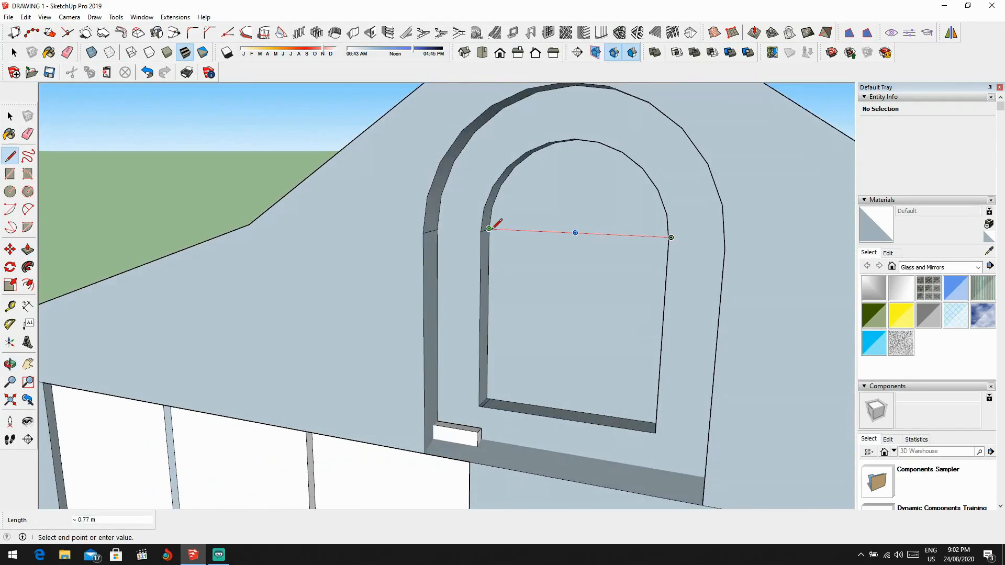
{"action": "middle_click_drag", "start_coordinate": [582, 230], "coordinate": [615, 207]}
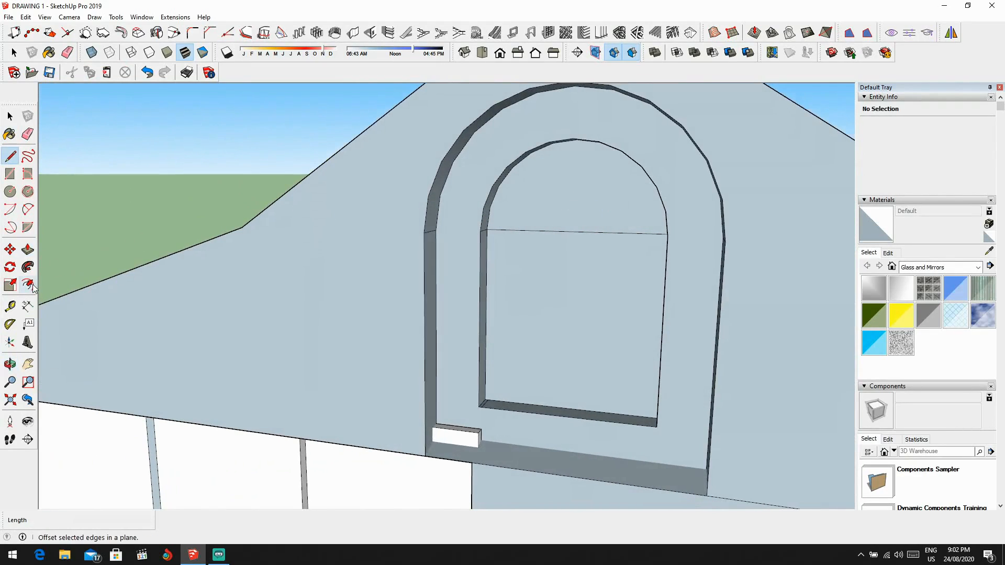
Step: Offset the rectangular pane's outline slightly inward and the arched pane's outline inward by about 0.05 m to form frame borders
{"action": "left_click", "coordinate": [524, 233]}
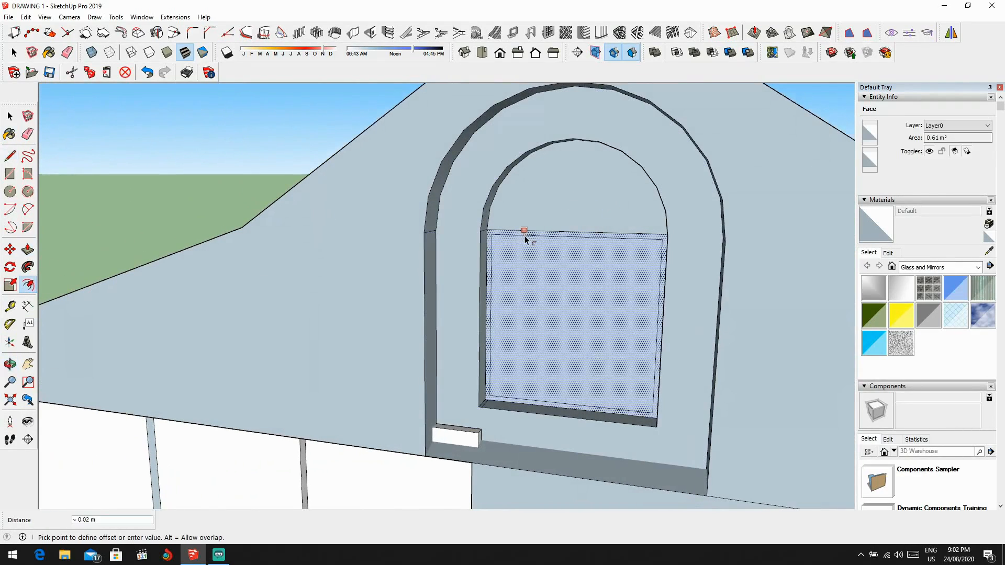
{"action": "left_click", "coordinate": [524, 239]}
{"action": "left_click", "coordinate": [522, 160]}
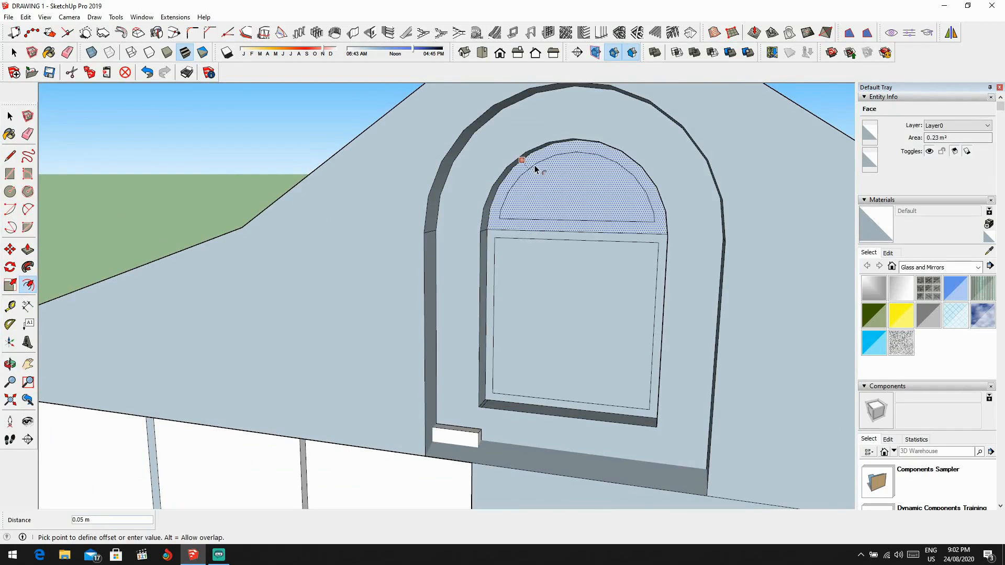
{"action": "left_click", "coordinate": [535, 165]}
{"action": "scroll", "coordinate": [557, 191], "scroll_direction": "down", "scroll_amount": 2}
{"action": "scroll", "coordinate": [570, 204], "scroll_direction": "up", "scroll_amount": 3}
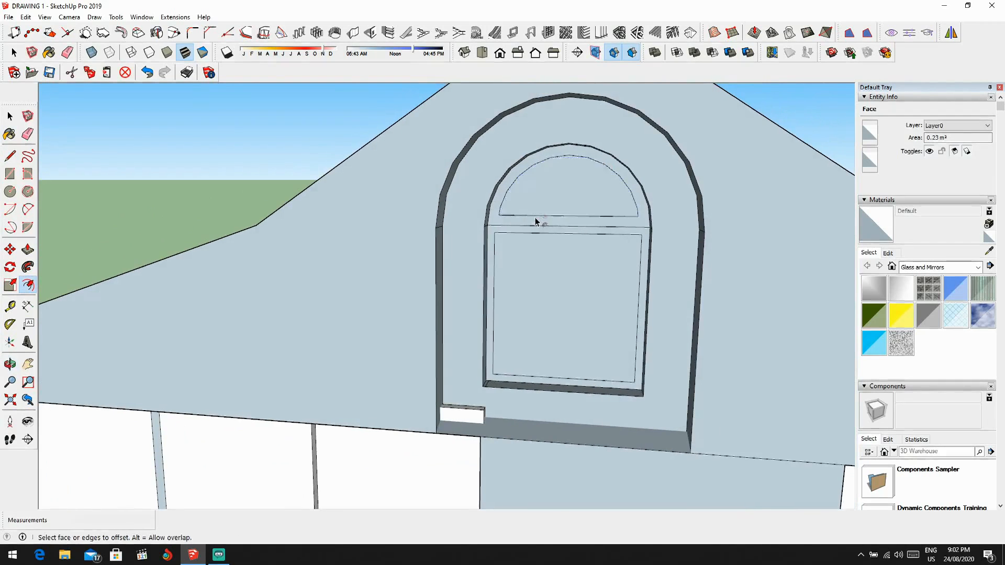
Step: Select the rectangular pane's border face and collapse the Materials and Entity Info sections
{"action": "key", "text": "space"}
{"action": "left_click", "coordinate": [574, 238]}
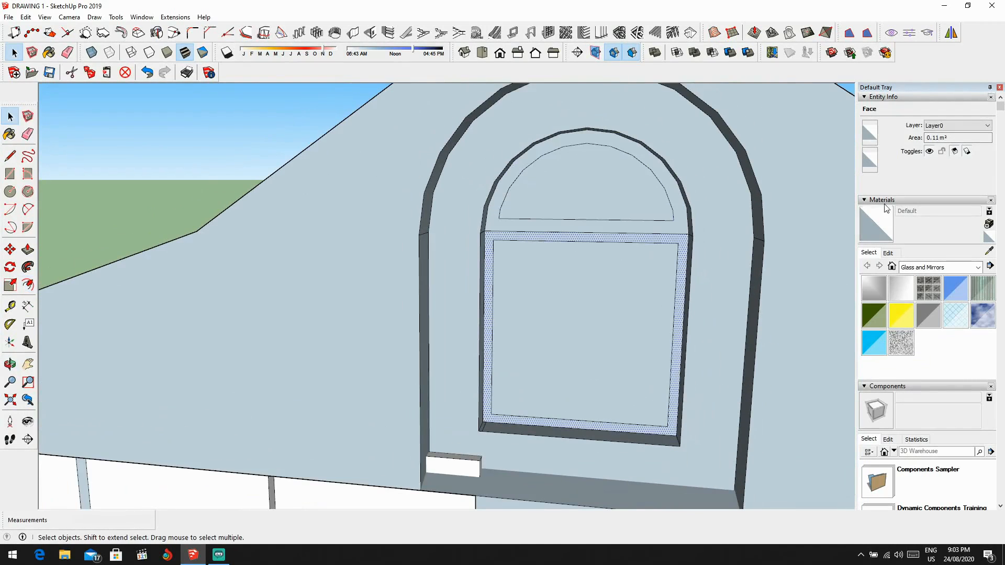
{"action": "left_click", "coordinate": [864, 201]}
{"action": "left_click", "coordinate": [864, 98]}
{"action": "scroll", "coordinate": [770, 232], "scroll_direction": "down", "scroll_amount": 9}
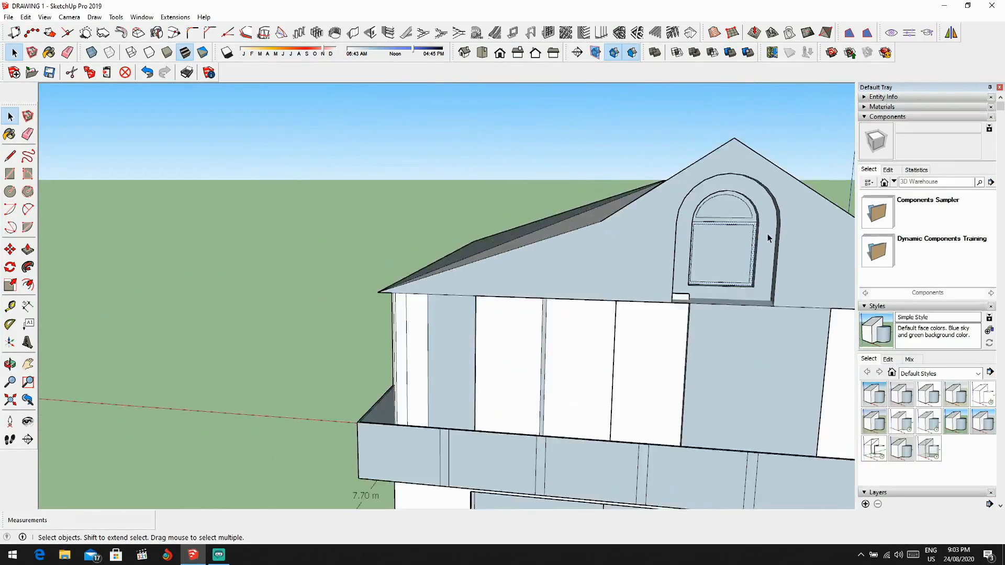
{"action": "middle_click_drag", "start_coordinate": [730, 224], "coordinate": [644, 240], "text": "shift"}
{"action": "scroll", "coordinate": [643, 239], "scroll_direction": "up", "scroll_amount": 3}
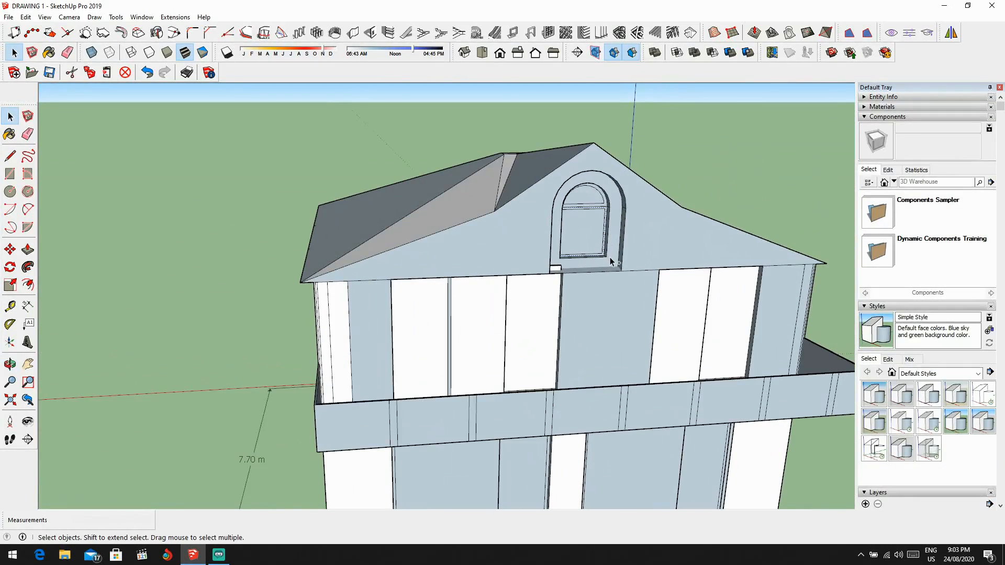
Step: Try to push in the front face of the small block at the window surround's lower corner
{"action": "left_click", "coordinate": [607, 257]}
{"action": "scroll", "coordinate": [570, 266], "scroll_direction": "down", "scroll_amount": 4}
{"action": "middle_click_drag", "start_coordinate": [570, 265], "coordinate": [417, 321]}
{"action": "scroll", "coordinate": [522, 268], "scroll_direction": "up", "scroll_amount": 2}
{"action": "scroll", "coordinate": [488, 279], "scroll_direction": "up", "scroll_amount": 3}
{"action": "scroll", "coordinate": [418, 322], "scroll_direction": "up", "scroll_amount": 3}
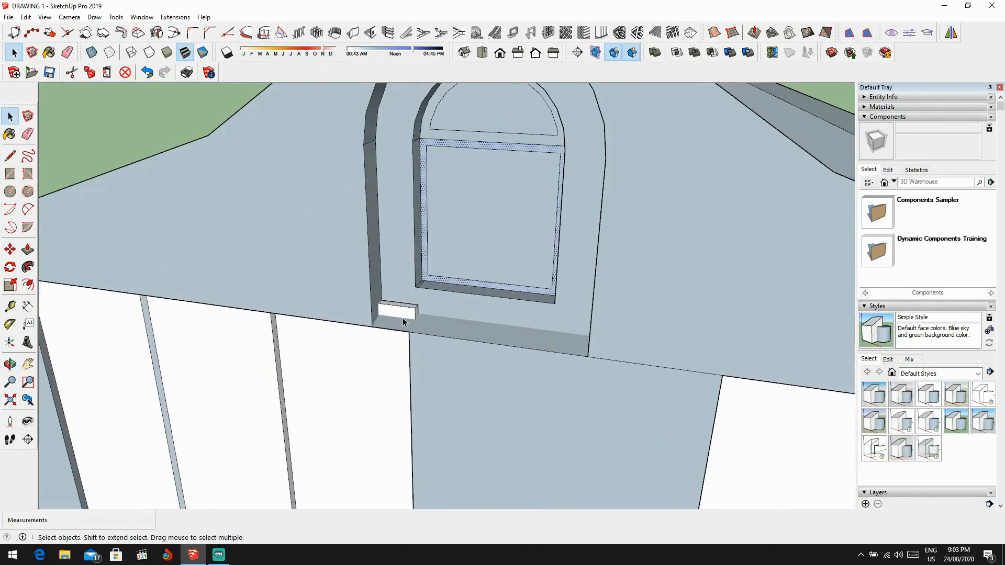
{"action": "key", "text": "p"}
{"action": "left_click", "coordinate": [401, 310]}
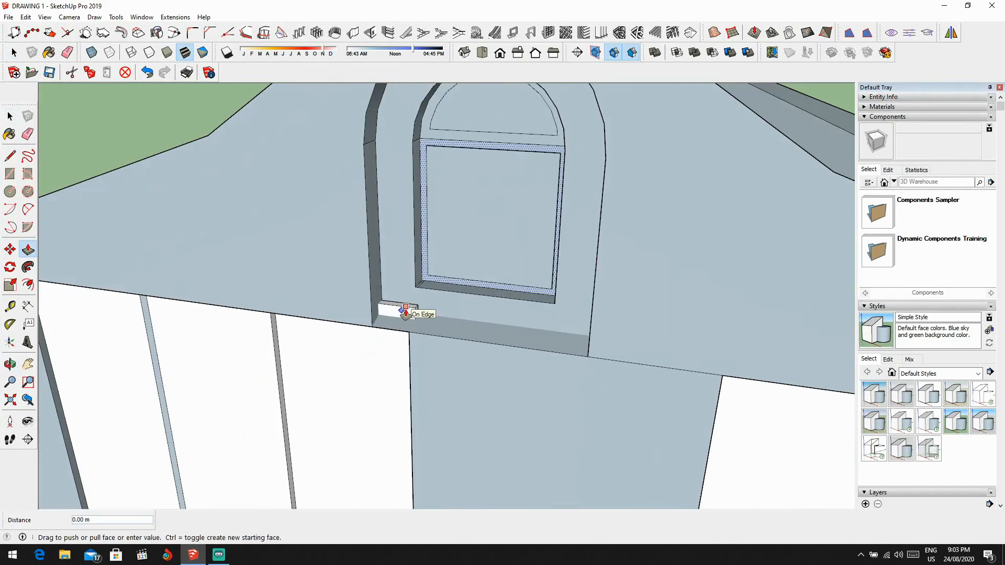
{"action": "left_click", "coordinate": [406, 310]}
{"action": "key", "text": "ctrl+z"}
{"action": "key", "text": "space"}
{"action": "left_click", "coordinate": [406, 313]}
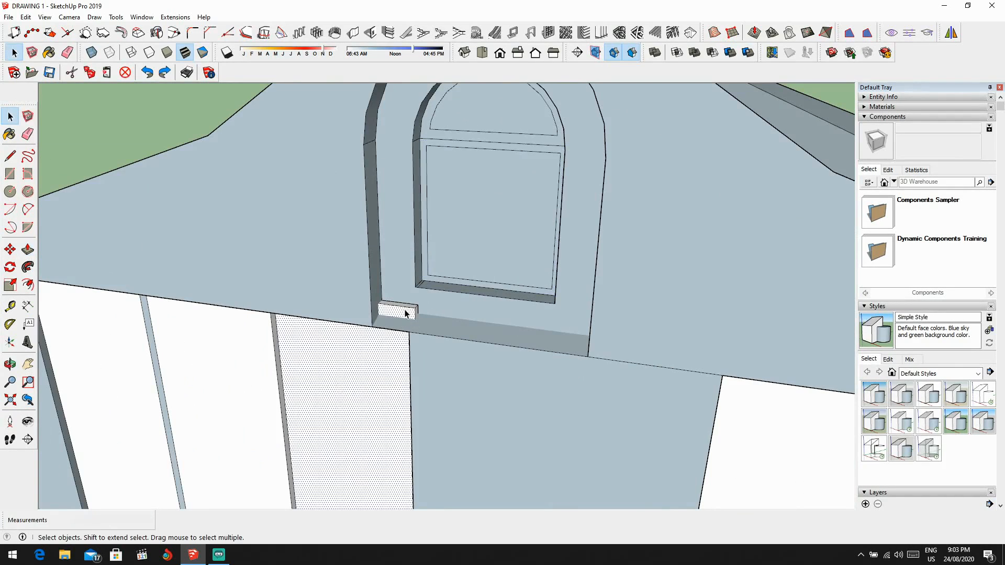
Step: Push the top face of the small block at the arched surround's lower corner down about 0.05 m
{"action": "key", "text": "p"}
{"action": "scroll", "coordinate": [404, 312], "scroll_direction": "up", "scroll_amount": 2}
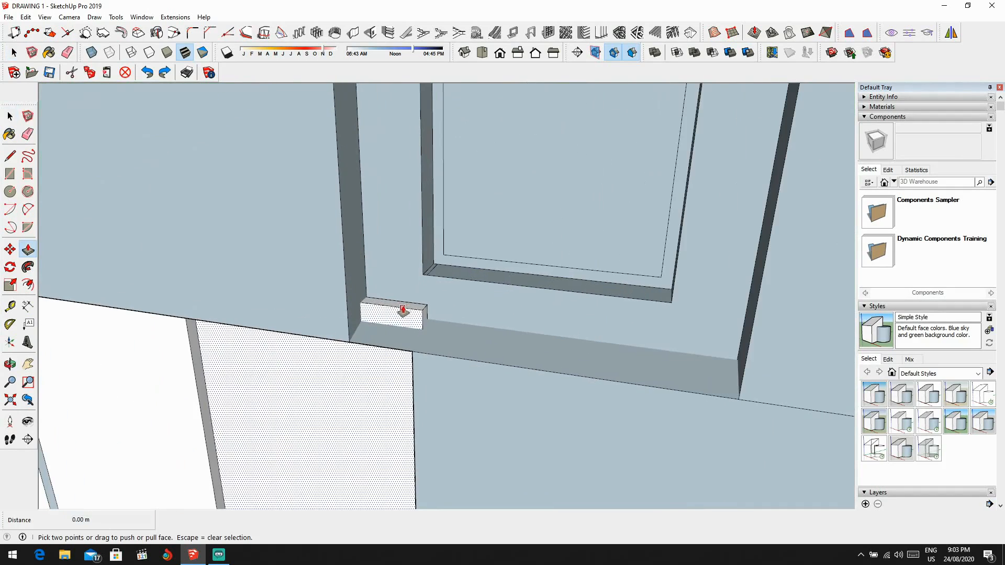
{"action": "left_click_drag", "start_coordinate": [407, 306], "coordinate": [408, 319]}
{"action": "middle_click_drag", "start_coordinate": [409, 319], "coordinate": [397, 354]}
{"action": "left_click_drag", "start_coordinate": [398, 313], "coordinate": [414, 321]}
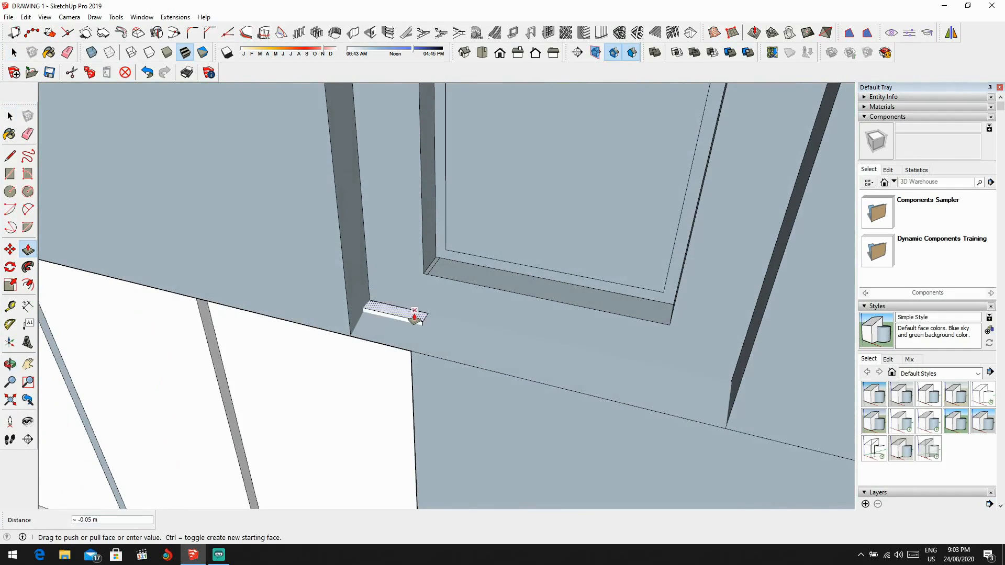
{"action": "left_click", "coordinate": [414, 318]}
Step: Push the remaining sliver of the corner block down 0.03 m, flush with the bottom of the window recess
{"action": "scroll", "coordinate": [455, 300], "scroll_direction": "down", "scroll_amount": 4}
{"action": "middle_click_drag", "start_coordinate": [456, 301], "coordinate": [667, 272]}
{"action": "scroll", "coordinate": [557, 274], "scroll_direction": "down", "scroll_amount": 1}
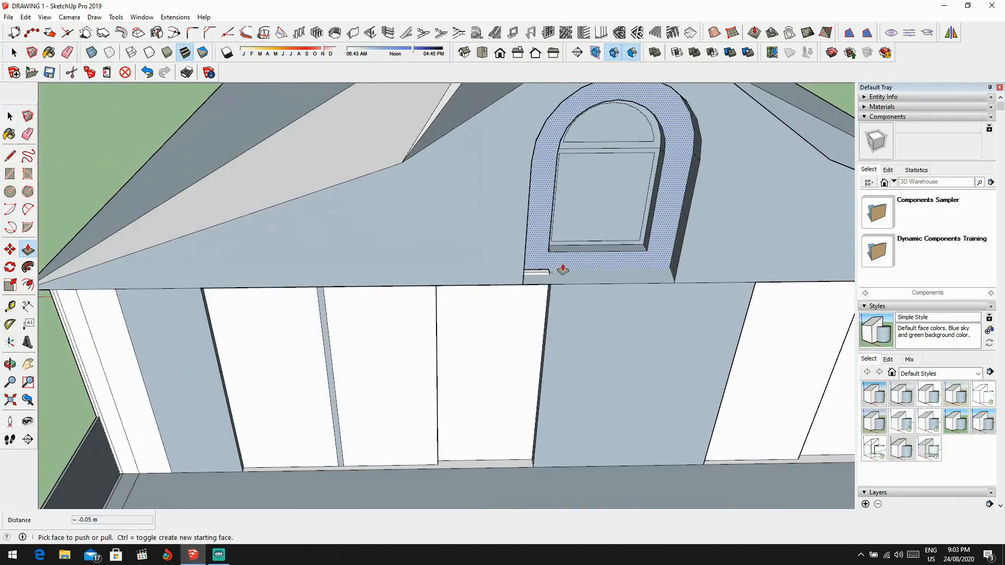
{"action": "scroll", "coordinate": [563, 270], "scroll_direction": "up", "scroll_amount": 3}
{"action": "left_click", "coordinate": [542, 287]}
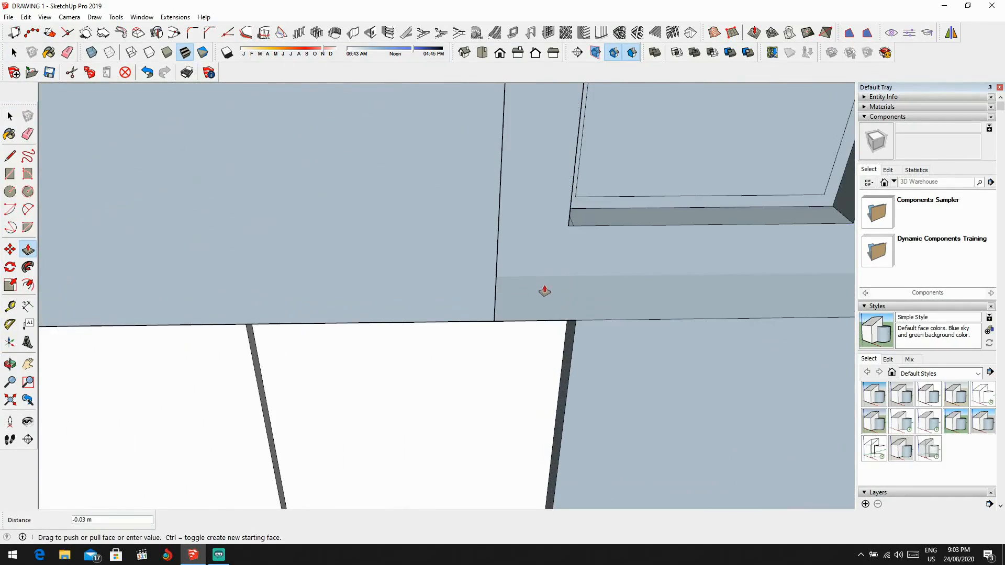
{"action": "left_click", "coordinate": [545, 292]}
Step: Examine the front facade, side wall and projecting slab of the house from several angles
{"action": "scroll", "coordinate": [586, 278], "scroll_direction": "down", "scroll_amount": 5}
{"action": "middle_click_drag", "start_coordinate": [637, 262], "coordinate": [642, 213]}
{"action": "scroll", "coordinate": [623, 218], "scroll_direction": "down", "scroll_amount": 2}
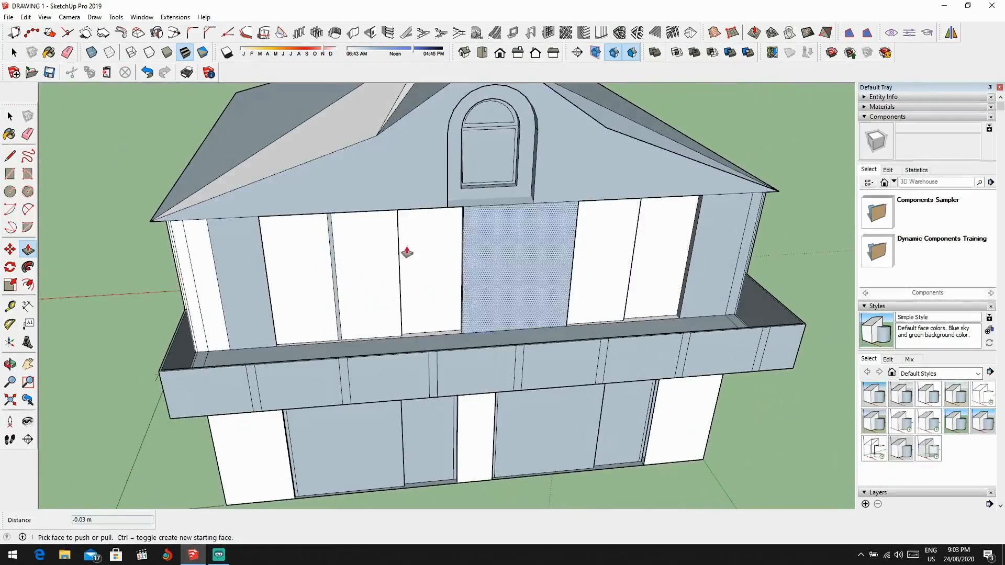
{"action": "middle_click_drag", "start_coordinate": [406, 251], "coordinate": [621, 204]}
{"action": "scroll", "coordinate": [523, 204], "scroll_direction": "down", "scroll_amount": 4}
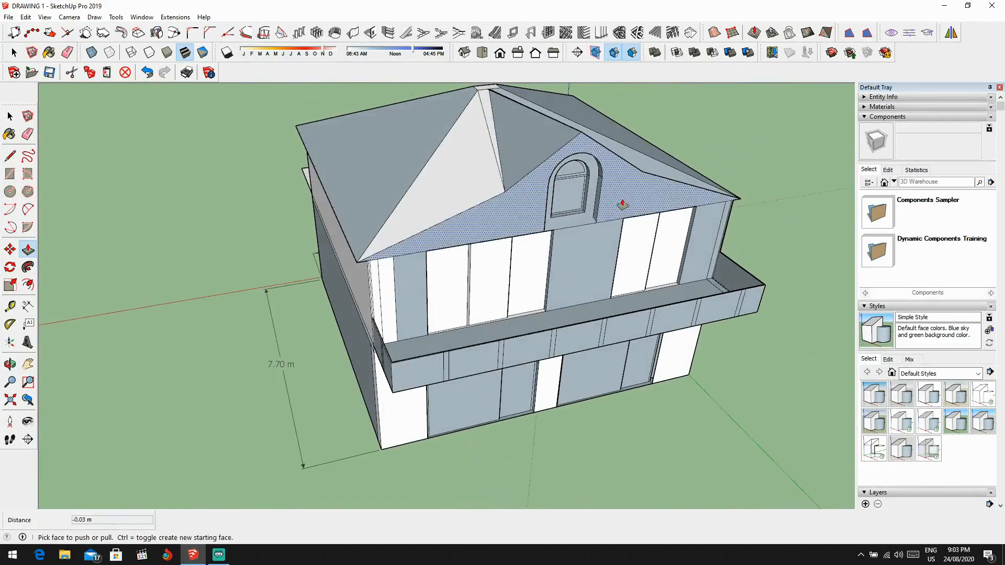
{"action": "middle_click_drag", "start_coordinate": [613, 273], "coordinate": [453, 295]}
{"action": "scroll", "coordinate": [453, 295], "scroll_direction": "up", "scroll_amount": 2}
{"action": "scroll", "coordinate": [545, 370], "scroll_direction": "down", "scroll_amount": 5}
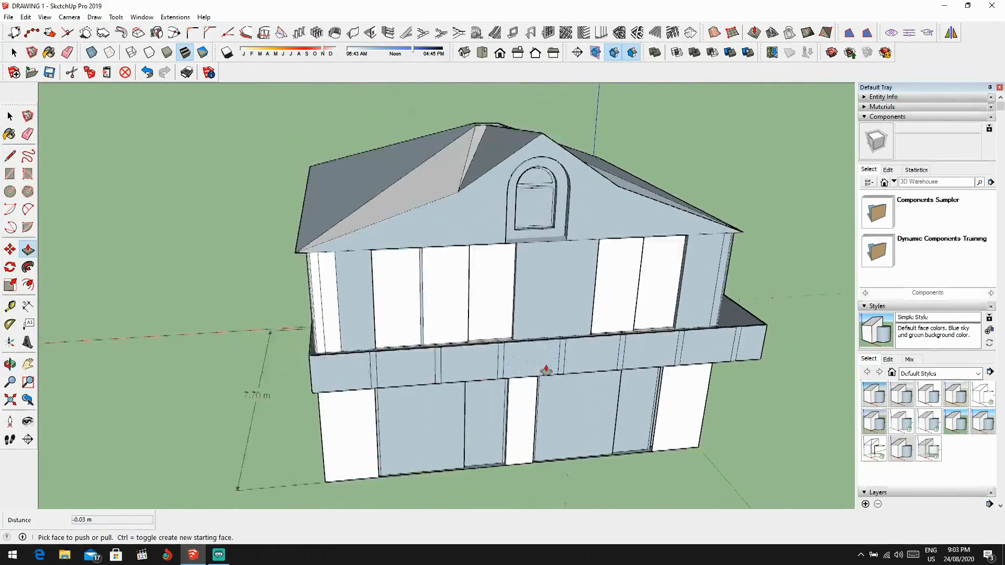
{"action": "middle_click_drag", "start_coordinate": [529, 343], "coordinate": [681, 356]}
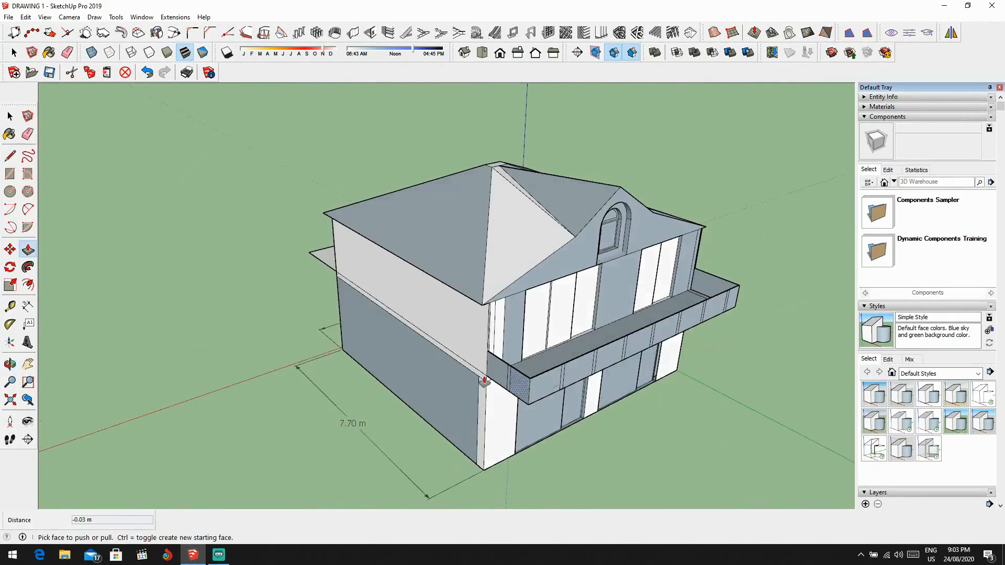
{"action": "middle_click_drag", "start_coordinate": [485, 381], "coordinate": [685, 382]}
{"action": "middle_click_drag", "start_coordinate": [466, 337], "coordinate": [364, 302]}
{"action": "scroll", "coordinate": [503, 303], "scroll_direction": "up", "scroll_amount": 3}
{"action": "middle_click_drag", "start_coordinate": [523, 298], "coordinate": [369, 280]}
{"action": "scroll", "coordinate": [444, 316], "scroll_direction": "up", "scroll_amount": 4}
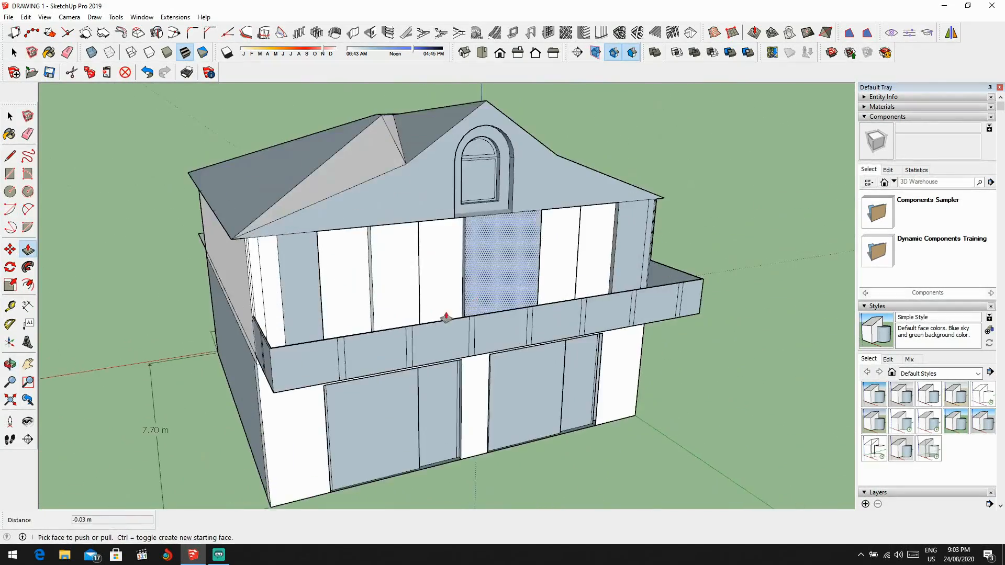
{"action": "middle_click_drag", "start_coordinate": [445, 316], "coordinate": [393, 315]}
{"action": "scroll", "coordinate": [411, 329], "scroll_direction": "down", "scroll_amount": 3}
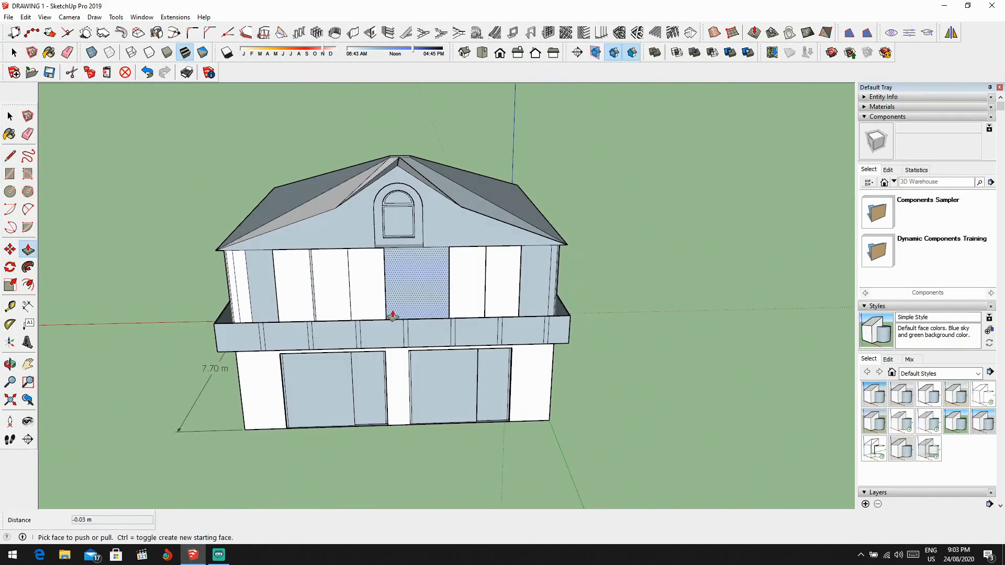
Step: Collapse the Components, Styles, Layers, Shadows, Scenes and Instructor sections of the tray
{"action": "left_click", "coordinate": [865, 117]}
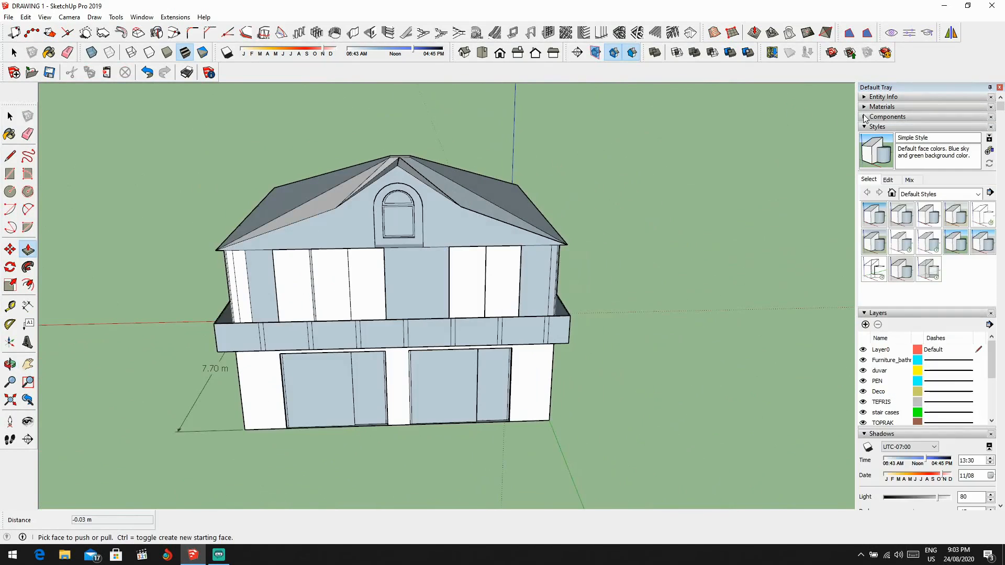
{"action": "left_click", "coordinate": [864, 117]}
{"action": "left_click", "coordinate": [866, 118]}
{"action": "scroll", "coordinate": [907, 331], "scroll_direction": "down", "scroll_amount": 5}
{"action": "scroll", "coordinate": [903, 287], "scroll_direction": "up", "scroll_amount": 4}
{"action": "left_click", "coordinate": [865, 127]}
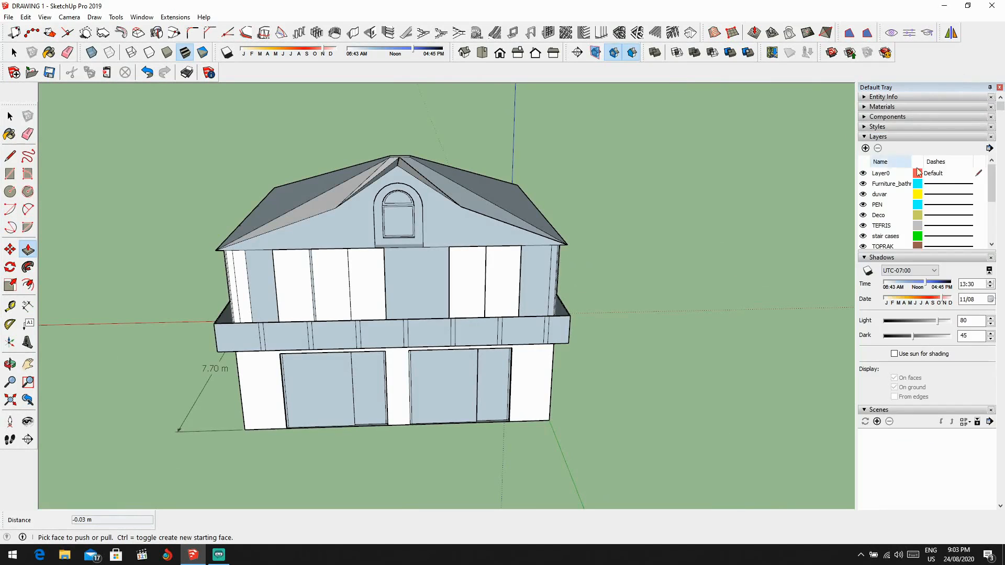
{"action": "left_click", "coordinate": [865, 137]}
{"action": "left_click", "coordinate": [865, 147]}
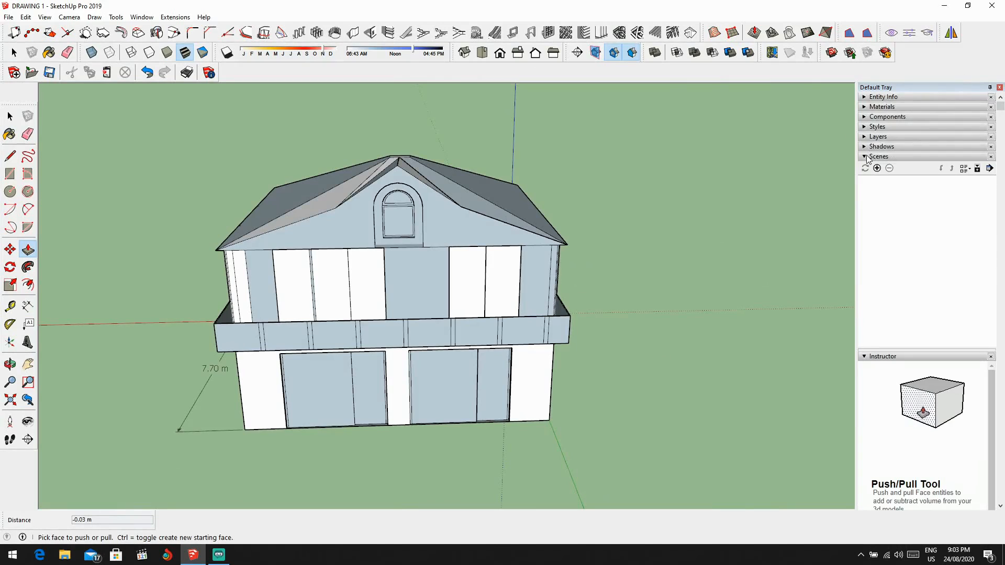
{"action": "left_click", "coordinate": [865, 157]}
{"action": "left_click", "coordinate": [868, 168]}
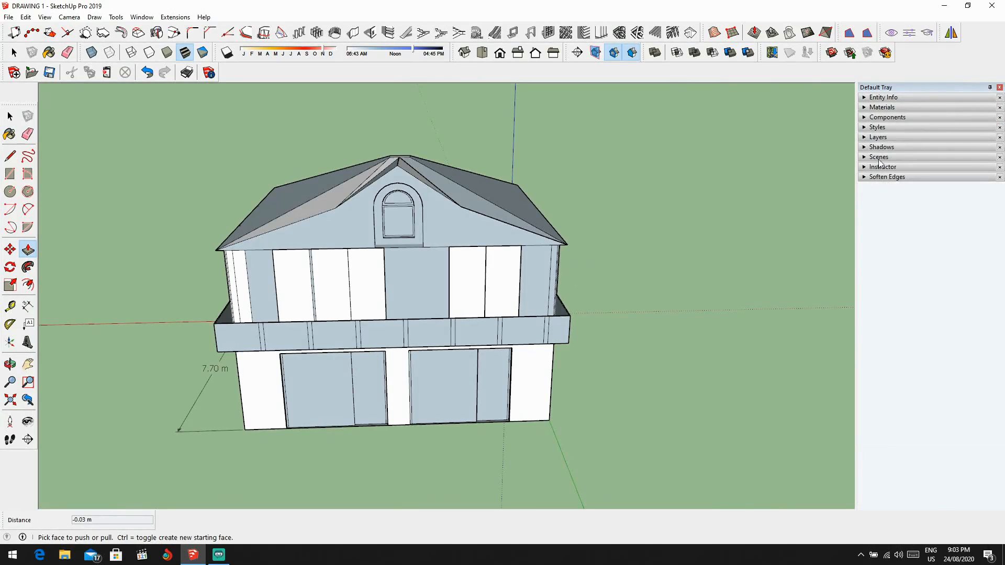
Step: View the Entity Info of the rightmost white panel on the upper floor and collapse that section again
{"action": "left_click", "coordinate": [867, 98]}
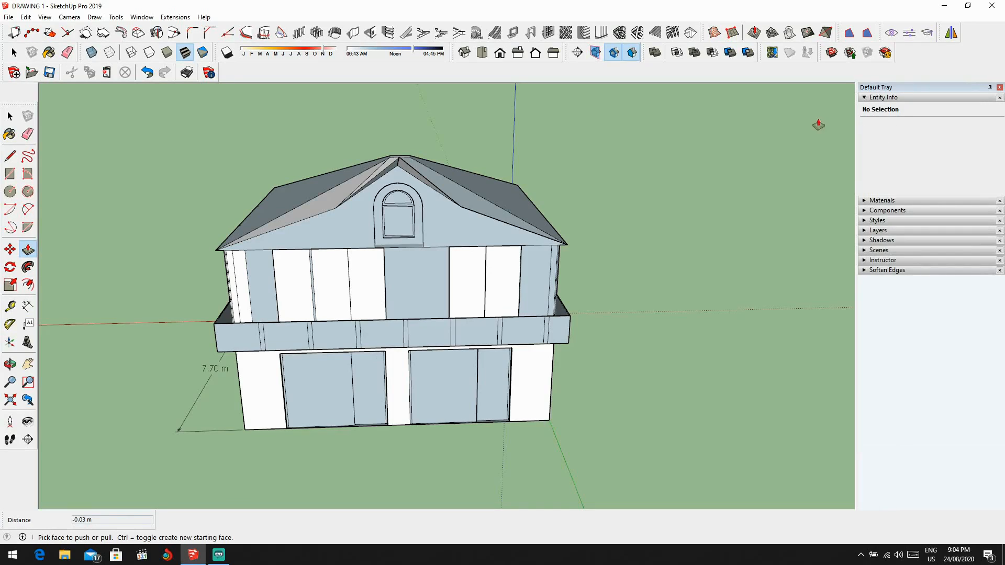
{"action": "left_click", "coordinate": [8, 116]}
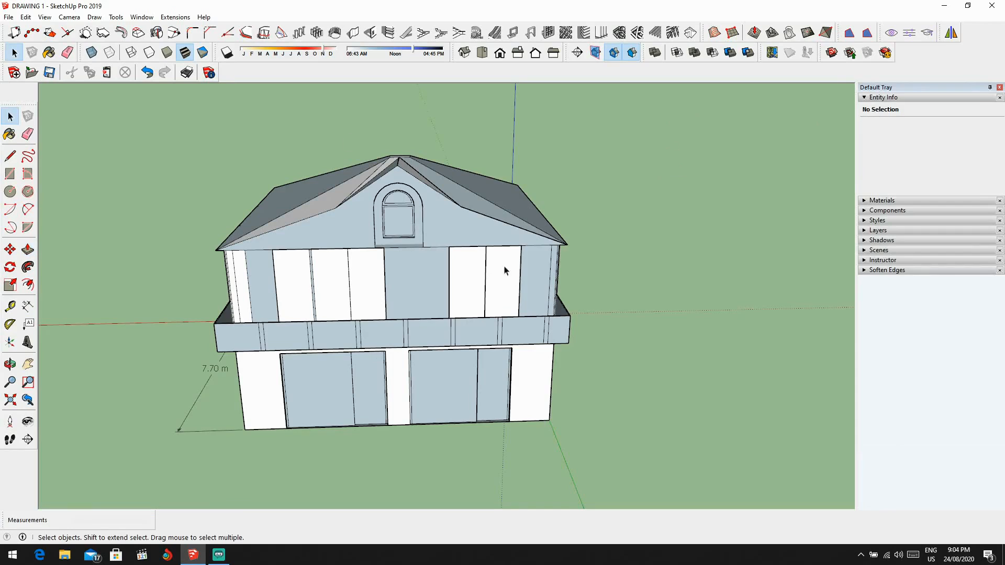
{"action": "scroll", "coordinate": [495, 288], "scroll_direction": "up", "scroll_amount": 3}
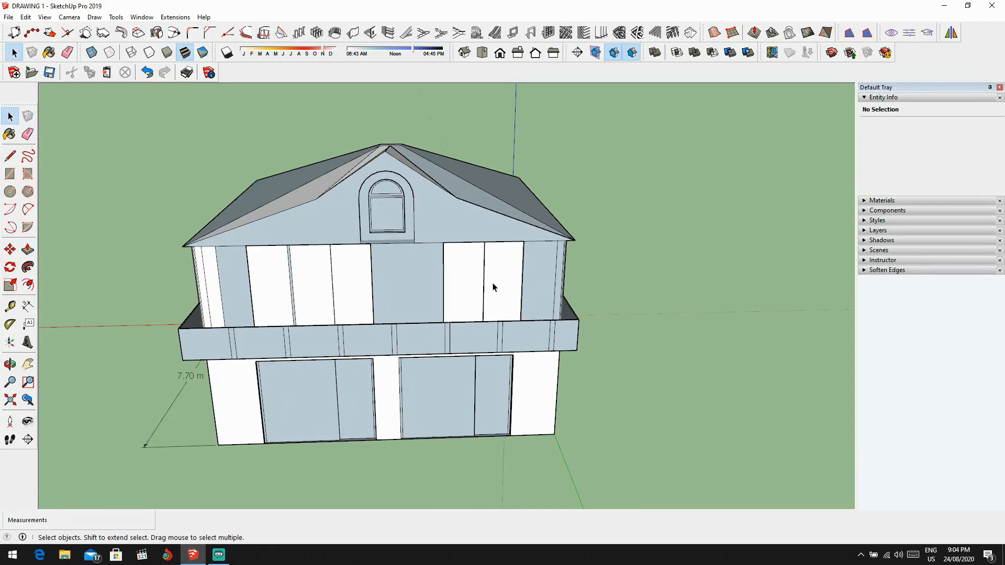
{"action": "left_click", "coordinate": [495, 288]}
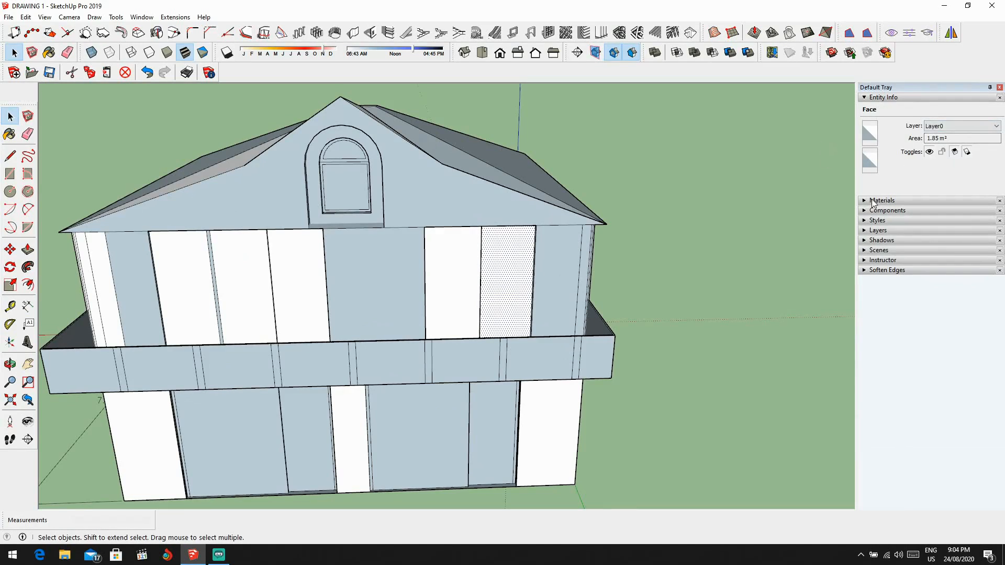
{"action": "left_click", "coordinate": [864, 99]}
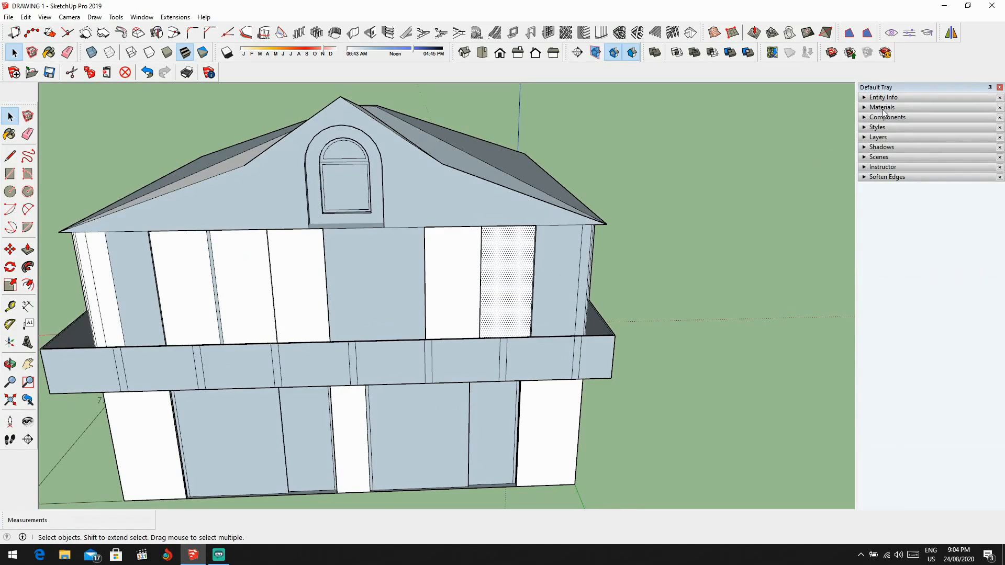
Step: Examine the roof slopes, gable and side walls of the house from several angles
{"action": "scroll", "coordinate": [596, 213], "scroll_direction": "down", "scroll_amount": 3}
{"action": "middle_click_drag", "start_coordinate": [595, 213], "coordinate": [806, 209]}
{"action": "scroll", "coordinate": [839, 130], "scroll_direction": "up", "scroll_amount": 1}
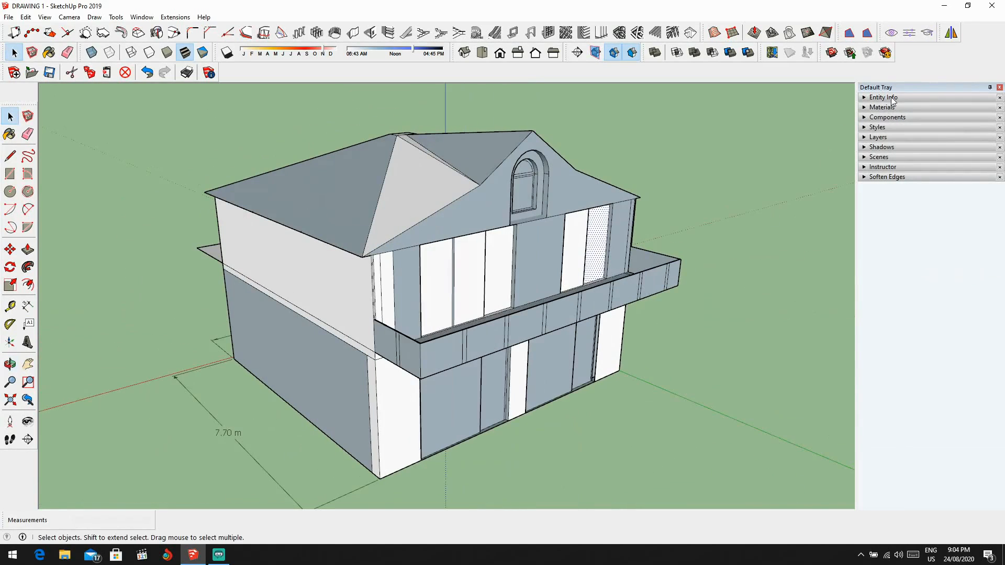
{"action": "middle_click_drag", "start_coordinate": [442, 224], "coordinate": [411, 269]}
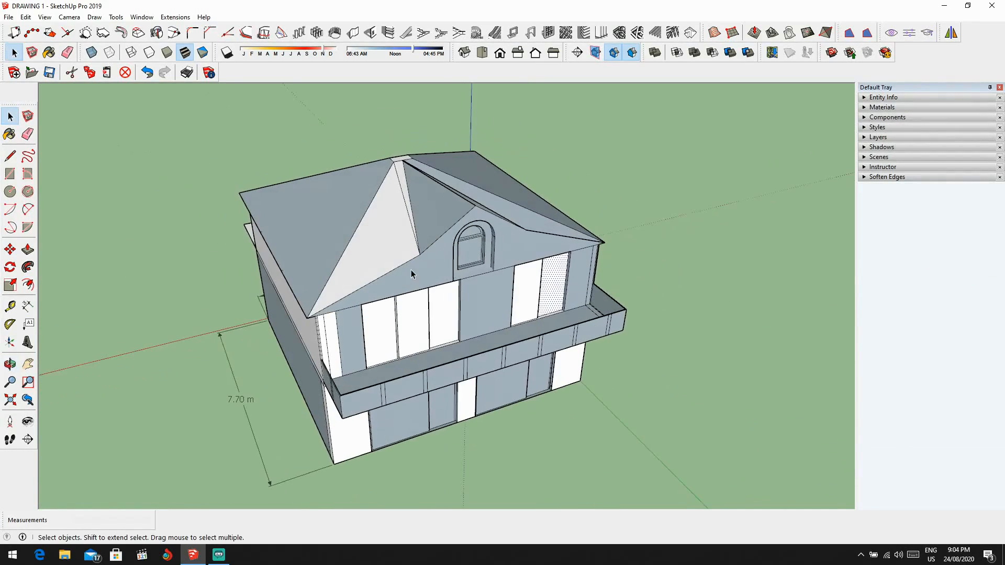
{"action": "middle_click_drag", "start_coordinate": [538, 247], "coordinate": [258, 288]}
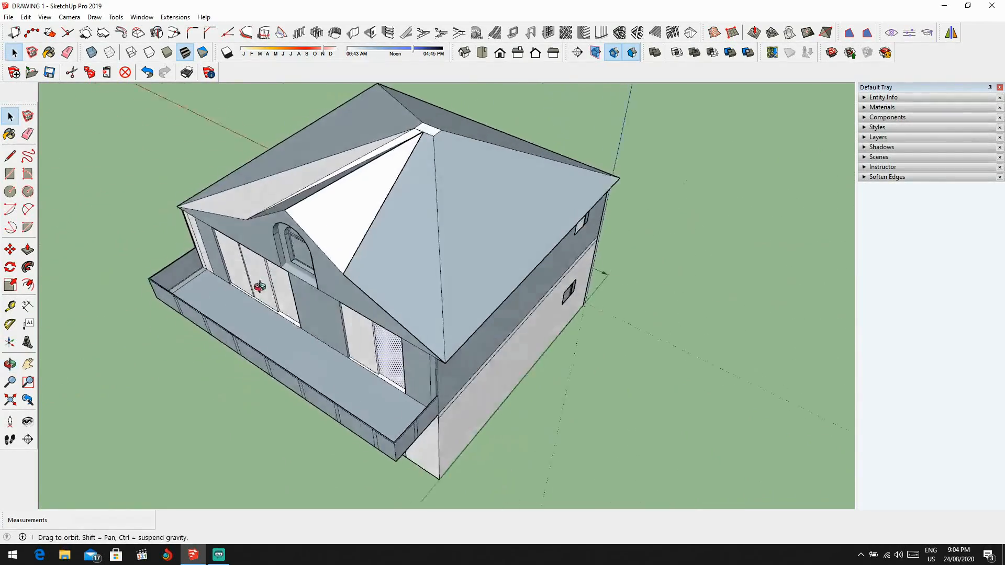
{"action": "scroll", "coordinate": [324, 181], "scroll_direction": "up", "scroll_amount": 2}
{"action": "middle_click_drag", "start_coordinate": [325, 181], "coordinate": [369, 104]}
{"action": "left_click", "coordinate": [336, 175]}
{"action": "middle_click_drag", "start_coordinate": [336, 175], "coordinate": [402, 231]}
{"action": "scroll", "coordinate": [498, 212], "scroll_direction": "up", "scroll_amount": 2}
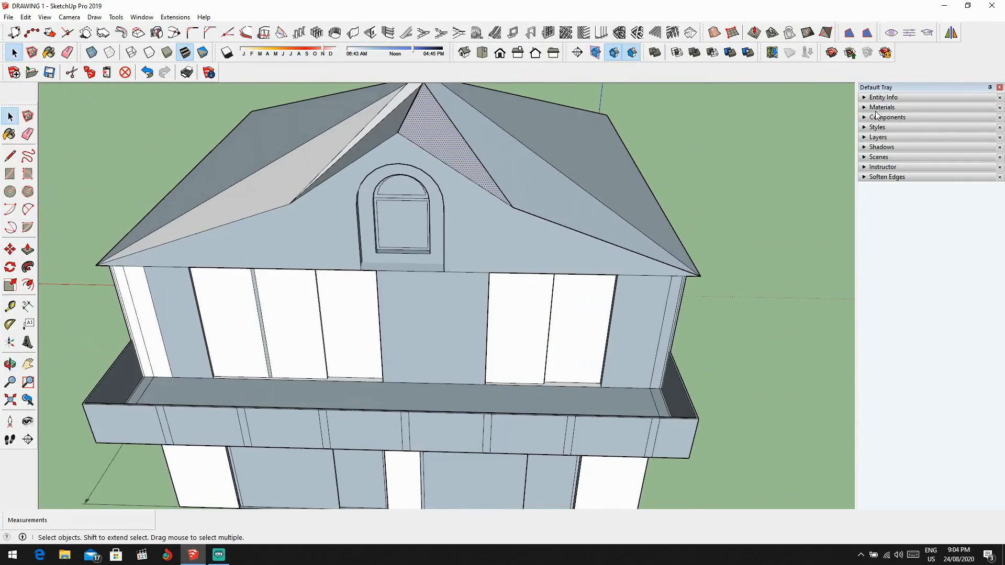
{"action": "scroll", "coordinate": [517, 245], "scroll_direction": "down", "scroll_amount": 4}
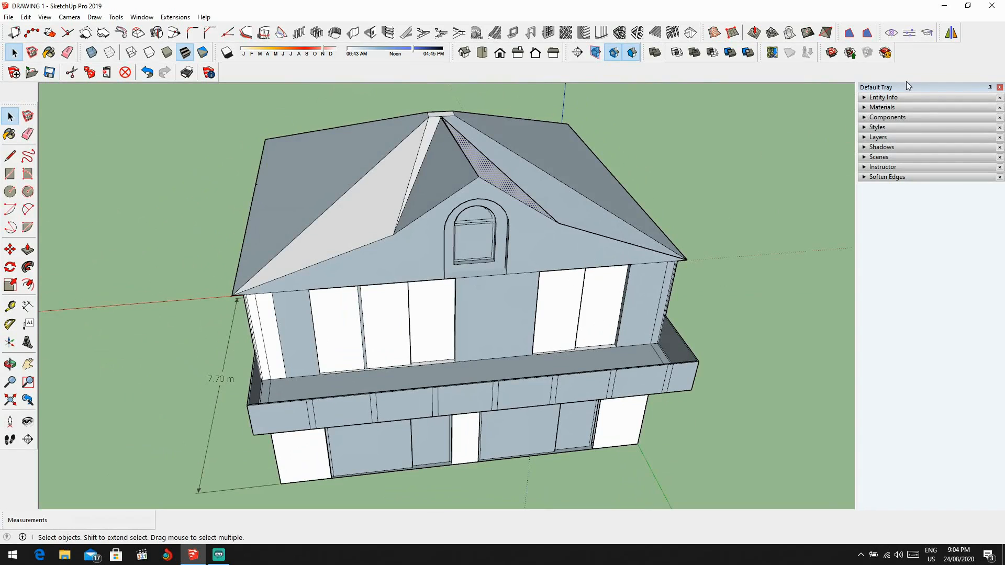
Step: Expand the Materials section and browse the Colors collection
{"action": "left_click", "coordinate": [874, 107]}
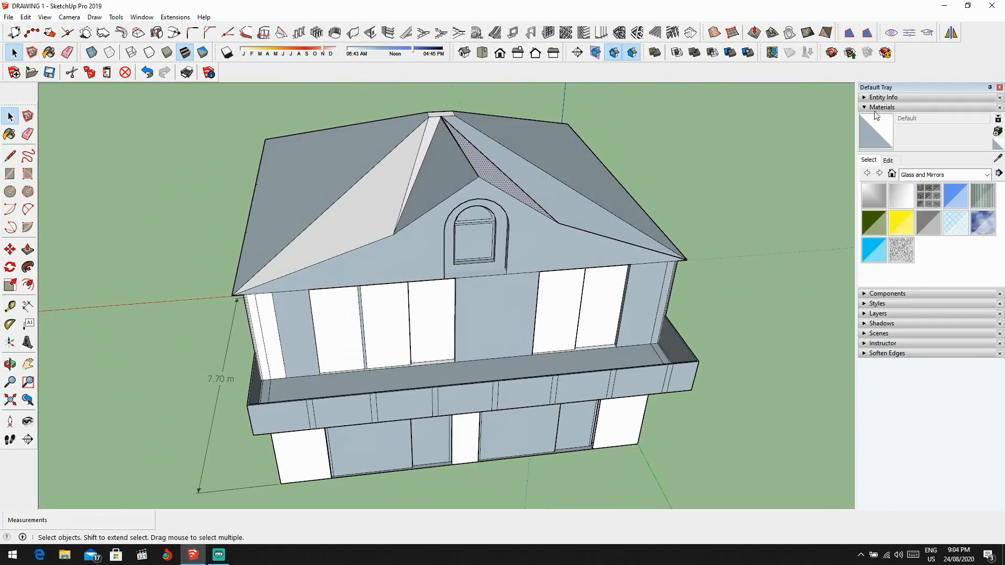
{"action": "scroll", "coordinate": [644, 264], "scroll_direction": "down", "scroll_amount": 2}
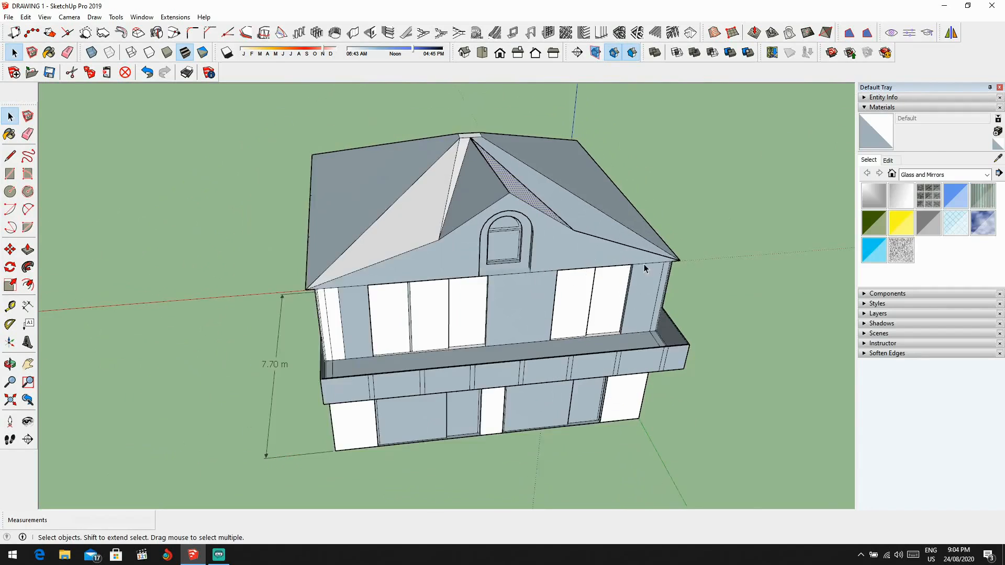
{"action": "middle_click_drag", "start_coordinate": [644, 264], "coordinate": [690, 253]}
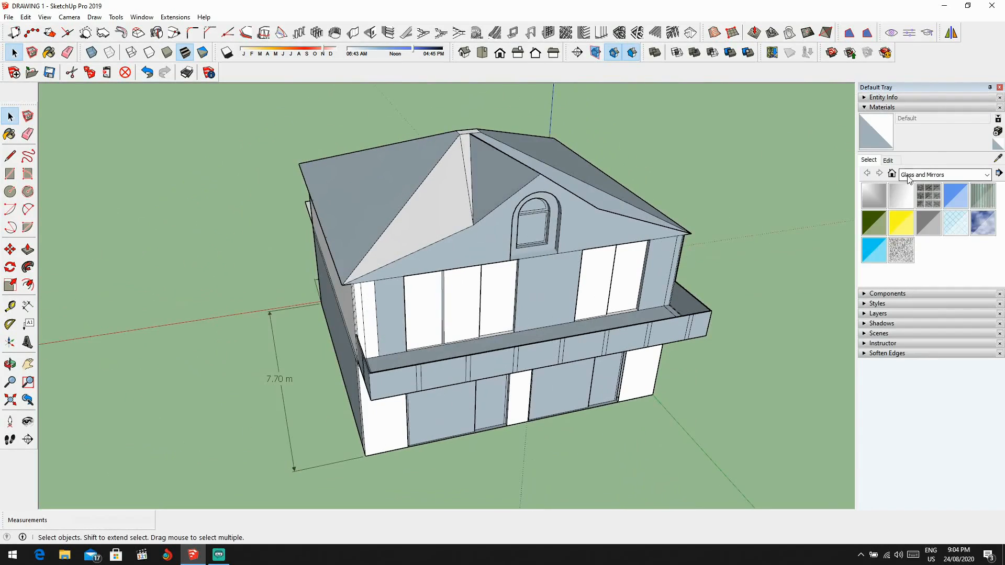
{"action": "left_click", "coordinate": [988, 175]}
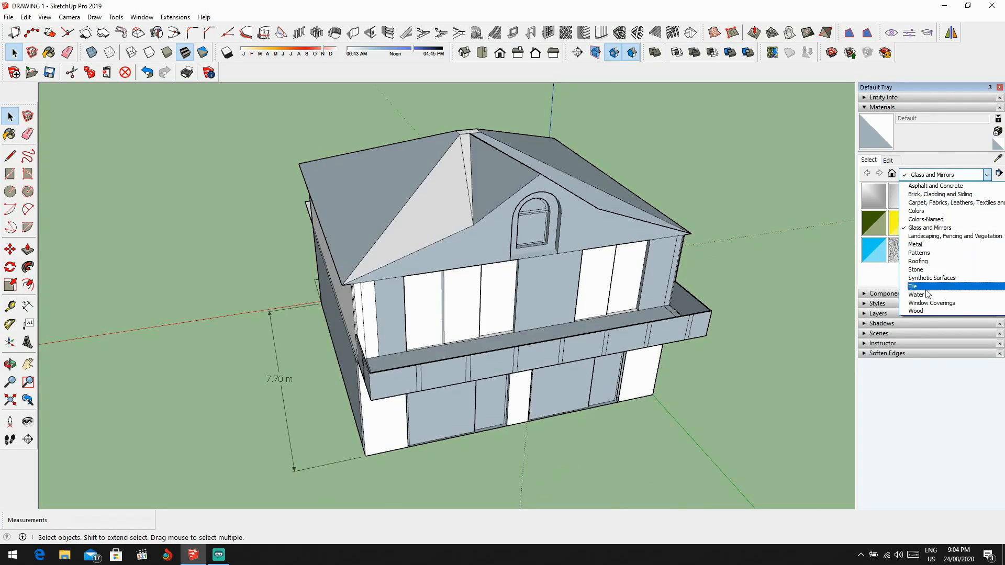
{"action": "left_click", "coordinate": [923, 211]}
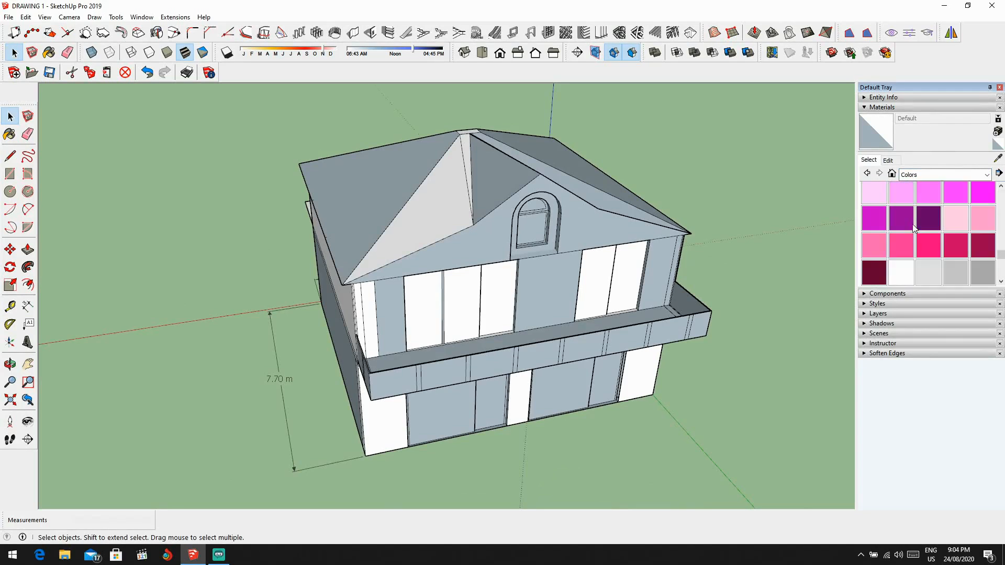
{"action": "scroll", "coordinate": [583, 288], "scroll_direction": "up", "scroll_amount": 3}
{"action": "middle_click_drag", "start_coordinate": [583, 289], "coordinate": [496, 290]}
{"action": "scroll", "coordinate": [630, 267], "scroll_direction": "down", "scroll_amount": 4}
Step: Open the Roofing material collection and choose Roofing Scalloped Ornate
{"action": "left_click", "coordinate": [948, 175]}
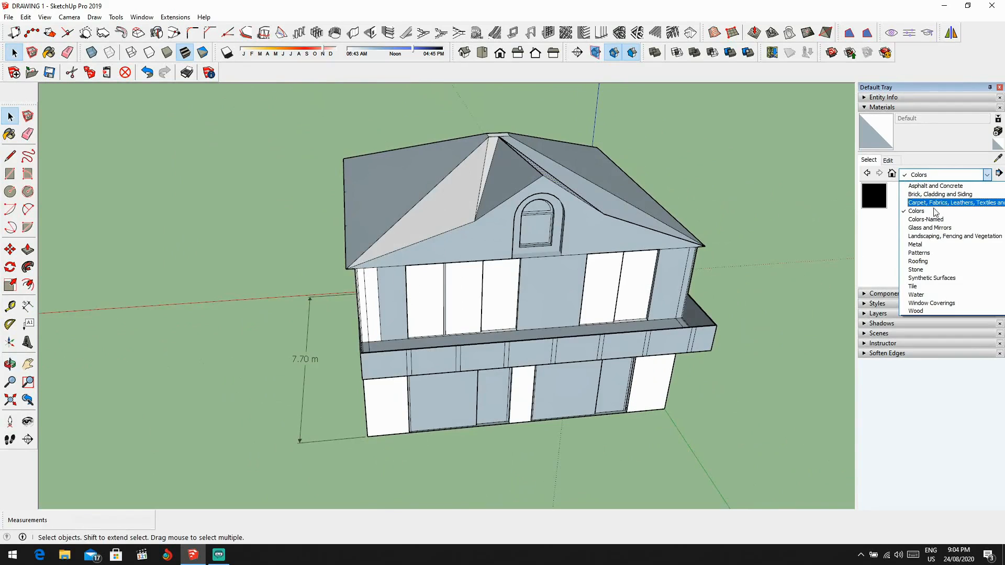
{"action": "left_click", "coordinate": [934, 261]}
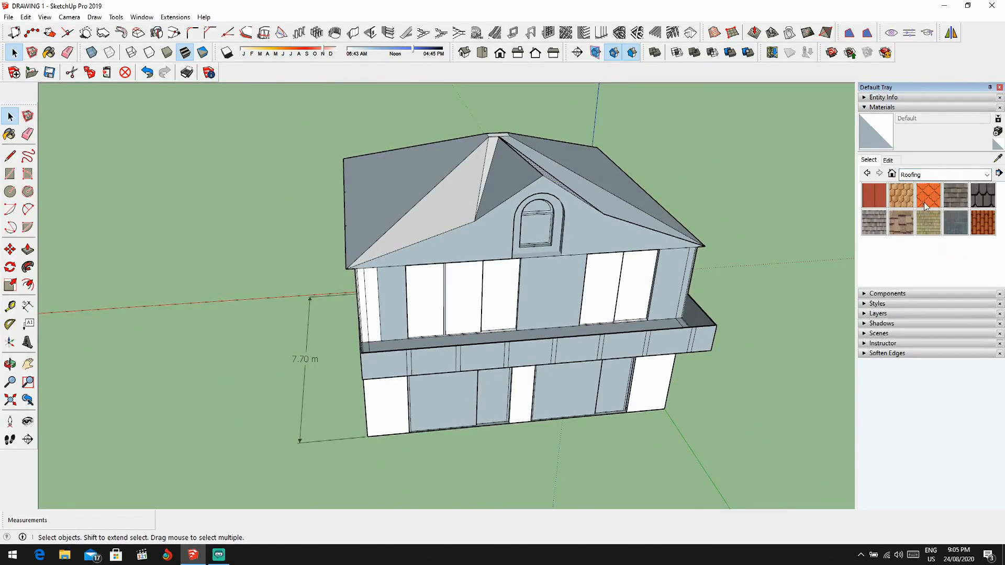
{"action": "left_click", "coordinate": [917, 206]}
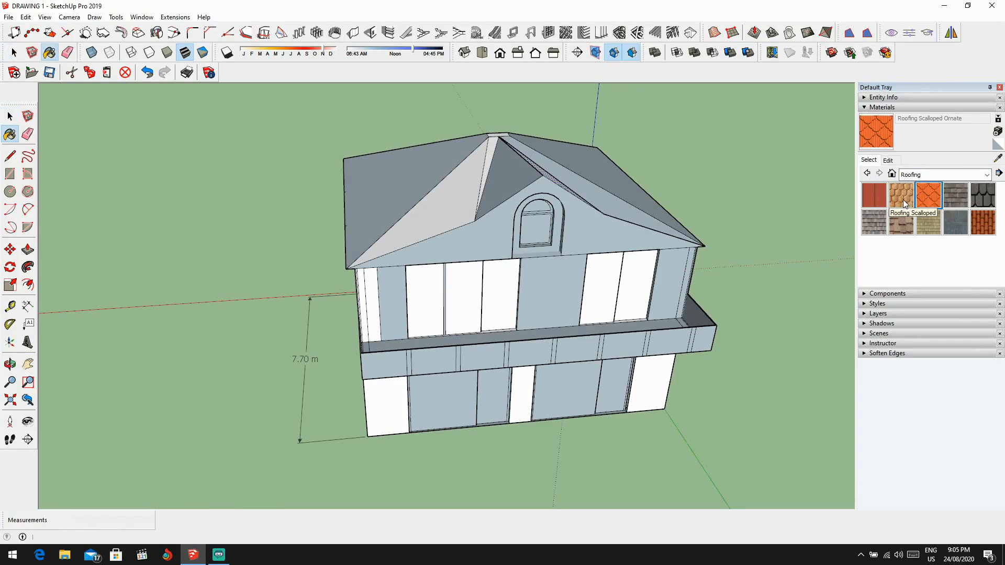
Step: Try Roofing Scalloped, Roofing Shingles GAF Estates and Roofing Shingles Multi on the gable's left roof slope
{"action": "left_click", "coordinate": [901, 198]}
{"action": "left_click", "coordinate": [513, 176]}
{"action": "mouse_move", "coordinate": [513, 175]}
{"action": "middle_mouse_down"}
{"action": "mouse_move", "coordinate": [545, 234]}
{"action": "mouse_move", "coordinate": [571, 231]}
{"action": "middle_mouse_up"}
{"action": "left_click", "coordinate": [979, 195]}
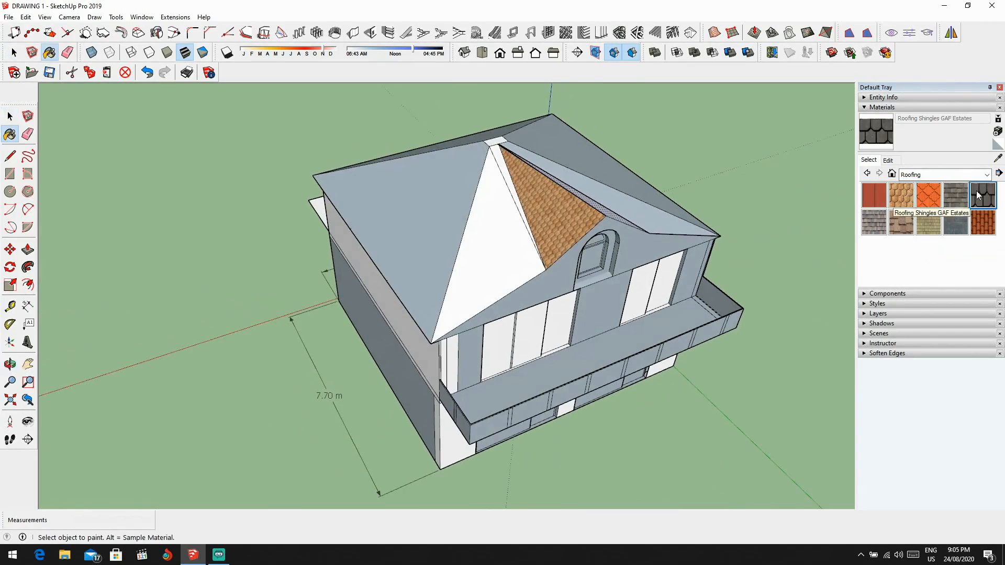
{"action": "left_click", "coordinate": [580, 198]}
{"action": "left_click", "coordinate": [901, 223]}
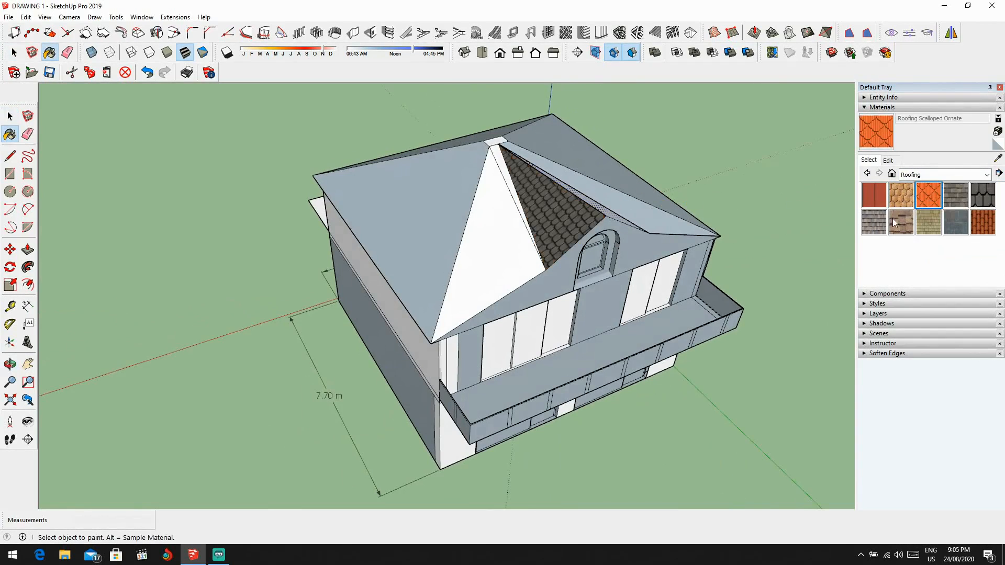
{"action": "left_click", "coordinate": [590, 207]}
{"action": "middle_click_drag", "start_coordinate": [616, 203], "coordinate": [565, 227]}
{"action": "left_click", "coordinate": [884, 225]}
{"action": "left_click", "coordinate": [566, 231]}
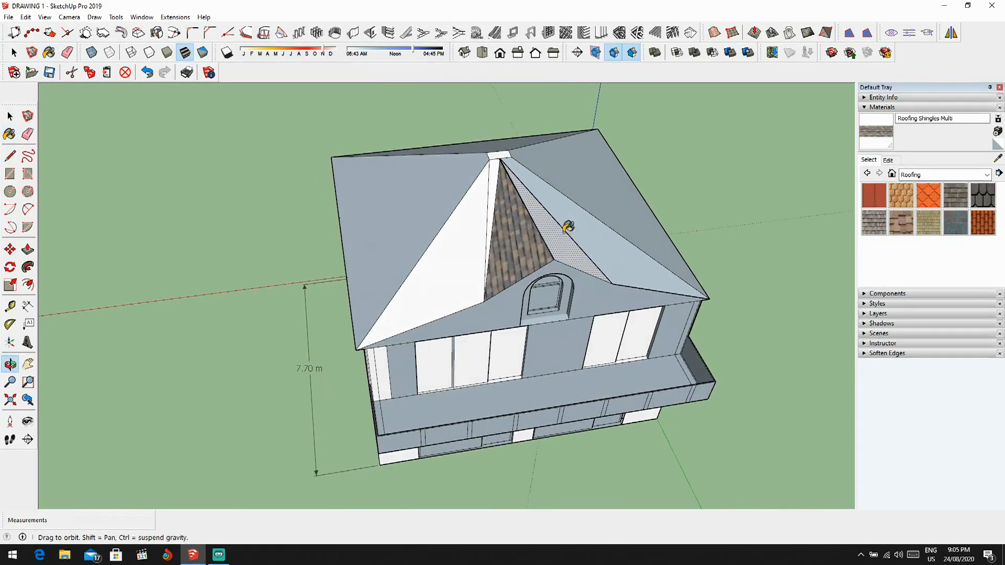
Step: Paint the roof slopes around the front gable and the strip beneath its arched window with Roofing Scalloped Ornate
{"action": "middle_click_drag", "start_coordinate": [678, 228], "coordinate": [628, 226]}
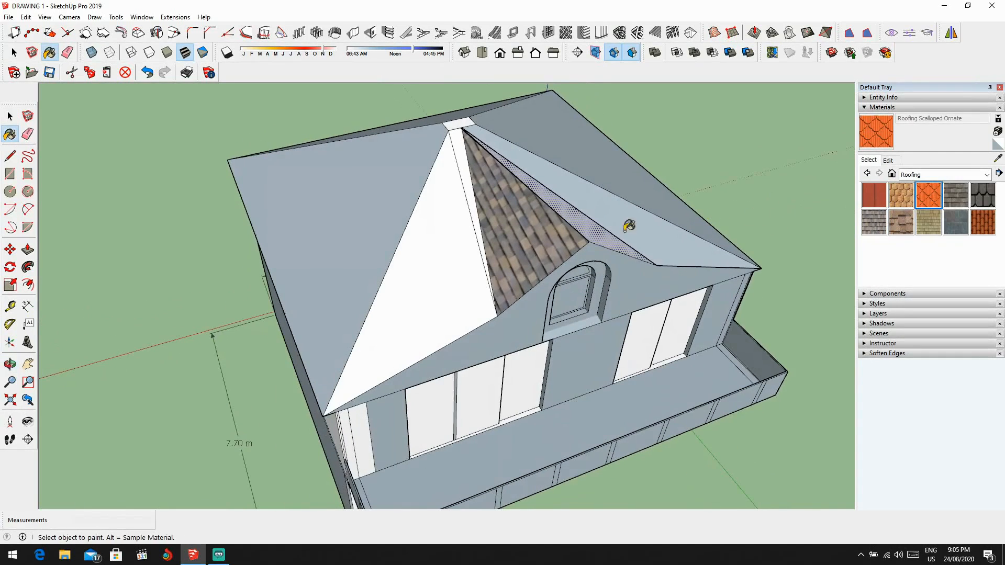
{"action": "left_click", "coordinate": [507, 224]}
{"action": "left_click", "coordinate": [462, 185]}
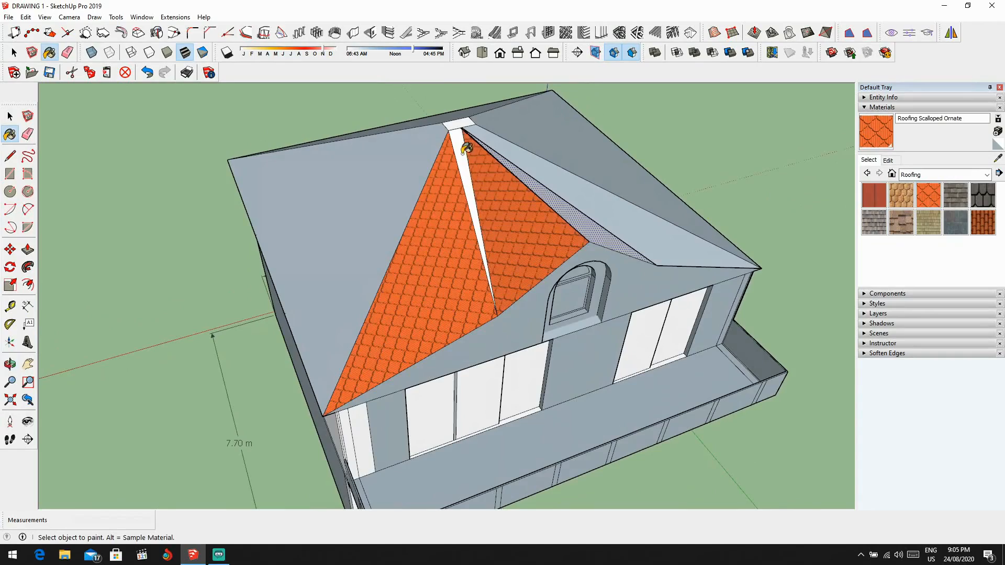
{"action": "left_click", "coordinate": [522, 164]}
{"action": "middle_click_drag", "start_coordinate": [539, 173], "coordinate": [471, 220]}
Step: Paint the main roof's two side slopes and rear slope with Roofing Scalloped Ornate
{"action": "left_click", "coordinate": [600, 186]}
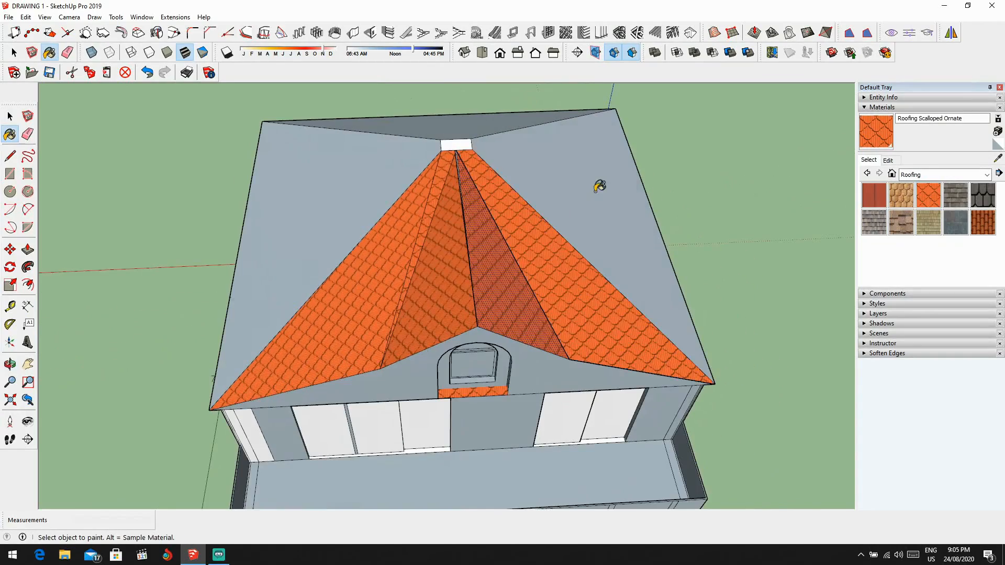
{"action": "middle_click_drag", "start_coordinate": [599, 186], "coordinate": [422, 231]}
{"action": "left_click", "coordinate": [460, 173]}
{"action": "middle_click_drag", "start_coordinate": [460, 172], "coordinate": [407, 198]}
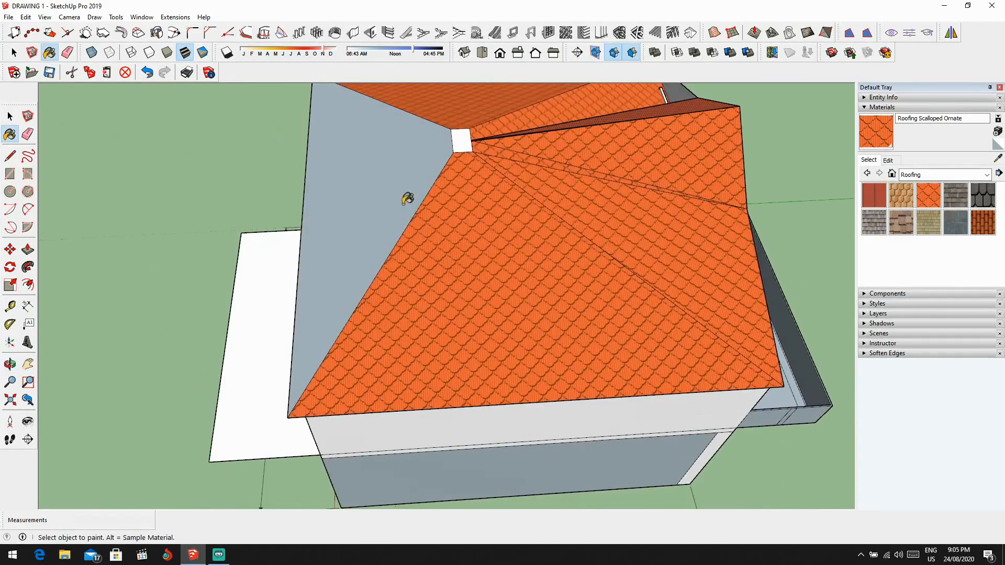
{"action": "left_click", "coordinate": [463, 141]}
{"action": "scroll", "coordinate": [525, 157], "scroll_direction": "down", "scroll_amount": 3}
{"action": "middle_click_drag", "start_coordinate": [608, 161], "coordinate": [302, 103]}
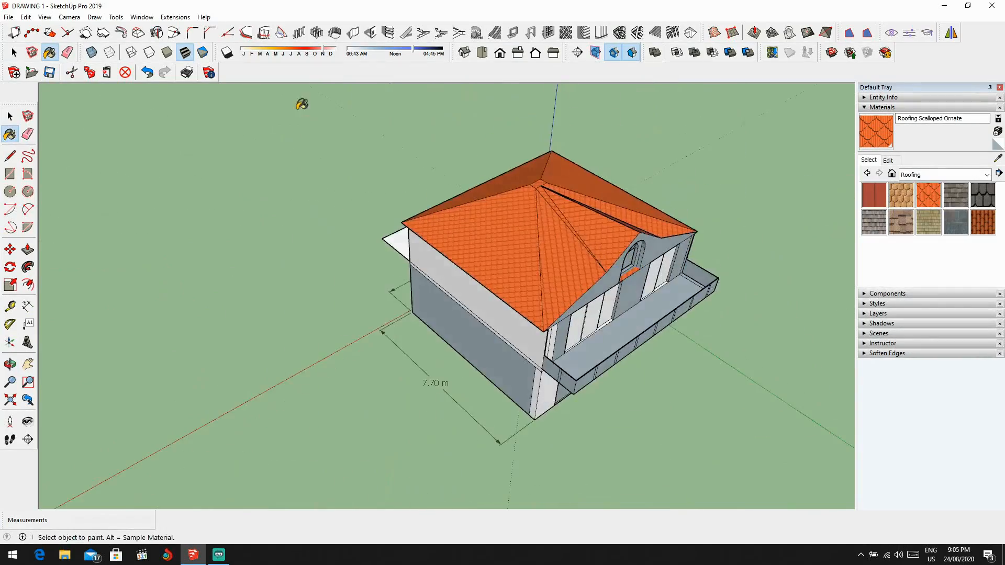
Step: Examine the painted strip beneath the arched gable window and the roof slopes around it
{"action": "scroll", "coordinate": [696, 238], "scroll_direction": "up", "scroll_amount": 1}
{"action": "mouse_move", "coordinate": [696, 238]}
{"action": "middle_mouse_down"}
{"action": "mouse_move", "coordinate": [653, 213]}
{"action": "mouse_move", "coordinate": [608, 244]}
{"action": "middle_mouse_up"}
{"action": "scroll", "coordinate": [608, 244], "scroll_direction": "up", "scroll_amount": 2}
{"action": "scroll", "coordinate": [588, 275], "scroll_direction": "up", "scroll_amount": 3}
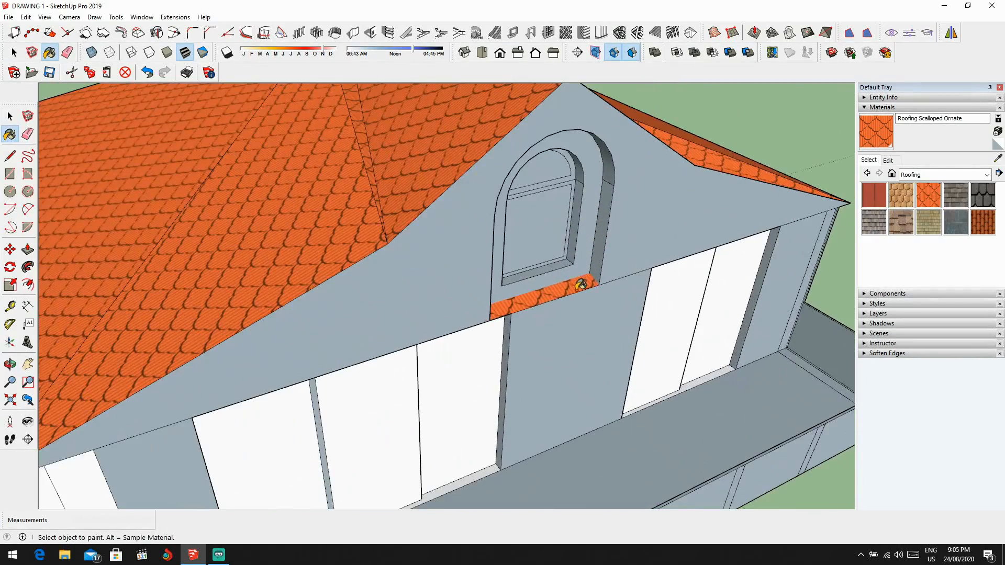
{"action": "scroll", "coordinate": [579, 285], "scroll_direction": "down", "scroll_amount": 4}
{"action": "key", "text": "space"}
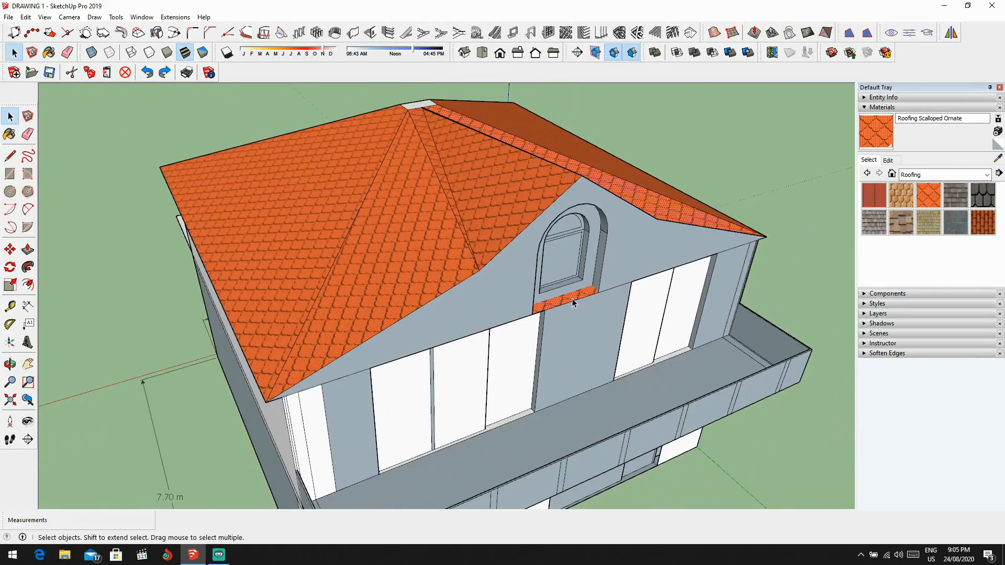
{"action": "scroll", "coordinate": [574, 302], "scroll_direction": "down", "scroll_amount": 2}
{"action": "middle_click_drag", "start_coordinate": [576, 300], "coordinate": [545, 300]}
{"action": "scroll", "coordinate": [444, 192], "scroll_direction": "down", "scroll_amount": 2}
{"action": "scroll", "coordinate": [474, 273], "scroll_direction": "up", "scroll_amount": 3}
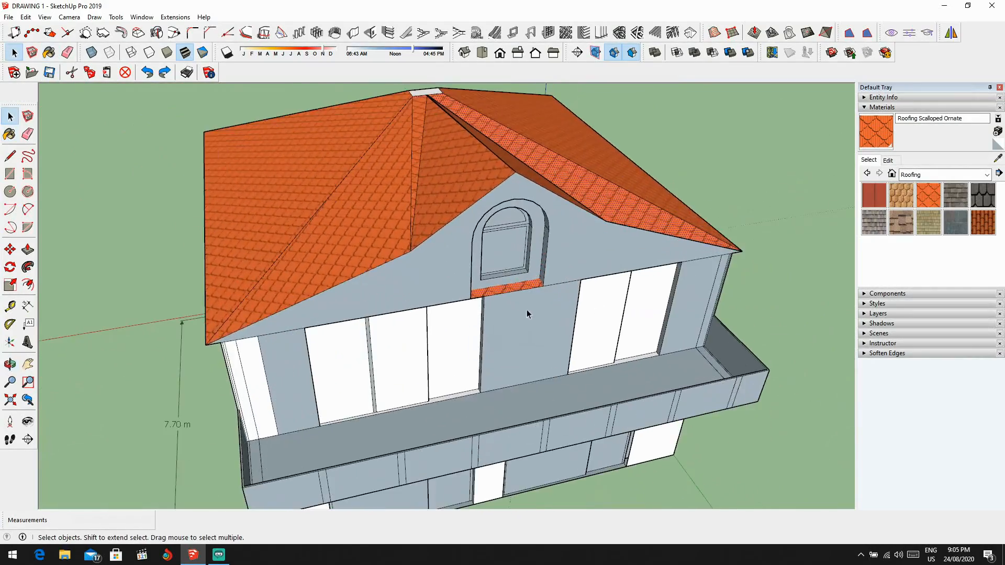
Step: Review the whole front facade, balcony parapet and window panels from several angles
{"action": "scroll", "coordinate": [459, 277], "scroll_direction": "down", "scroll_amount": 2}
{"action": "middle_click_drag", "start_coordinate": [460, 280], "coordinate": [409, 301]}
{"action": "scroll", "coordinate": [624, 303], "scroll_direction": "down", "scroll_amount": 2}
{"action": "middle_click_drag", "start_coordinate": [624, 303], "coordinate": [669, 282]}
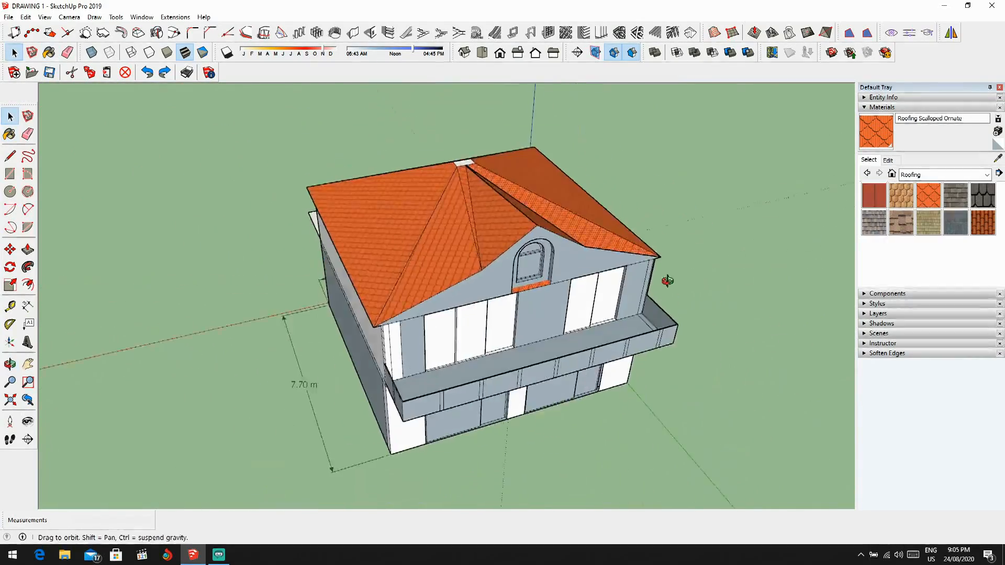
{"action": "scroll", "coordinate": [598, 267], "scroll_direction": "up", "scroll_amount": 3}
{"action": "middle_click_drag", "start_coordinate": [795, 203], "coordinate": [677, 170]}
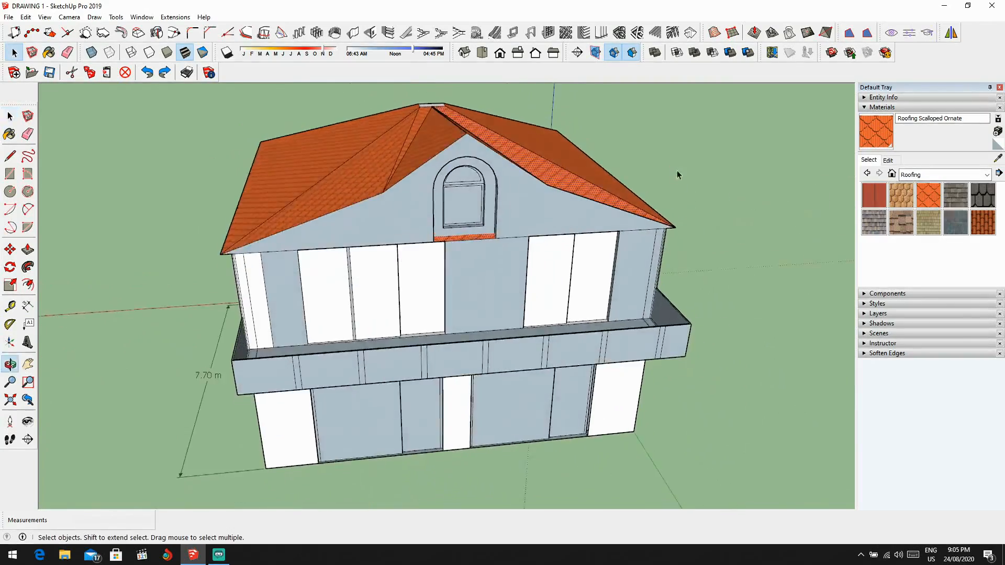
{"action": "scroll", "coordinate": [523, 191], "scroll_direction": "up", "scroll_amount": 3}
{"action": "scroll", "coordinate": [535, 228], "scroll_direction": "down", "scroll_amount": 2}
{"action": "scroll", "coordinate": [506, 286], "scroll_direction": "down", "scroll_amount": 1}
{"action": "mouse_move", "coordinate": [507, 286]}
{"action": "middle_mouse_down"}
{"action": "mouse_move", "coordinate": [629, 324]}
{"action": "mouse_move", "coordinate": [457, 258]}
{"action": "mouse_move", "coordinate": [644, 234]}
{"action": "middle_mouse_up"}
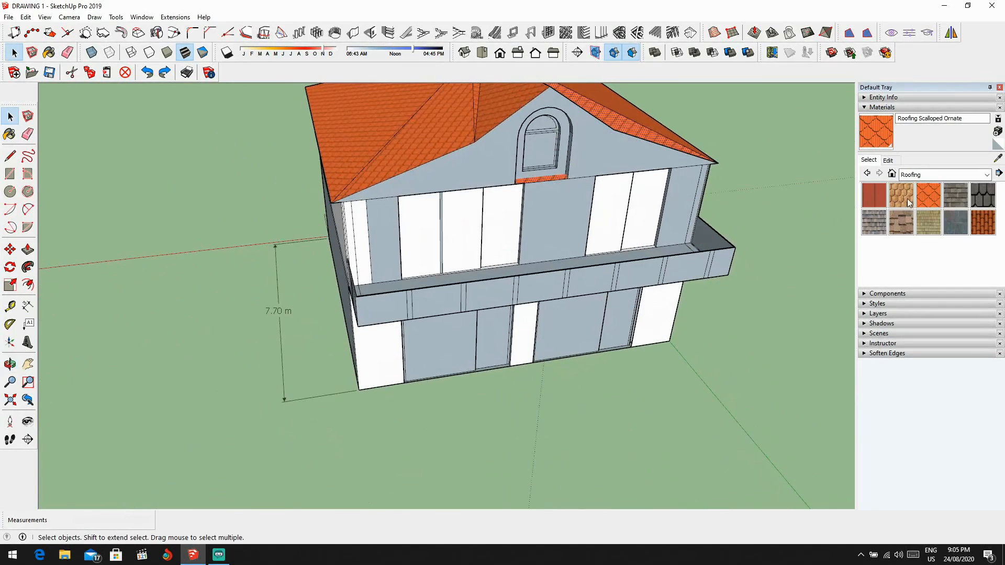
Step: Open the Glass and Mirrors material collection and choose Translucent Glass Tinted
{"action": "left_click", "coordinate": [920, 176]}
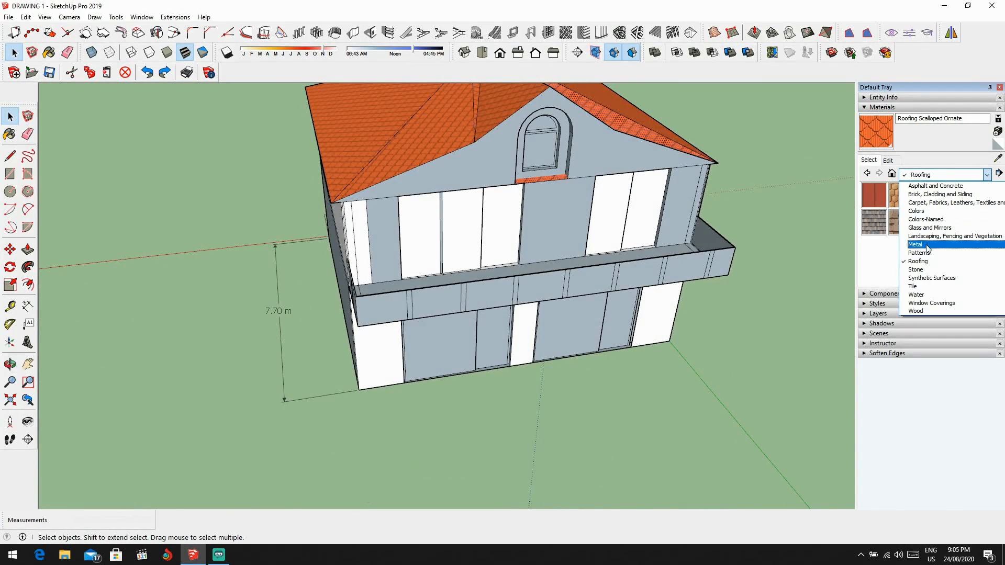
{"action": "left_click", "coordinate": [925, 246]}
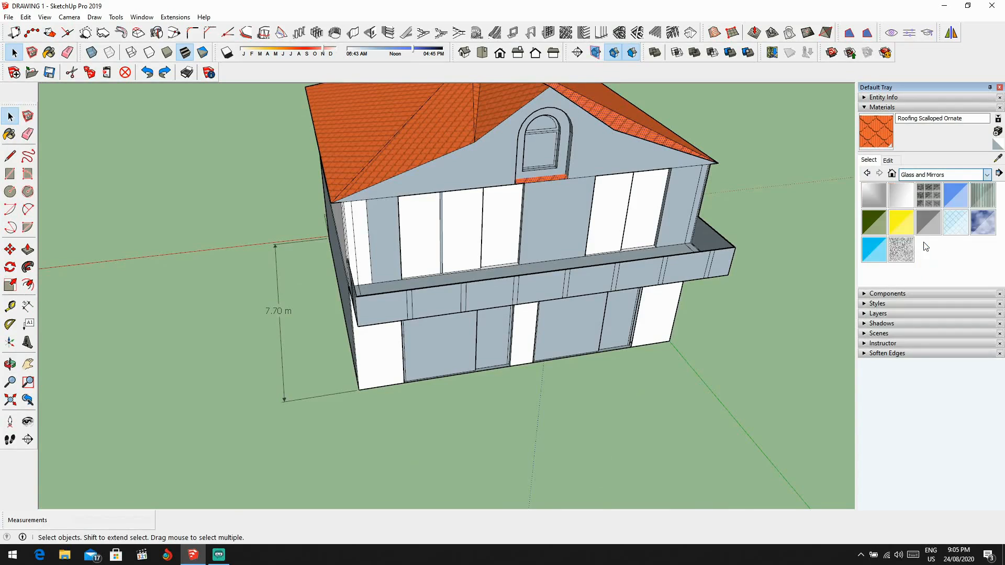
{"action": "left_click", "coordinate": [871, 252]}
Step: Paint the five white window panels on the upper floor's front with Translucent Glass Tinted
{"action": "mouse_move", "coordinate": [514, 225]}
{"action": "middle_mouse_down"}
{"action": "mouse_move", "coordinate": [478, 224]}
{"action": "mouse_move", "coordinate": [770, 202]}
{"action": "middle_mouse_up"}
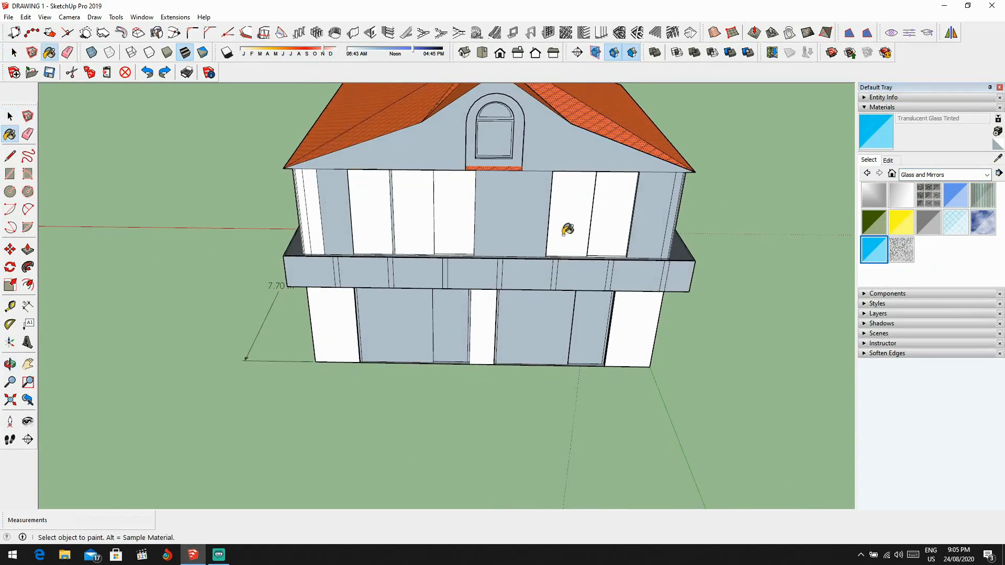
{"action": "scroll", "coordinate": [440, 220], "scroll_direction": "up", "scroll_amount": 3}
{"action": "middle_click_drag", "start_coordinate": [440, 220], "coordinate": [485, 197]}
{"action": "left_click", "coordinate": [492, 195]}
{"action": "left_click", "coordinate": [450, 199]}
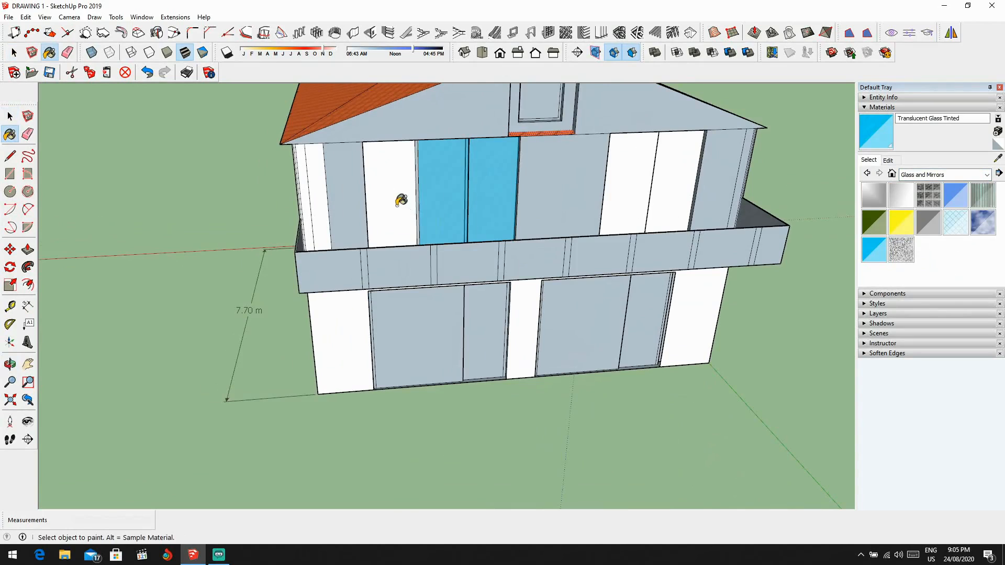
{"action": "left_click", "coordinate": [401, 200]}
{"action": "left_click", "coordinate": [642, 197]}
{"action": "left_click", "coordinate": [686, 202]}
Step: Apply Translucent Glass Tinted to the ground-floor front panels and the rear upper-floor door panels
{"action": "scroll", "coordinate": [684, 262], "scroll_direction": "down", "scroll_amount": 2}
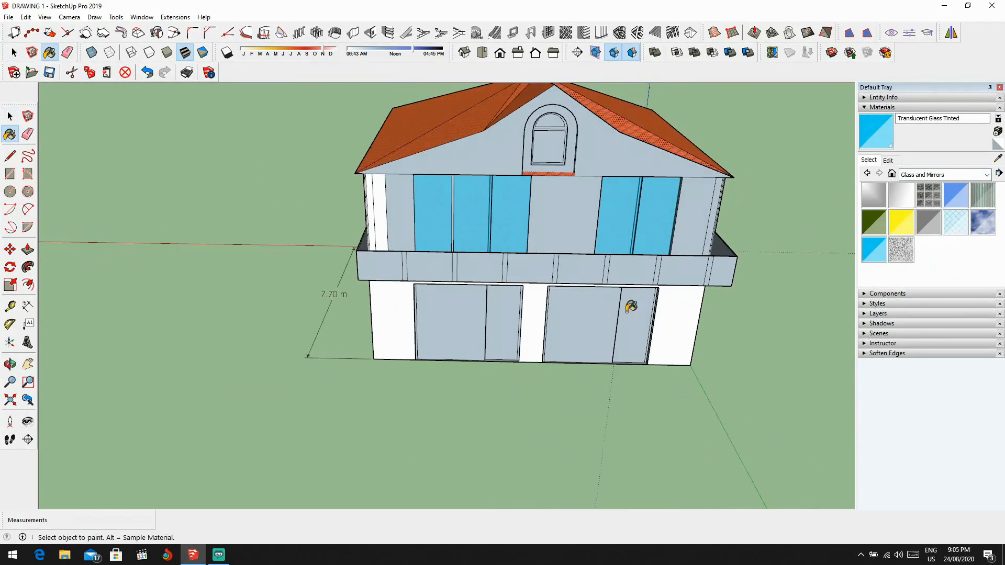
{"action": "middle_click_drag", "start_coordinate": [462, 323], "coordinate": [875, 327]}
{"action": "middle_click_drag", "start_coordinate": [602, 261], "coordinate": [916, 214]}
{"action": "scroll", "coordinate": [493, 302], "scroll_direction": "up", "scroll_amount": 4}
{"action": "left_click", "coordinate": [360, 146]}
{"action": "left_click", "coordinate": [315, 127]}
{"action": "scroll", "coordinate": [417, 199], "scroll_direction": "down", "scroll_amount": 5}
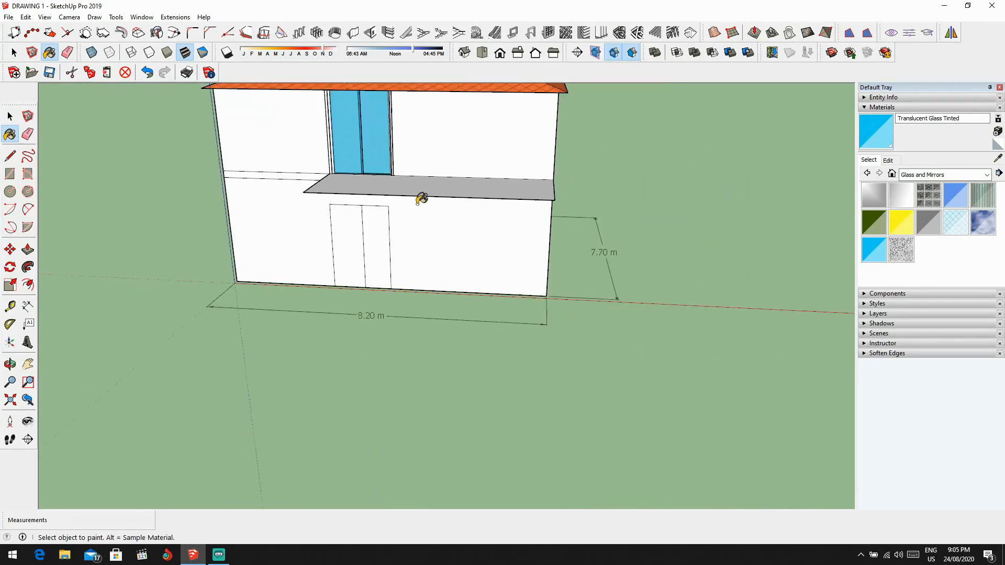
Step: Examine the rear wall, the projecting rear slab and the roof's open gap beside the gable from above
{"action": "mouse_move", "coordinate": [404, 226]}
{"action": "middle_mouse_down", "text": "shift"}
{"action": "mouse_move", "coordinate": [395, 273]}
{"action": "mouse_move", "coordinate": [224, 262]}
{"action": "middle_mouse_up", "text": "shift"}
{"action": "scroll", "coordinate": [393, 284], "scroll_direction": "up", "scroll_amount": 2}
{"action": "scroll", "coordinate": [353, 267], "scroll_direction": "up", "scroll_amount": 1}
{"action": "scroll", "coordinate": [354, 271], "scroll_direction": "down", "scroll_amount": 3}
{"action": "middle_click_drag", "start_coordinate": [430, 194], "coordinate": [585, 261]}
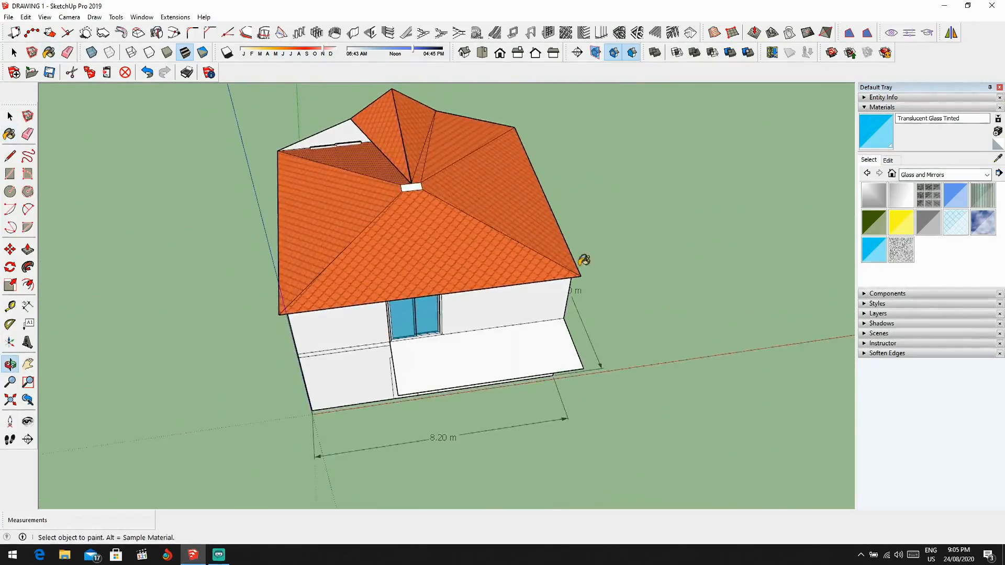
{"action": "scroll", "coordinate": [418, 167], "scroll_direction": "up", "scroll_amount": 3}
{"action": "middle_click_drag", "start_coordinate": [419, 152], "coordinate": [544, 157]}
{"action": "scroll", "coordinate": [521, 157], "scroll_direction": "down", "scroll_amount": 1}
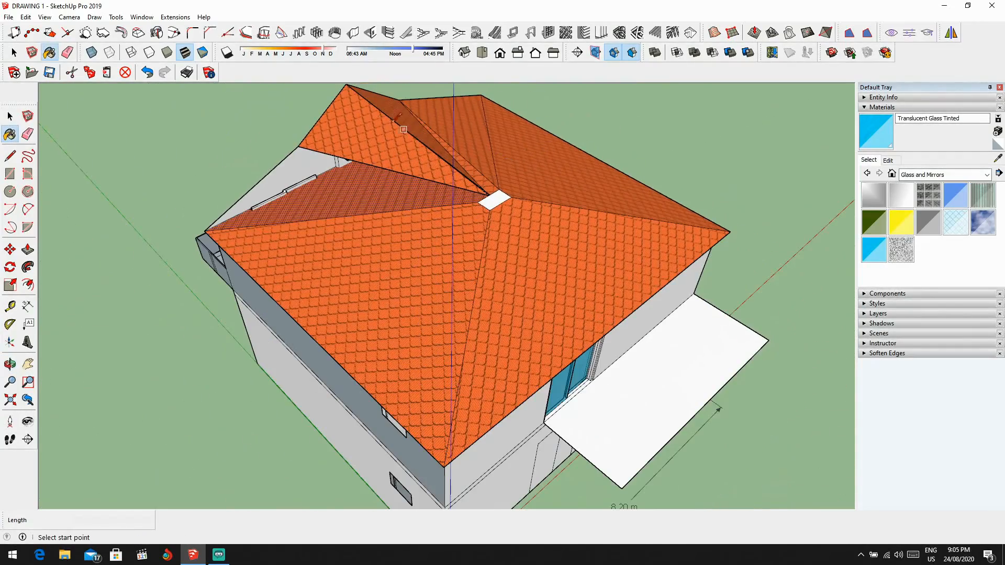
Step: Replace the recessed roof slope beside the gable with faces drawn from the flat roof cap to the gable's bend
{"action": "scroll", "coordinate": [394, 122], "scroll_direction": "up", "scroll_amount": 2}
{"action": "middle_click_drag", "start_coordinate": [372, 152], "coordinate": [575, 171]}
{"action": "scroll", "coordinate": [477, 228], "scroll_direction": "up", "scroll_amount": 3}
{"action": "middle_click_drag", "start_coordinate": [477, 228], "coordinate": [652, 226]}
{"action": "scroll", "coordinate": [271, 317], "scroll_direction": "down", "scroll_amount": 6}
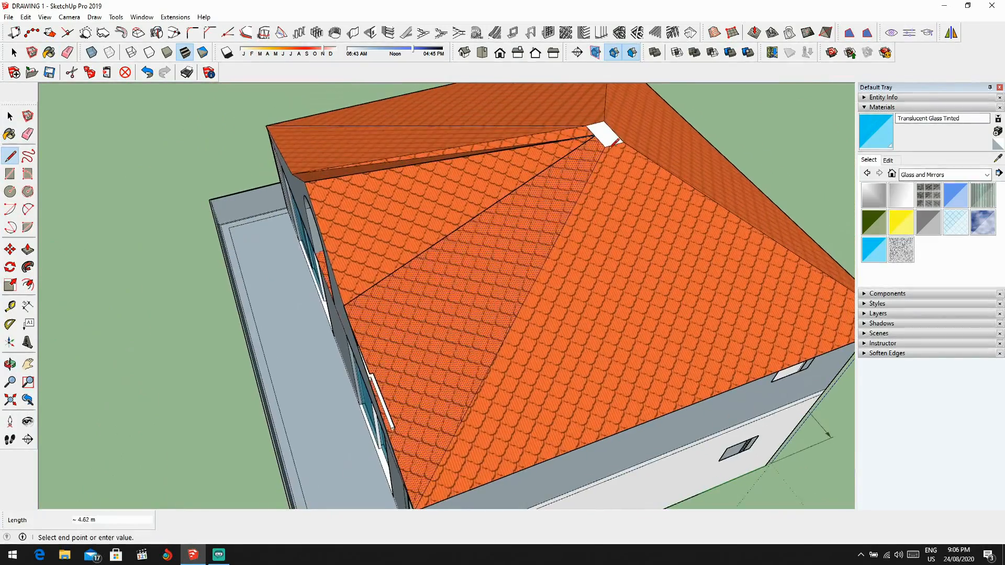
{"action": "key", "text": "Delete"}
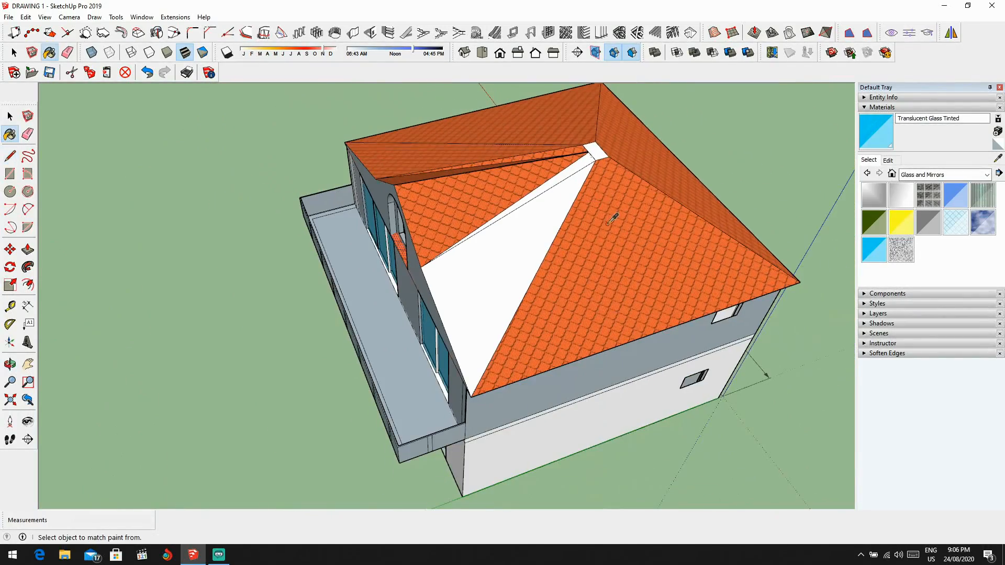
Step: Sample Roofing Scalloped Ornate from the neighbouring slope and paint the new white roof faces with it
{"action": "left_click", "coordinate": [560, 199]}
{"action": "scroll", "coordinate": [581, 162], "scroll_direction": "down", "scroll_amount": 4}
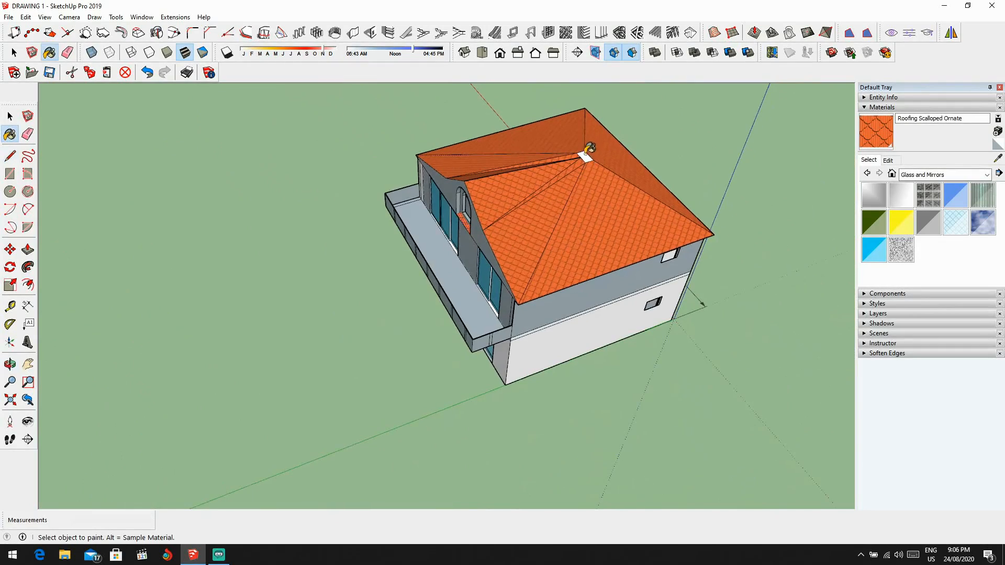
{"action": "mouse_move", "coordinate": [589, 152]}
{"action": "middle_mouse_down"}
{"action": "mouse_move", "coordinate": [682, 287]}
{"action": "mouse_move", "coordinate": [603, 347]}
{"action": "middle_mouse_up"}
{"action": "key", "text": "space"}
{"action": "scroll", "coordinate": [602, 347], "scroll_direction": "up", "scroll_amount": 5}
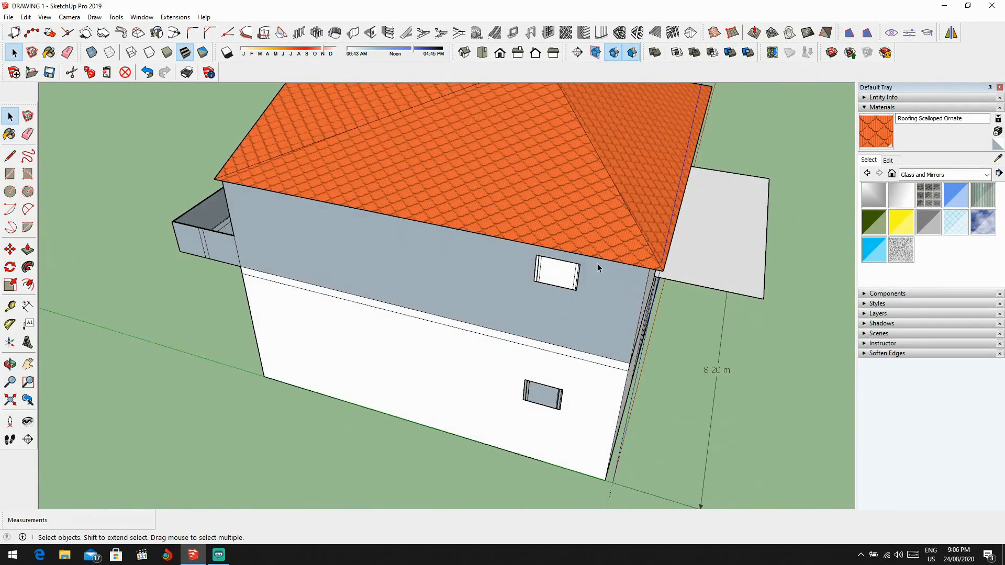
{"action": "key", "text": "b"}
{"action": "scroll", "coordinate": [547, 254], "scroll_direction": "down", "scroll_amount": 2}
{"action": "mouse_move", "coordinate": [547, 255]}
{"action": "middle_mouse_down"}
{"action": "mouse_move", "coordinate": [534, 234]}
{"action": "mouse_move", "coordinate": [446, 214]}
{"action": "middle_mouse_up"}
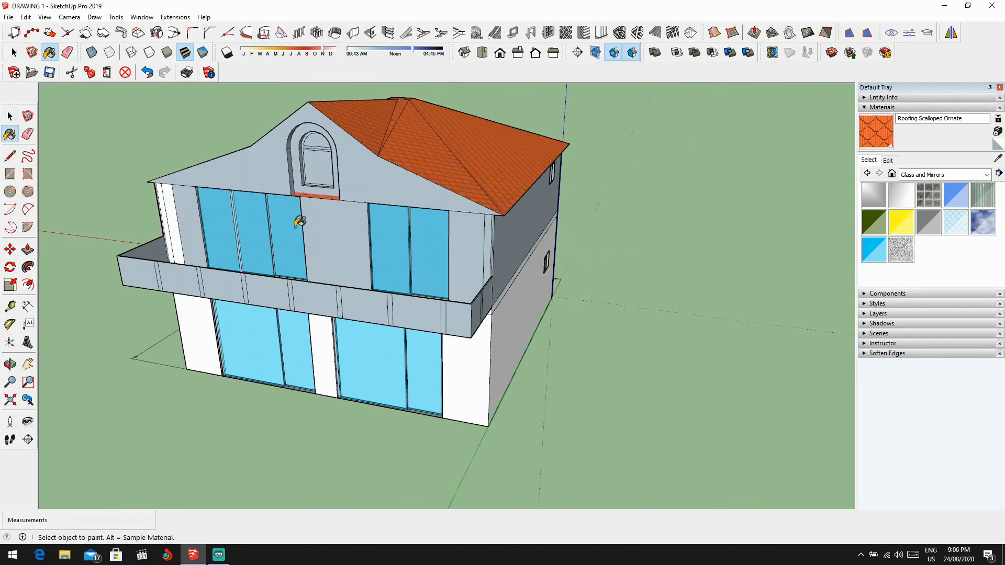
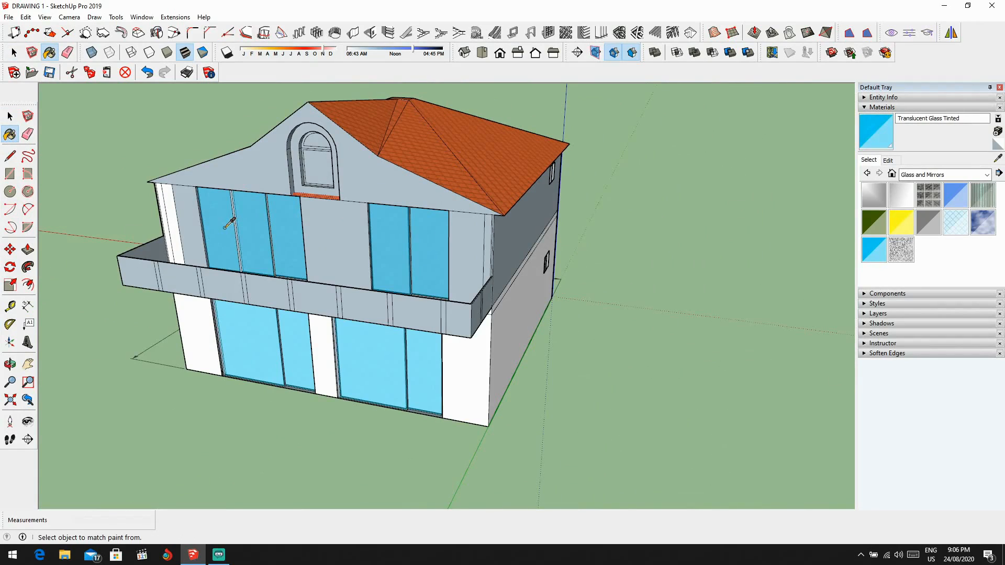
Step: Paint the upper side-wall window's pane and frame strips with Translucent Glass Tinted
{"action": "mouse_move", "coordinate": [555, 188]}
{"action": "middle_mouse_down"}
{"action": "mouse_move", "coordinate": [500, 210]}
{"action": "mouse_move", "coordinate": [388, 199]}
{"action": "mouse_move", "coordinate": [551, 201]}
{"action": "mouse_move", "coordinate": [487, 197]}
{"action": "mouse_move", "coordinate": [498, 251]}
{"action": "middle_mouse_up"}
{"action": "scroll", "coordinate": [555, 195], "scroll_direction": "up", "scroll_amount": 4}
{"action": "scroll", "coordinate": [562, 200], "scroll_direction": "up", "scroll_amount": 2}
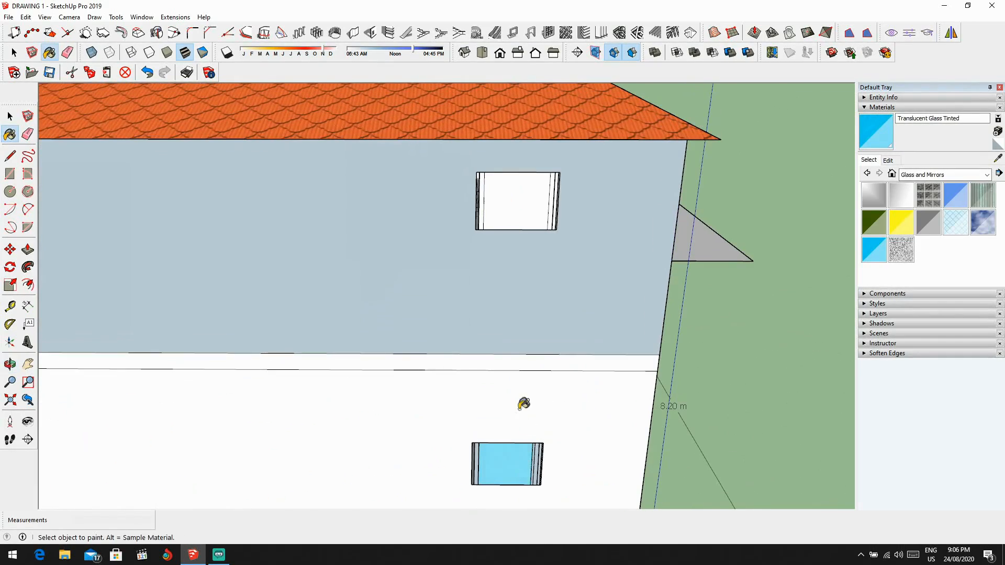
{"action": "scroll", "coordinate": [519, 366], "scroll_direction": "up", "scroll_amount": 2}
{"action": "left_click", "coordinate": [523, 128]}
{"action": "middle_click_drag", "start_coordinate": [523, 127], "coordinate": [475, 272], "text": "shift"}
{"action": "scroll", "coordinate": [461, 275], "scroll_direction": "up", "scroll_amount": 2}
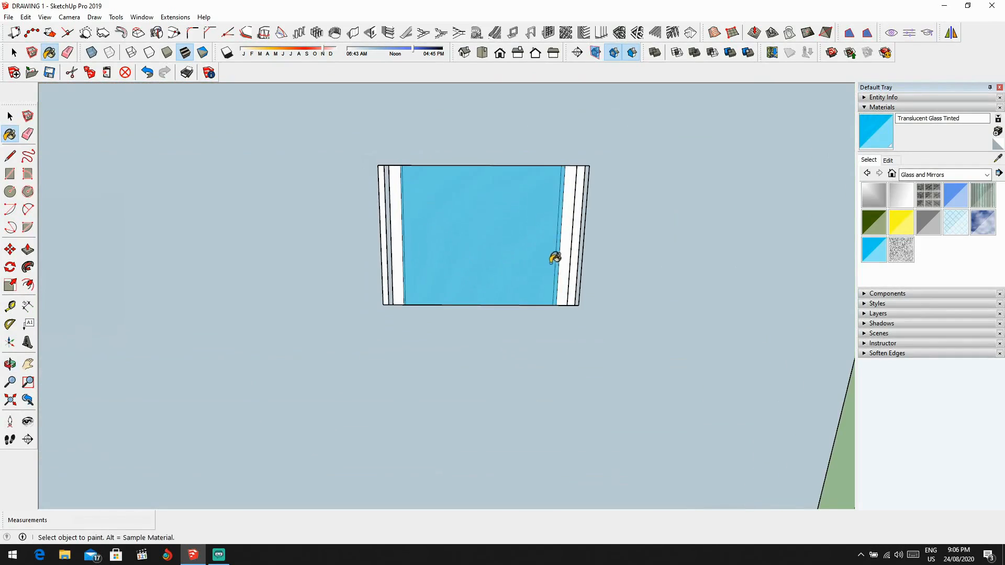
{"action": "scroll", "coordinate": [573, 243], "scroll_direction": "up", "scroll_amount": 2}
{"action": "left_click", "coordinate": [584, 228]}
{"action": "left_click", "coordinate": [310, 241]}
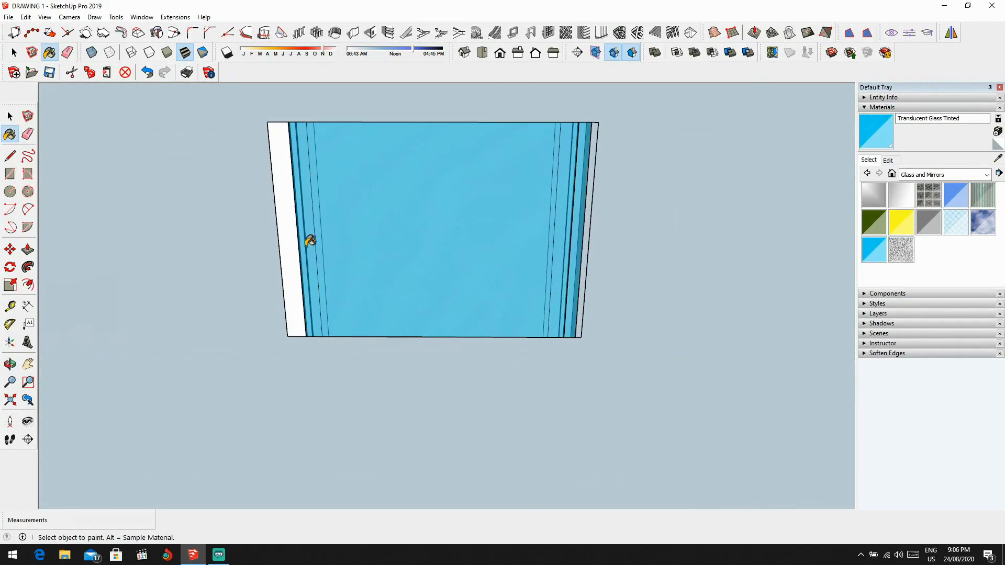
{"action": "left_click", "coordinate": [297, 238]}
Step: Paint the lower side-wall window's pane and frame strips with Translucent Resin Crush Gray
{"action": "scroll", "coordinate": [417, 269], "scroll_direction": "down", "scroll_amount": 4}
{"action": "scroll", "coordinate": [426, 363], "scroll_direction": "up", "scroll_amount": 3}
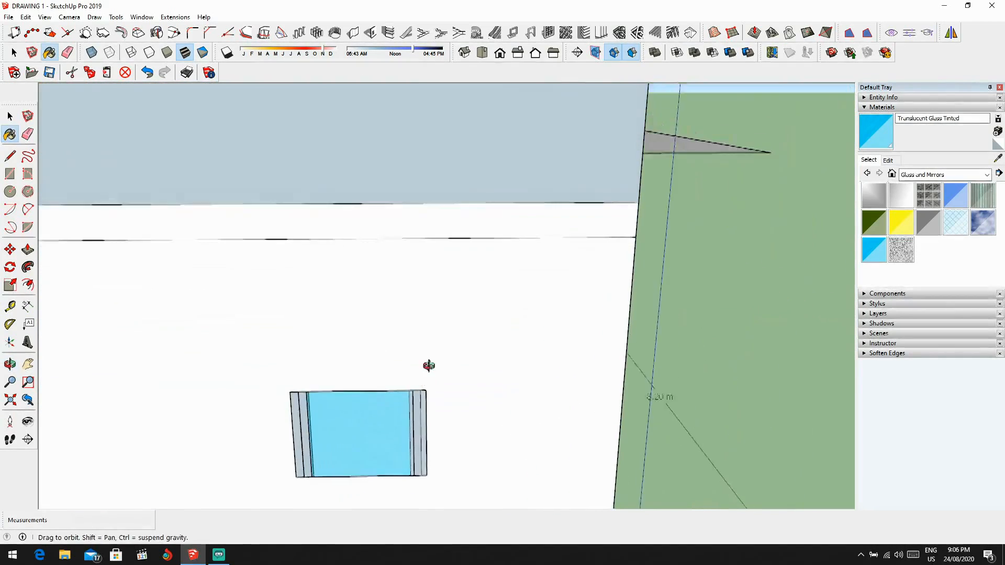
{"action": "middle_click_drag", "start_coordinate": [429, 401], "coordinate": [474, 361], "text": "shift"}
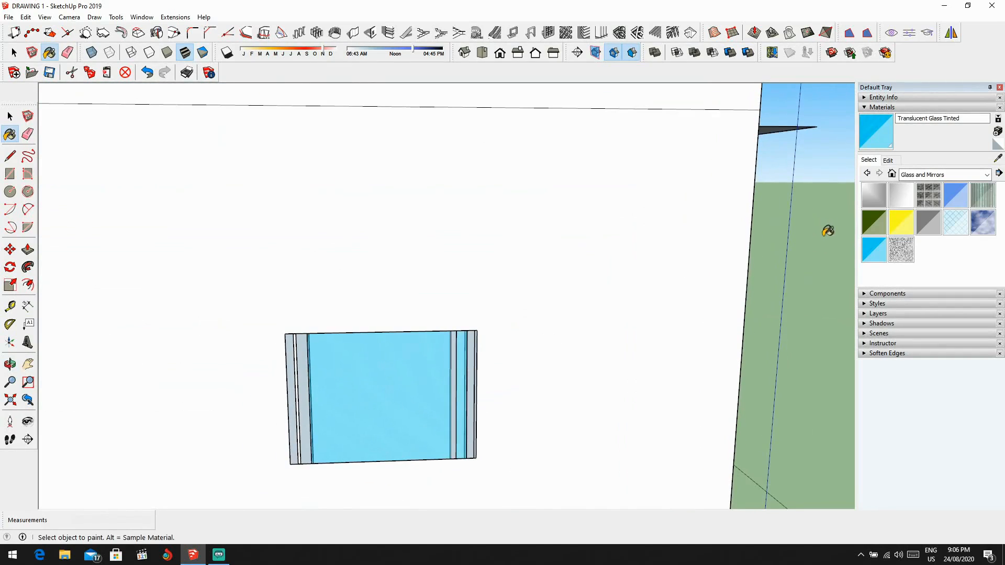
{"action": "left_click", "coordinate": [898, 256]}
{"action": "scroll", "coordinate": [503, 395], "scroll_direction": "up", "scroll_amount": 1}
{"action": "left_click", "coordinate": [460, 397]}
{"action": "scroll", "coordinate": [450, 395], "scroll_direction": "up", "scroll_amount": 1}
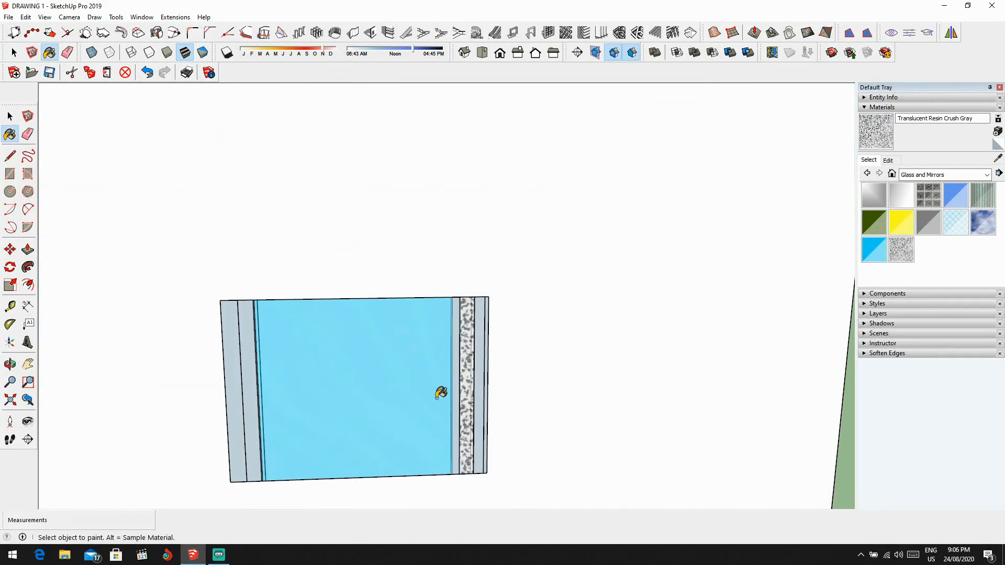
{"action": "left_click", "coordinate": [442, 395]}
{"action": "scroll", "coordinate": [458, 390], "scroll_direction": "up", "scroll_amount": 2}
{"action": "left_click", "coordinate": [480, 378]}
{"action": "scroll", "coordinate": [471, 382], "scroll_direction": "down", "scroll_amount": 1}
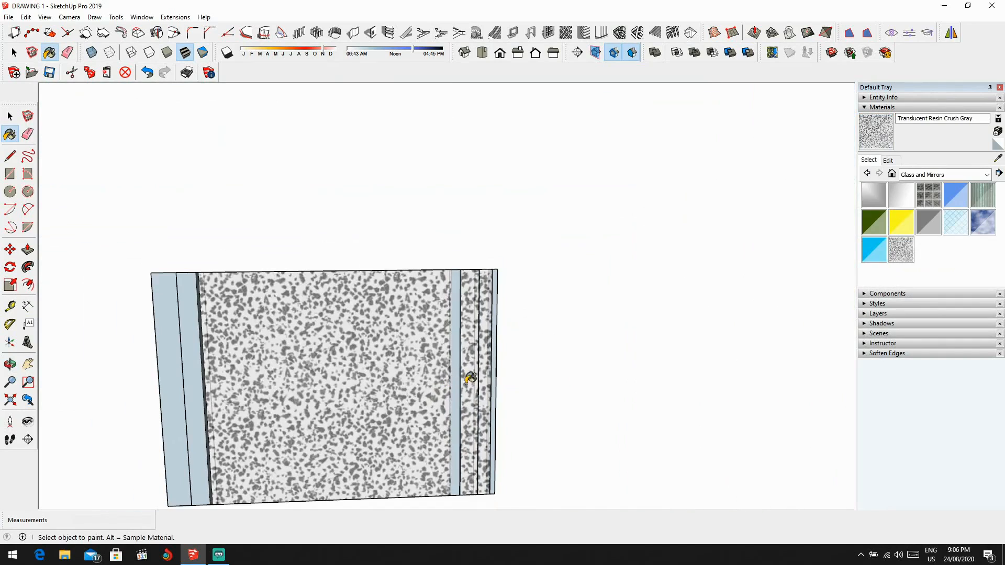
{"action": "left_click", "coordinate": [192, 391]}
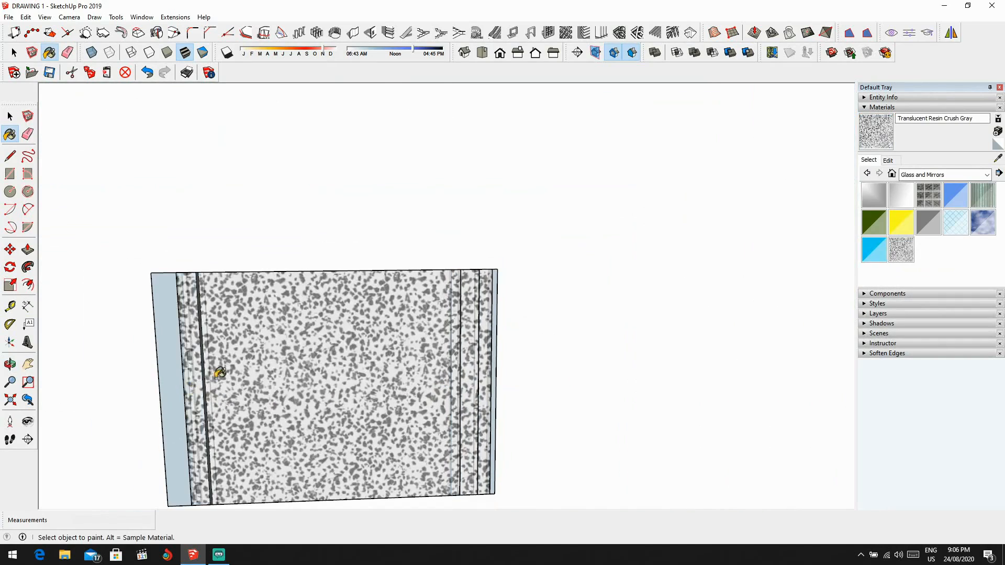
Step: Repaint the upper side-wall window's pane and frame strips with Translucent Resin Crush Gray
{"action": "scroll", "coordinate": [270, 378], "scroll_direction": "down", "scroll_amount": 6}
{"action": "middle_click_drag", "start_coordinate": [323, 385], "coordinate": [361, 506], "text": "shift"}
{"action": "scroll", "coordinate": [340, 263], "scroll_direction": "up", "scroll_amount": 3}
{"action": "left_click", "coordinate": [388, 277]}
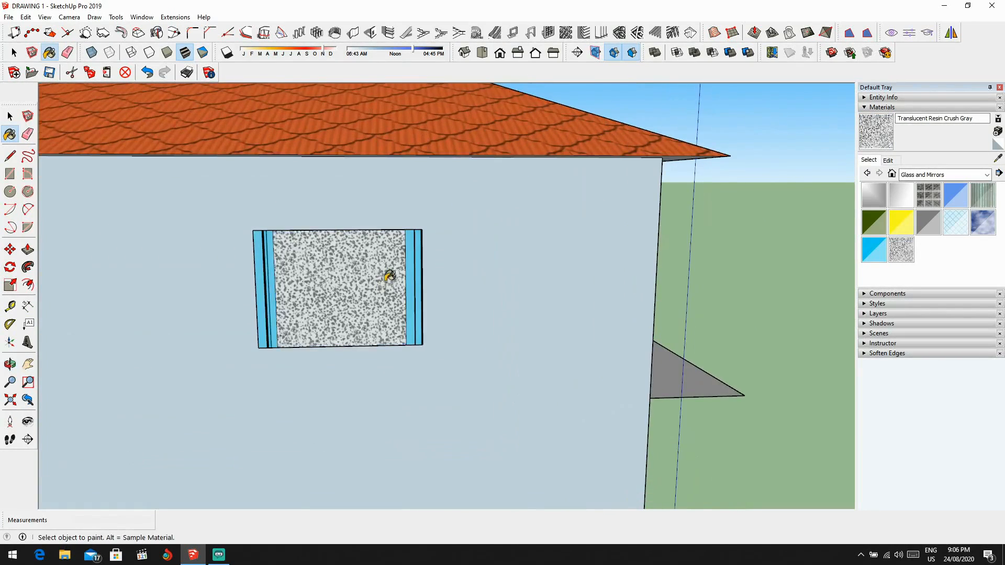
{"action": "scroll", "coordinate": [389, 276], "scroll_direction": "up", "scroll_amount": 1}
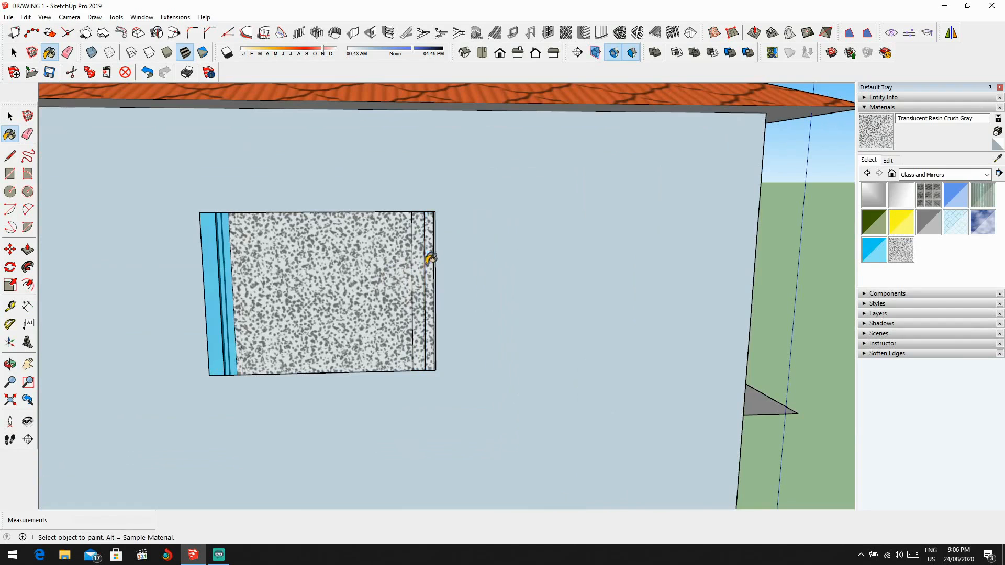
{"action": "scroll", "coordinate": [231, 299], "scroll_direction": "up", "scroll_amount": 1}
{"action": "left_click", "coordinate": [229, 293]}
{"action": "left_click", "coordinate": [218, 296]}
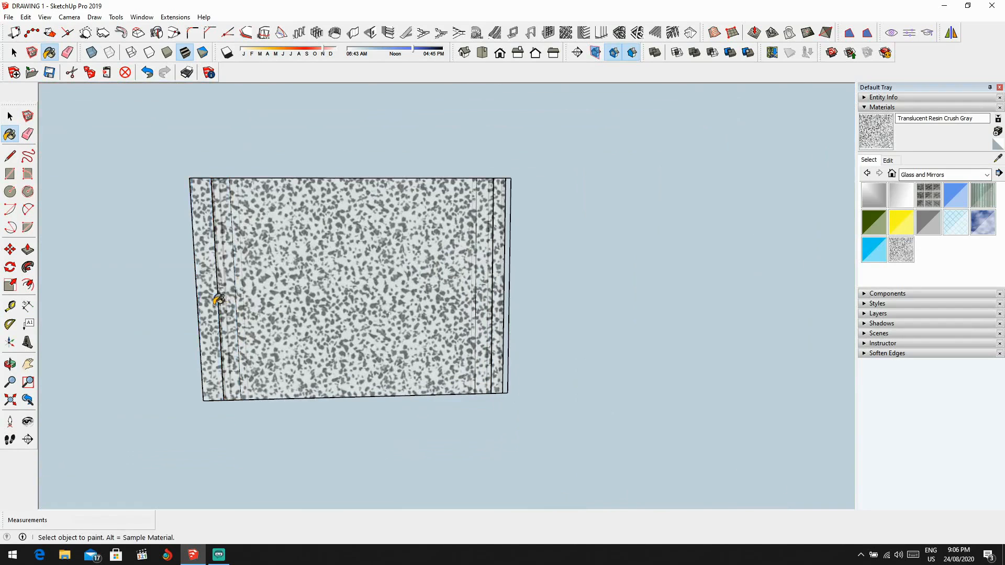
Step: Try Translucent Glass Block Dark and Translucent Glass Corrugated on the balcony parapet's corner panels near the windowed side wall
{"action": "scroll", "coordinate": [220, 298], "scroll_direction": "down", "scroll_amount": 2}
{"action": "scroll", "coordinate": [244, 324], "scroll_direction": "down", "scroll_amount": 6}
{"action": "middle_click_drag", "start_coordinate": [249, 339], "coordinate": [494, 284]}
{"action": "scroll", "coordinate": [408, 281], "scroll_direction": "down", "scroll_amount": 4}
{"action": "scroll", "coordinate": [493, 284], "scroll_direction": "up", "scroll_amount": 2}
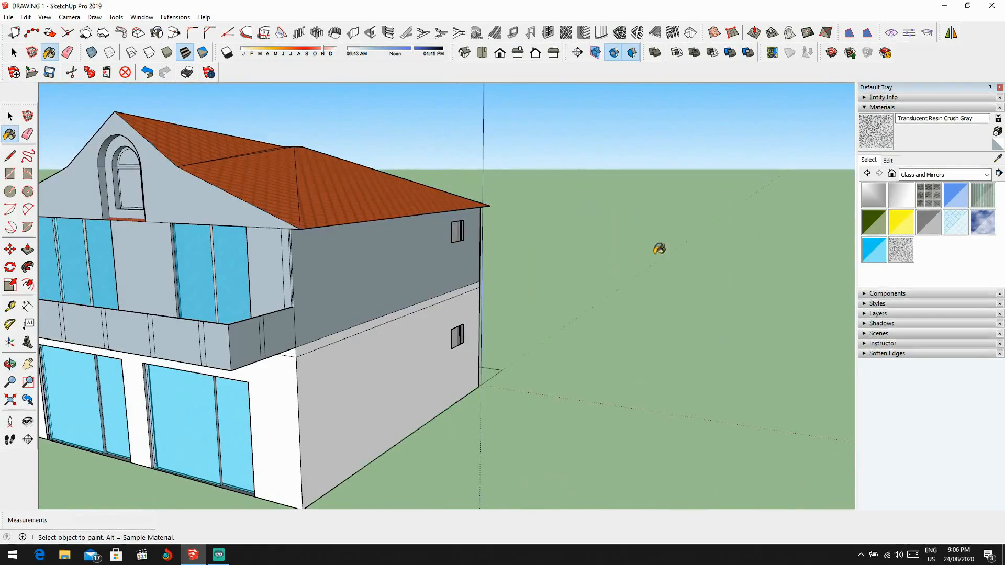
{"action": "left_click", "coordinate": [928, 196]}
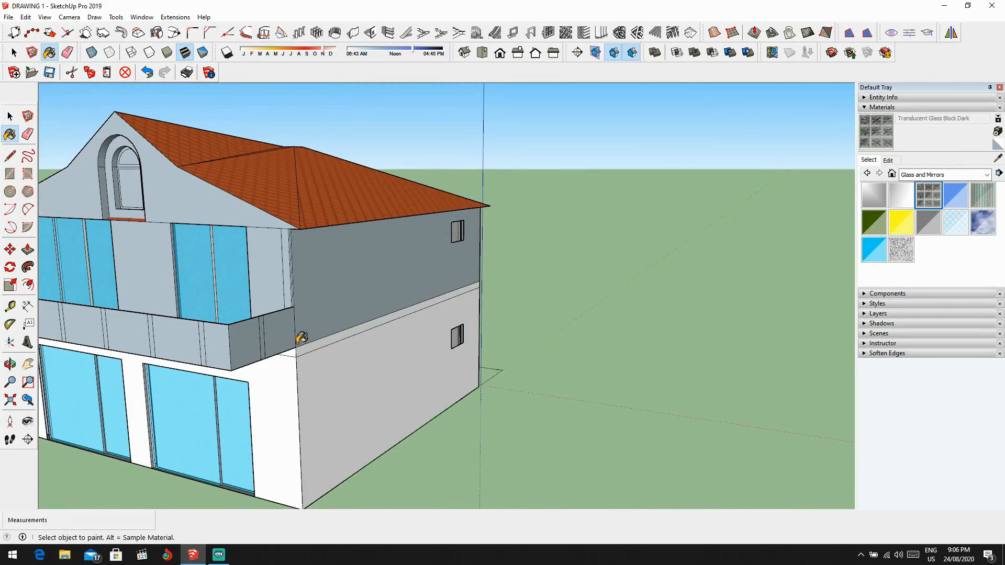
{"action": "left_click", "coordinate": [242, 343]}
{"action": "middle_click_drag", "start_coordinate": [242, 343], "coordinate": [240, 343]}
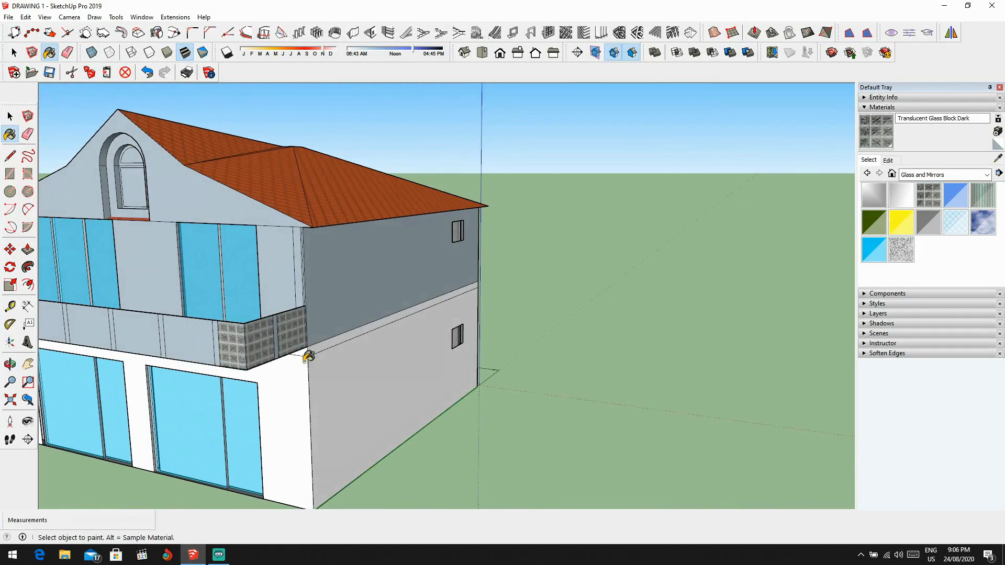
{"action": "left_click", "coordinate": [982, 195]}
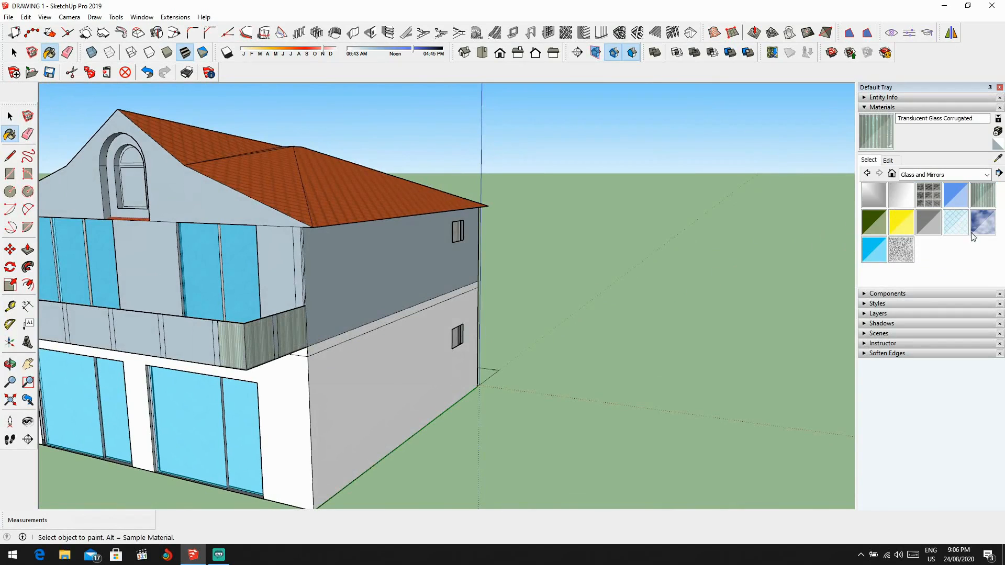
Step: Paint all front and end panels of the balcony parapet with Translucent Glass Blue, leaving the narrow dividing strips unpainted
{"action": "left_click", "coordinate": [956, 195]}
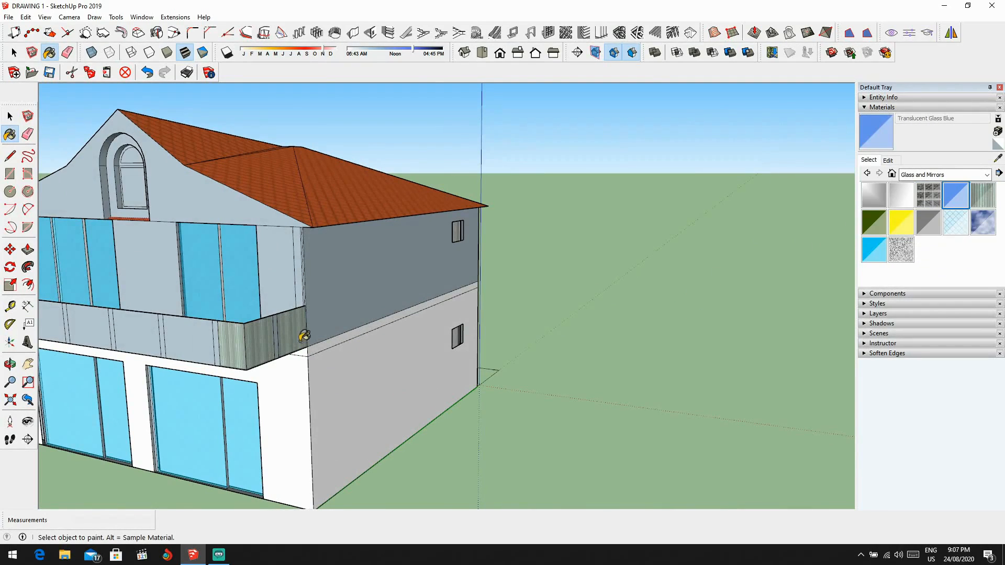
{"action": "middle_click_drag", "start_coordinate": [245, 350], "coordinate": [365, 355]}
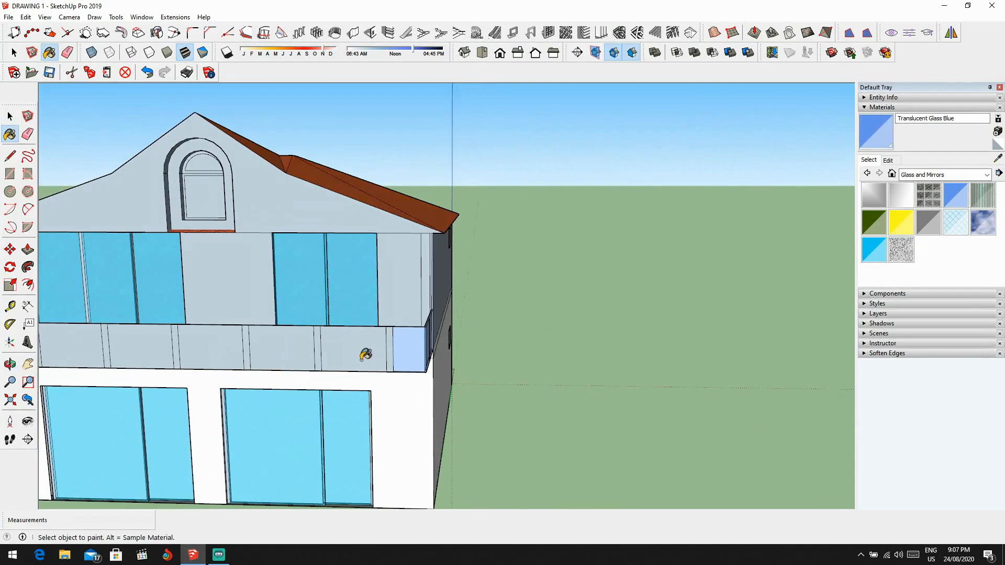
{"action": "left_click", "coordinate": [290, 352]}
{"action": "middle_click_drag", "start_coordinate": [290, 352], "coordinate": [431, 361]}
{"action": "left_click", "coordinate": [325, 351]}
{"action": "middle_click_drag", "start_coordinate": [326, 351], "coordinate": [450, 355]}
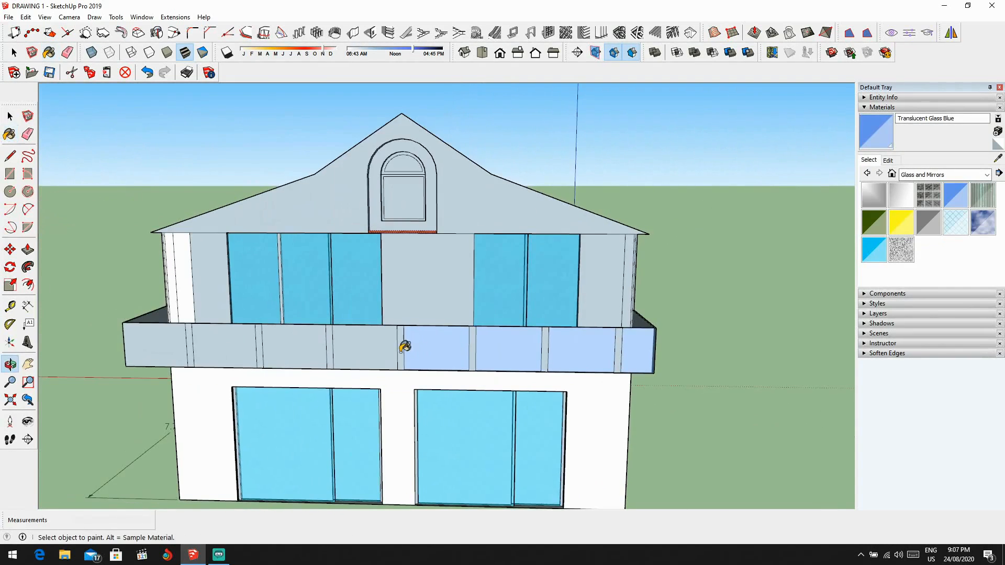
{"action": "left_click", "coordinate": [340, 351]}
{"action": "middle_click_drag", "start_coordinate": [300, 351], "coordinate": [492, 375]}
{"action": "left_click", "coordinate": [291, 357]}
{"action": "left_click", "coordinate": [434, 365]}
{"action": "middle_click_drag", "start_coordinate": [434, 366], "coordinate": [471, 372]}
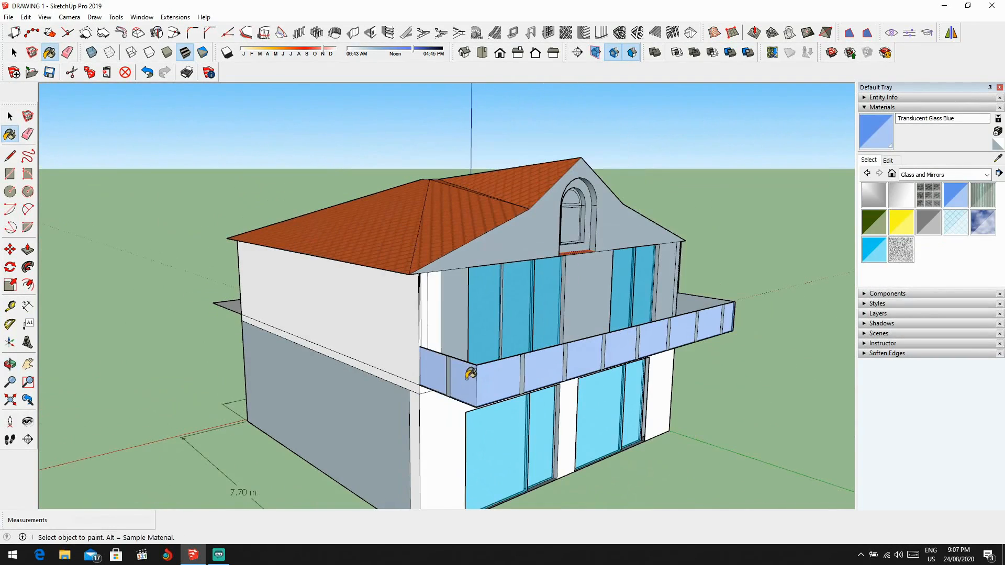
{"action": "key", "text": "p"}
{"action": "scroll", "coordinate": [482, 379], "scroll_direction": "up", "scroll_amount": 5}
{"action": "left_click", "coordinate": [534, 366]}
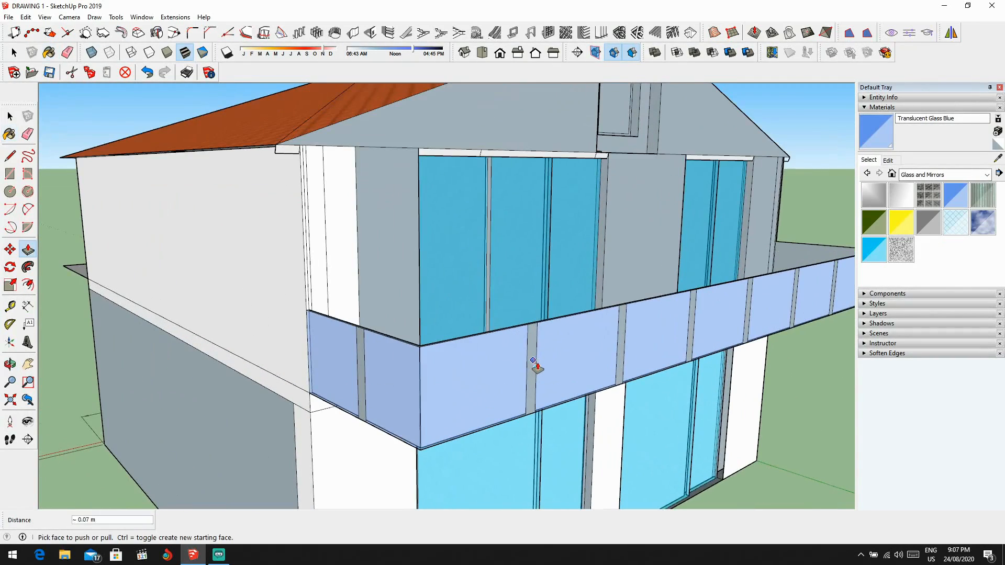
{"action": "key", "text": "ctrl+z"}
Step: Pull the front parapet's first dividing strip, nearest the windowless side wall, outward 0.03 m
{"action": "key", "text": "space"}
{"action": "scroll", "coordinate": [537, 366], "scroll_direction": "up", "scroll_amount": 3}
{"action": "left_click", "coordinate": [529, 362]}
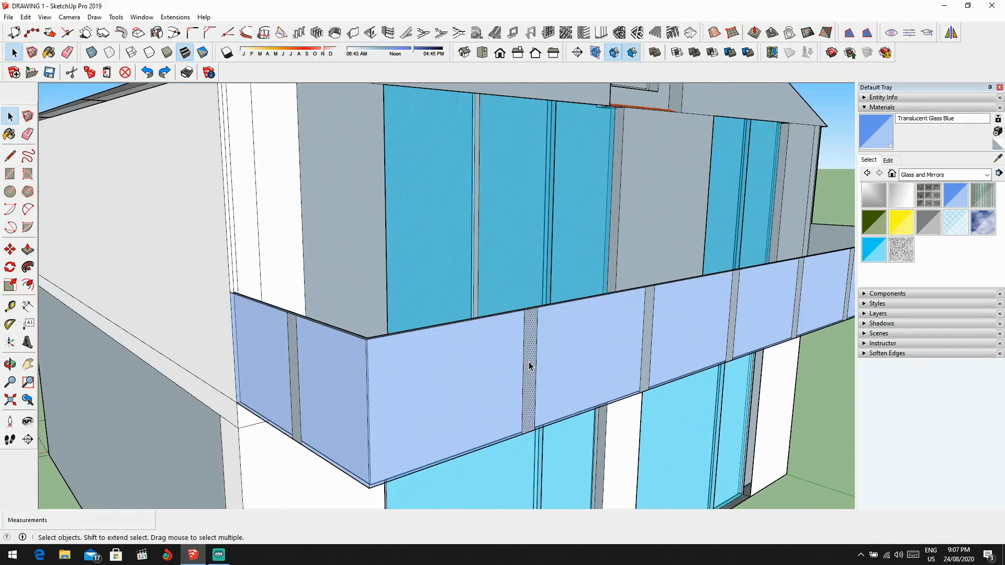
{"action": "key", "text": "p"}
{"action": "scroll", "coordinate": [533, 361], "scroll_direction": "up", "scroll_amount": 3}
{"action": "left_click", "coordinate": [535, 366]}
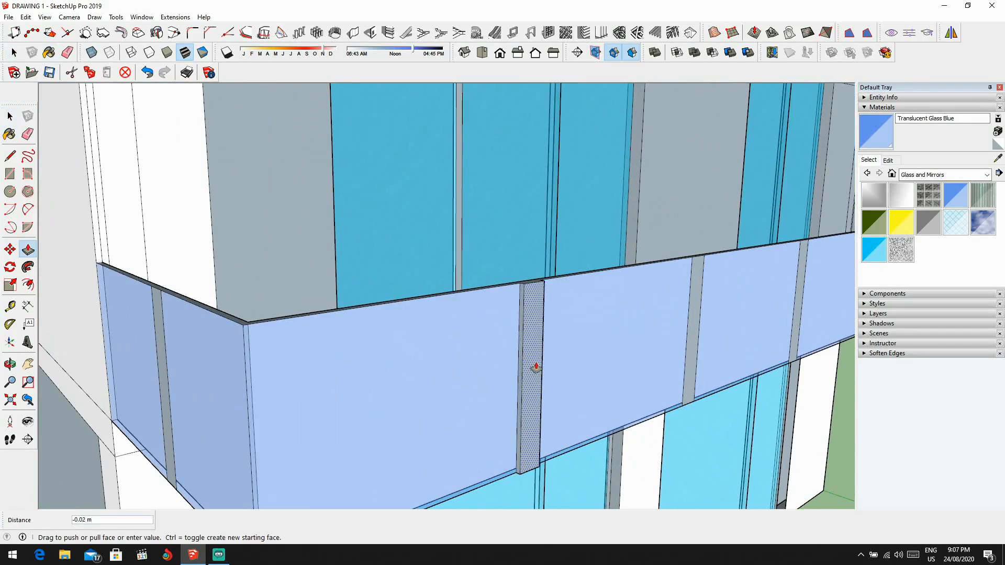
{"action": "left_click", "coordinate": [537, 368]}
{"action": "scroll", "coordinate": [540, 367], "scroll_direction": "down", "scroll_amount": 3}
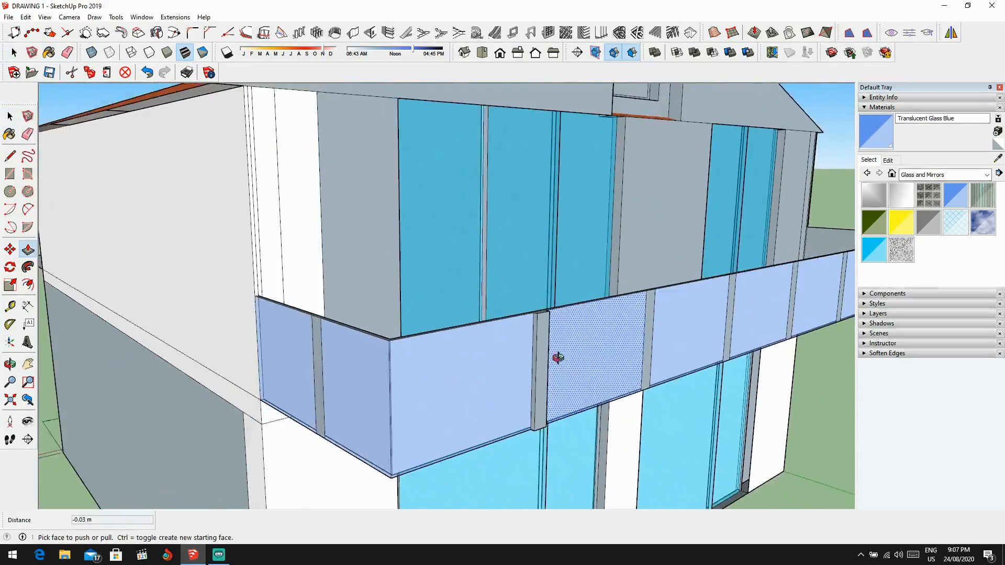
Step: Pull the second and third front parapet strips outward to match the first strip's projection
{"action": "middle_click_drag", "start_coordinate": [670, 362], "coordinate": [586, 363]}
{"action": "scroll", "coordinate": [606, 364], "scroll_direction": "up", "scroll_amount": 3}
{"action": "left_click", "coordinate": [598, 363]}
{"action": "left_click", "coordinate": [403, 385]}
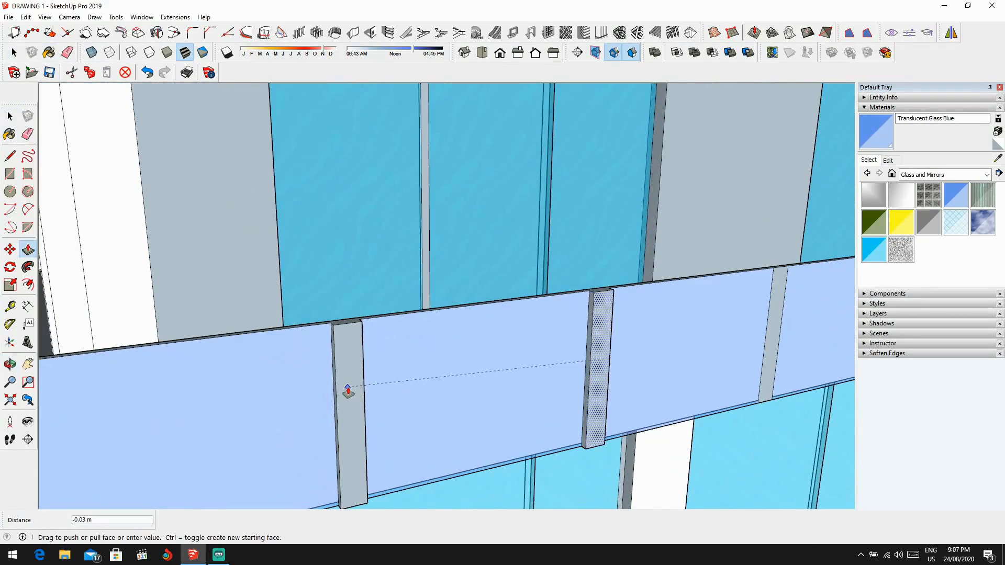
{"action": "middle_click_drag", "start_coordinate": [442, 377], "coordinate": [611, 388]}
{"action": "left_click", "coordinate": [669, 374]}
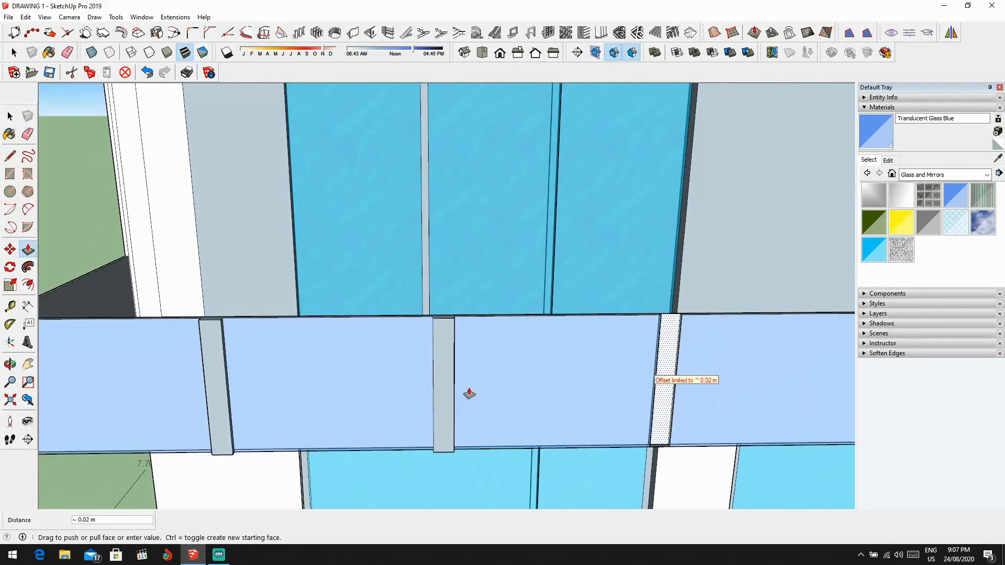
{"action": "left_click", "coordinate": [443, 393]}
{"action": "scroll", "coordinate": [524, 396], "scroll_direction": "down", "scroll_amount": 2}
{"action": "middle_click_drag", "start_coordinate": [548, 397], "coordinate": [327, 384], "text": "shift"}
{"action": "scroll", "coordinate": [678, 379], "scroll_direction": "up", "scroll_amount": 1}
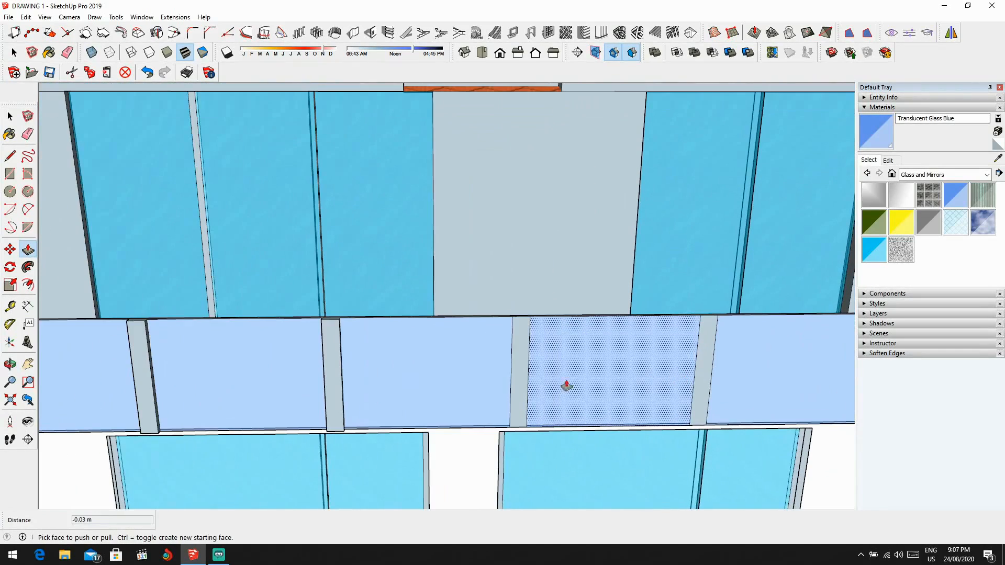
{"action": "left_click", "coordinate": [524, 374]}
{"action": "left_click", "coordinate": [515, 394]}
{"action": "left_click", "coordinate": [518, 399]}
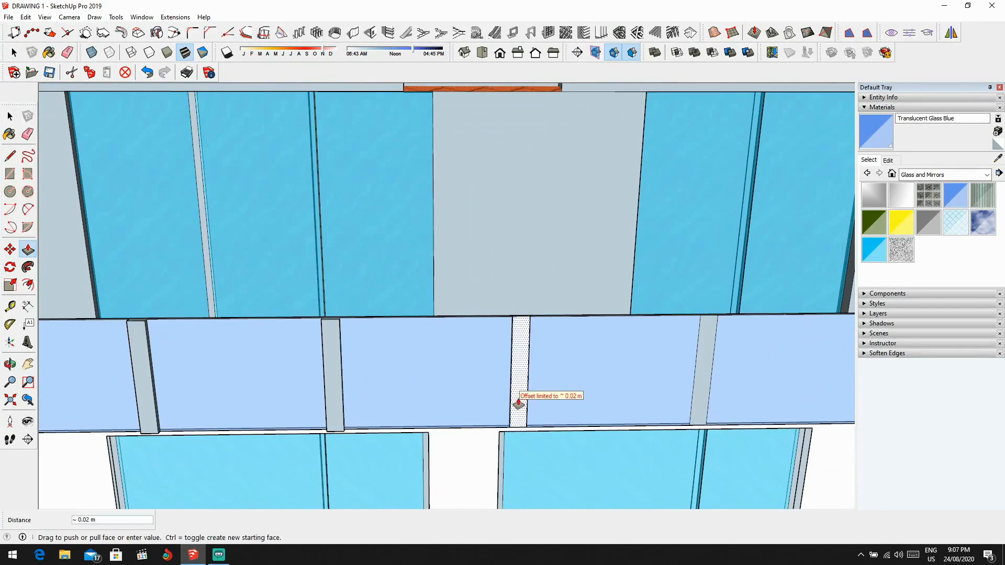
{"action": "key", "text": "ctrl+z"}
Step: Pull the fourth and fifth front parapet strips outward, each flush with the raised strip before it
{"action": "left_click", "coordinate": [518, 391]}
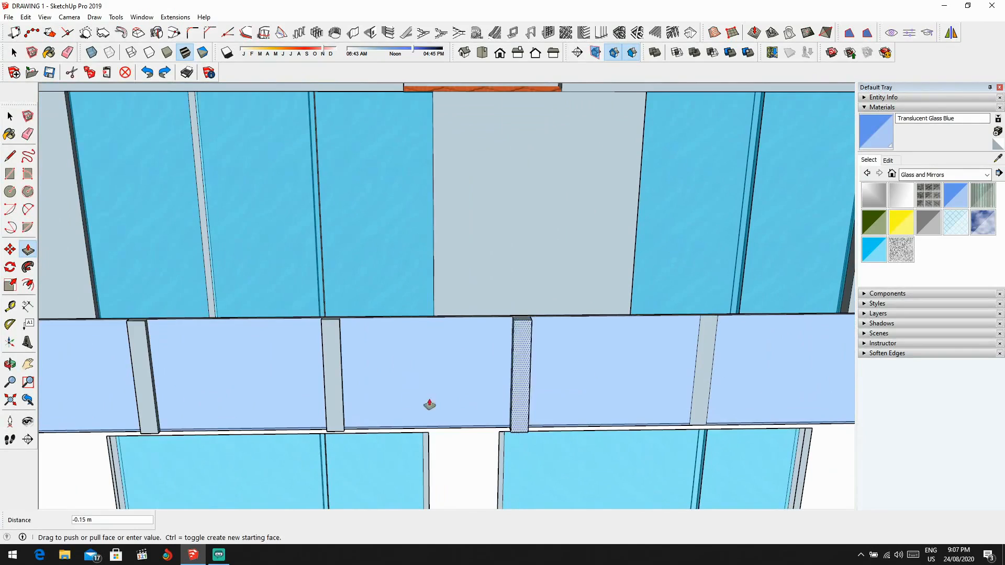
{"action": "left_click", "coordinate": [332, 386]}
{"action": "left_click", "coordinate": [692, 362]}
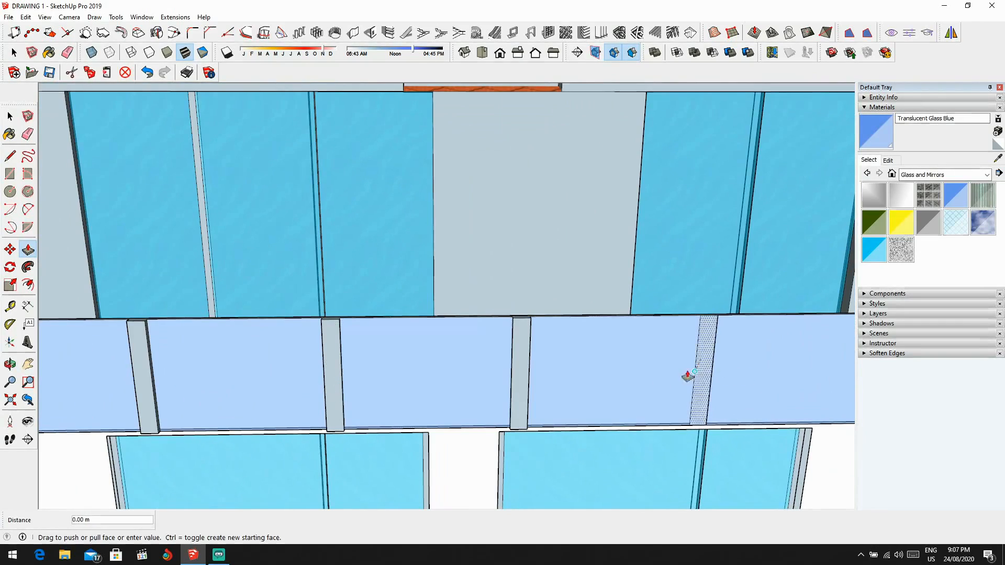
{"action": "left_click", "coordinate": [516, 389]}
Step: Pull the last two front parapet strips outward, each aligned to its already raised neighbour
{"action": "scroll", "coordinate": [519, 388], "scroll_direction": "down", "scroll_amount": 3}
{"action": "middle_click_drag", "start_coordinate": [553, 388], "coordinate": [425, 380], "text": "shift"}
{"action": "scroll", "coordinate": [622, 376], "scroll_direction": "up", "scroll_amount": 3}
{"action": "left_click", "coordinate": [622, 376]}
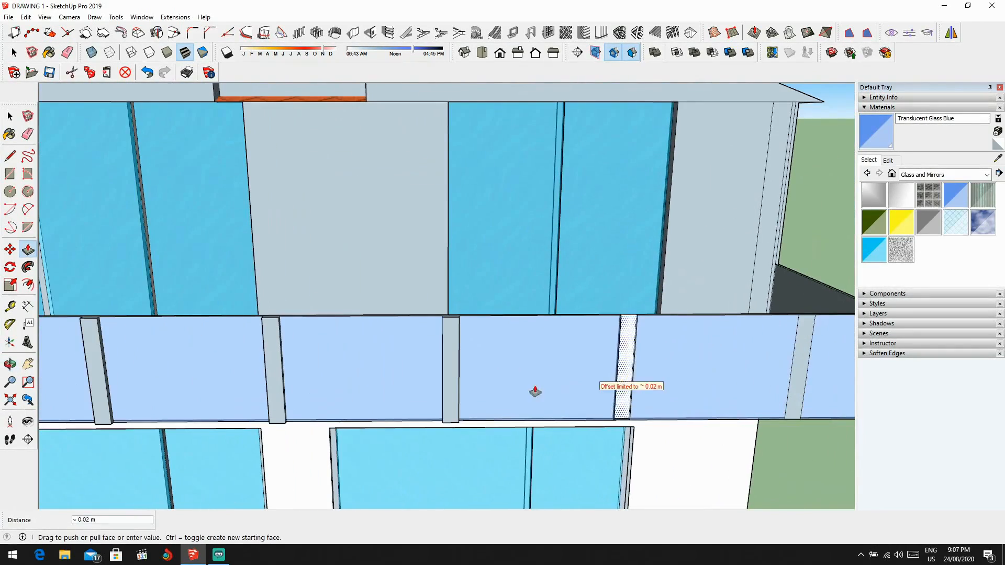
{"action": "left_click", "coordinate": [456, 386]}
{"action": "scroll", "coordinate": [534, 390], "scroll_direction": "down", "scroll_amount": 3}
{"action": "scroll", "coordinate": [623, 384], "scroll_direction": "up", "scroll_amount": 3}
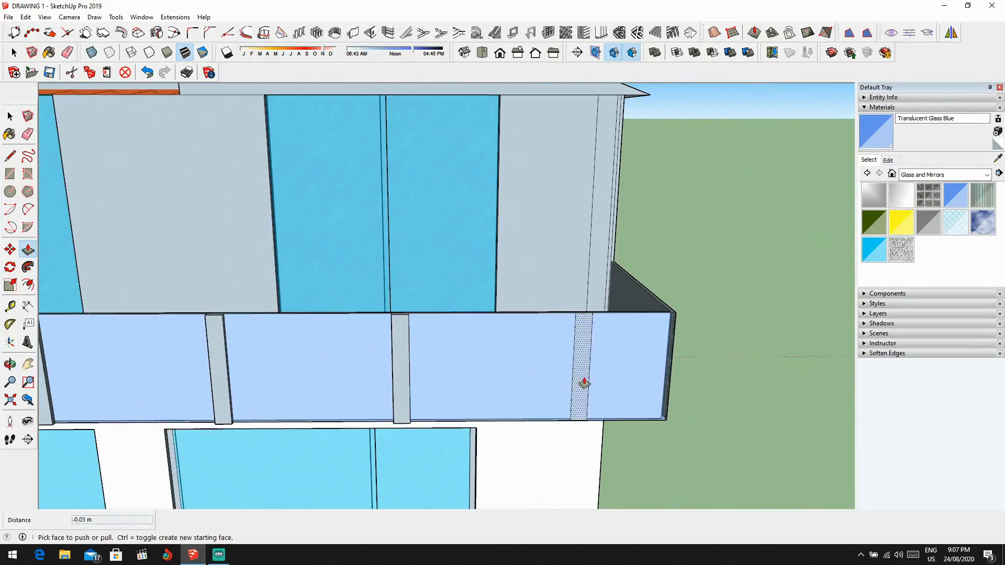
{"action": "left_click", "coordinate": [397, 382]}
Step: Pull the dividing strip on the parapet's end beside the windowed side wall outward 0.03 m
{"action": "scroll", "coordinate": [587, 388], "scroll_direction": "down", "scroll_amount": 2}
{"action": "middle_click_drag", "start_coordinate": [587, 389], "coordinate": [393, 407]}
{"action": "scroll", "coordinate": [489, 383], "scroll_direction": "up", "scroll_amount": 3}
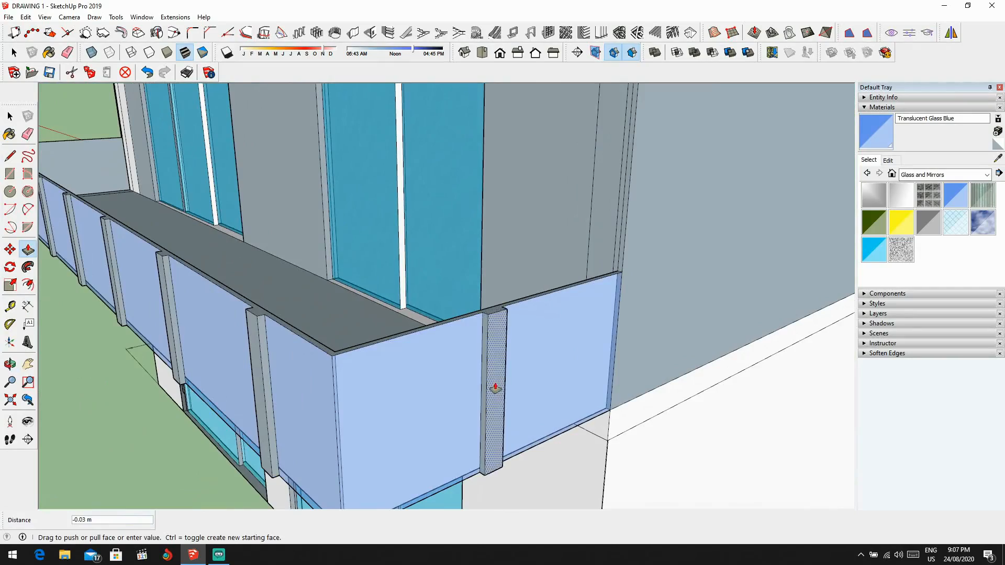
{"action": "left_click", "coordinate": [495, 388]}
Step: Pull the dividing strip on the parapet's opposite end, beside the windowless side wall, outward 0.08 m
{"action": "scroll", "coordinate": [496, 385], "scroll_direction": "down", "scroll_amount": 3}
{"action": "middle_click_drag", "start_coordinate": [498, 381], "coordinate": [639, 373]}
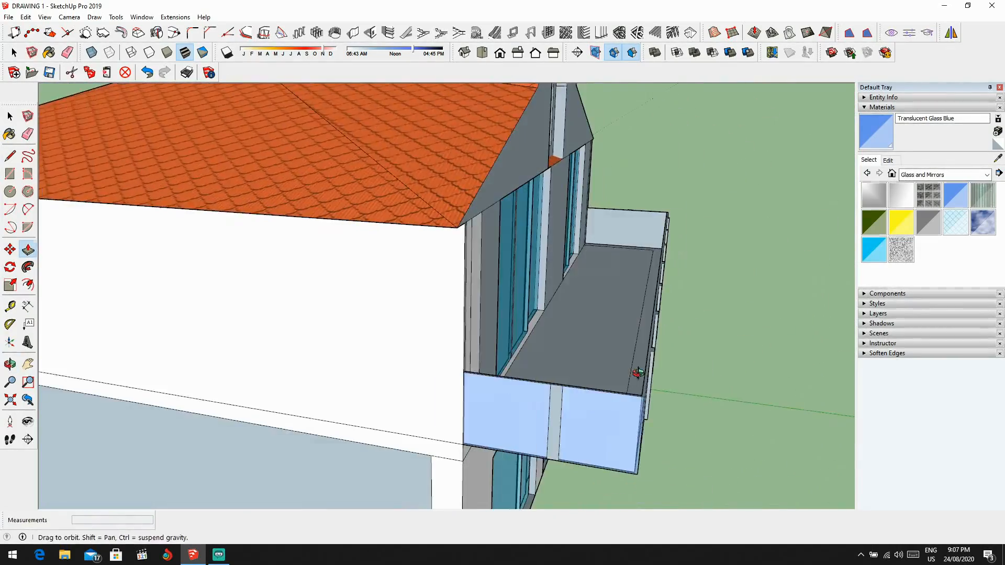
{"action": "scroll", "coordinate": [573, 453], "scroll_direction": "up", "scroll_amount": 4}
{"action": "left_click", "coordinate": [555, 383]}
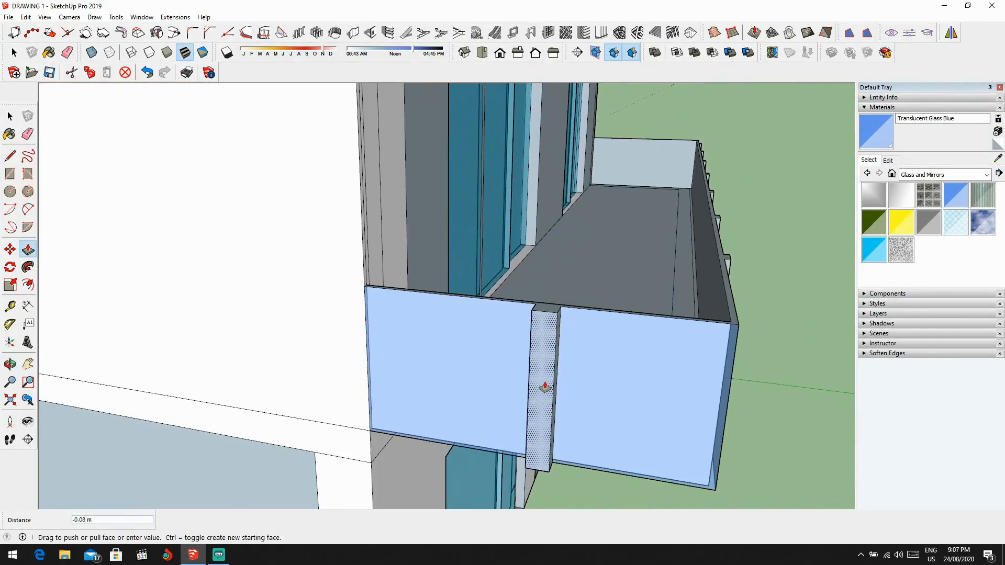
{"action": "left_click", "coordinate": [545, 387]}
{"action": "scroll", "coordinate": [545, 384], "scroll_direction": "down", "scroll_amount": 4}
{"action": "middle_click_drag", "start_coordinate": [530, 396], "coordinate": [610, 381]}
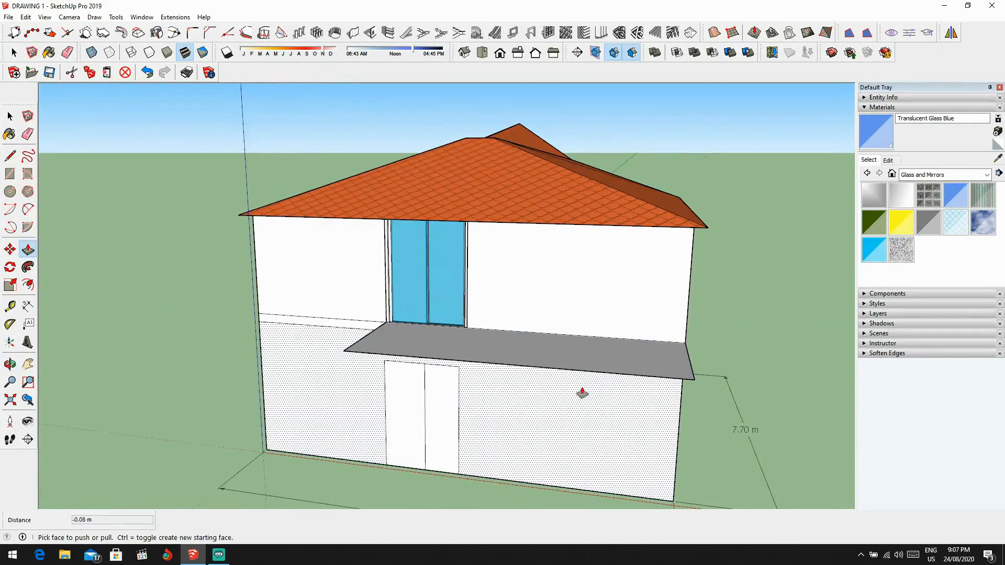
{"action": "key", "text": "l"}
{"action": "scroll", "coordinate": [389, 375], "scroll_direction": "up", "scroll_amount": 3}
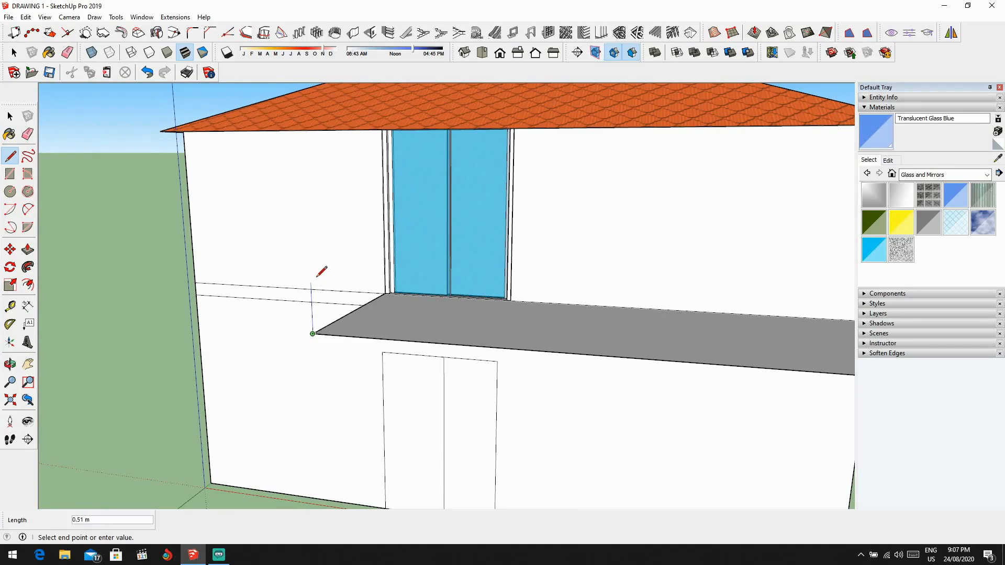
{"action": "scroll", "coordinate": [317, 276], "scroll_direction": "down", "scroll_amount": 6}
{"action": "key", "text": "space"}
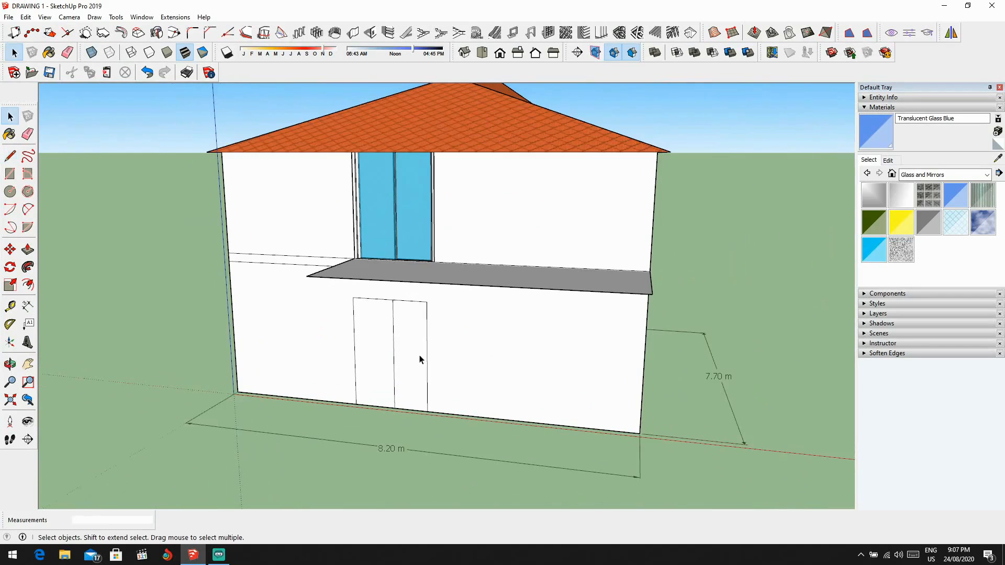
Step: Search the component library for "door" and browse the results for a suitable entrance door model
{"action": "left_click", "coordinate": [419, 358]}
{"action": "left_click", "coordinate": [383, 365]}
{"action": "scroll", "coordinate": [453, 366], "scroll_direction": "down", "scroll_amount": 1}
{"action": "scroll", "coordinate": [652, 309], "scroll_direction": "up", "scroll_amount": 1}
{"action": "middle_click_drag", "start_coordinate": [749, 315], "coordinate": [772, 317]}
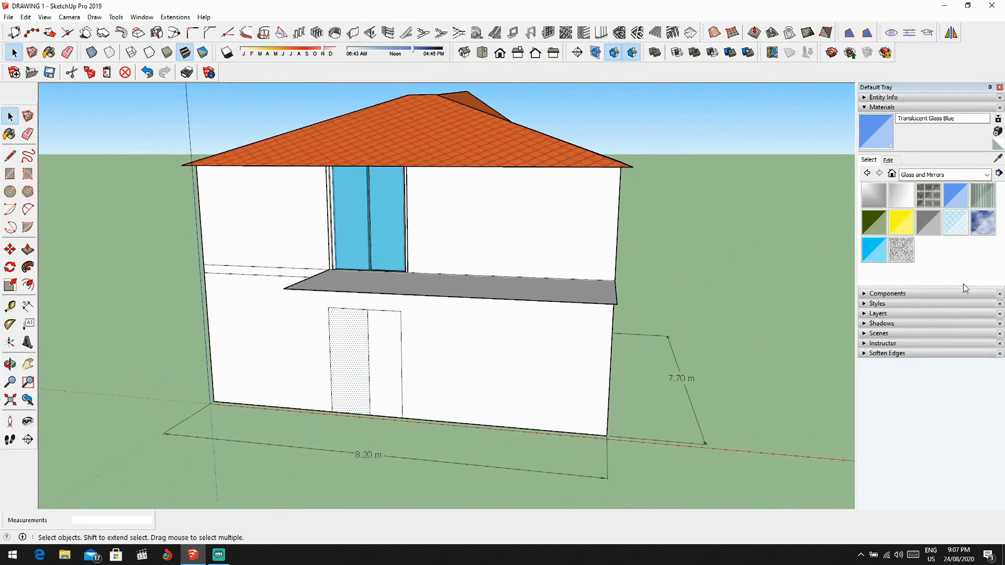
{"action": "left_click", "coordinate": [873, 294]}
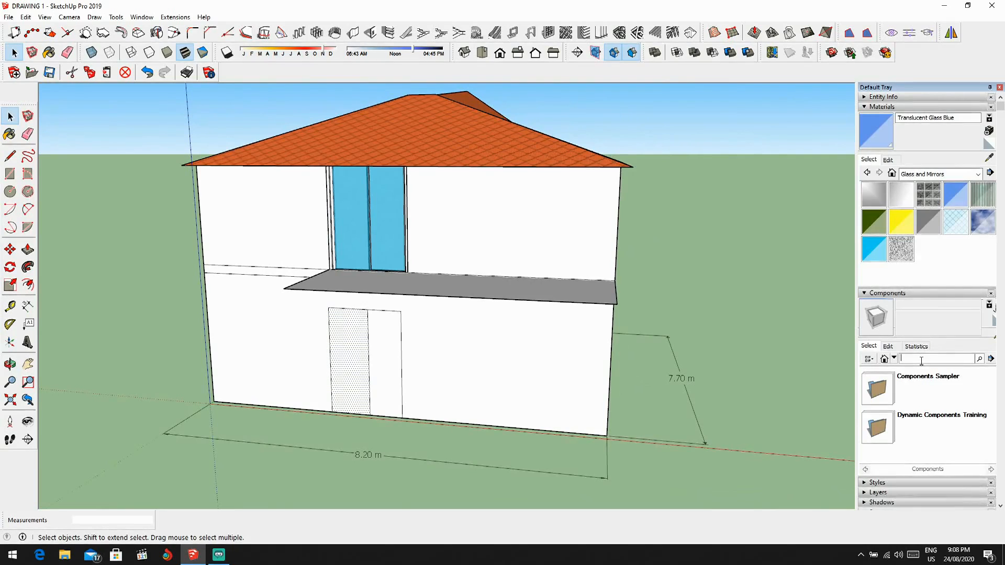
{"action": "type", "text": "door"}
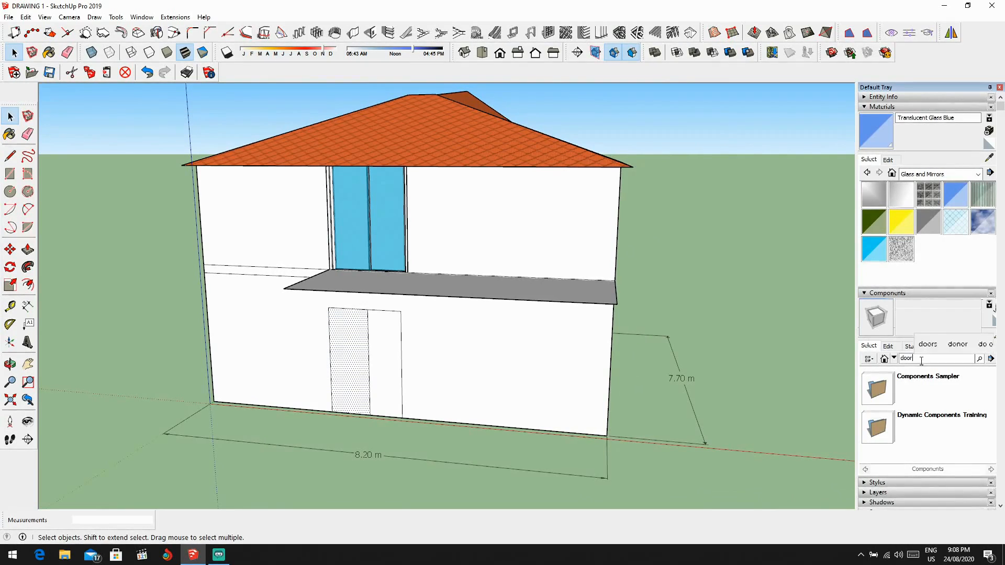
{"action": "key", "text": "Return"}
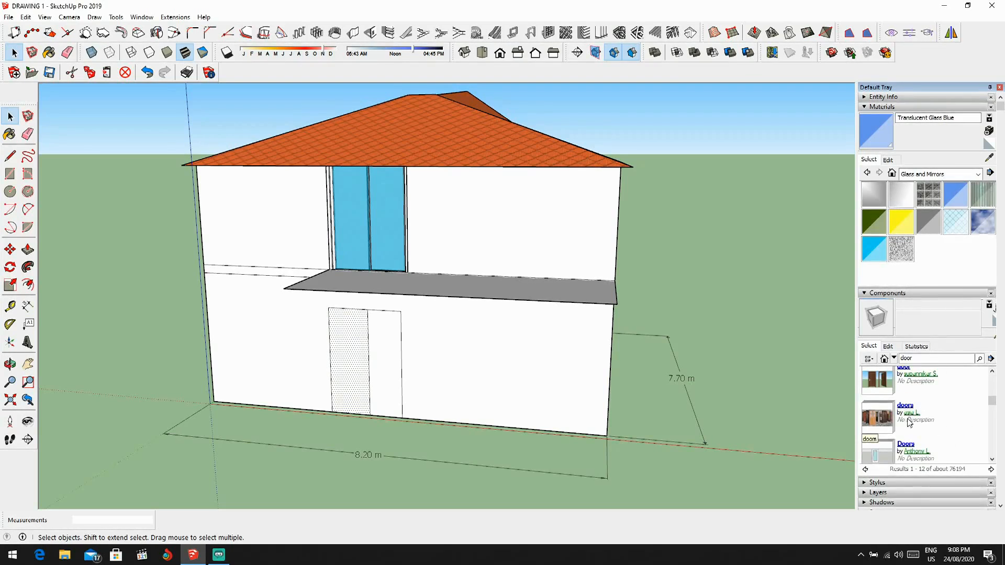
{"action": "scroll", "coordinate": [913, 403], "scroll_direction": "down", "scroll_amount": 3}
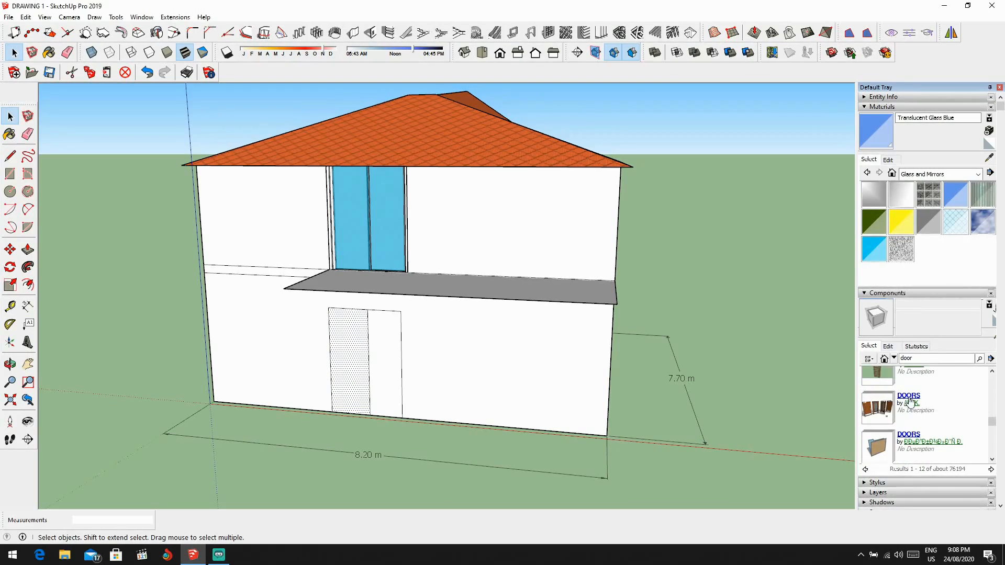
{"action": "scroll", "coordinate": [919, 419], "scroll_direction": "down", "scroll_amount": 3}
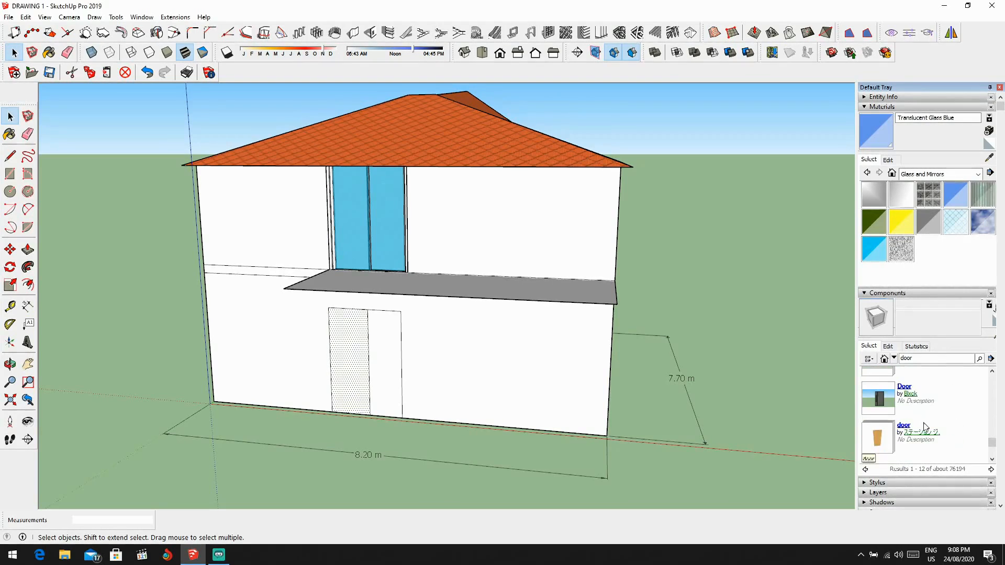
{"action": "left_click", "coordinate": [906, 388]}
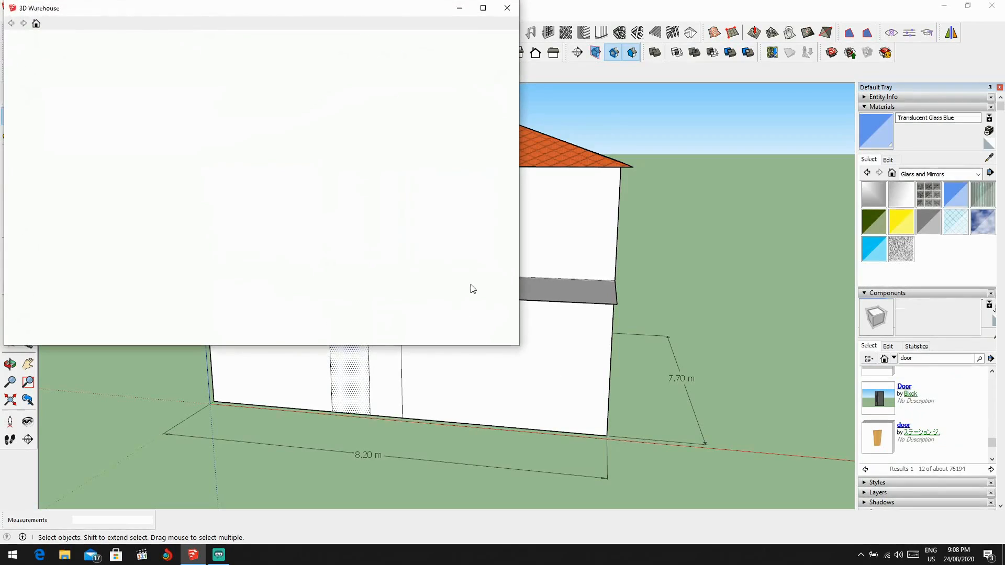
{"action": "left_click", "coordinate": [507, 7]}
{"action": "left_click", "coordinate": [906, 388]}
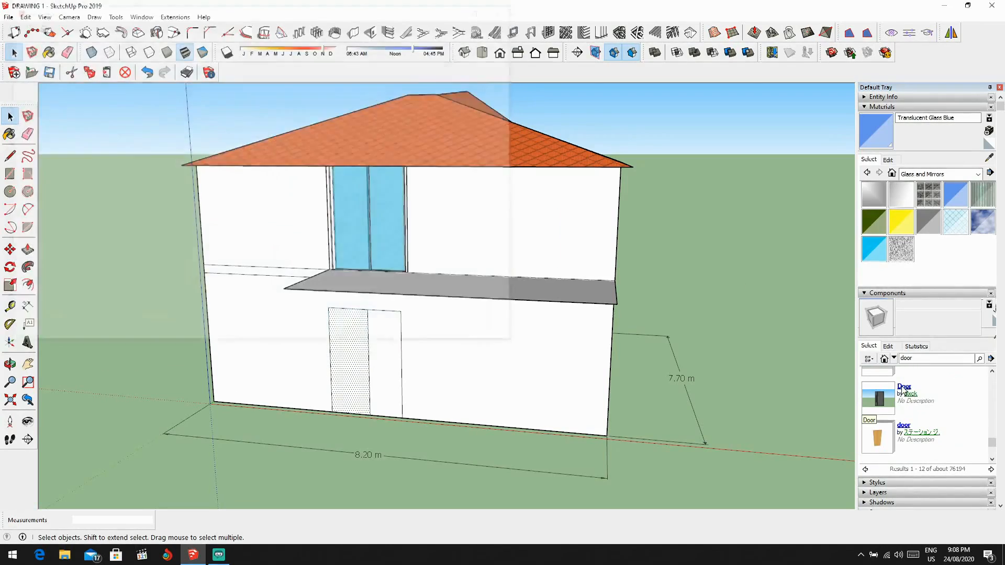
{"action": "left_click", "coordinate": [512, 6]}
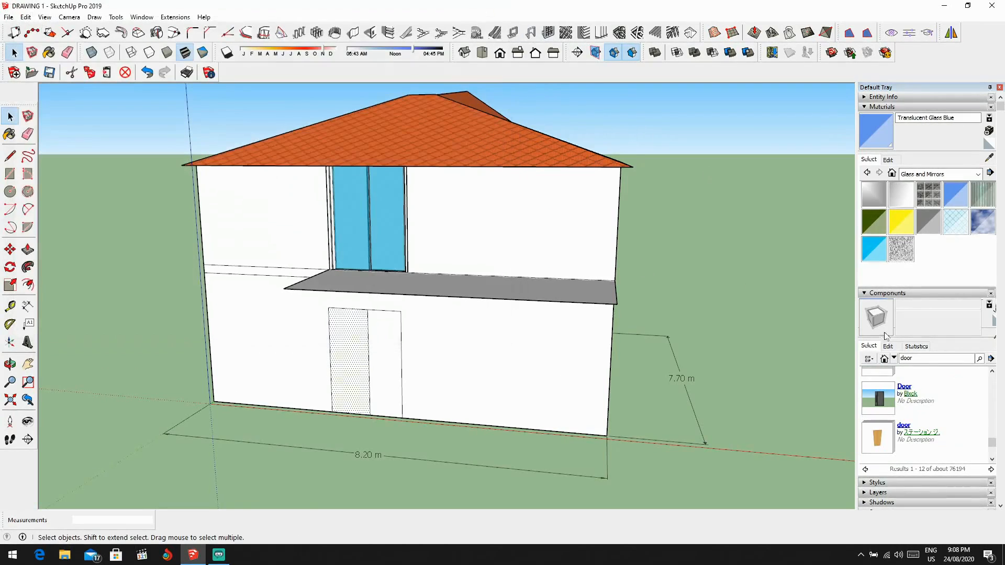
Step: Load the dark "Door" model from the search results and place it on the ground in front of the house's doorway outline
{"action": "left_click", "coordinate": [891, 395]}
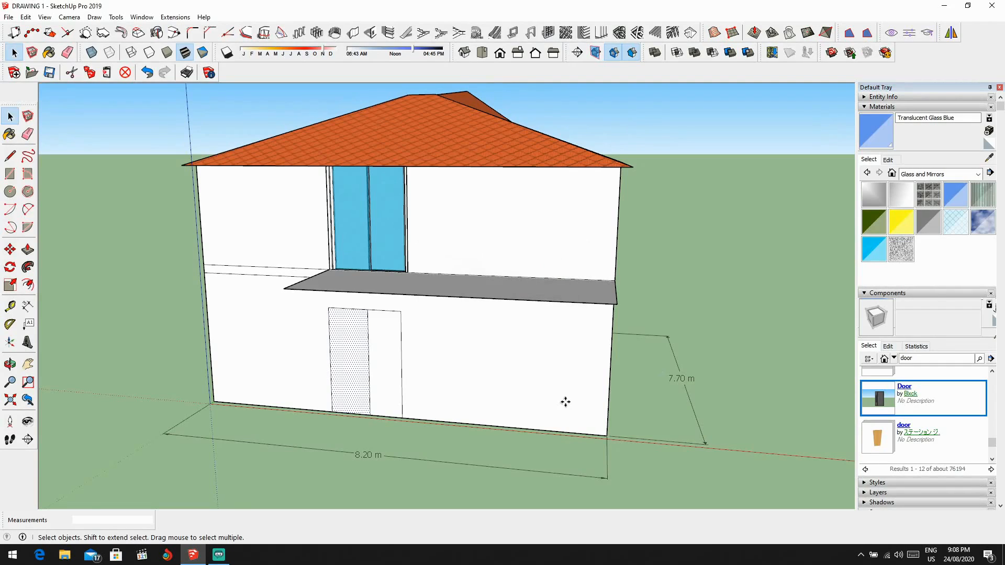
{"action": "scroll", "coordinate": [570, 401], "scroll_direction": "down", "scroll_amount": 3}
{"action": "scroll", "coordinate": [508, 429], "scroll_direction": "up", "scroll_amount": 6}
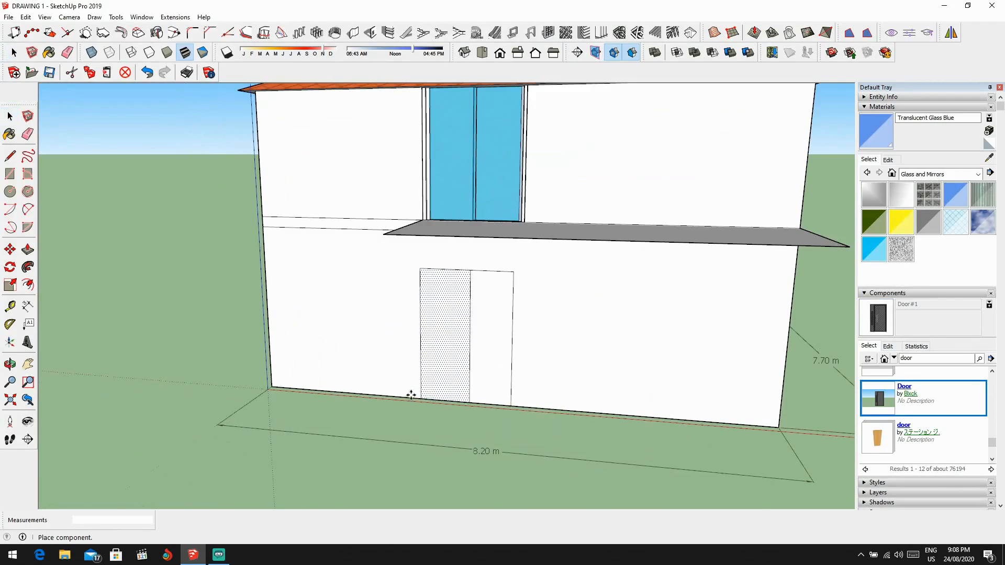
{"action": "left_click", "coordinate": [366, 458]}
Step: Rotate the placed door 180° about the vertical axis
{"action": "middle_click_drag", "start_coordinate": [397, 455], "coordinate": [537, 457]}
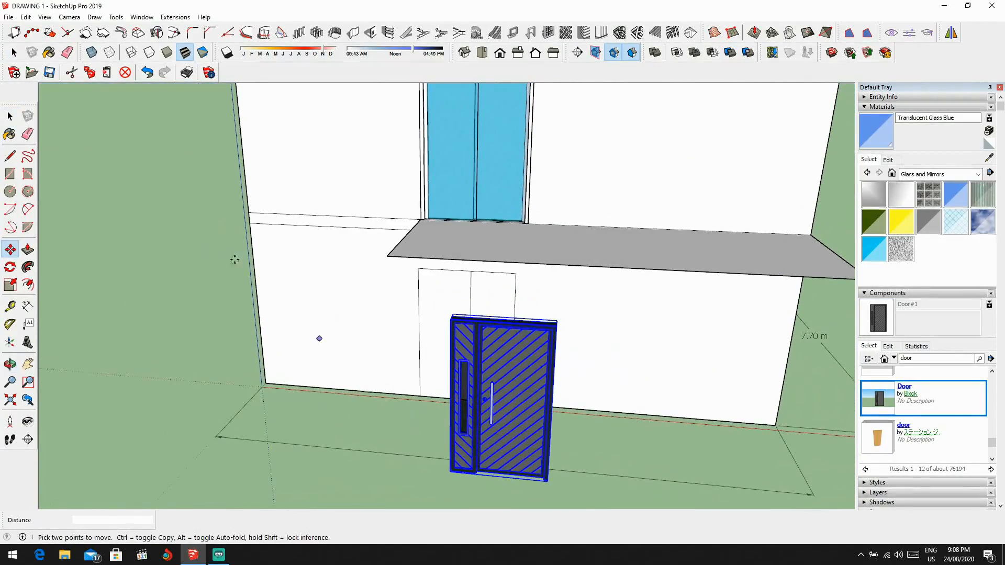
{"action": "left_click", "coordinate": [10, 267]}
{"action": "middle_click_drag", "start_coordinate": [489, 489], "coordinate": [516, 531]}
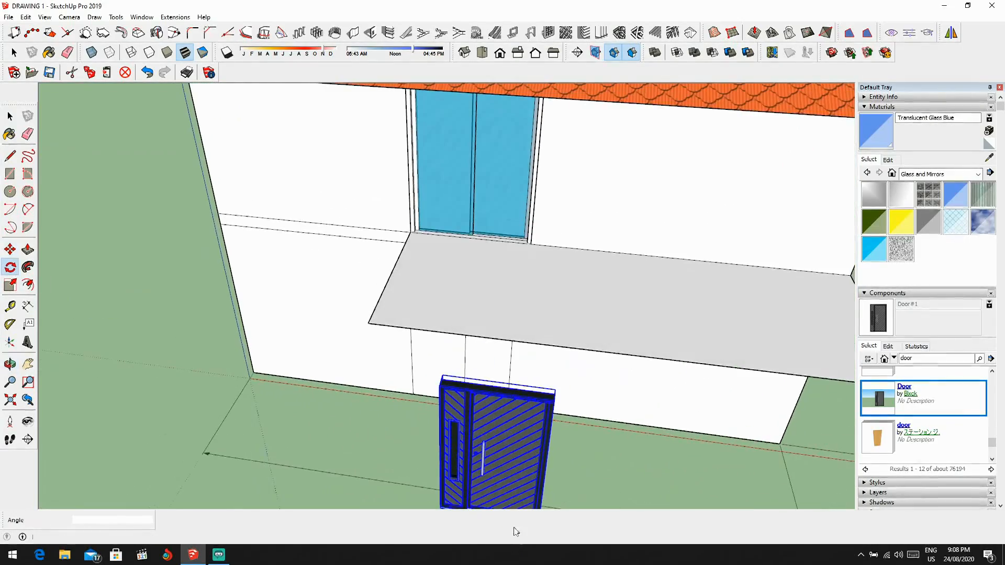
{"action": "middle_click_drag", "start_coordinate": [483, 419], "coordinate": [505, 478]}
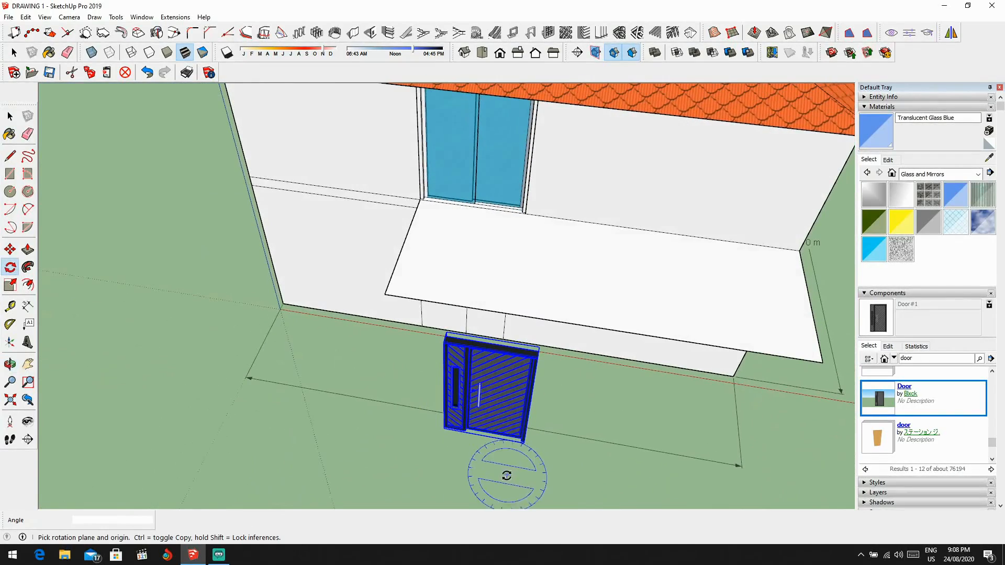
{"action": "left_click", "coordinate": [587, 475]}
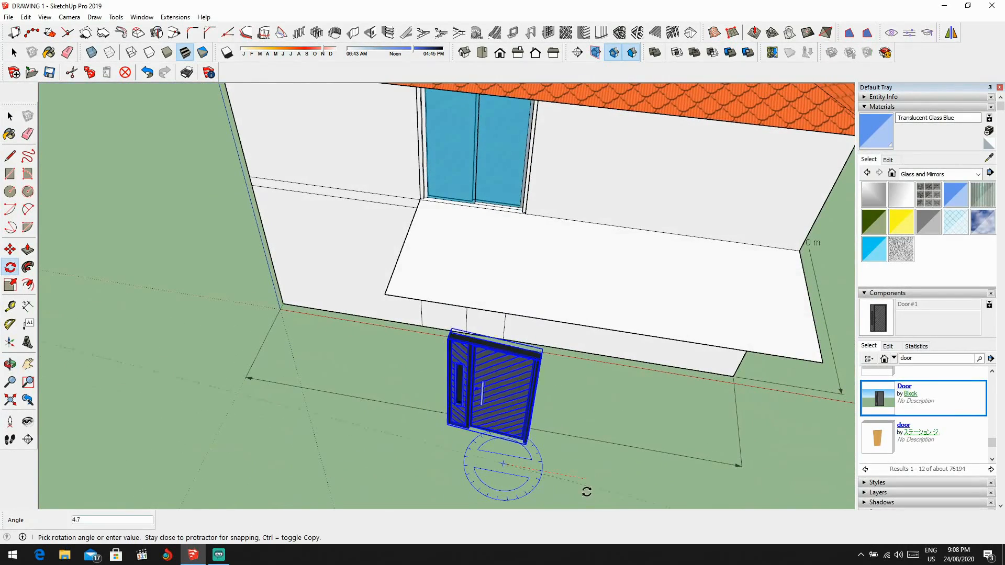
{"action": "left_click", "coordinate": [404, 444]}
Step: Move the door by its lower frame corner onto the lower corner of the ground-floor doorway outline
{"action": "scroll", "coordinate": [460, 443], "scroll_direction": "down", "scroll_amount": 3}
{"action": "middle_click_drag", "start_coordinate": [465, 449], "coordinate": [523, 435]}
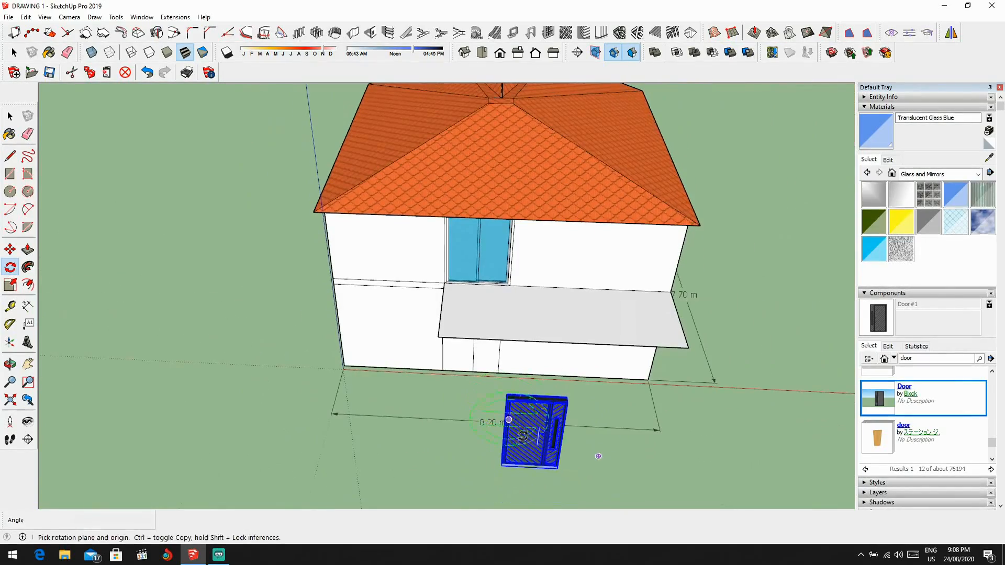
{"action": "key", "text": "m"}
{"action": "scroll", "coordinate": [485, 464], "scroll_direction": "up", "scroll_amount": 5}
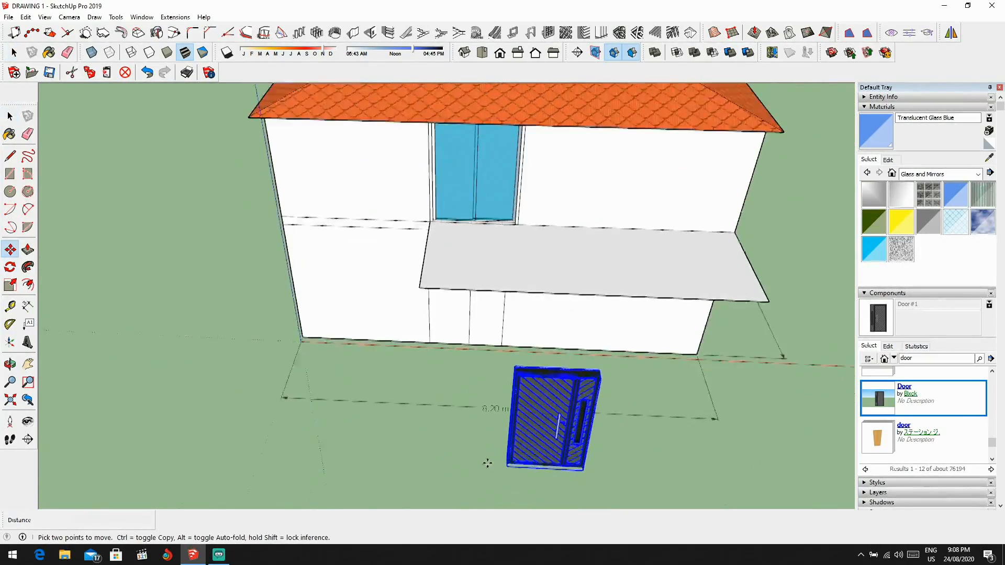
{"action": "scroll", "coordinate": [510, 467], "scroll_direction": "up", "scroll_amount": 3}
{"action": "middle_click_drag", "start_coordinate": [510, 466], "coordinate": [686, 424]}
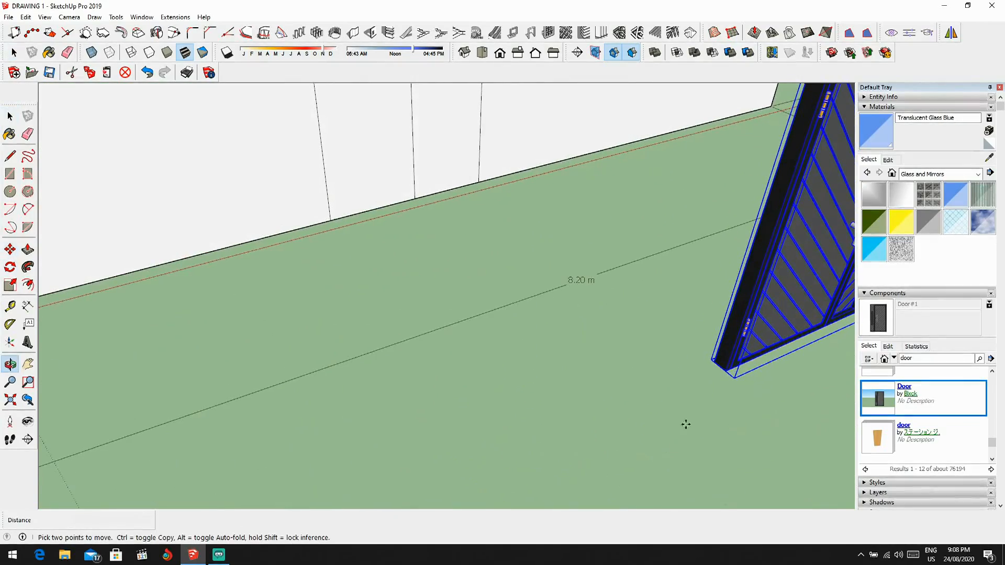
{"action": "left_click", "coordinate": [732, 367]}
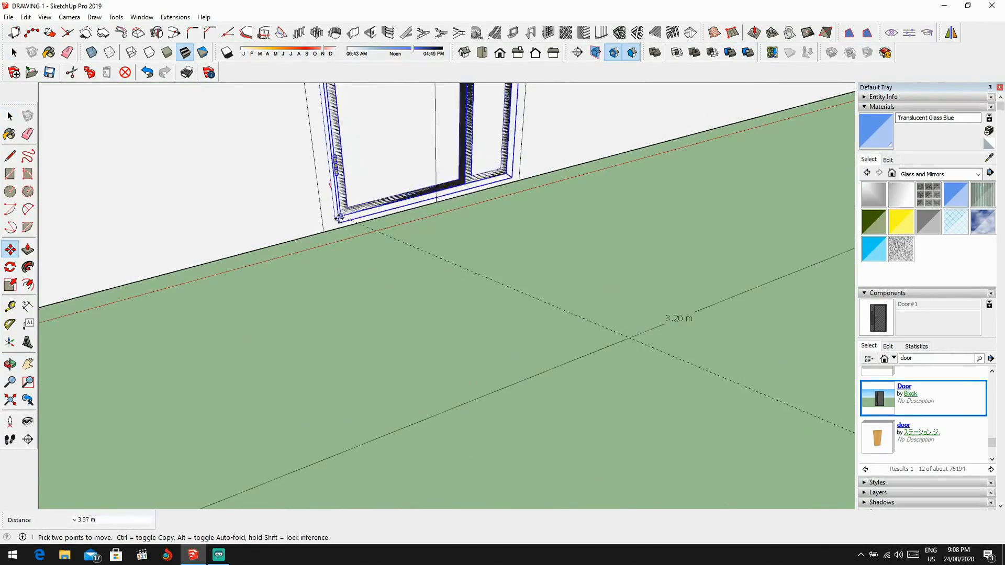
{"action": "left_click", "coordinate": [323, 232]}
{"action": "scroll", "coordinate": [323, 232], "scroll_direction": "down", "scroll_amount": 4}
{"action": "middle_click_drag", "start_coordinate": [325, 230], "coordinate": [420, 178]}
Step: Delete the door component at the doorway and undo the deletion
{"action": "key", "text": "space"}
{"action": "double_click", "coordinate": [373, 231]}
{"action": "key", "text": "Escape"}
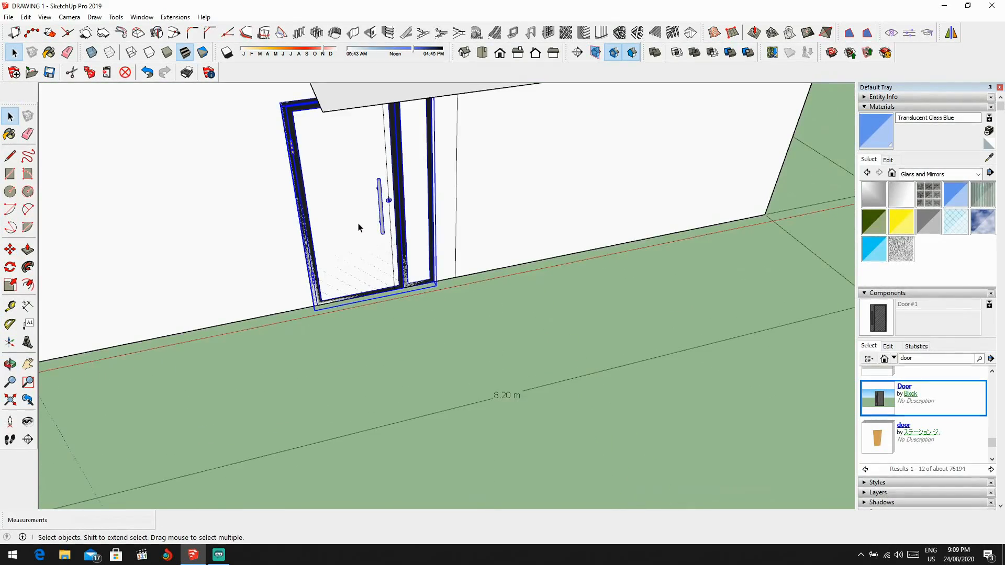
{"action": "key", "text": "Delete"}
{"action": "key", "text": "ctrl+z"}
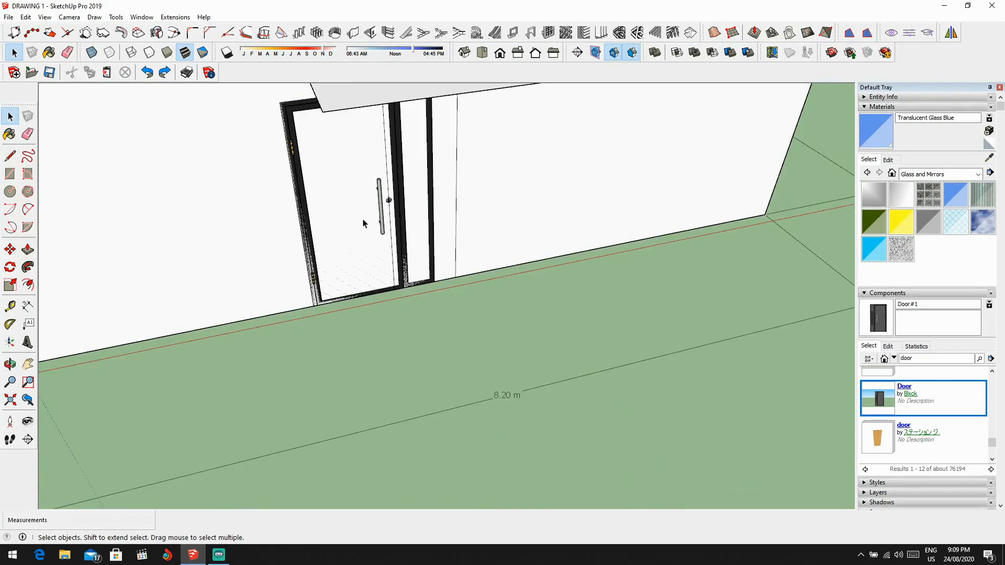
Step: Move the door back out from the wall to clear the doorway outline
{"action": "left_click", "coordinate": [352, 288]}
{"action": "left_click", "coordinate": [322, 305]}
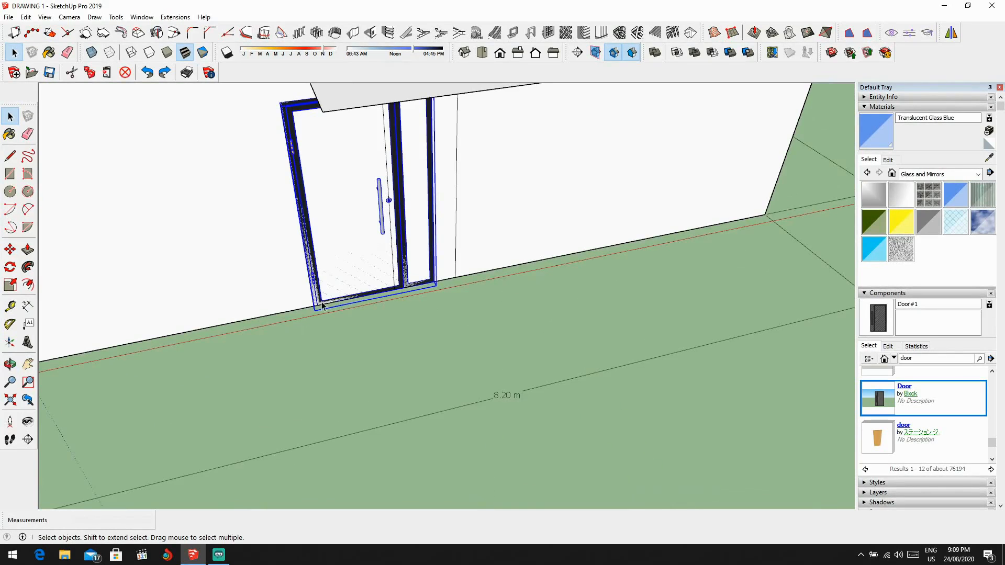
{"action": "key", "text": "m"}
{"action": "left_click", "coordinate": [322, 305]}
{"action": "left_click", "coordinate": [388, 407]}
{"action": "middle_click_drag", "start_coordinate": [349, 256], "coordinate": [438, 250]}
Step: Delete the wall faces and the dividing line inside the ground-floor doorway outline to open the doorway
{"action": "key", "text": "space"}
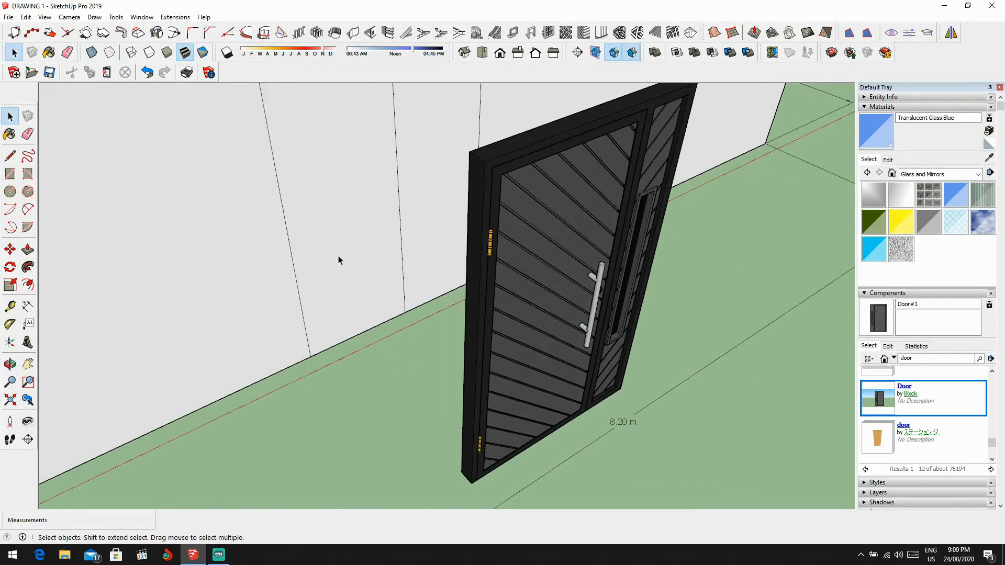
{"action": "left_click", "coordinate": [343, 257]}
{"action": "key", "text": "Delete"}
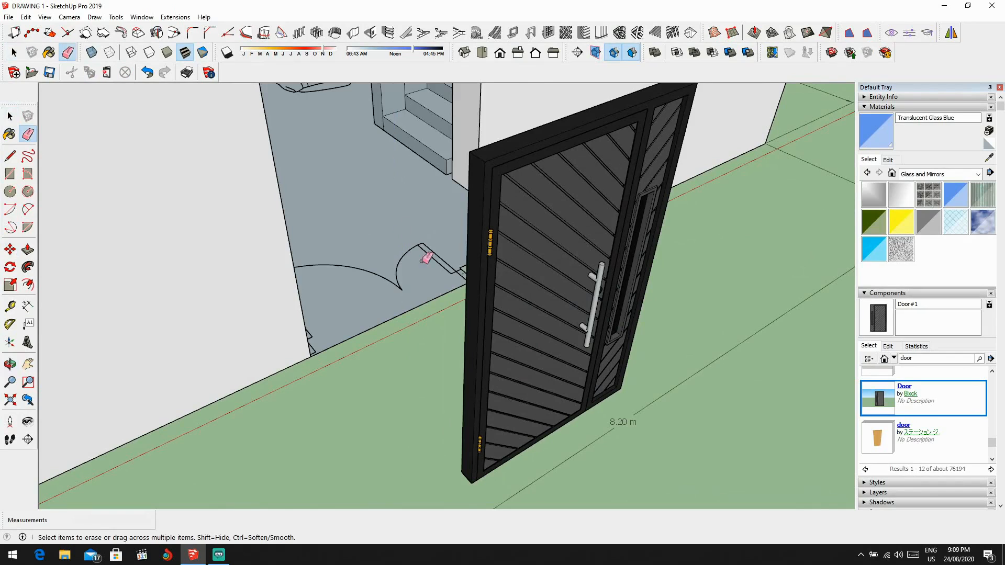
Step: Move the door by its lower frame corner into the opened doorway, flush against the hinge-side edge
{"action": "key", "text": "space"}
{"action": "left_click", "coordinate": [535, 371]}
{"action": "key", "text": "m"}
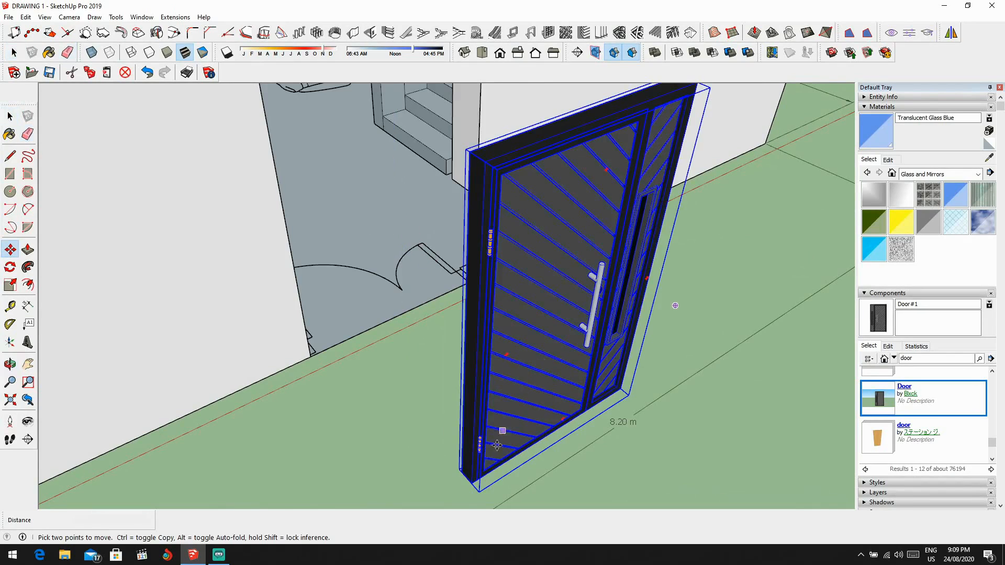
{"action": "left_click", "coordinate": [472, 484]}
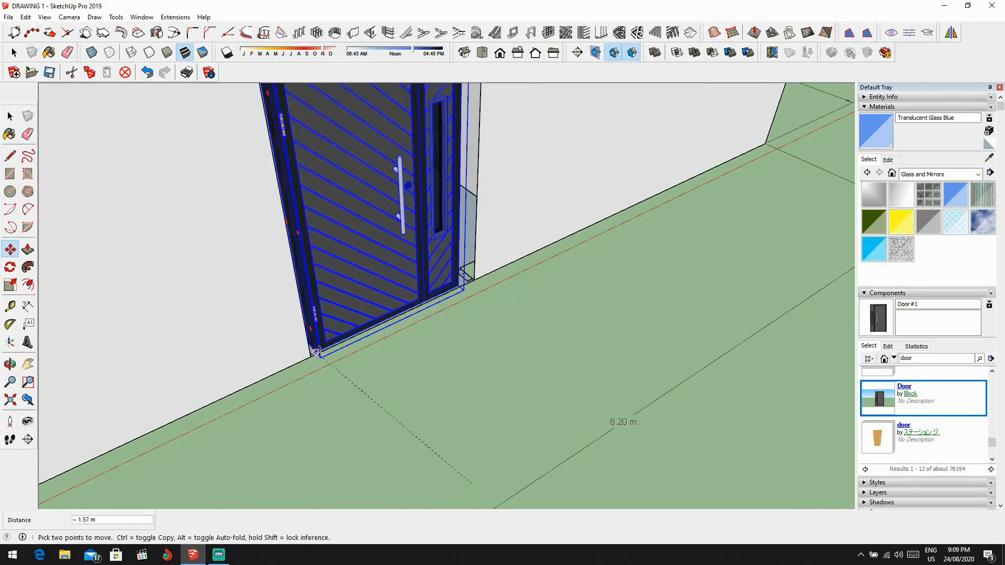
{"action": "scroll", "coordinate": [316, 351], "scroll_direction": "up", "scroll_amount": 5}
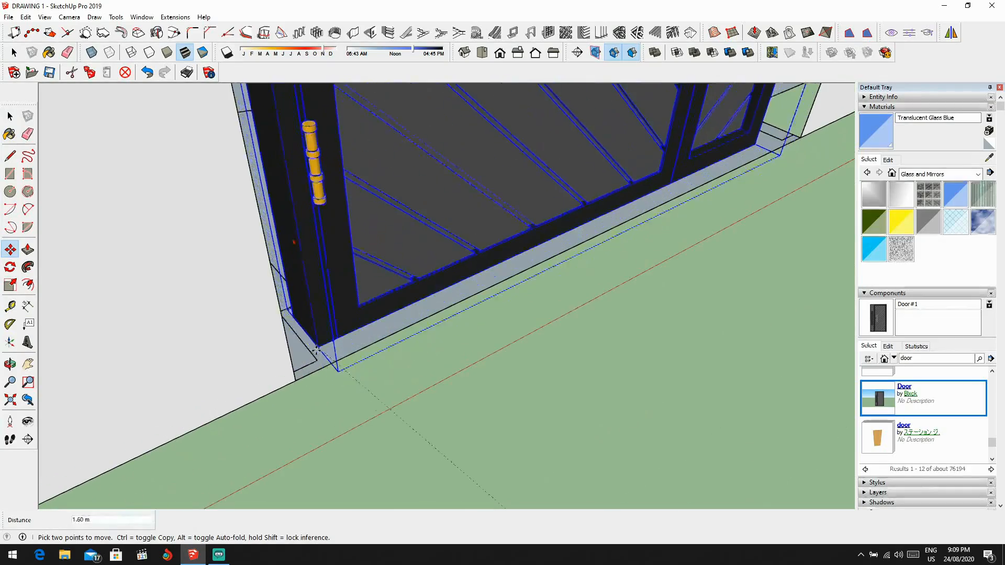
{"action": "middle_click_drag", "start_coordinate": [317, 351], "coordinate": [395, 298]}
{"action": "scroll", "coordinate": [392, 236], "scroll_direction": "up", "scroll_amount": 3}
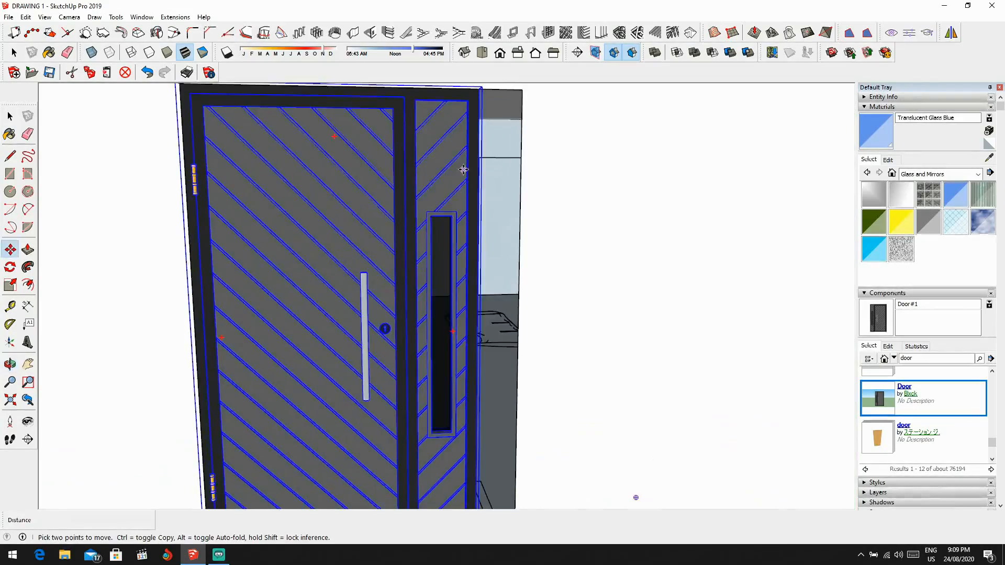
{"action": "scroll", "coordinate": [461, 169], "scroll_direction": "down", "scroll_amount": 2}
{"action": "middle_click_drag", "start_coordinate": [460, 170], "coordinate": [483, 177], "text": "shift"}
Step: Draw a line about 0.20 m long along the floor from the door frame to the opening's far edge and undo it
{"action": "key", "text": "space"}
{"action": "scroll", "coordinate": [520, 451], "scroll_direction": "up", "scroll_amount": 4}
{"action": "middle_click_drag", "start_coordinate": [519, 450], "coordinate": [481, 418]}
{"action": "key", "text": "l"}
{"action": "scroll", "coordinate": [445, 463], "scroll_direction": "up", "scroll_amount": 3}
{"action": "middle_click_drag", "start_coordinate": [444, 464], "coordinate": [268, 451]}
{"action": "scroll", "coordinate": [264, 452], "scroll_direction": "up", "scroll_amount": 2}
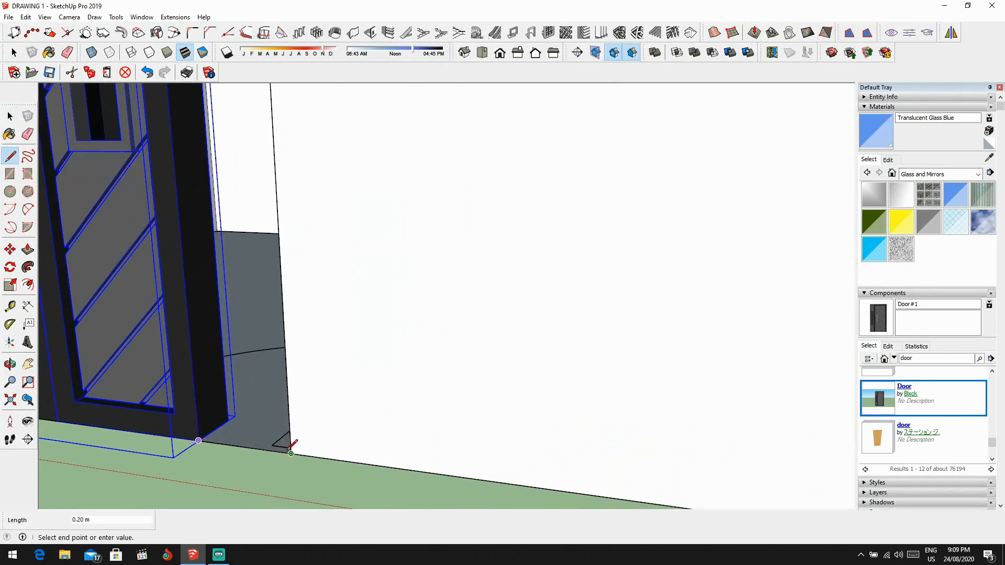
{"action": "left_click", "coordinate": [291, 453]}
{"action": "scroll", "coordinate": [286, 449], "scroll_direction": "down", "scroll_amount": 3}
{"action": "key", "text": "ctrl+z"}
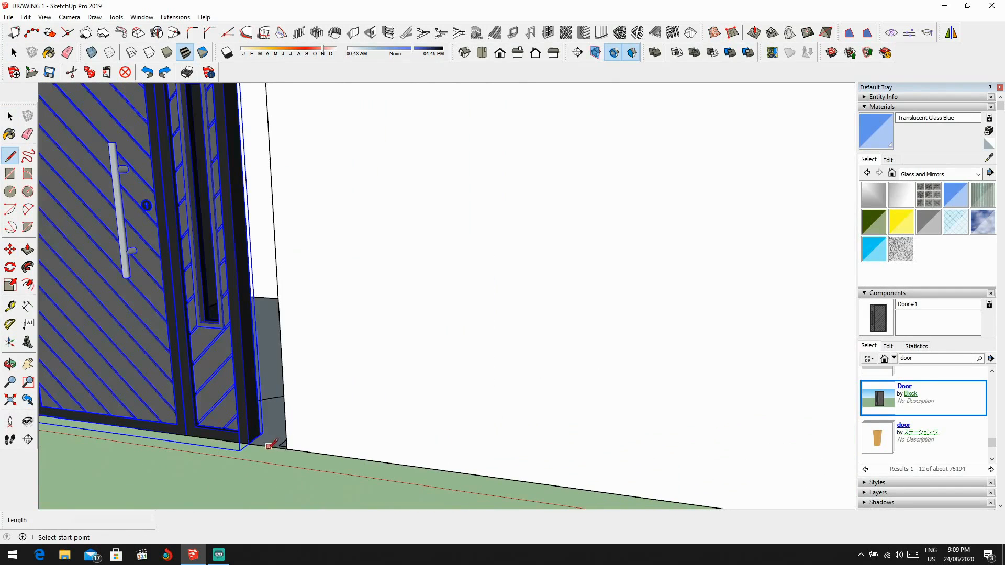
Step: Draw a 2.20 m vertical line along the door frame from its base to the opening's head, closing the gap with a wall face
{"action": "left_click", "coordinate": [251, 446]}
{"action": "scroll", "coordinate": [471, 438], "scroll_direction": "down", "scroll_amount": 3}
{"action": "middle_click_drag", "start_coordinate": [471, 437], "coordinate": [403, 524], "text": "shift"}
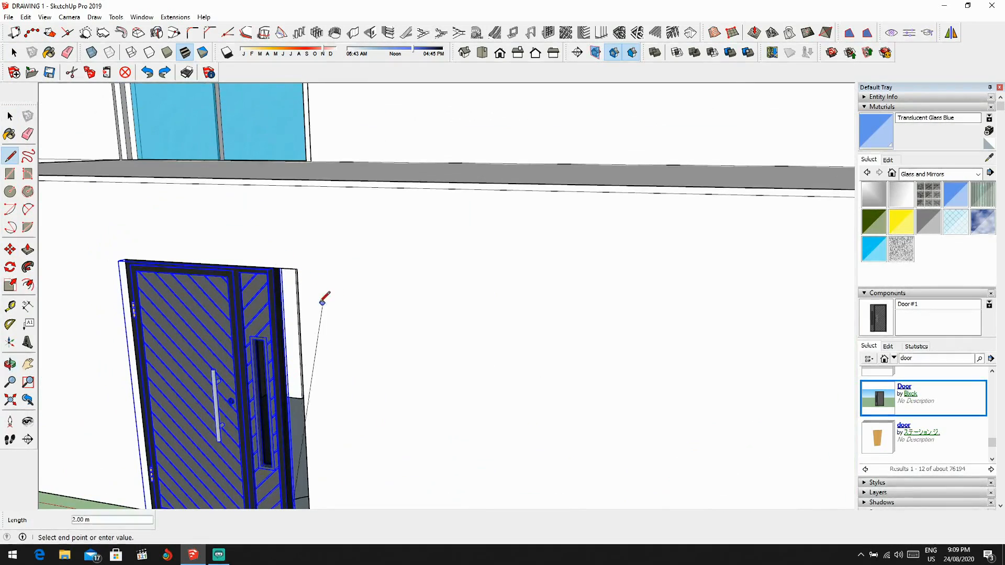
{"action": "scroll", "coordinate": [323, 302], "scroll_direction": "up", "scroll_amount": 3}
{"action": "left_click", "coordinate": [261, 246]}
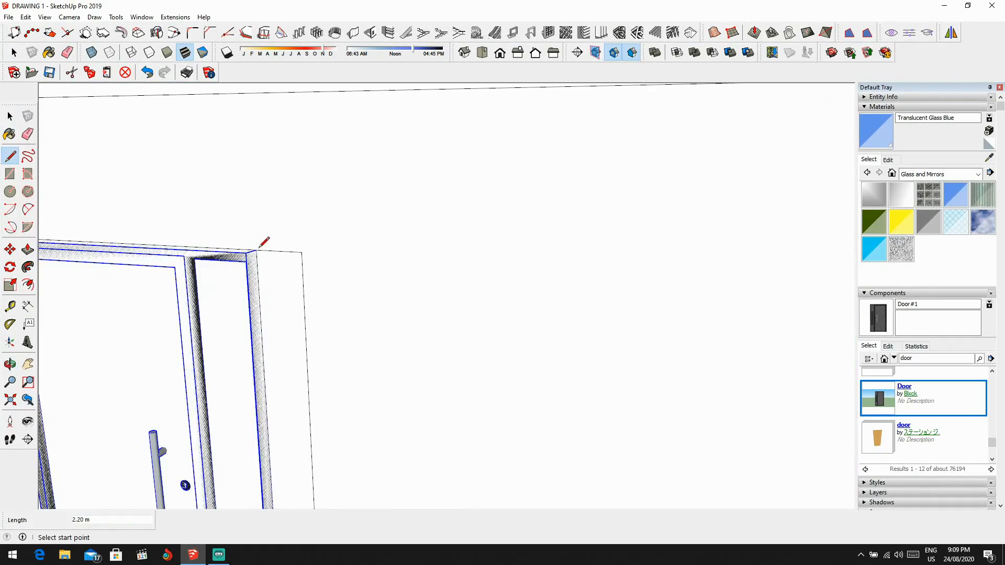
{"action": "scroll", "coordinate": [262, 250], "scroll_direction": "down", "scroll_amount": 2}
{"action": "middle_click_drag", "start_coordinate": [267, 253], "coordinate": [299, 256]}
{"action": "key", "text": "space"}
{"action": "scroll", "coordinate": [296, 251], "scroll_direction": "up", "scroll_amount": 2}
{"action": "scroll", "coordinate": [296, 255], "scroll_direction": "down", "scroll_amount": 6}
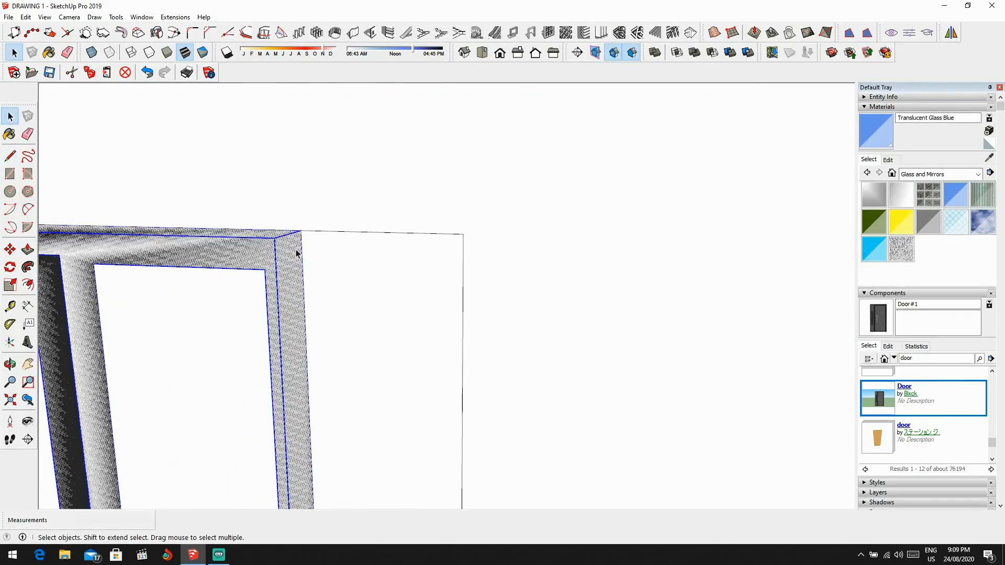
Step: Move the door about 1.71 m out in front of the wall and delete the wall face filling the doorway behind it
{"action": "scroll", "coordinate": [291, 273], "scroll_direction": "down", "scroll_amount": 2}
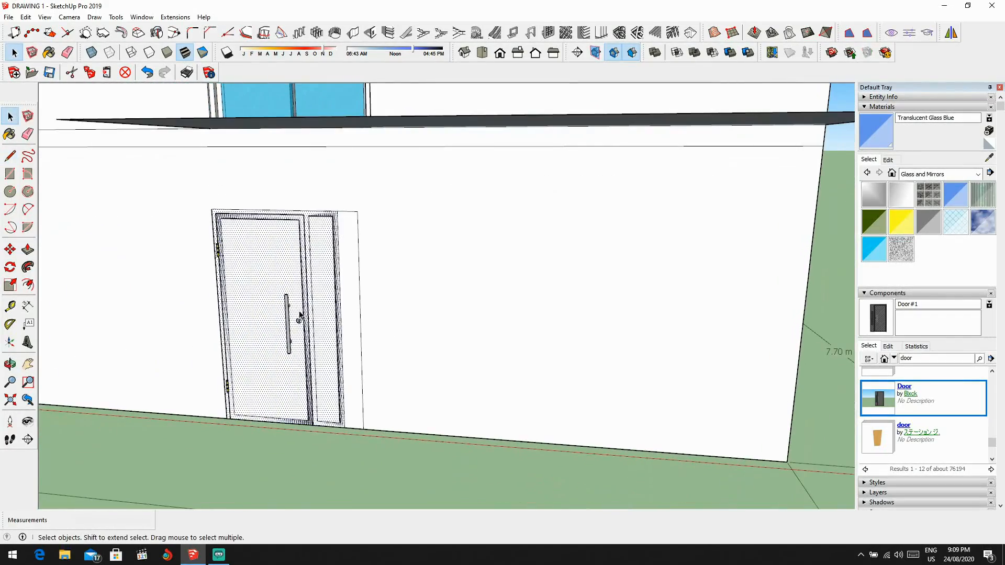
{"action": "left_click", "coordinate": [279, 362]}
{"action": "key", "text": "m"}
{"action": "left_click", "coordinate": [325, 321]}
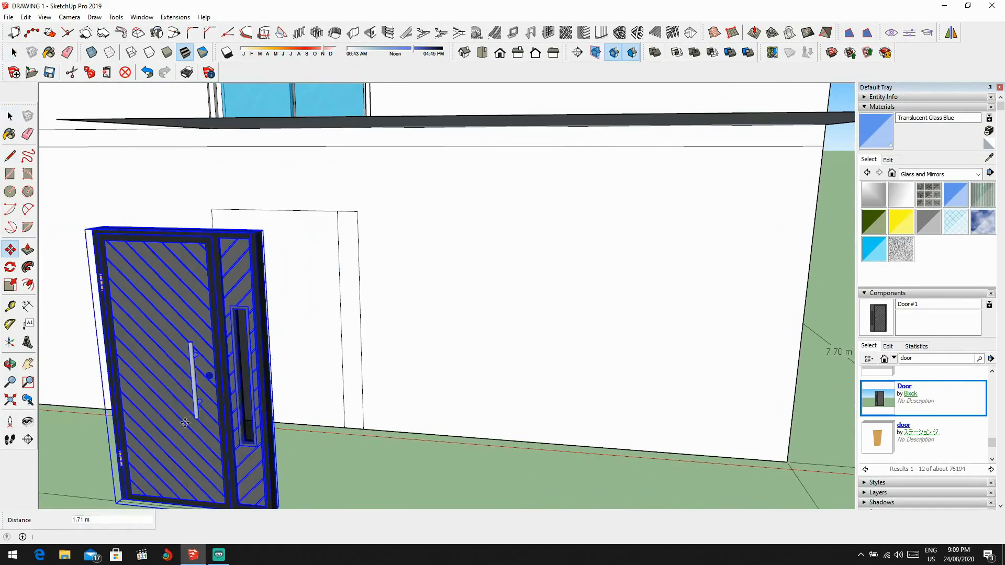
{"action": "left_click", "coordinate": [314, 306]}
{"action": "key", "text": "space"}
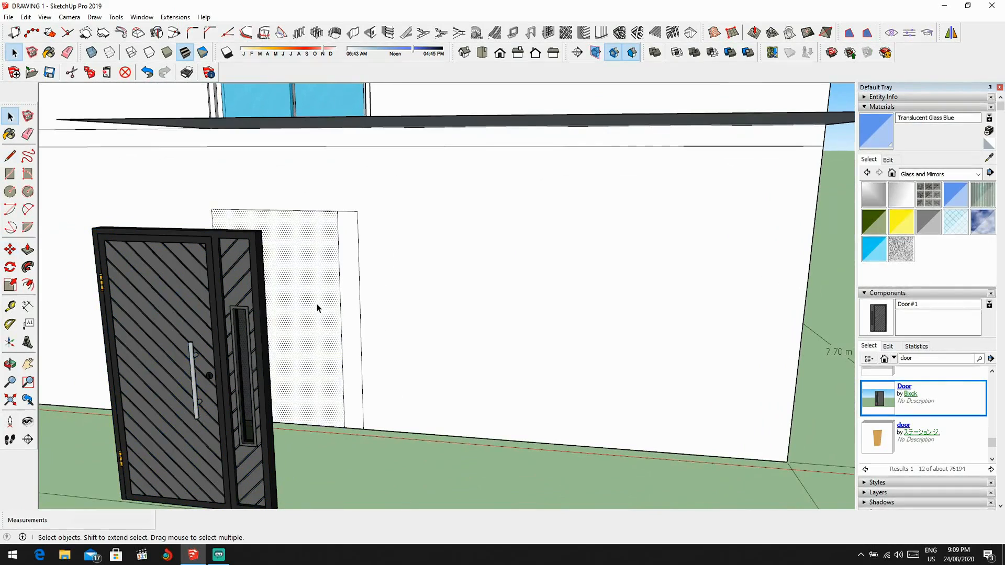
Step: Move the door by its lower hinge-side frame corner back into the doorway, snapping it to the opening's bottom corner
{"action": "left_click", "coordinate": [236, 340]}
{"action": "middle_click_drag", "start_coordinate": [236, 340], "coordinate": [439, 390]}
{"action": "key", "text": "m"}
{"action": "scroll", "coordinate": [350, 456], "scroll_direction": "up", "scroll_amount": 2}
{"action": "middle_click_drag", "start_coordinate": [352, 455], "coordinate": [380, 338], "text": "shift"}
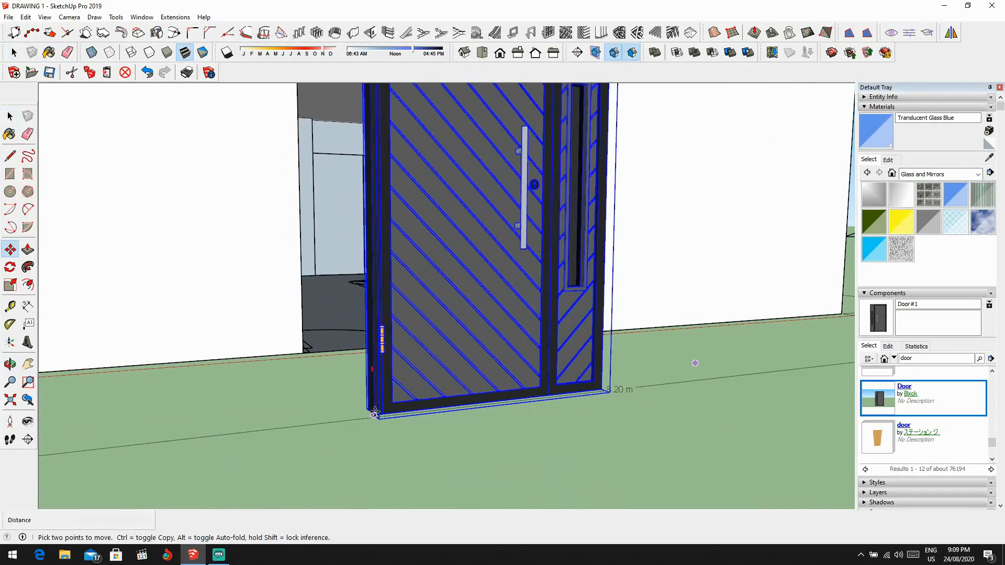
{"action": "left_click", "coordinate": [374, 416]}
{"action": "scroll", "coordinate": [367, 408], "scroll_direction": "down", "scroll_amount": 2}
{"action": "scroll", "coordinate": [314, 377], "scroll_direction": "up", "scroll_amount": 3}
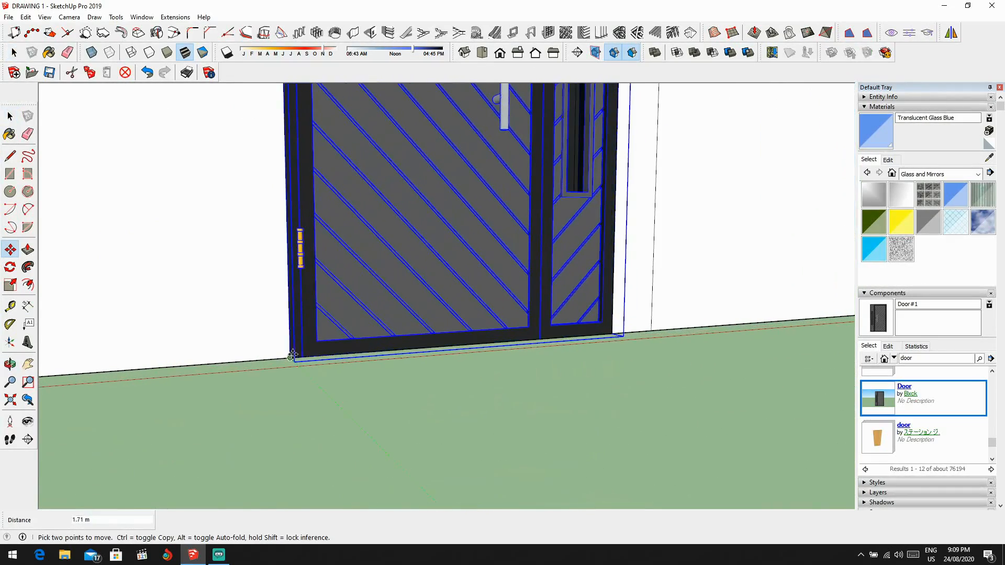
{"action": "scroll", "coordinate": [377, 352], "scroll_direction": "down", "scroll_amount": 4}
Step: Erase the leftover vertical wall line beside the door frame
{"action": "middle_click_drag", "start_coordinate": [410, 355], "coordinate": [329, 336]}
{"action": "scroll", "coordinate": [419, 366], "scroll_direction": "up", "scroll_amount": 2}
{"action": "scroll", "coordinate": [471, 302], "scroll_direction": "up", "scroll_amount": 2}
{"action": "scroll", "coordinate": [471, 305], "scroll_direction": "down", "scroll_amount": 3}
{"action": "scroll", "coordinate": [486, 354], "scroll_direction": "up", "scroll_amount": 2}
{"action": "key", "text": "e"}
{"action": "left_click", "coordinate": [499, 336]}
{"action": "scroll", "coordinate": [502, 340], "scroll_direction": "down", "scroll_amount": 2}
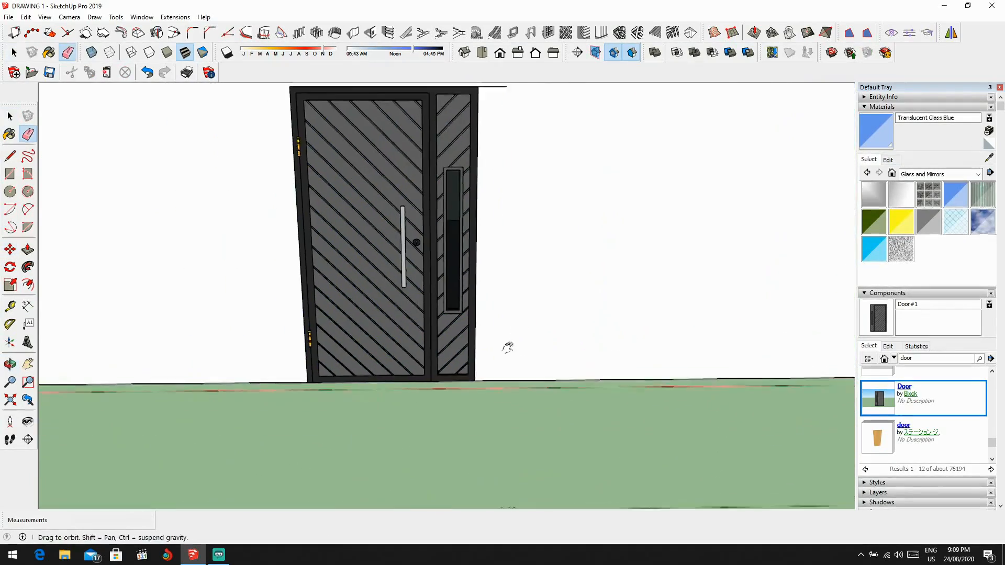
{"action": "middle_click_drag", "start_coordinate": [509, 347], "coordinate": [481, 466], "text": "shift"}
{"action": "scroll", "coordinate": [523, 267], "scroll_direction": "down", "scroll_amount": 3}
{"action": "key", "text": "space"}
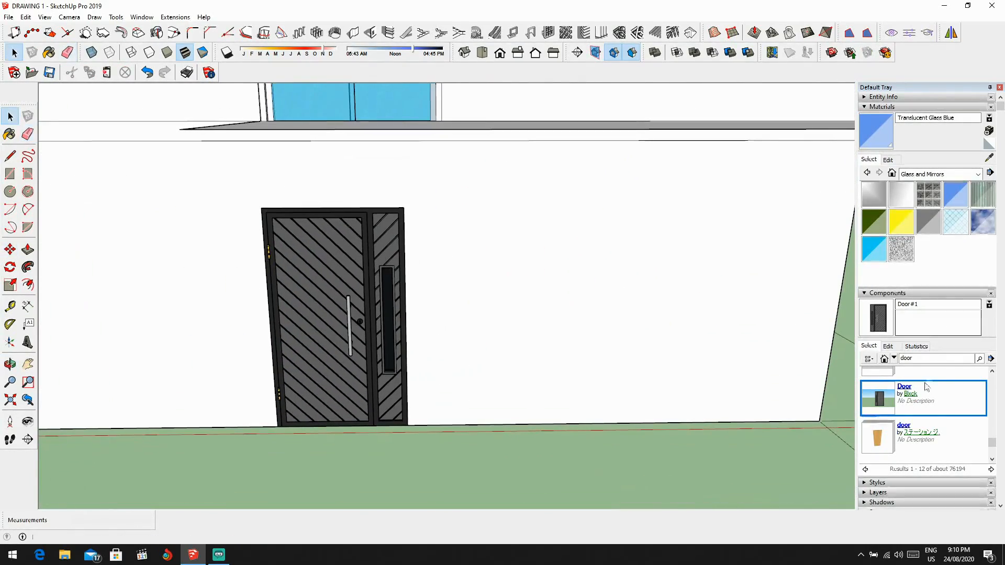
{"action": "scroll", "coordinate": [918, 372], "scroll_direction": "down", "scroll_amount": 1}
{"action": "scroll", "coordinate": [881, 361], "scroll_direction": "down", "scroll_amount": 2}
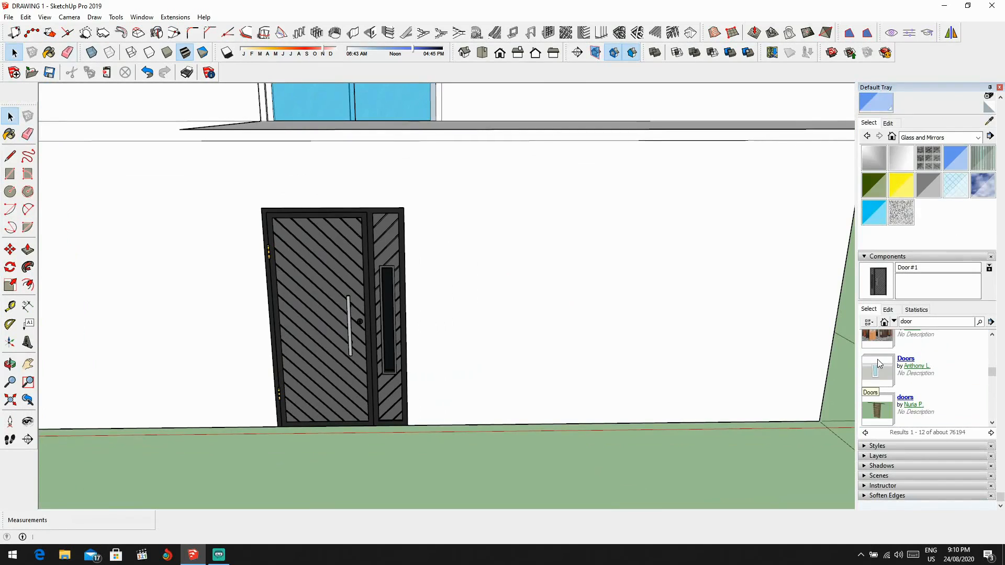
{"action": "scroll", "coordinate": [613, 409], "scroll_direction": "down", "scroll_amount": 5}
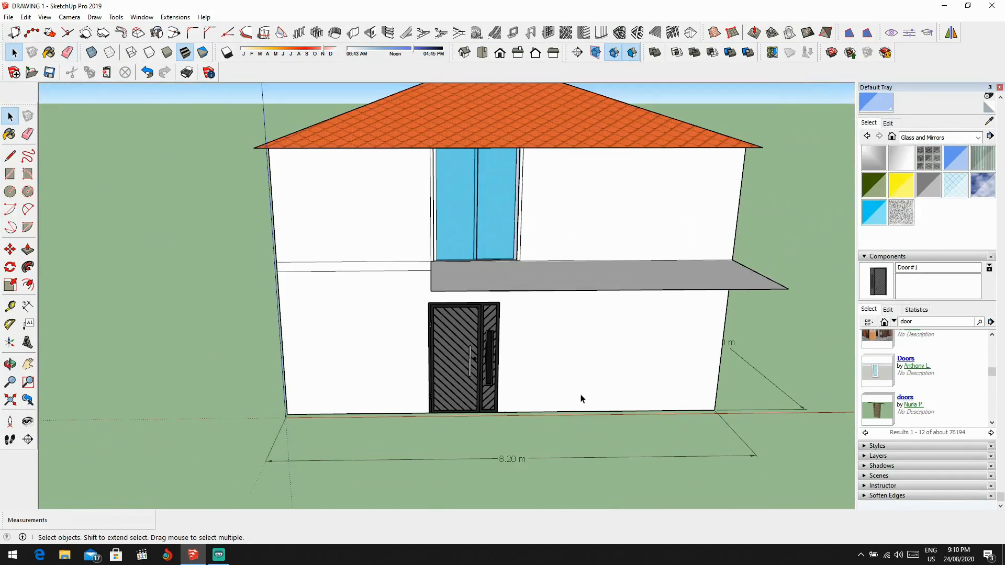
Step: Measure the height of the opposite balcony's glass parapet at its outer corner with the Line tool
{"action": "key", "text": "l"}
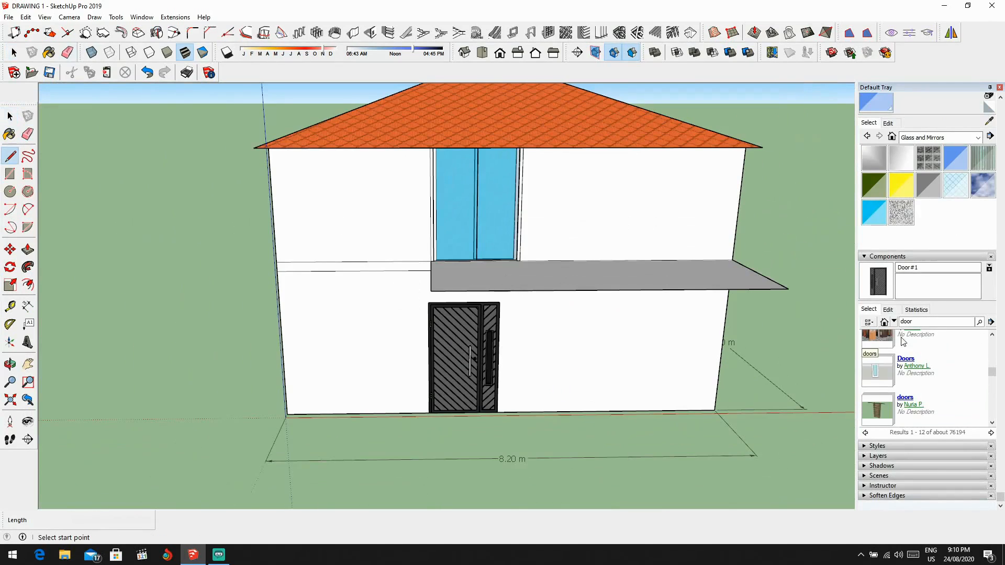
{"action": "middle_click_drag", "start_coordinate": [479, 287], "coordinate": [576, 260]}
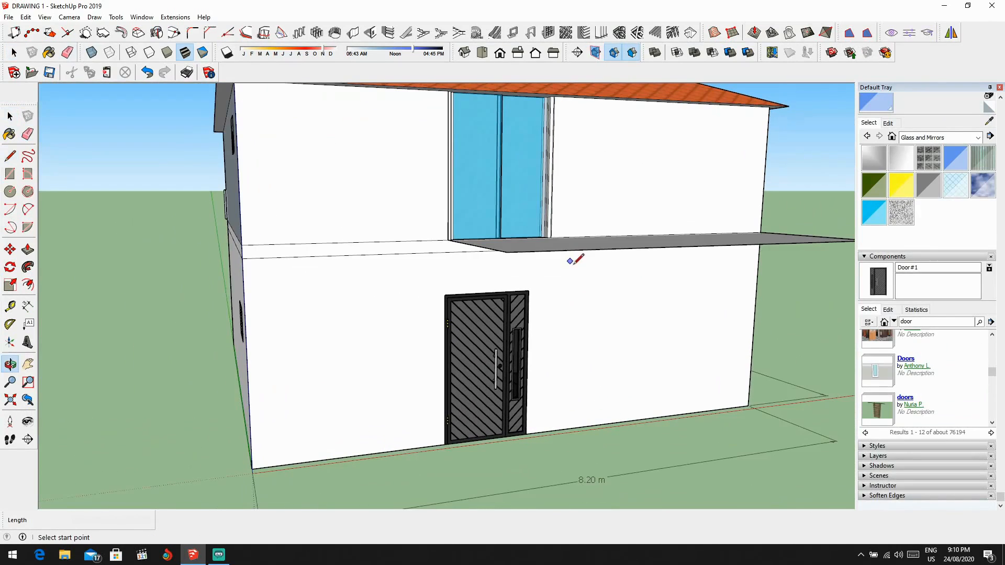
{"action": "left_click", "coordinate": [507, 252]}
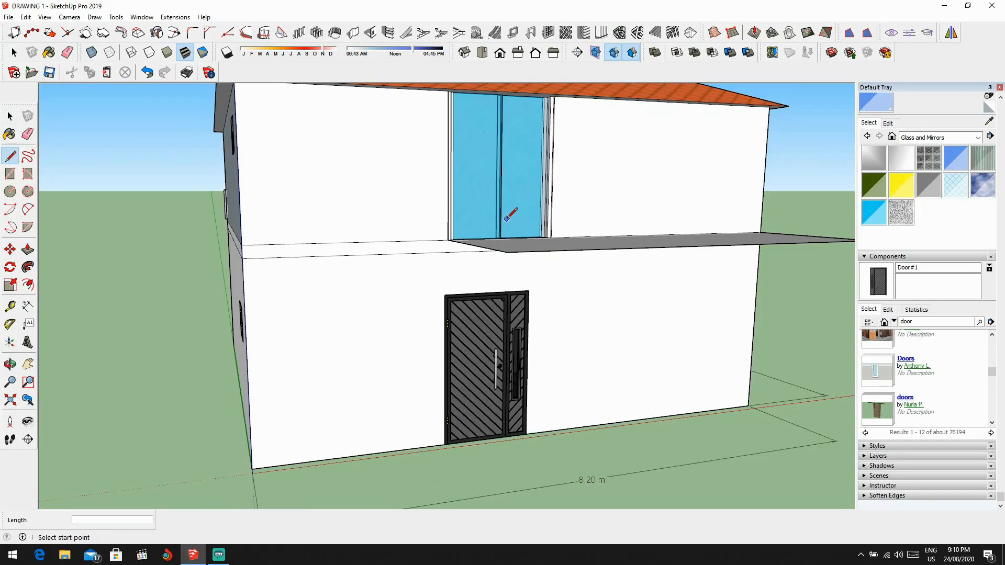
{"action": "scroll", "coordinate": [507, 219], "scroll_direction": "down", "scroll_amount": 5}
{"action": "middle_click_drag", "start_coordinate": [507, 218], "coordinate": [666, 231]}
{"action": "scroll", "coordinate": [153, 204], "scroll_direction": "up", "scroll_amount": 7}
{"action": "middle_click_drag", "start_coordinate": [152, 204], "coordinate": [305, 224]}
{"action": "scroll", "coordinate": [252, 139], "scroll_direction": "up", "scroll_amount": 3}
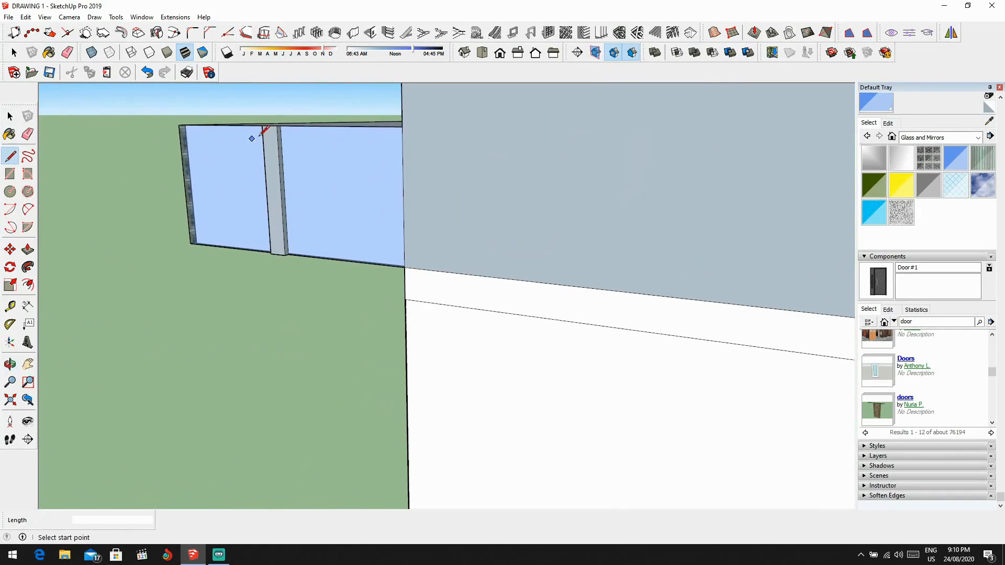
{"action": "left_click", "coordinate": [262, 124]}
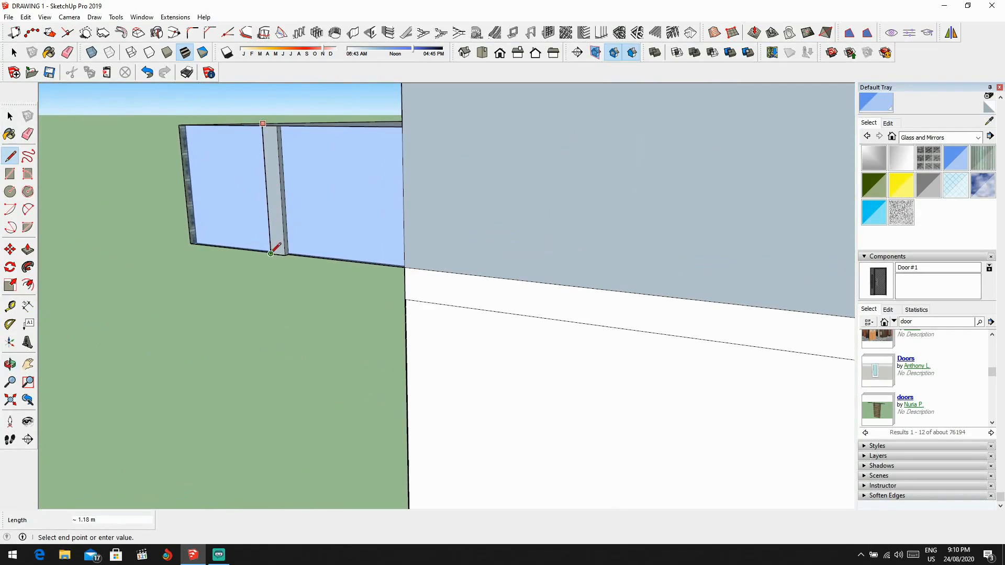
{"action": "middle_click_drag", "start_coordinate": [272, 253], "coordinate": [465, 168]}
{"action": "scroll", "coordinate": [431, 157], "scroll_direction": "up", "scroll_amount": 3}
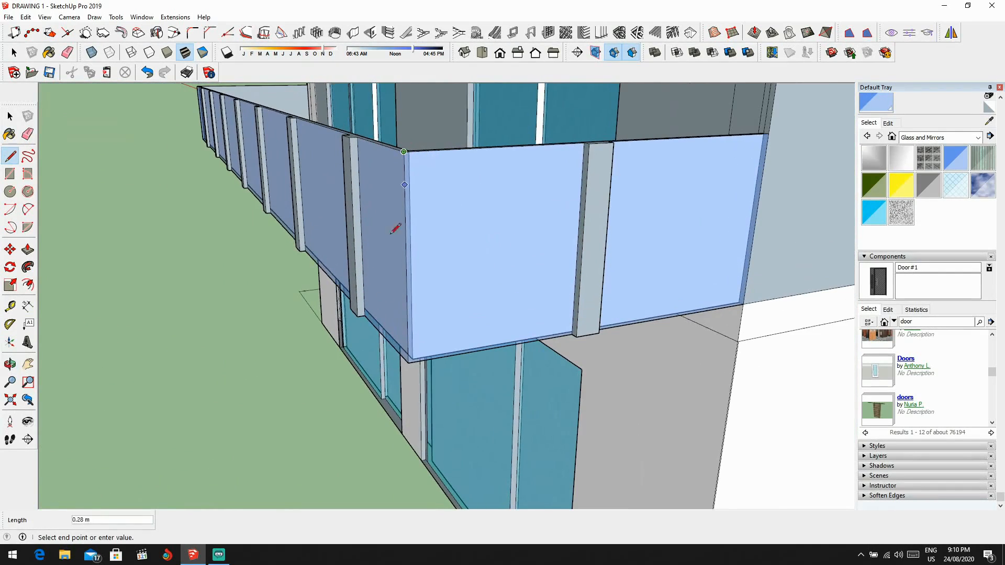
{"action": "middle_click_drag", "start_coordinate": [409, 348], "coordinate": [439, 339]}
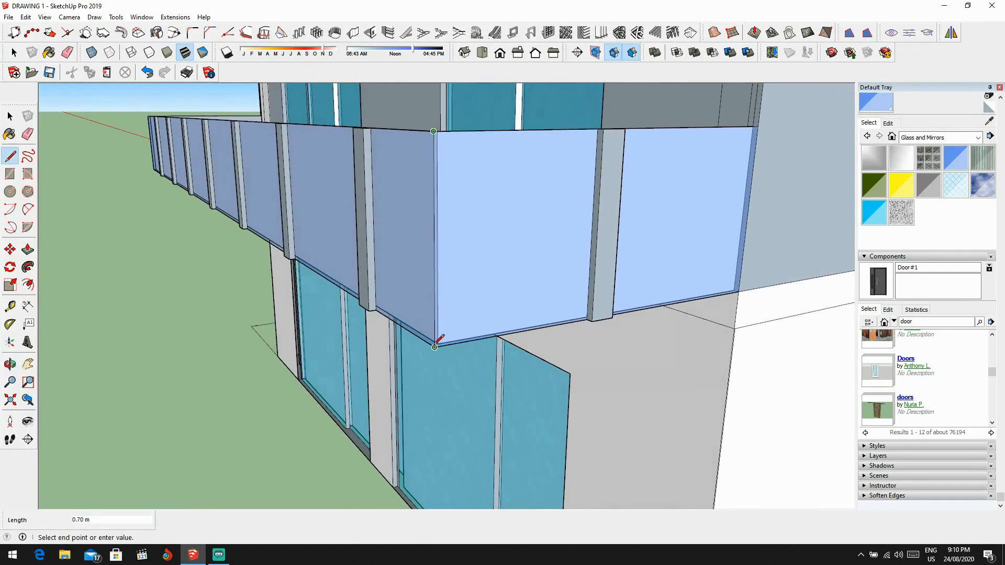
{"action": "scroll", "coordinate": [466, 337], "scroll_direction": "down", "scroll_amount": 6}
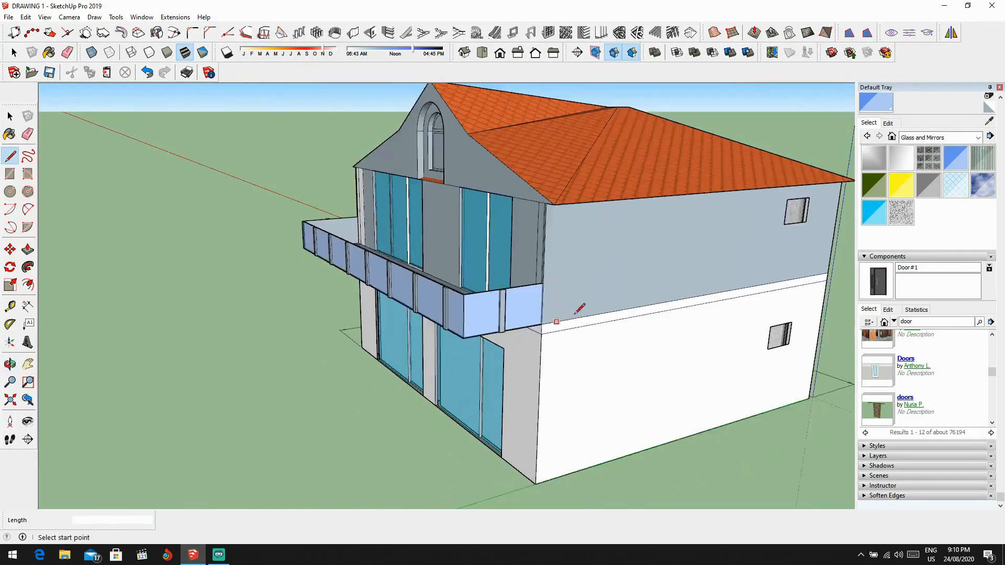
Step: Draw a 0.7 m vertical line at the outer corner of the balcony above the door and connect its top to the house wall
{"action": "middle_click_drag", "start_coordinate": [576, 314], "coordinate": [398, 267]}
{"action": "middle_click_drag", "start_coordinate": [649, 340], "coordinate": [533, 315]}
{"action": "scroll", "coordinate": [534, 311], "scroll_direction": "up", "scroll_amount": 3}
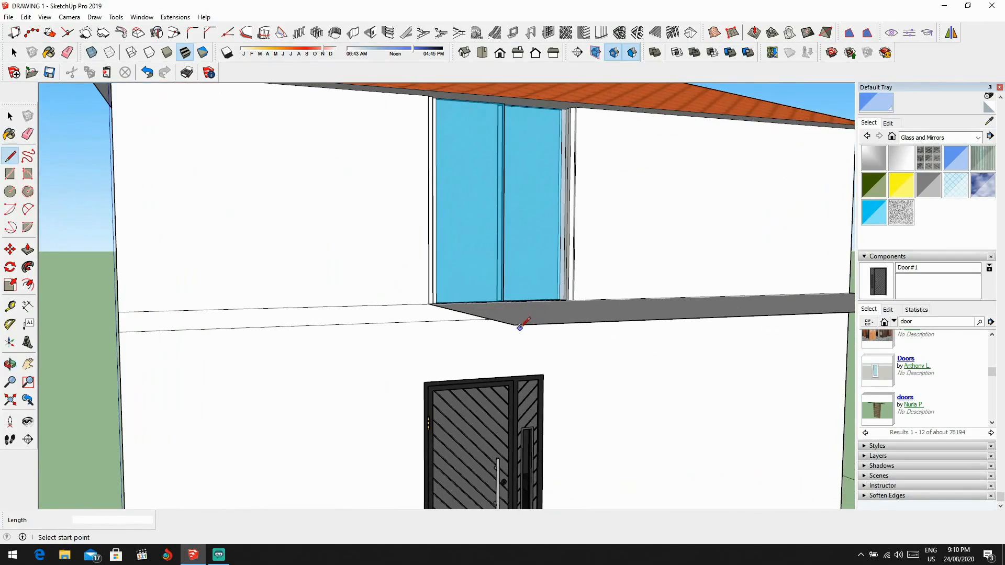
{"action": "left_click", "coordinate": [514, 324]}
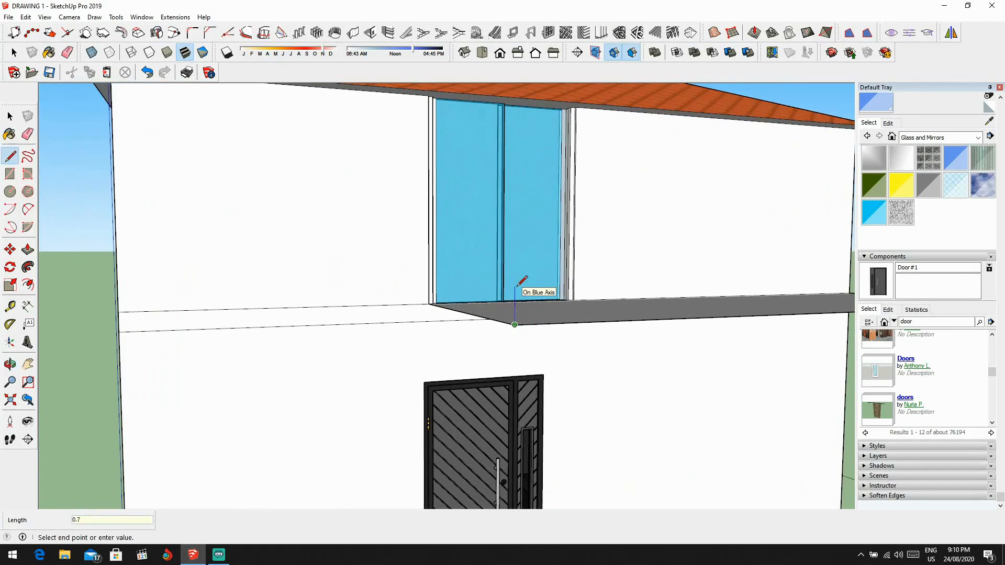
{"action": "middle_click_drag", "start_coordinate": [535, 240], "coordinate": [595, 276]}
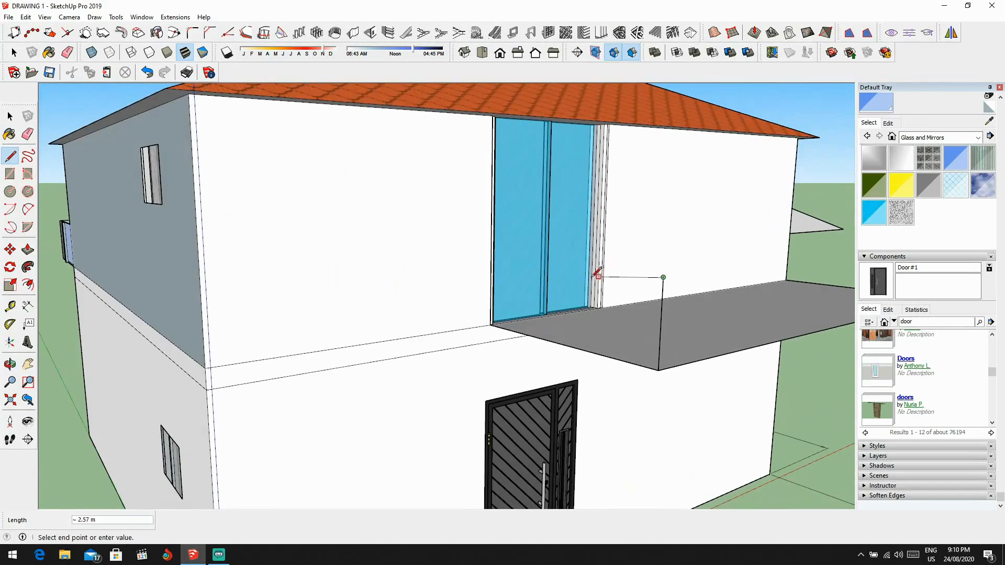
{"action": "left_click", "coordinate": [491, 255]}
Step: Draw the parapet's front edge about 5.45 m long, drop it to the slab corner, and close the far side with a 2.00 m line to the wall
{"action": "scroll", "coordinate": [545, 276], "scroll_direction": "down", "scroll_amount": 3}
{"action": "scroll", "coordinate": [414, 268], "scroll_direction": "up", "scroll_amount": 2}
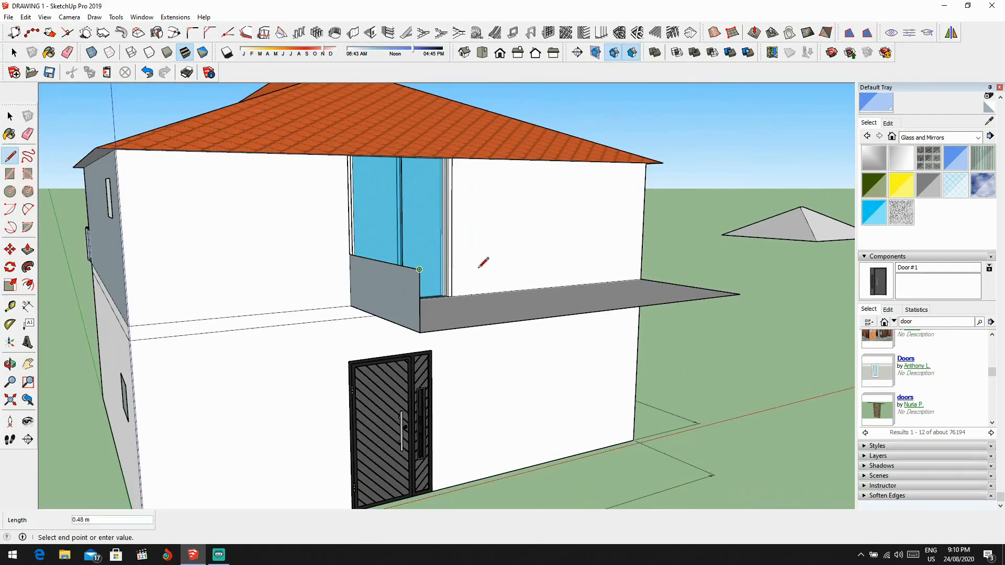
{"action": "left_click", "coordinate": [740, 294]}
{"action": "middle_click_drag", "start_coordinate": [740, 294], "coordinate": [324, 325]}
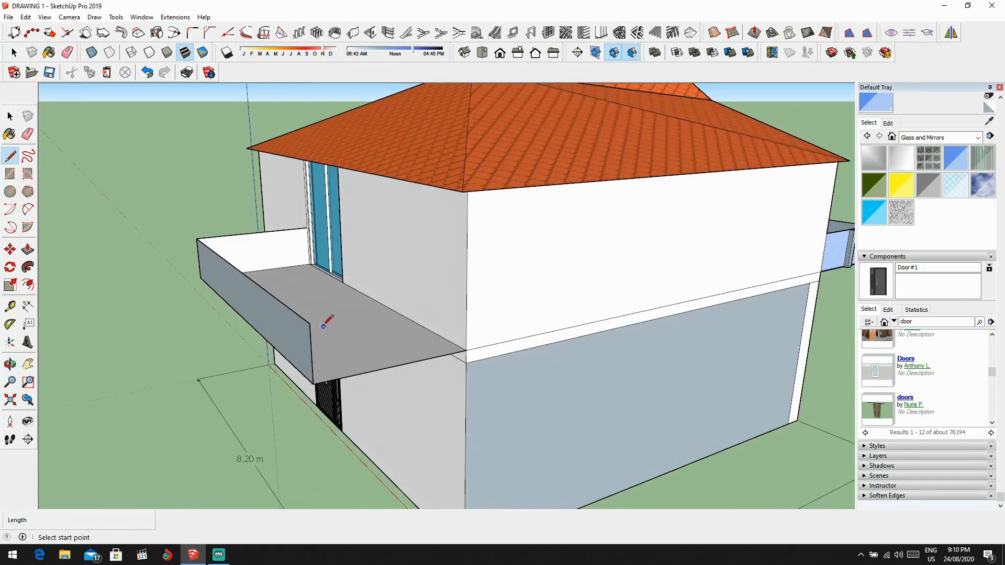
{"action": "left_click", "coordinate": [454, 302]}
{"action": "key", "text": "space"}
{"action": "middle_click_drag", "start_coordinate": [455, 302], "coordinate": [507, 306]}
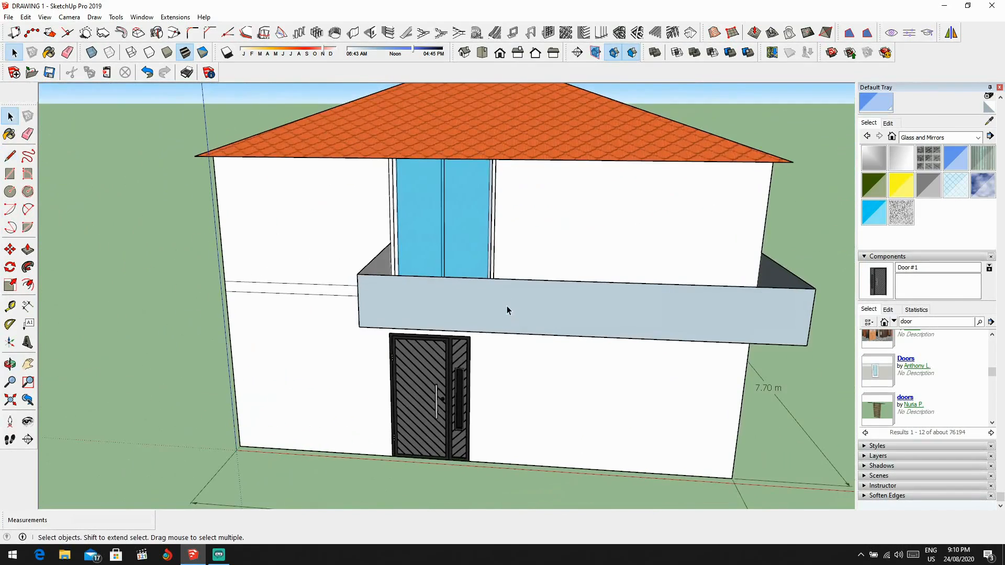
Step: Draw two vertical lines 0.10 m apart across the front parapet above the door to outline a post strip
{"action": "key", "text": "l"}
{"action": "scroll", "coordinate": [398, 294], "scroll_direction": "up", "scroll_amount": 2}
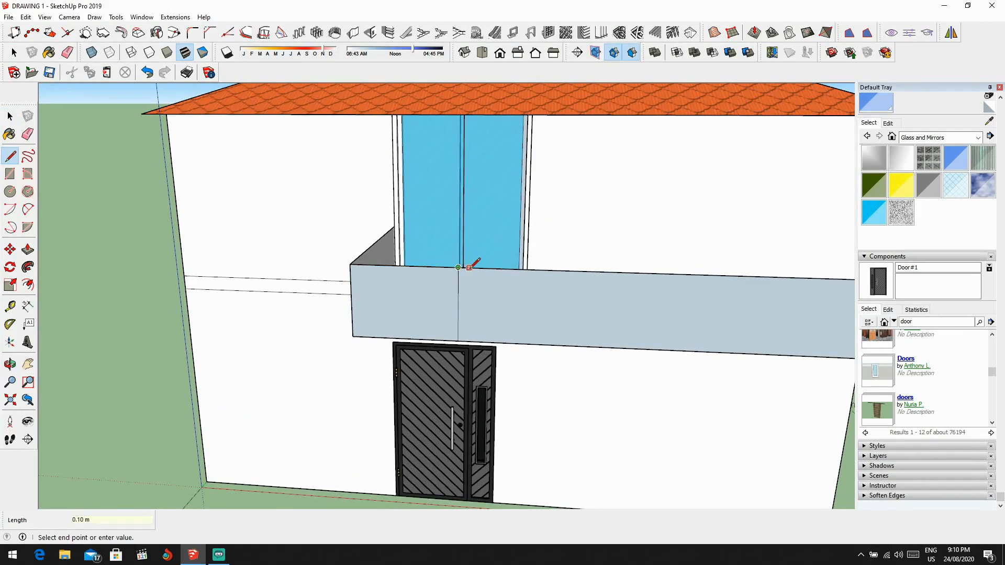
{"action": "key", "text": "Escape"}
{"action": "left_click", "coordinate": [468, 334]}
{"action": "key", "text": "space"}
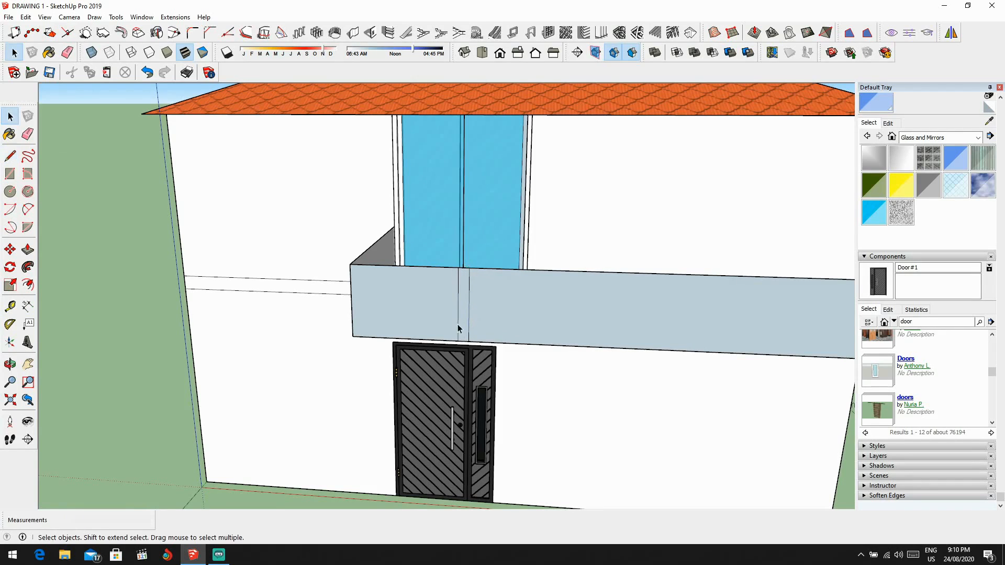
Step: Copy the end panel with its post strip and place three copies side by side along the front parapet
{"action": "left_click", "coordinate": [439, 314], "text": "ctrl"}
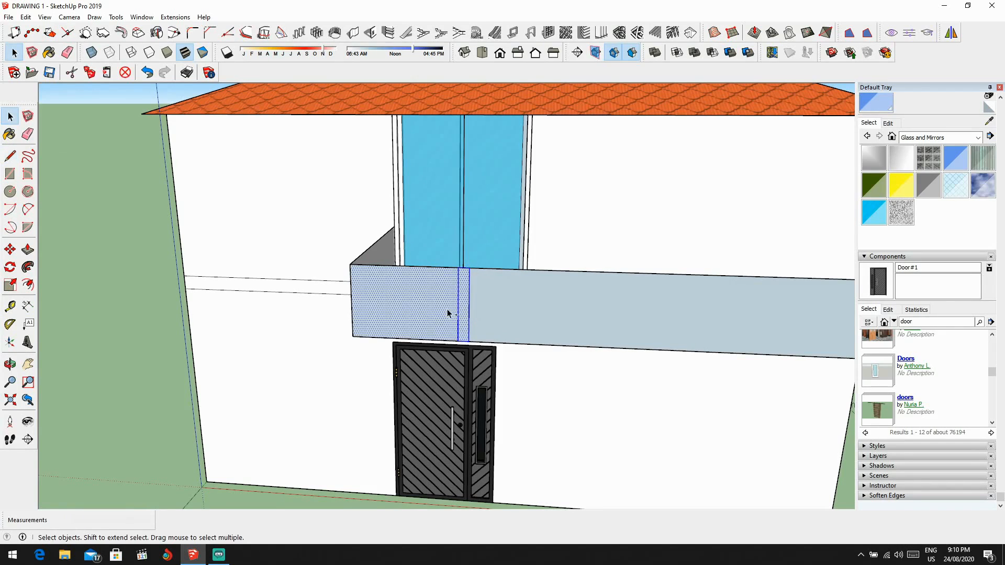
{"action": "scroll", "coordinate": [265, 330], "scroll_direction": "down", "scroll_amount": 1}
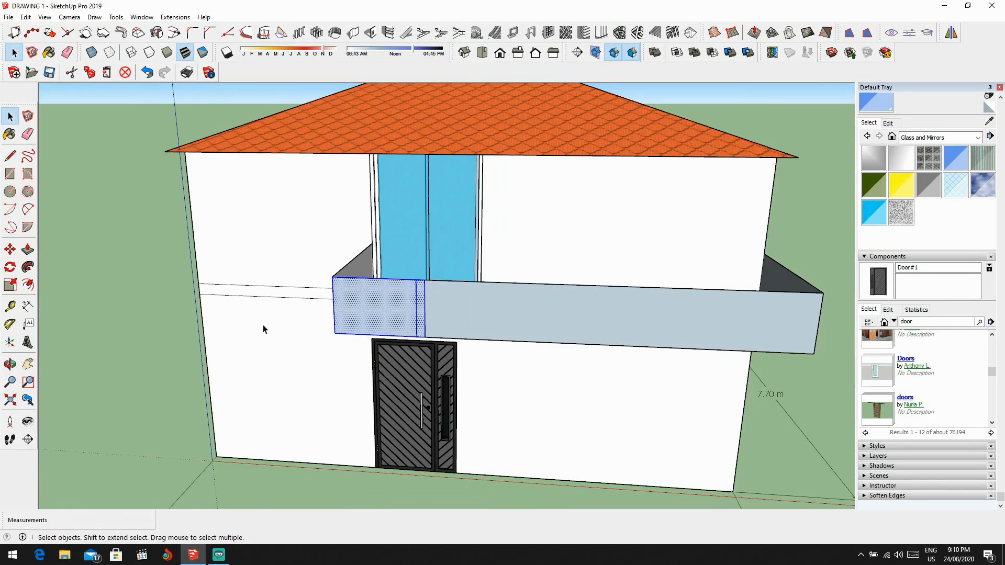
{"action": "key", "text": "ctrl+v"}
{"action": "left_click", "coordinate": [87, 390]}
{"action": "left_click", "coordinate": [86, 390]}
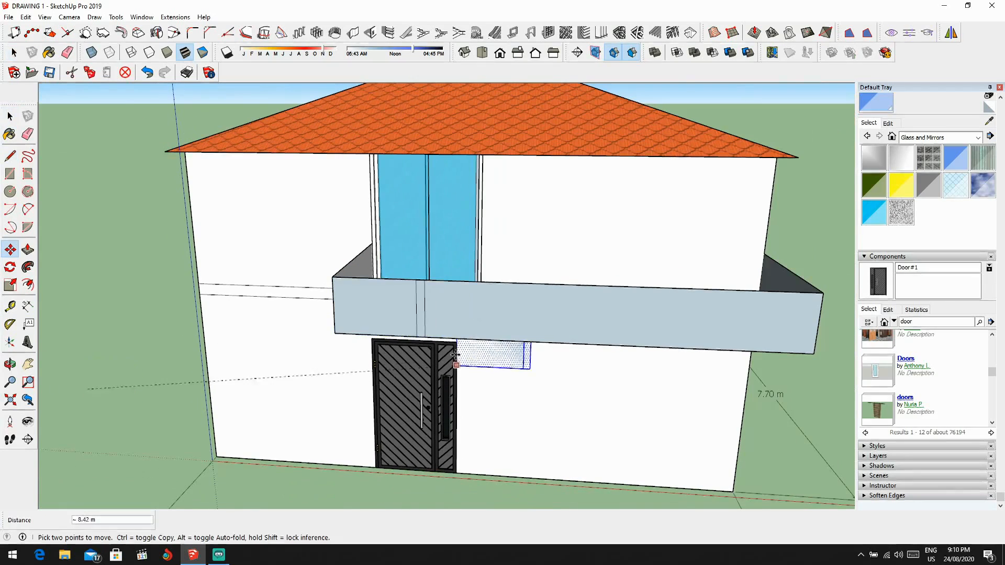
{"action": "scroll", "coordinate": [440, 343], "scroll_direction": "up", "scroll_amount": 2}
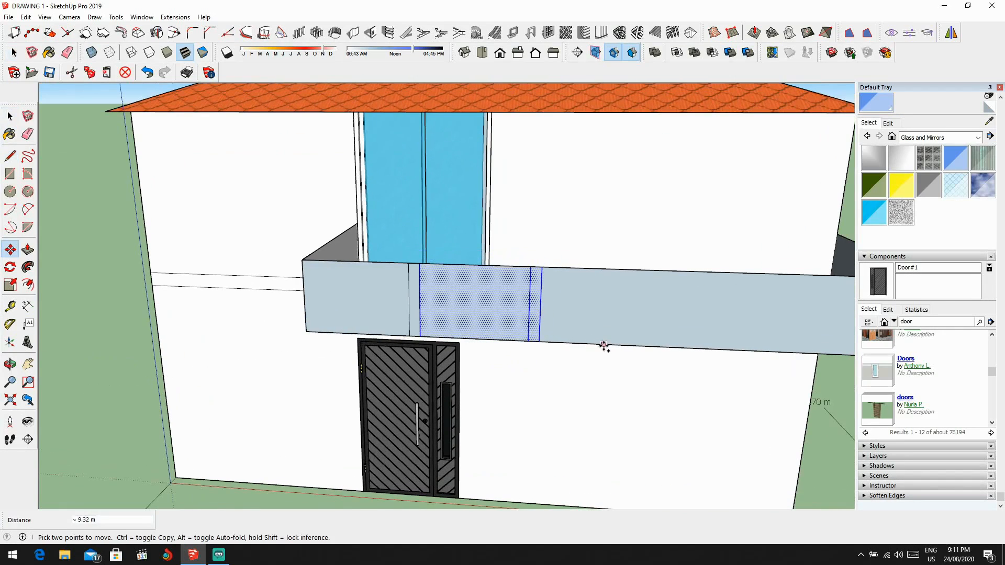
{"action": "key", "text": "ctrl+v"}
{"action": "left_click", "coordinate": [665, 347]}
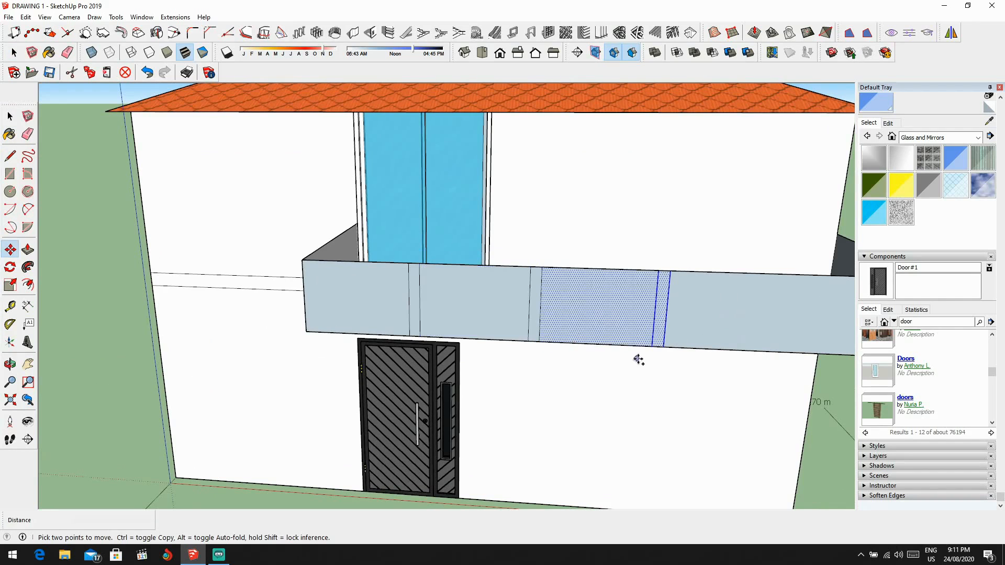
{"action": "key", "text": "ctrl+v"}
{"action": "left_click", "coordinate": [664, 347]}
{"action": "scroll", "coordinate": [663, 347], "scroll_direction": "down", "scroll_amount": 4}
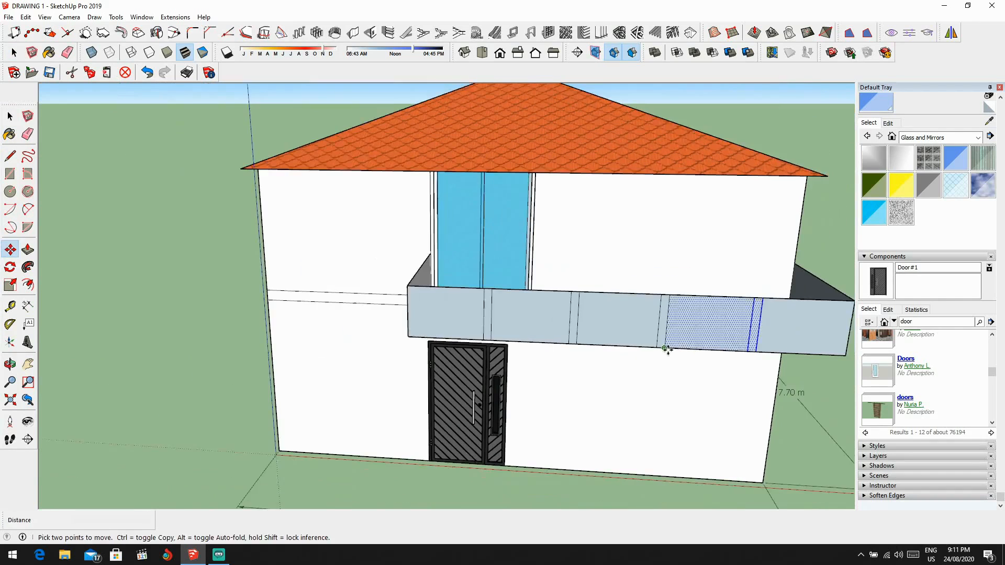
Step: Paste a copy of the parapet panel with its post strip onto the ground beside the house's 7.70 m side
{"action": "middle_click_drag", "start_coordinate": [667, 347], "coordinate": [484, 294]}
{"action": "key", "text": "ctrl+v"}
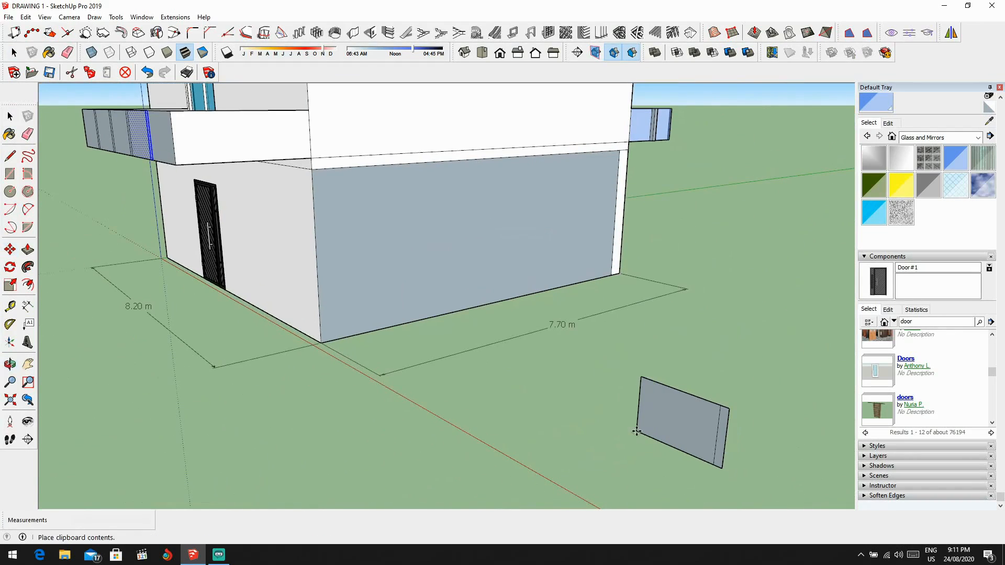
{"action": "left_click", "coordinate": [648, 422]}
{"action": "key", "text": "space"}
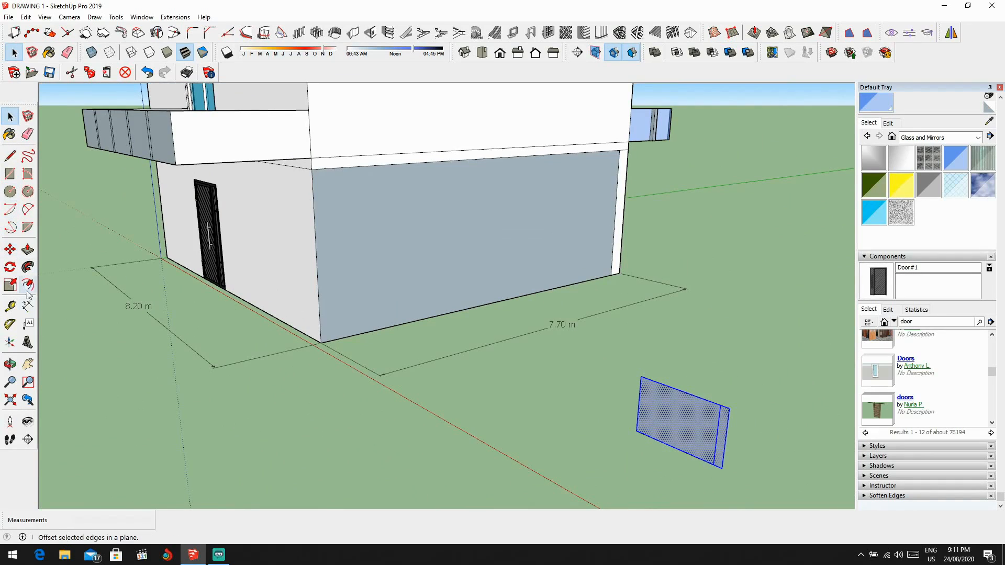
{"action": "left_click", "coordinate": [10, 267]}
{"action": "scroll", "coordinate": [579, 433], "scroll_direction": "down", "scroll_amount": 4}
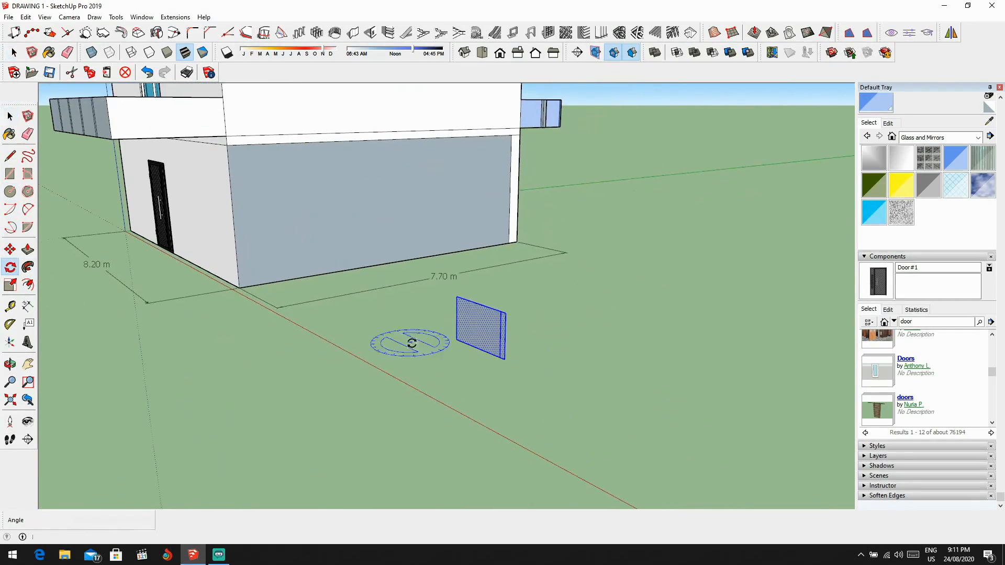
{"action": "left_click", "coordinate": [473, 401]}
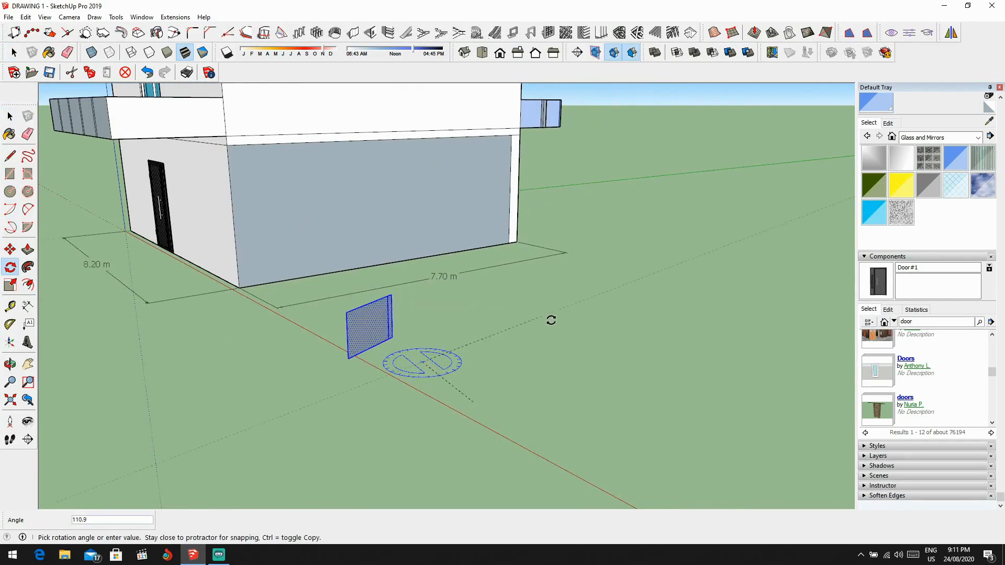
{"action": "left_click", "coordinate": [555, 326]}
{"action": "middle_click_drag", "start_coordinate": [482, 337], "coordinate": [410, 439]}
{"action": "key", "text": "ctrl+z"}
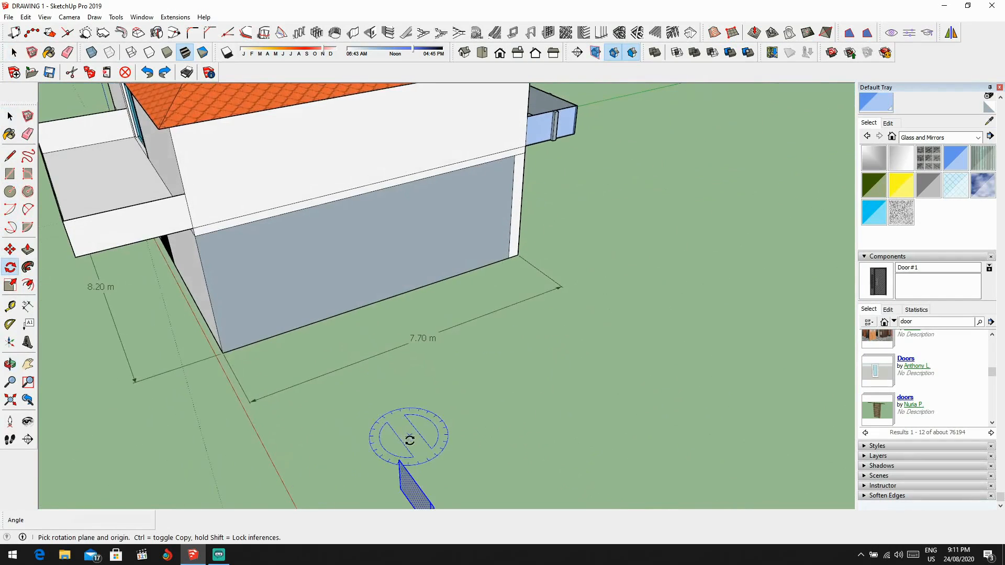
Step: Rotate the pasted panel 90° in the ground plane so it runs parallel to the balcony's side parapet
{"action": "scroll", "coordinate": [412, 455], "scroll_direction": "down", "scroll_amount": 1}
{"action": "left_click", "coordinate": [468, 473]}
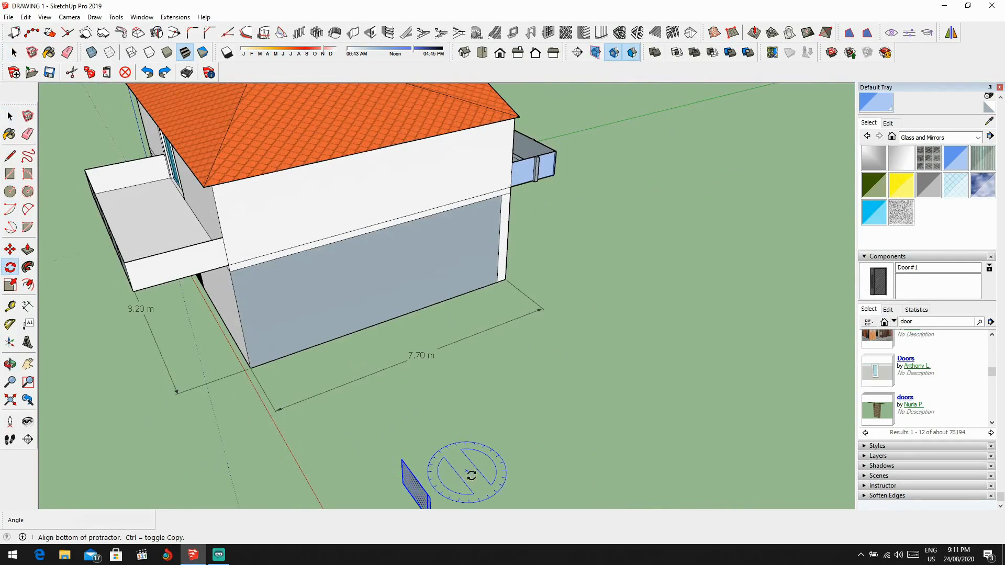
{"action": "left_click", "coordinate": [504, 507]}
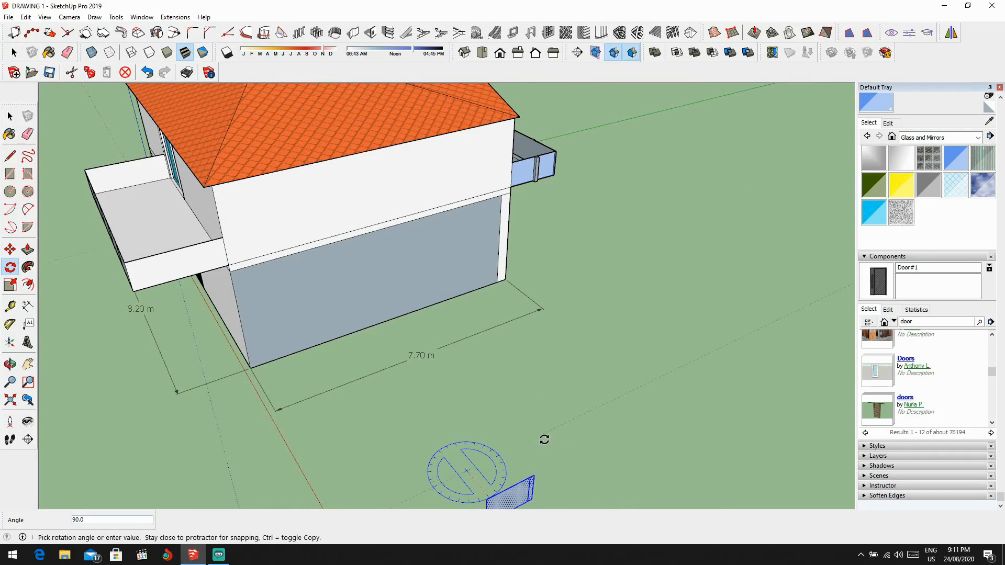
{"action": "left_click", "coordinate": [544, 440]}
{"action": "scroll", "coordinate": [544, 444], "scroll_direction": "down", "scroll_amount": 3}
{"action": "key", "text": "space"}
{"action": "middle_click_drag", "start_coordinate": [535, 467], "coordinate": [490, 404]}
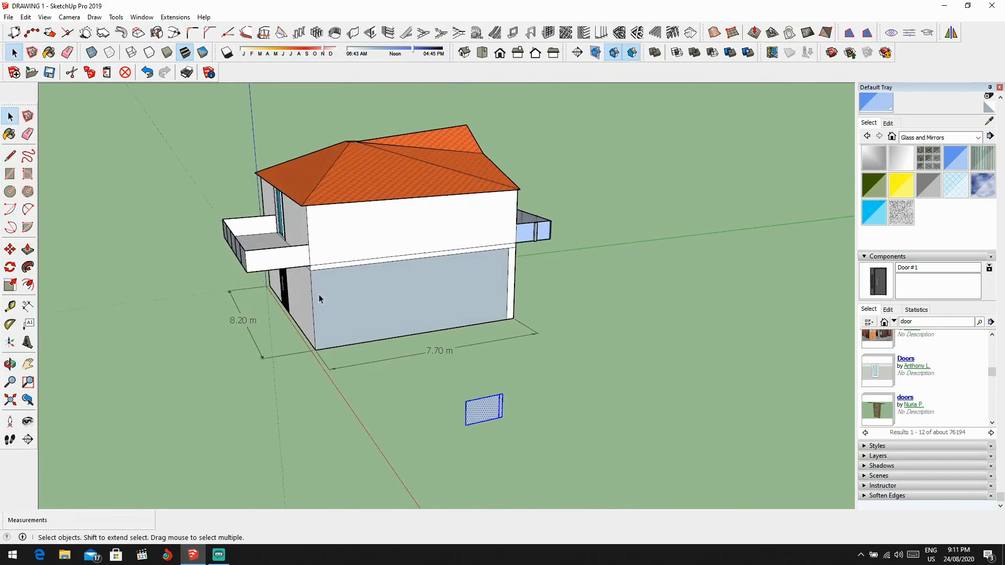
Step: Move the rotated panel by its lower corner onto the outer lower corner of the balcony's side parapet
{"action": "left_click", "coordinate": [18, 257]}
{"action": "scroll", "coordinate": [446, 429], "scroll_direction": "up", "scroll_amount": 2}
{"action": "left_click", "coordinate": [475, 424]}
{"action": "scroll", "coordinate": [451, 426], "scroll_direction": "up", "scroll_amount": 2}
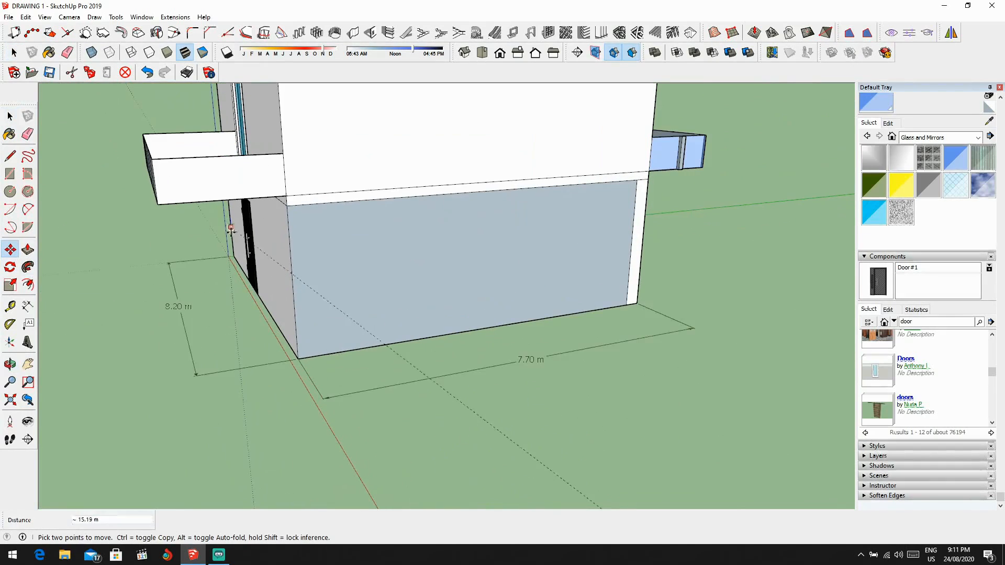
{"action": "left_click", "coordinate": [158, 205]}
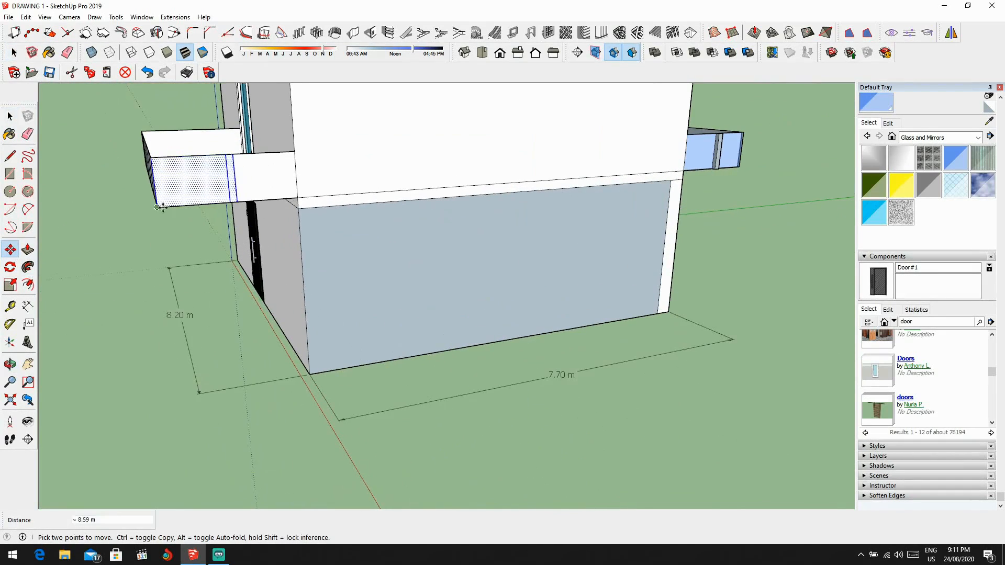
{"action": "scroll", "coordinate": [209, 220], "scroll_direction": "down", "scroll_amount": 2}
Step: Paste another panel copy on the ground in front of the house and rotate it 90°
{"action": "middle_click_drag", "start_coordinate": [220, 225], "coordinate": [586, 262]}
{"action": "middle_click_drag", "start_coordinate": [502, 279], "coordinate": [774, 372]}
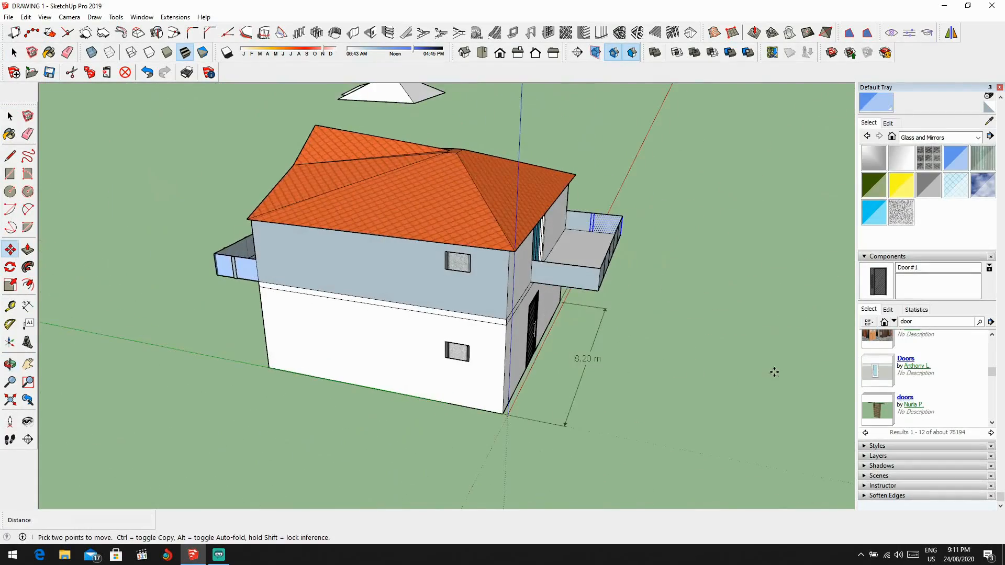
{"action": "scroll", "coordinate": [712, 388], "scroll_direction": "up", "scroll_amount": 4}
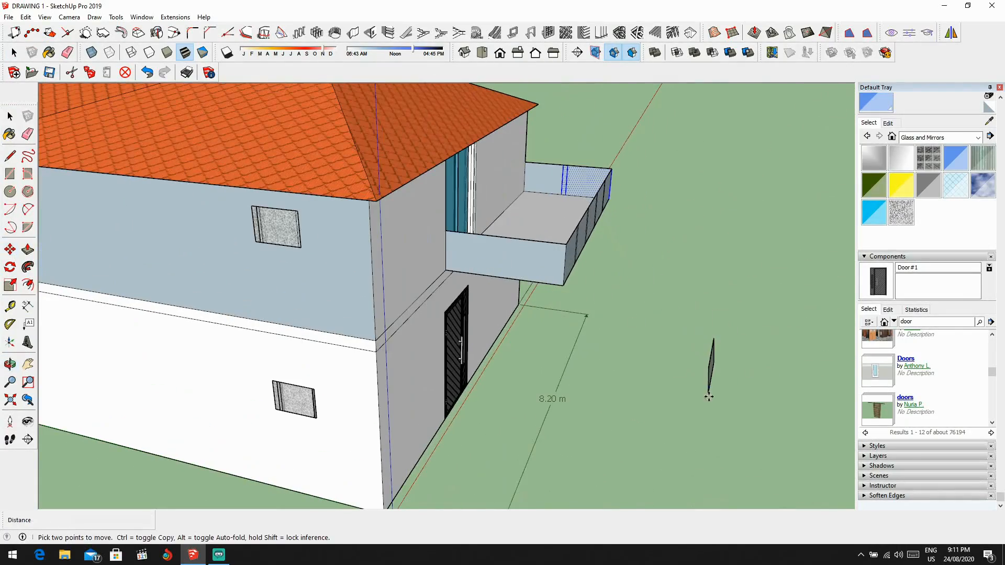
{"action": "middle_click_drag", "start_coordinate": [711, 390], "coordinate": [395, 267]}
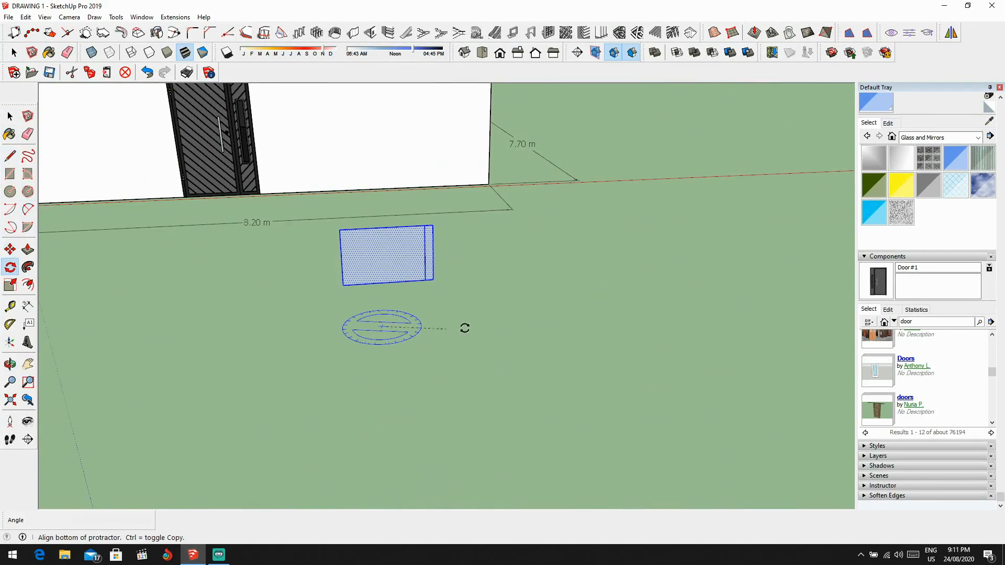
{"action": "left_click", "coordinate": [527, 318]}
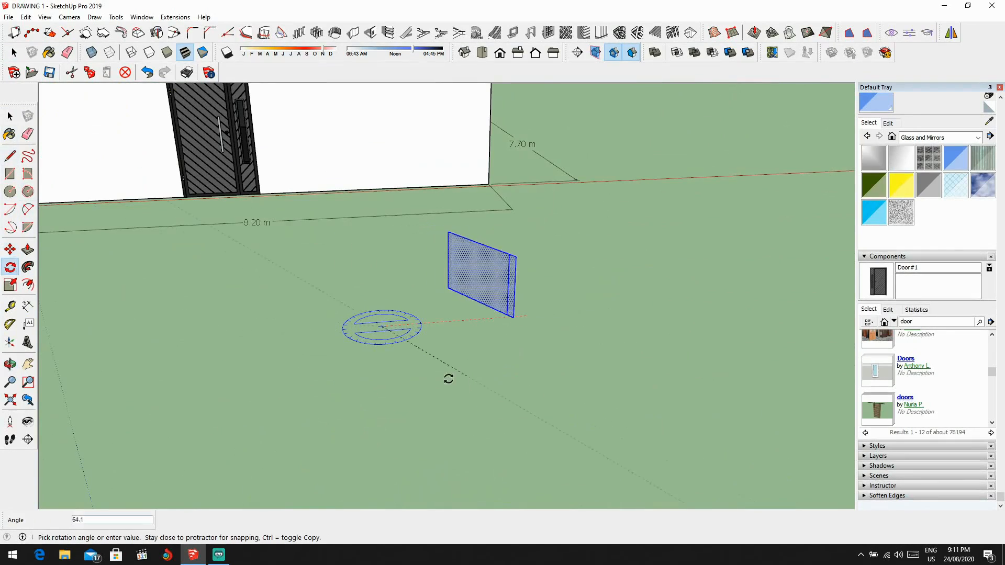
{"action": "left_click", "coordinate": [394, 379]}
{"action": "middle_click_drag", "start_coordinate": [394, 380], "coordinate": [709, 341]}
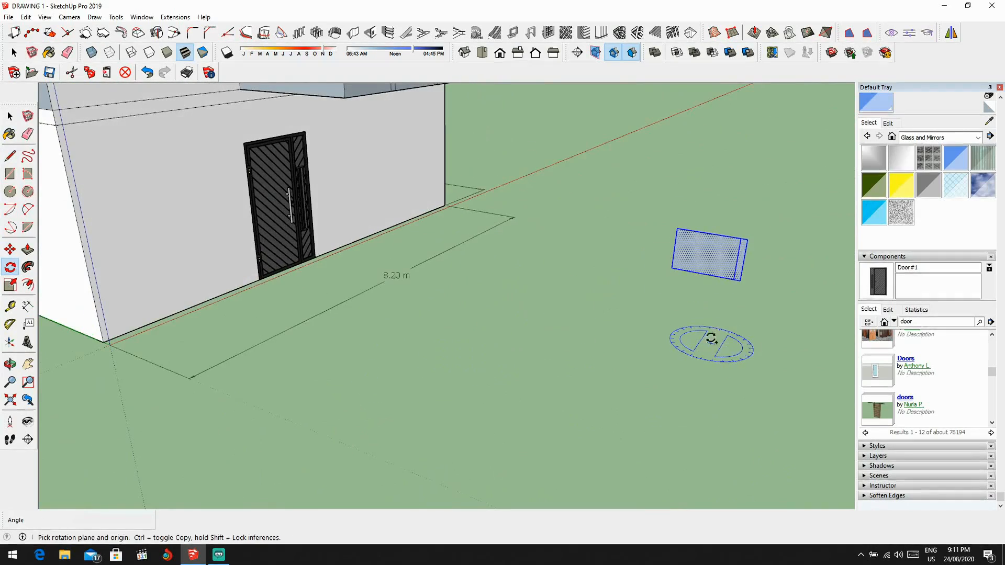
Step: Place a copy of the rotated panel at the outer lower corner of the opposite side parapet
{"action": "key", "text": "ctrl+v"}
{"action": "middle_click_drag", "start_coordinate": [538, 356], "coordinate": [449, 181]}
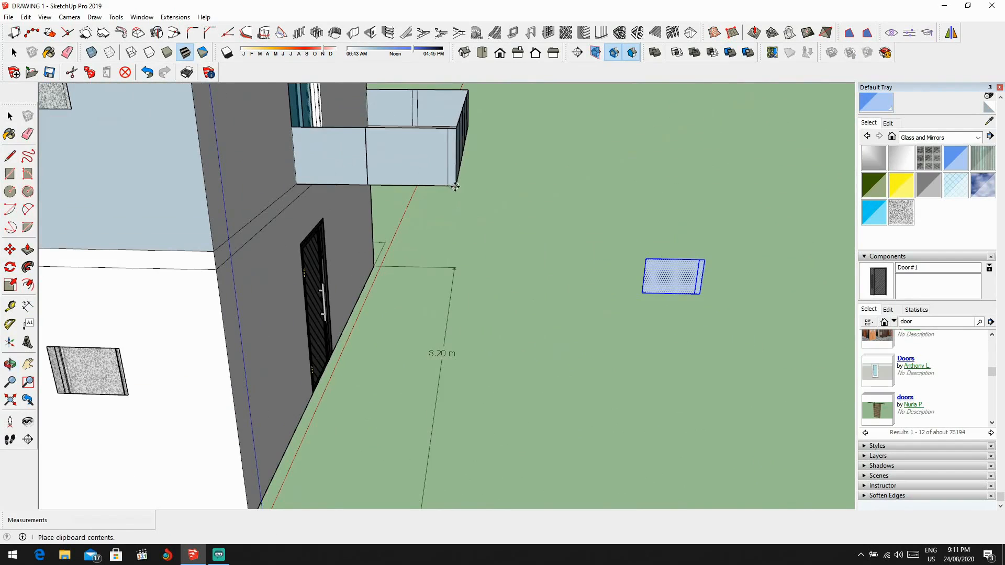
{"action": "left_click", "coordinate": [455, 186]}
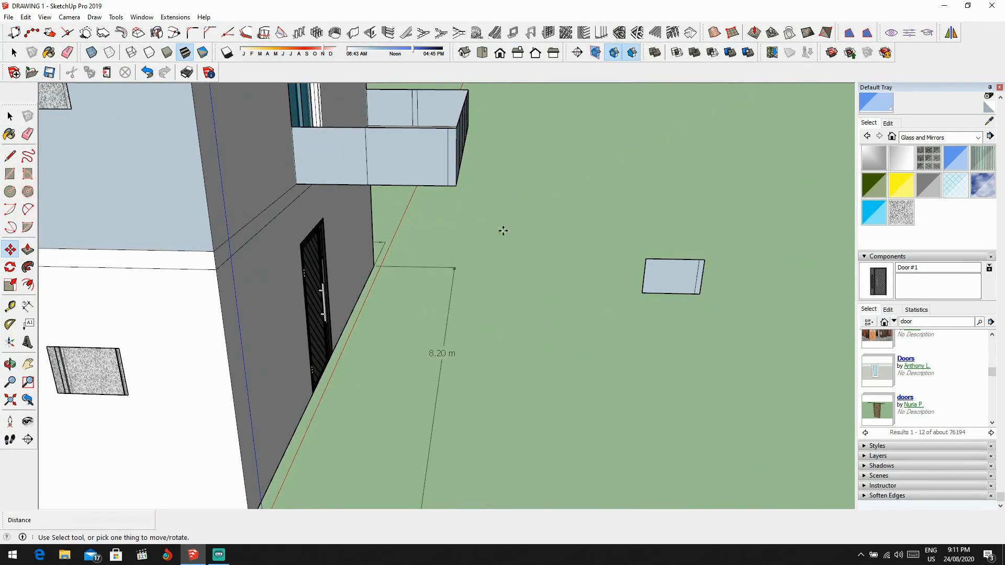
Step: Erase the strip line near that side parapet's outer corner and draw a vertical line beside its middle line to outline a post strip
{"action": "mouse_move", "coordinate": [472, 177]}
{"action": "middle_mouse_down"}
{"action": "mouse_move", "coordinate": [438, 155]}
{"action": "mouse_move", "coordinate": [429, 164]}
{"action": "mouse_move", "coordinate": [478, 173]}
{"action": "mouse_move", "coordinate": [348, 168]}
{"action": "mouse_move", "coordinate": [381, 204]}
{"action": "mouse_move", "coordinate": [443, 218]}
{"action": "middle_mouse_up"}
{"action": "scroll", "coordinate": [448, 164], "scroll_direction": "up", "scroll_amount": 3}
{"action": "key", "text": "e"}
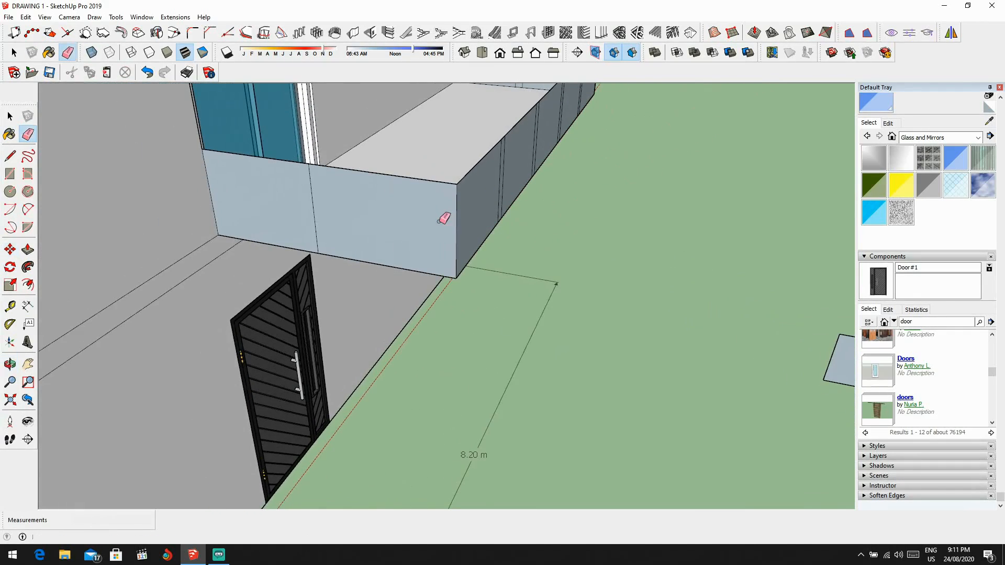
{"action": "scroll", "coordinate": [358, 155], "scroll_direction": "up", "scroll_amount": 4}
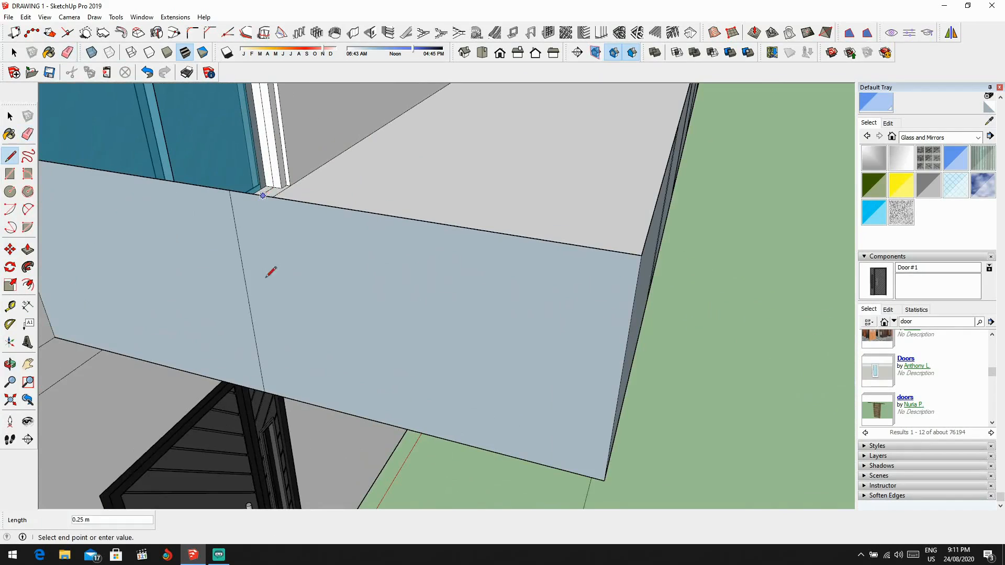
{"action": "left_click", "coordinate": [293, 399]}
{"action": "scroll", "coordinate": [313, 351], "scroll_direction": "down", "scroll_amount": 3}
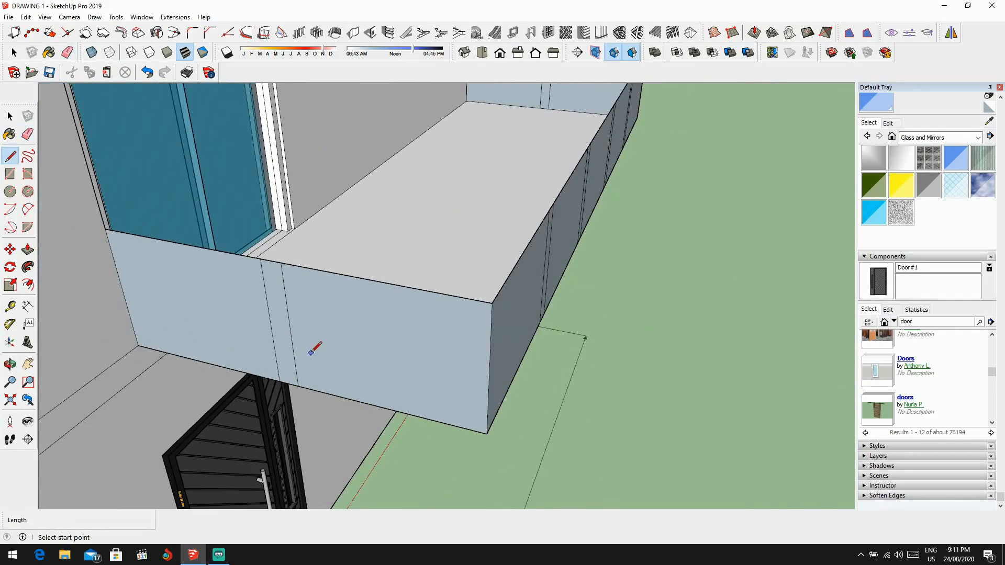
{"action": "scroll", "coordinate": [325, 345], "scroll_direction": "down", "scroll_amount": 3}
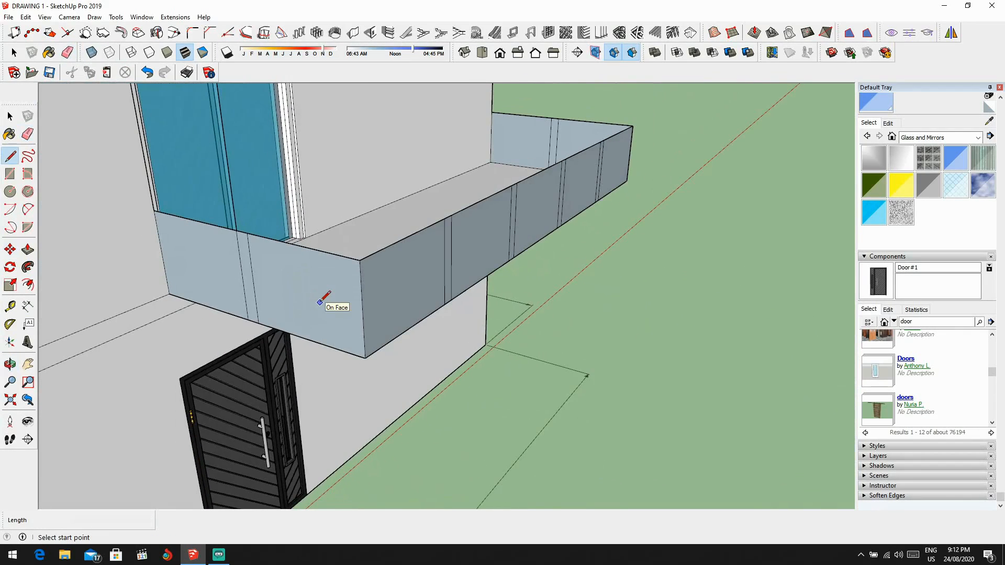
Step: Push/pull the post strip on that side parapet outward by about 0.03 m
{"action": "key", "text": "p"}
{"action": "scroll", "coordinate": [276, 289], "scroll_direction": "up", "scroll_amount": 2}
{"action": "left_click_drag", "start_coordinate": [245, 281], "coordinate": [264, 287]}
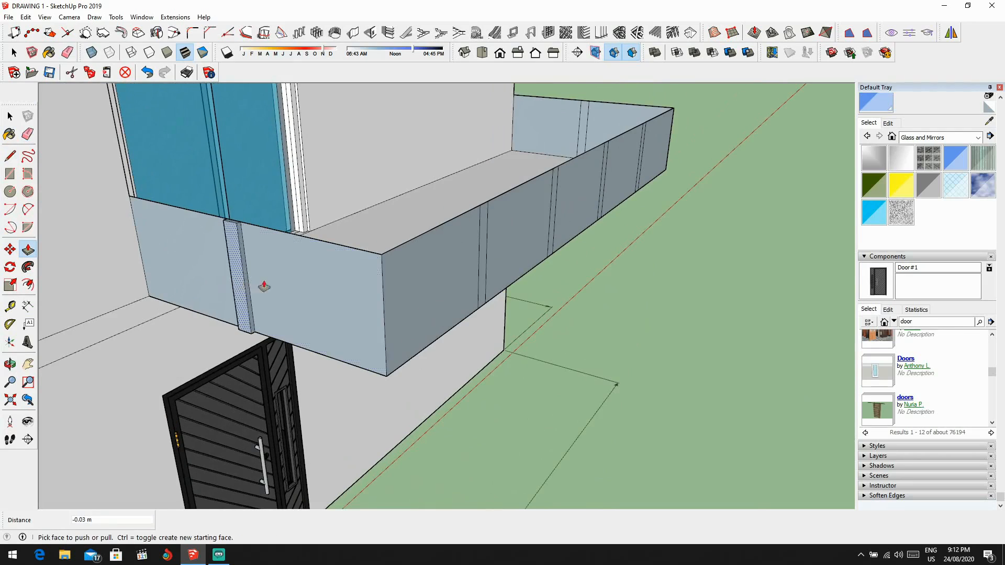
Step: Push/pull the first three post strips on the front parapet outward by about 0.07 m each
{"action": "middle_click_drag", "start_coordinate": [264, 287], "coordinate": [406, 272]}
{"action": "scroll", "coordinate": [403, 269], "scroll_direction": "up", "scroll_amount": 2}
{"action": "left_click_drag", "start_coordinate": [397, 267], "coordinate": [405, 266]}
{"action": "middle_click_drag", "start_coordinate": [473, 253], "coordinate": [458, 211]}
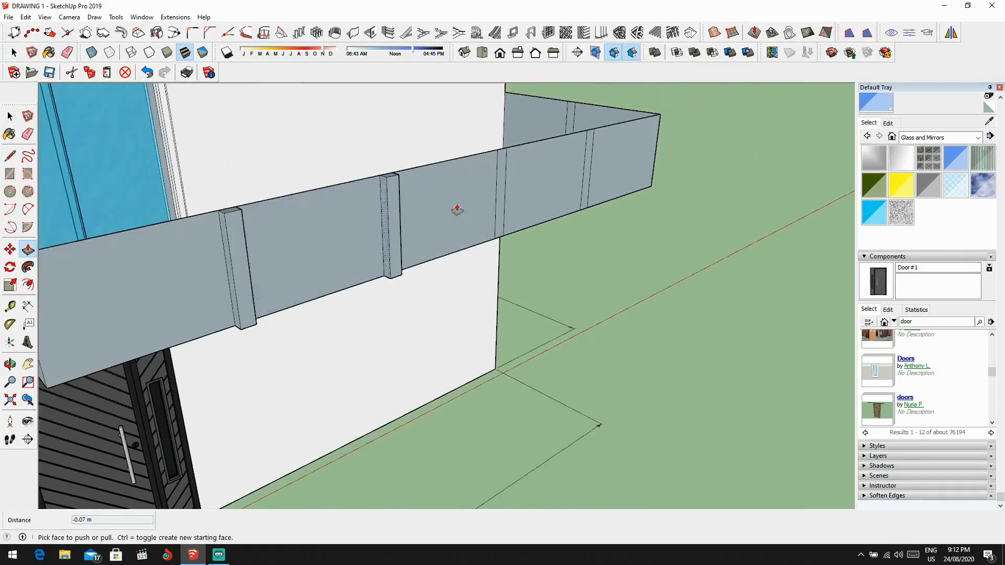
{"action": "scroll", "coordinate": [504, 193], "scroll_direction": "up", "scroll_amount": 2}
{"action": "left_click_drag", "start_coordinate": [508, 194], "coordinate": [342, 250]}
{"action": "scroll", "coordinate": [513, 242], "scroll_direction": "down", "scroll_amount": 1}
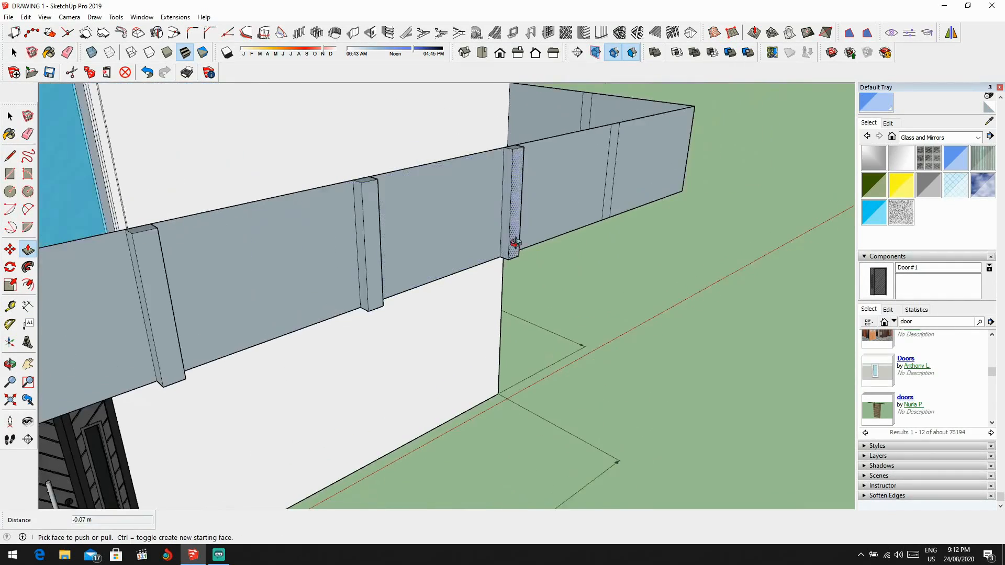
{"action": "middle_click_drag", "start_coordinate": [514, 243], "coordinate": [454, 234]}
Step: Push/pull the fourth front post strip and the post strip on the far side parapet outward to match
{"action": "left_click_drag", "start_coordinate": [503, 219], "coordinate": [341, 224]}
{"action": "scroll", "coordinate": [385, 224], "scroll_direction": "down", "scroll_amount": 2}
{"action": "middle_click_drag", "start_coordinate": [384, 224], "coordinate": [277, 223]}
{"action": "scroll", "coordinate": [464, 188], "scroll_direction": "up", "scroll_amount": 1}
{"action": "left_click_drag", "start_coordinate": [438, 185], "coordinate": [443, 187]}
{"action": "scroll", "coordinate": [438, 196], "scroll_direction": "down", "scroll_amount": 1}
{"action": "mouse_move", "coordinate": [438, 197]}
{"action": "middle_mouse_down"}
{"action": "mouse_move", "coordinate": [472, 192]}
{"action": "mouse_move", "coordinate": [437, 217]}
{"action": "middle_mouse_up"}
Step: Draw a ground outline from one front corner of the house outward, parallel to the front wall, and back to the other corner
{"action": "key", "text": "l"}
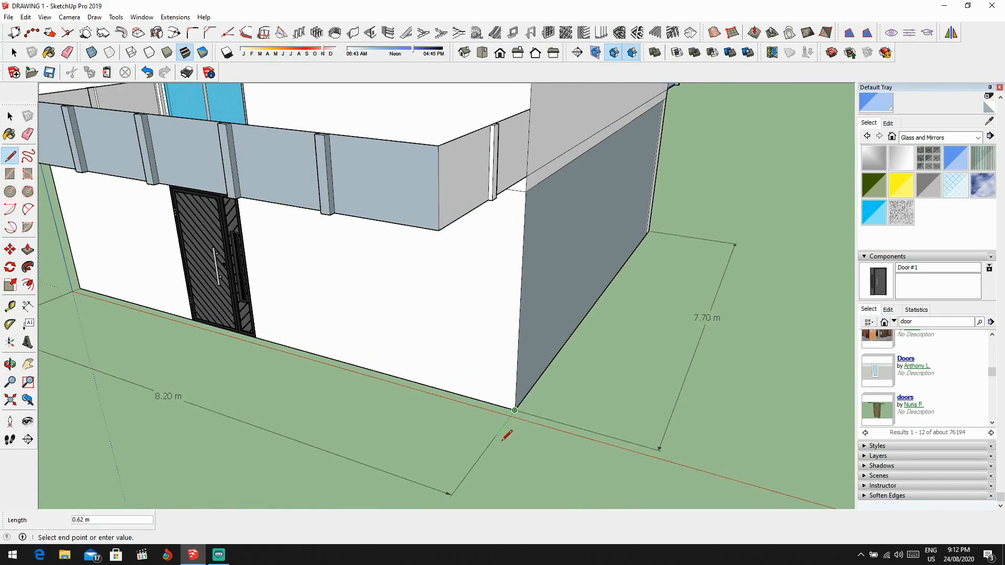
{"action": "scroll", "coordinate": [426, 474], "scroll_direction": "down", "scroll_amount": 2}
{"action": "middle_click_drag", "start_coordinate": [432, 476], "coordinate": [507, 457]}
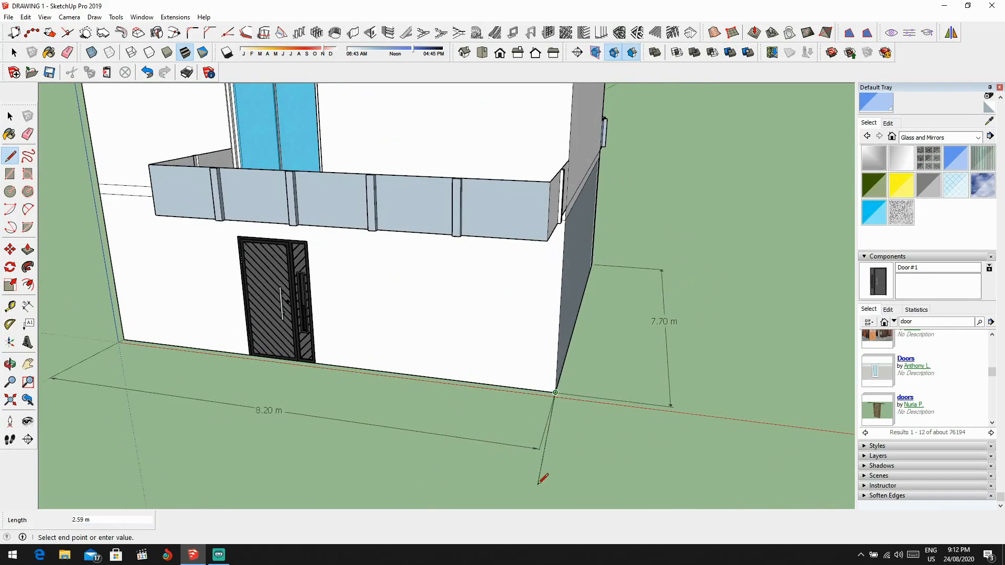
{"action": "middle_click_drag", "start_coordinate": [331, 438], "coordinate": [343, 419]}
{"action": "left_click", "coordinate": [313, 407]}
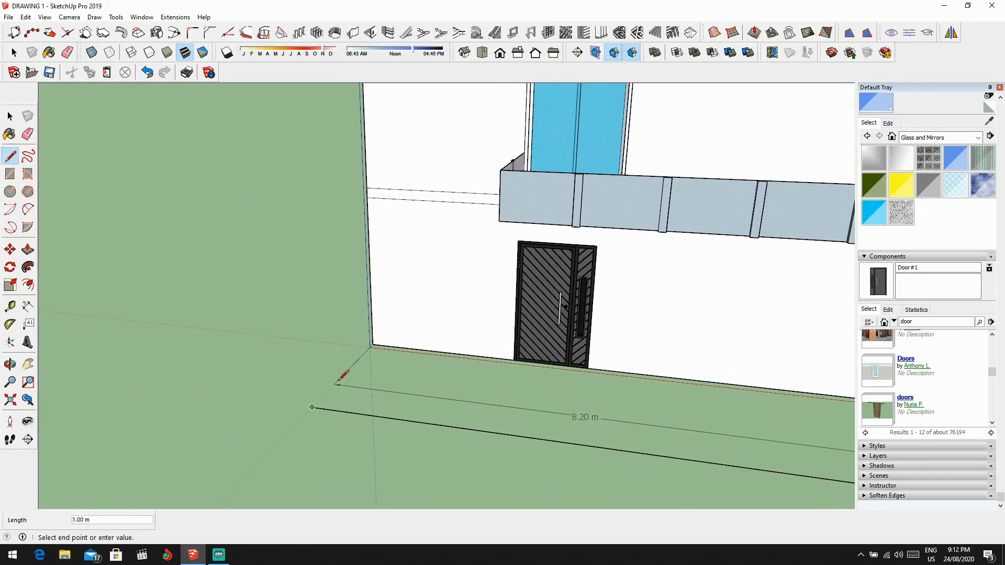
{"action": "left_click", "coordinate": [374, 343]}
Step: Try to close the ground outline with an 8.20 m line along the base of the front wall
{"action": "scroll", "coordinate": [387, 341], "scroll_direction": "down", "scroll_amount": 4}
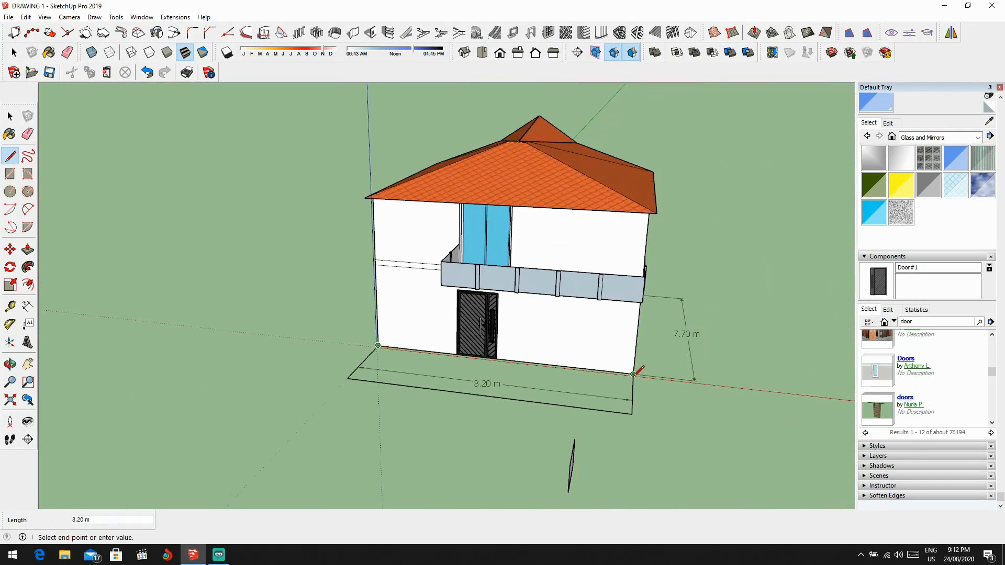
{"action": "scroll", "coordinate": [579, 382], "scroll_direction": "up", "scroll_amount": 3}
{"action": "scroll", "coordinate": [576, 387], "scroll_direction": "down", "scroll_amount": 1}
{"action": "scroll", "coordinate": [411, 370], "scroll_direction": "up", "scroll_amount": 1}
{"action": "middle_click_drag", "start_coordinate": [411, 371], "coordinate": [458, 402]}
Step: Delete the long outer line of the ground outline in front of the house
{"action": "key", "text": "space"}
{"action": "left_click", "coordinate": [403, 423]}
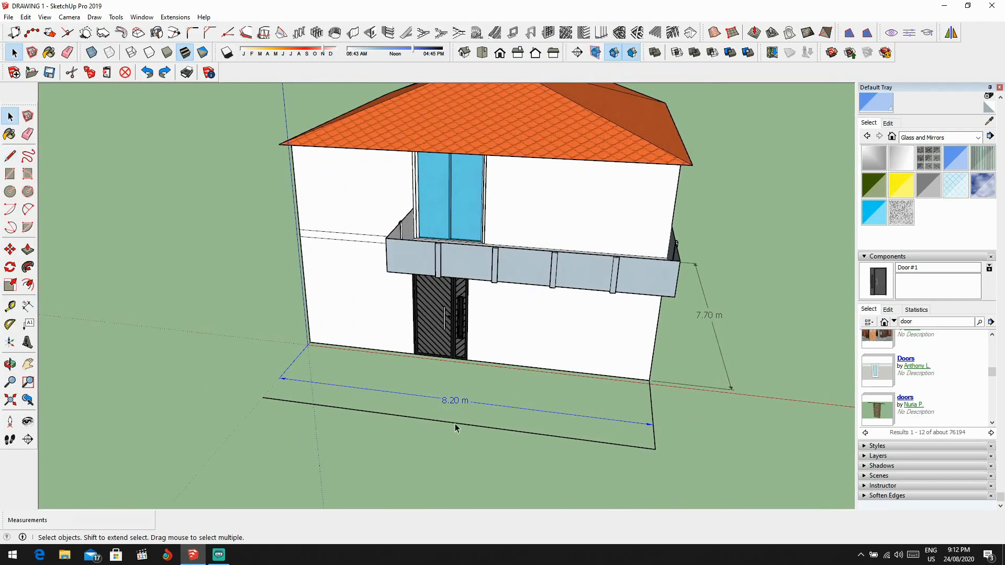
{"action": "left_click", "coordinate": [426, 419]}
{"action": "key", "text": "Delete"}
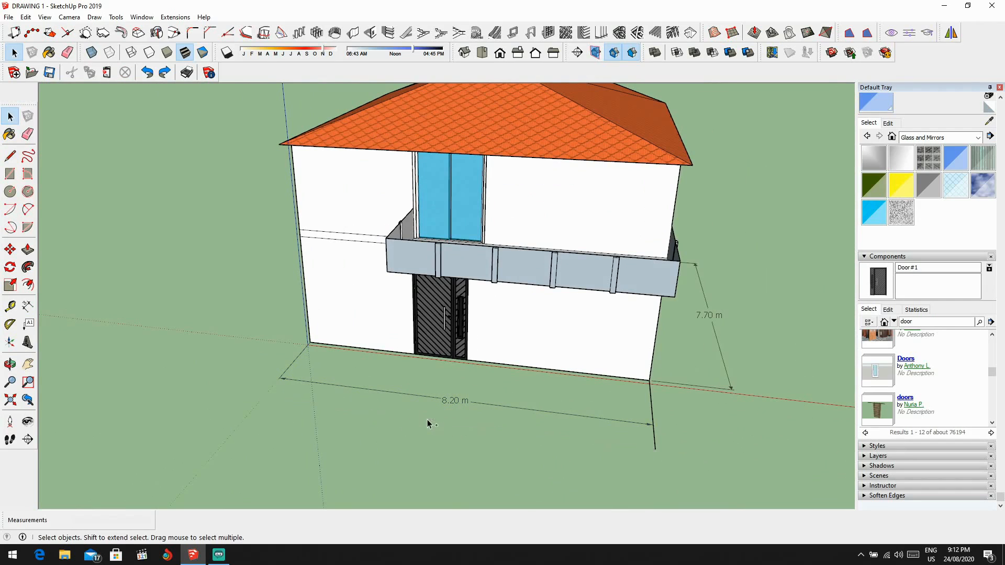
Step: Redraw the ground outline's outer line and missing side line, and trace the front wall's base with an 8.20 m line
{"action": "key", "text": "l"}
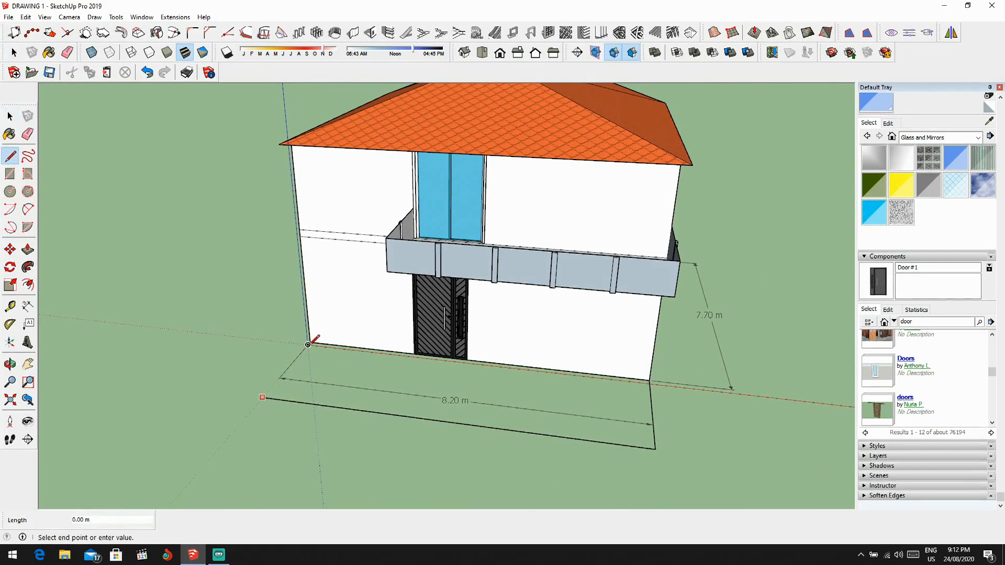
{"action": "scroll", "coordinate": [309, 342], "scroll_direction": "up", "scroll_amount": 6}
{"action": "scroll", "coordinate": [313, 334], "scroll_direction": "down", "scroll_amount": 8}
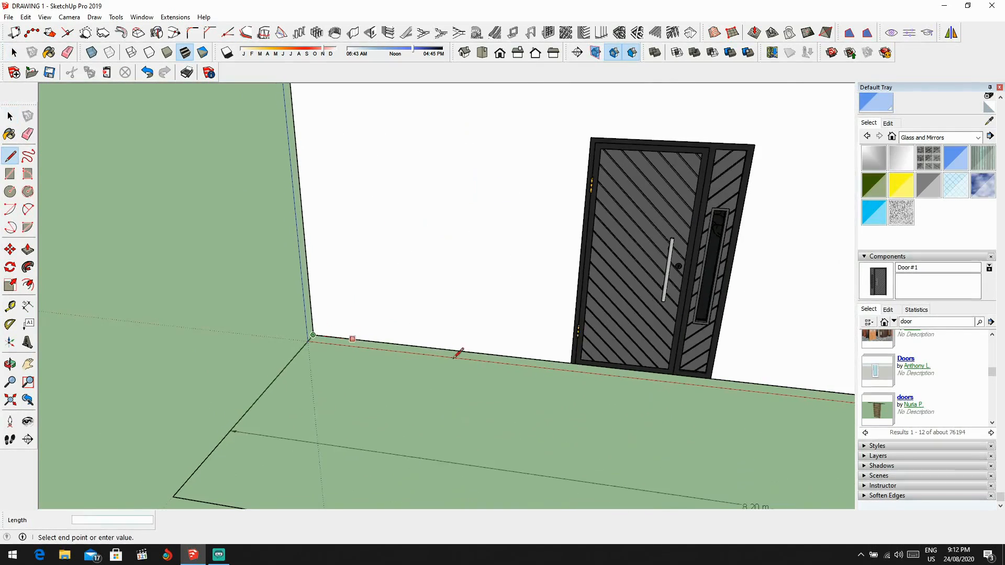
{"action": "scroll", "coordinate": [482, 336], "scroll_direction": "up", "scroll_amount": 7}
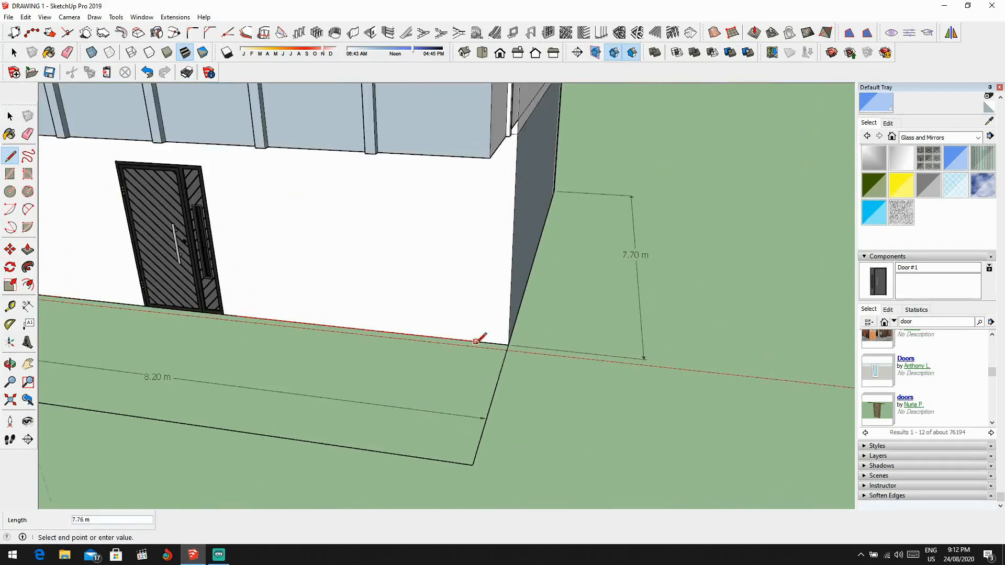
{"action": "left_click", "coordinate": [523, 343]}
Step: Draw a diagonal about 8.59 m long across the ground outline, from the house corner to the opposite outer corner
{"action": "scroll", "coordinate": [523, 343], "scroll_direction": "down", "scroll_amount": 5}
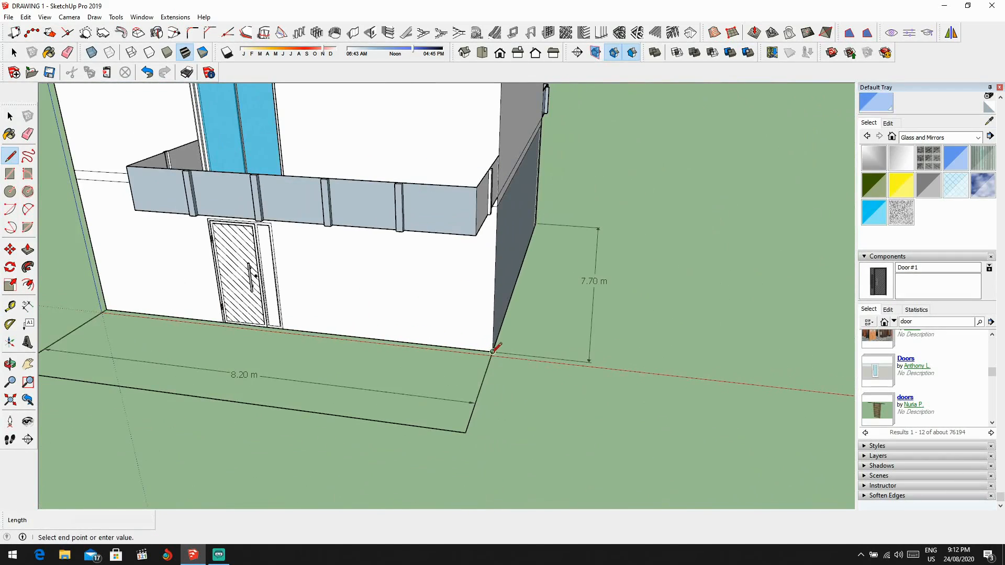
{"action": "middle_click_drag", "start_coordinate": [494, 351], "coordinate": [542, 371]}
{"action": "left_click", "coordinate": [128, 377]}
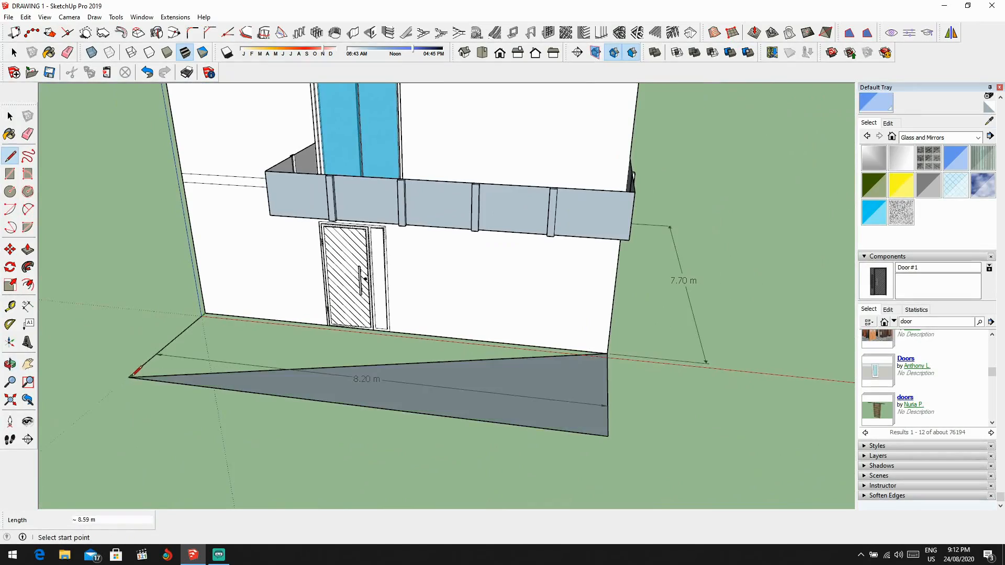
Step: Draw the second diagonal across the ground outline, joining the other house corner to its opposite outer corner
{"action": "mouse_move", "coordinate": [129, 377]}
{"action": "middle_mouse_down"}
{"action": "mouse_move", "coordinate": [294, 370]}
{"action": "mouse_move", "coordinate": [648, 399]}
{"action": "mouse_move", "coordinate": [705, 261]}
{"action": "mouse_move", "coordinate": [699, 330]}
{"action": "middle_mouse_up"}
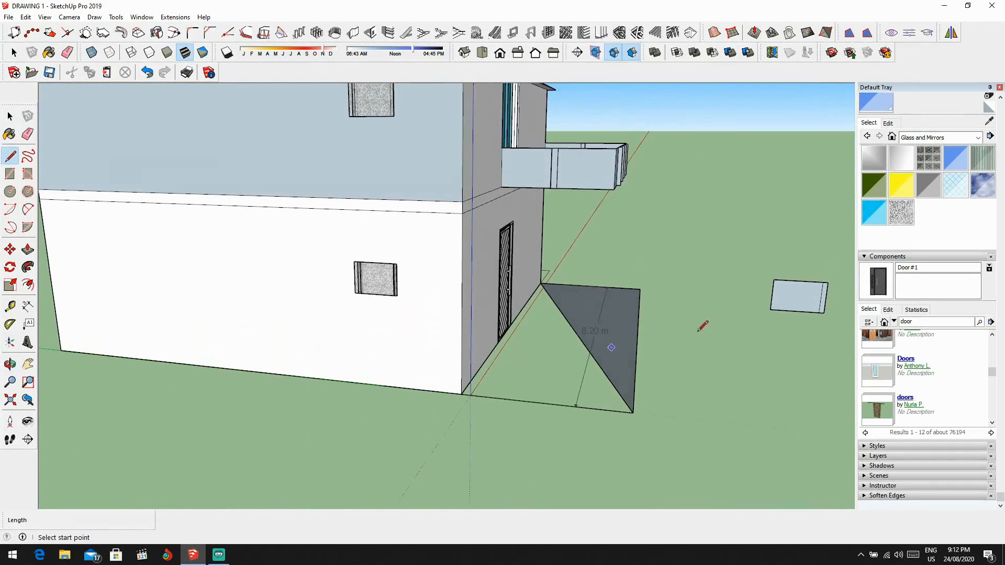
{"action": "left_click", "coordinate": [457, 400]}
{"action": "scroll", "coordinate": [471, 377], "scroll_direction": "down", "scroll_amount": 3}
{"action": "scroll", "coordinate": [526, 323], "scroll_direction": "up", "scroll_amount": 4}
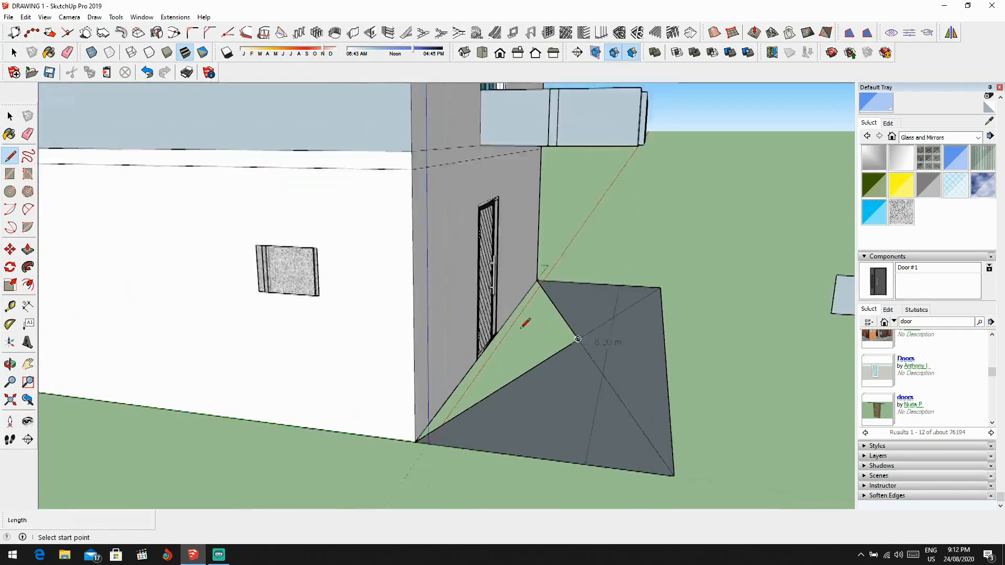
{"action": "scroll", "coordinate": [426, 348], "scroll_direction": "up", "scroll_amount": 5}
{"action": "scroll", "coordinate": [557, 325], "scroll_direction": "down", "scroll_amount": 2}
{"action": "scroll", "coordinate": [475, 304], "scroll_direction": "up", "scroll_amount": 2}
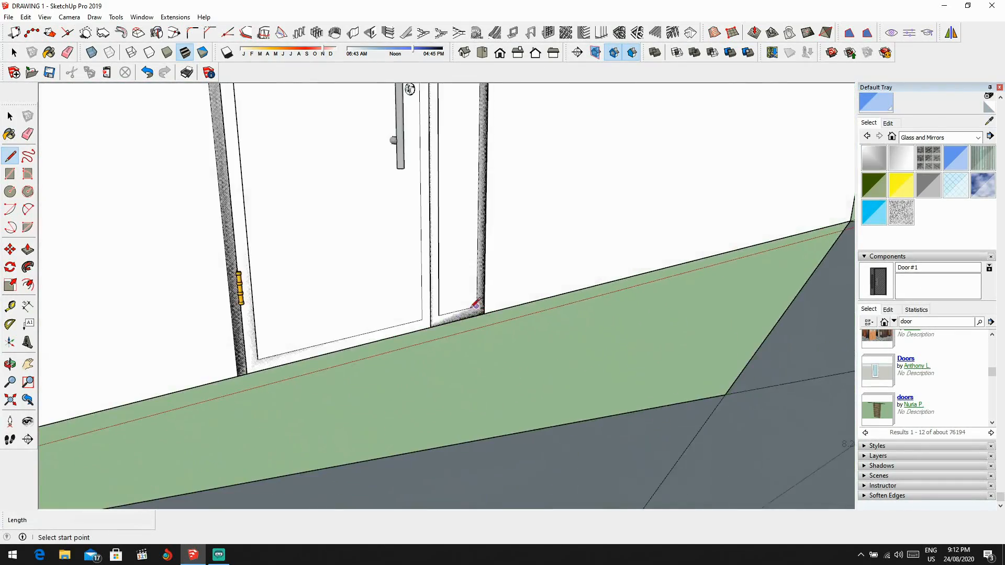
Step: Undo the diagonals and the remaining lines of the ground outline in front of the house
{"action": "scroll", "coordinate": [475, 305], "scroll_direction": "down", "scroll_amount": 5}
{"action": "key", "text": "ctrl+z"}
{"action": "key", "text": "ctrl+z"}
{"action": "key", "text": "ctrl+z"}
{"action": "scroll", "coordinate": [476, 306], "scroll_direction": "down", "scroll_amount": 3}
{"action": "middle_click_drag", "start_coordinate": [476, 306], "coordinate": [474, 309]}
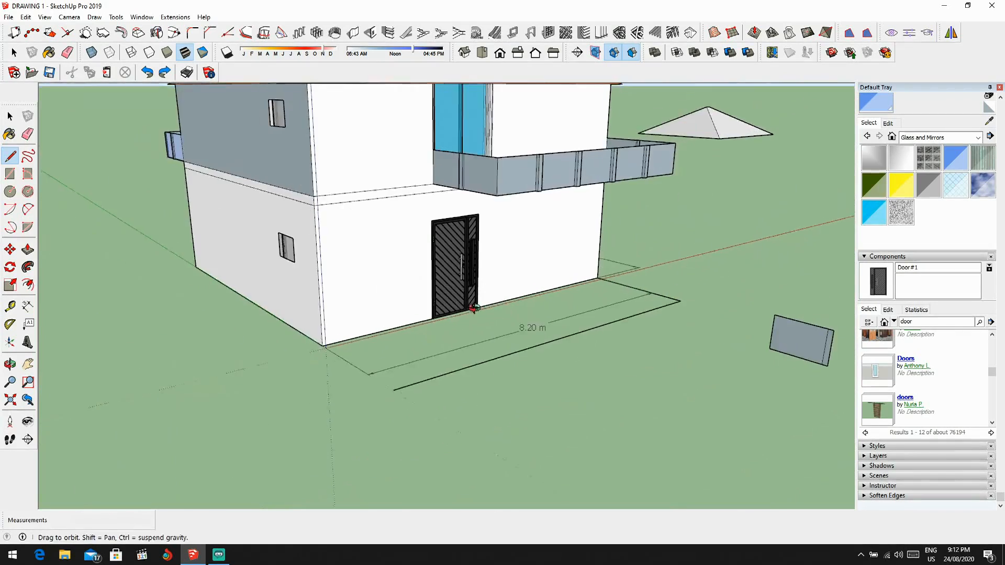
{"action": "scroll", "coordinate": [489, 348], "scroll_direction": "up", "scroll_amount": 2}
{"action": "scroll", "coordinate": [630, 296], "scroll_direction": "up", "scroll_amount": 3}
{"action": "scroll", "coordinate": [619, 308], "scroll_direction": "down", "scroll_amount": 3}
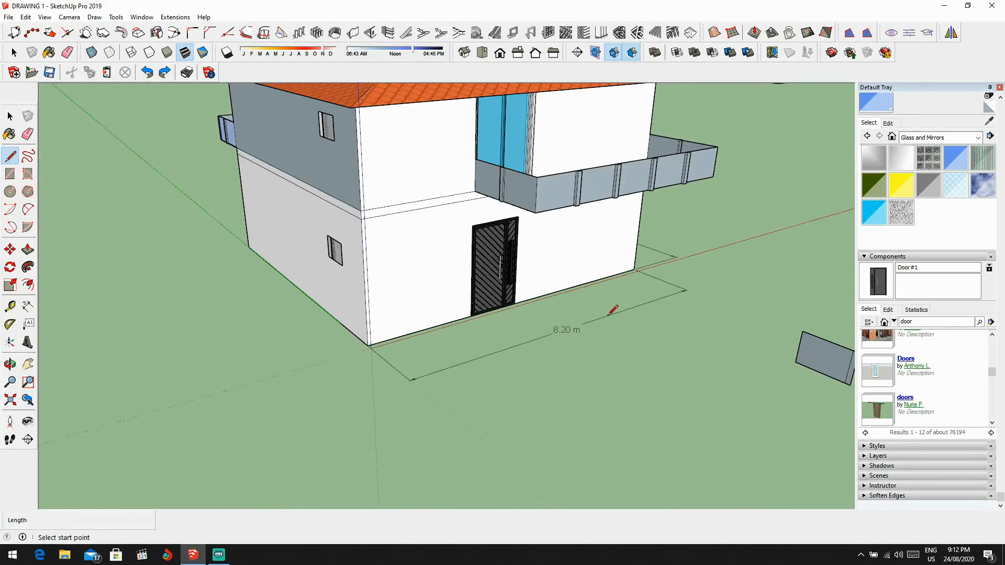
Step: Draw one large ground rectangle that surrounds the whole house and extends beyond its walls on all sides
{"action": "left_click", "coordinate": [11, 175]}
{"action": "scroll", "coordinate": [359, 281], "scroll_direction": "down", "scroll_amount": 3}
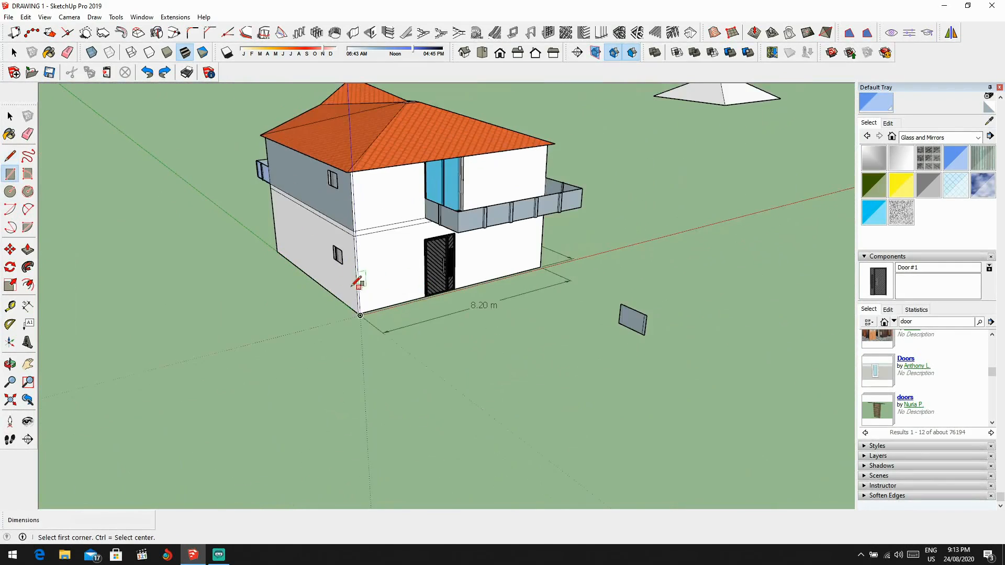
{"action": "scroll", "coordinate": [197, 235], "scroll_direction": "up", "scroll_amount": 4}
{"action": "scroll", "coordinate": [700, 391], "scroll_direction": "down", "scroll_amount": 3}
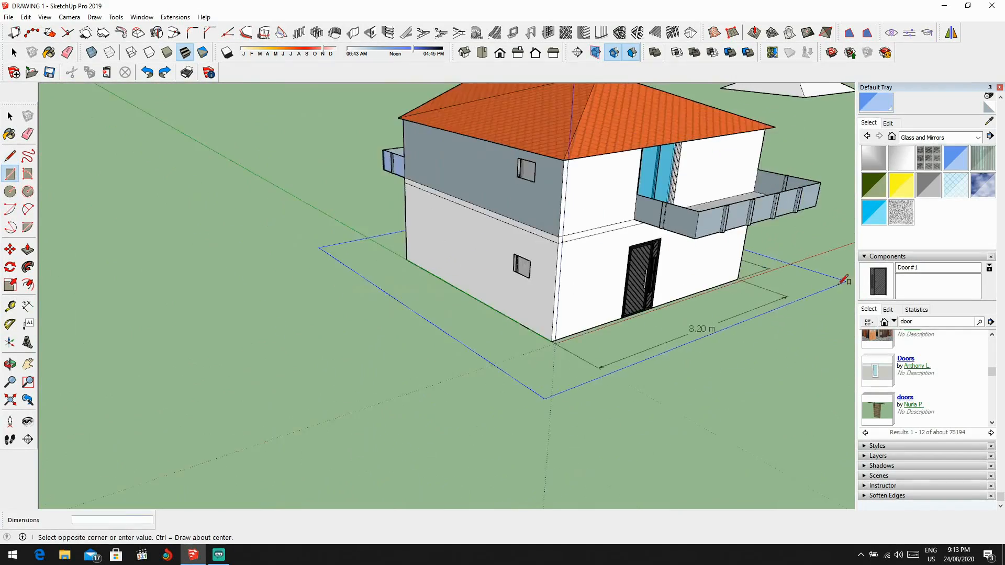
{"action": "scroll", "coordinate": [548, 289], "scroll_direction": "up", "scroll_amount": 3}
{"action": "left_click", "coordinate": [677, 284]}
{"action": "scroll", "coordinate": [575, 287], "scroll_direction": "down", "scroll_amount": 3}
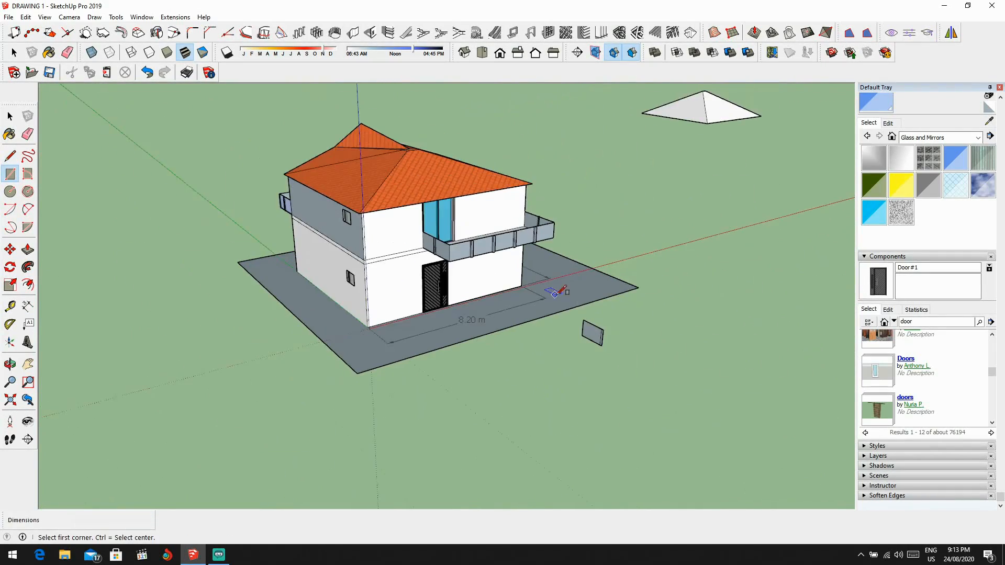
Step: Erase the 8.20 m dimension in front of the house and the 7.70 m dimension at its side
{"action": "key", "text": "space"}
{"action": "middle_click_drag", "start_coordinate": [558, 295], "coordinate": [481, 342]}
{"action": "scroll", "coordinate": [482, 342], "scroll_direction": "up", "scroll_amount": 3}
{"action": "key", "text": "e"}
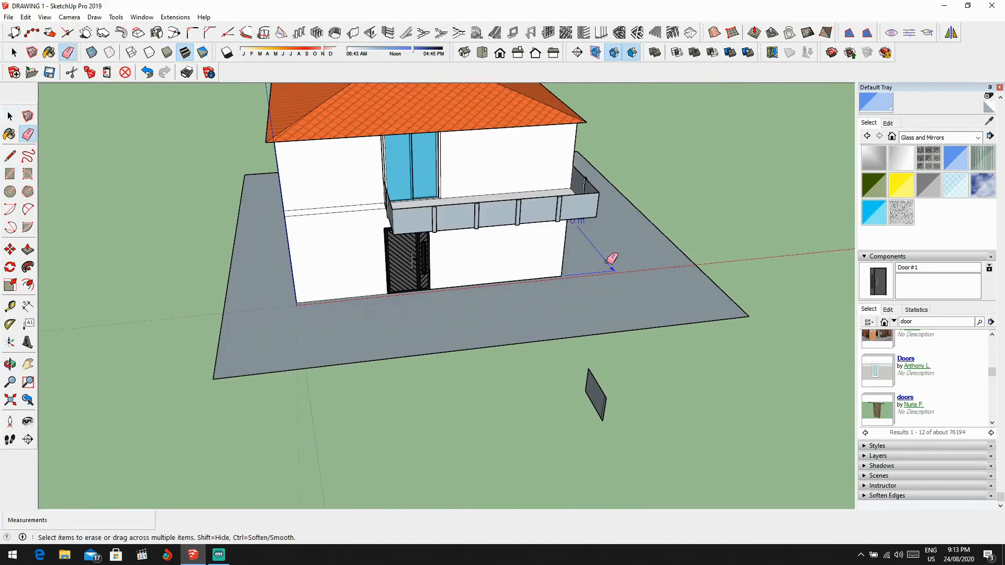
{"action": "scroll", "coordinate": [612, 258], "scroll_direction": "down", "scroll_amount": 3}
{"action": "mouse_move", "coordinate": [612, 258]}
{"action": "middle_mouse_down"}
{"action": "mouse_move", "coordinate": [588, 265]}
{"action": "mouse_move", "coordinate": [570, 325]}
{"action": "middle_mouse_up"}
{"action": "key", "text": "l"}
{"action": "scroll", "coordinate": [602, 252], "scroll_direction": "up", "scroll_amount": 4}
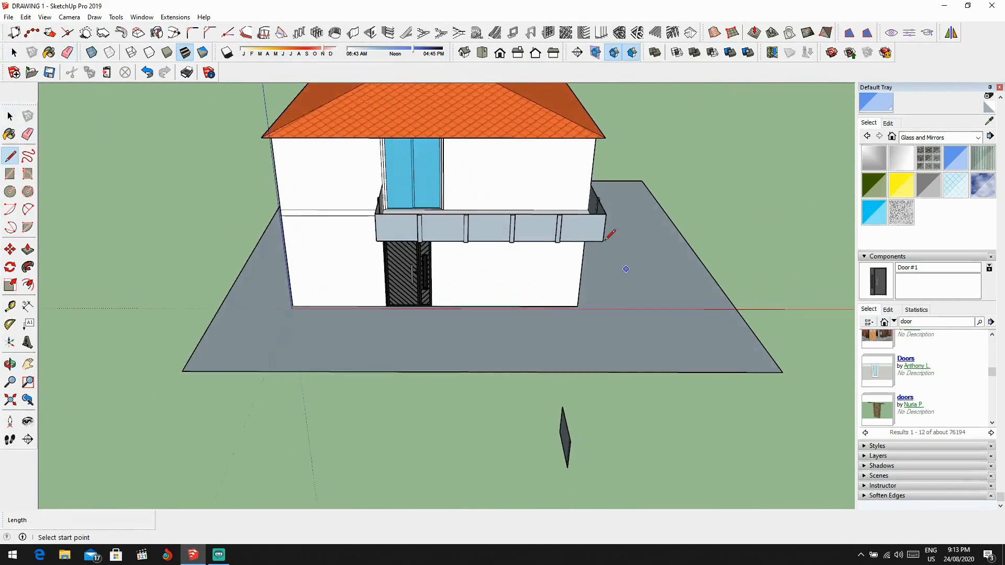
{"action": "scroll", "coordinate": [607, 238], "scroll_direction": "up", "scroll_amount": 3}
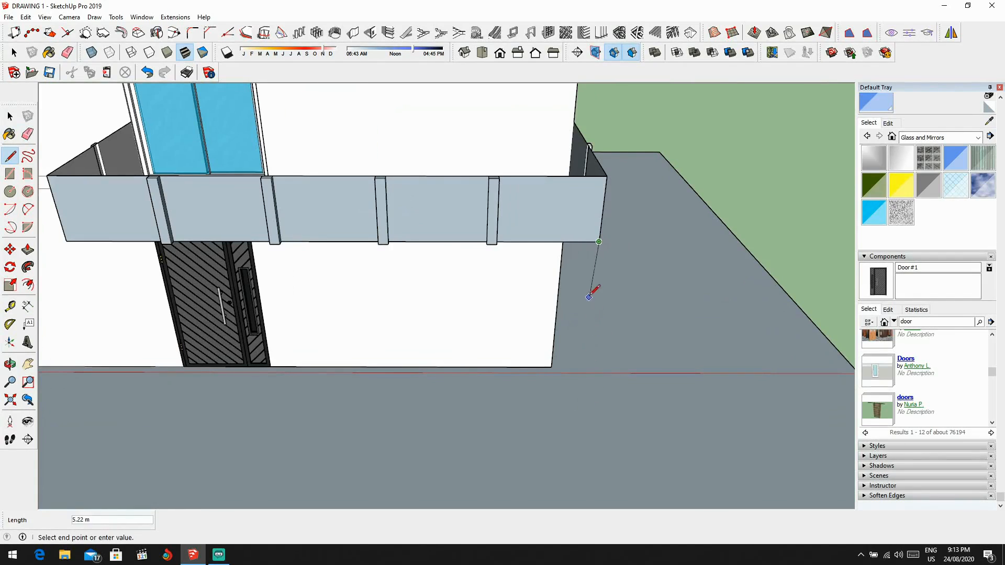
{"action": "middle_click_drag", "start_coordinate": [590, 295], "coordinate": [200, 247]}
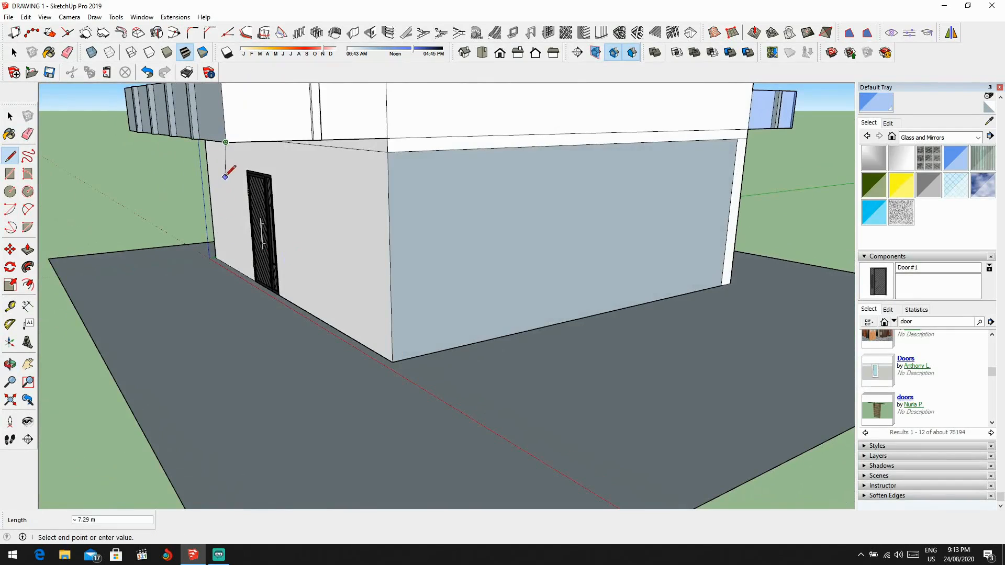
{"action": "middle_click_drag", "start_coordinate": [229, 171], "coordinate": [157, 133]}
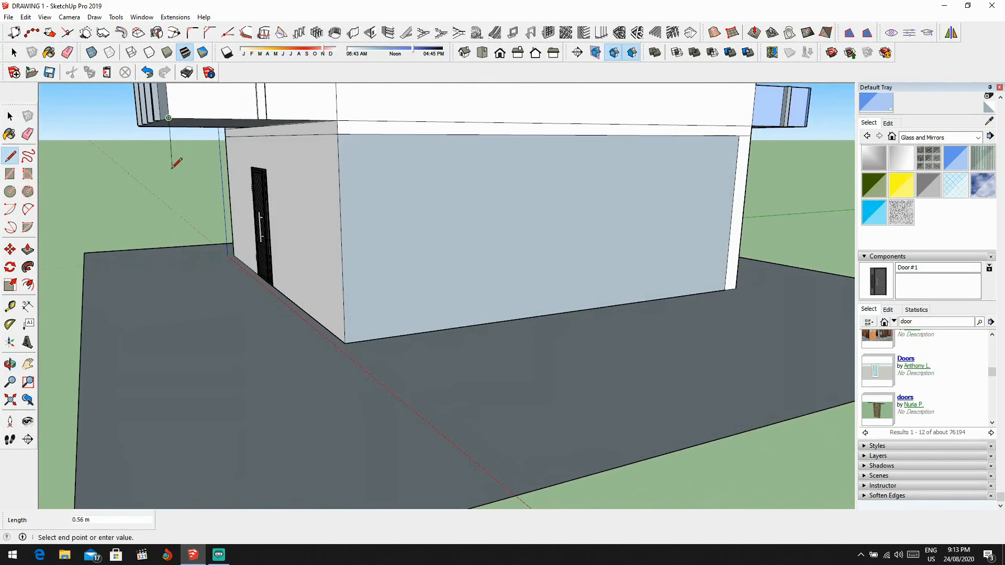
{"action": "scroll", "coordinate": [173, 217], "scroll_direction": "down", "scroll_amount": 5}
{"action": "scroll", "coordinate": [157, 241], "scroll_direction": "up", "scroll_amount": 3}
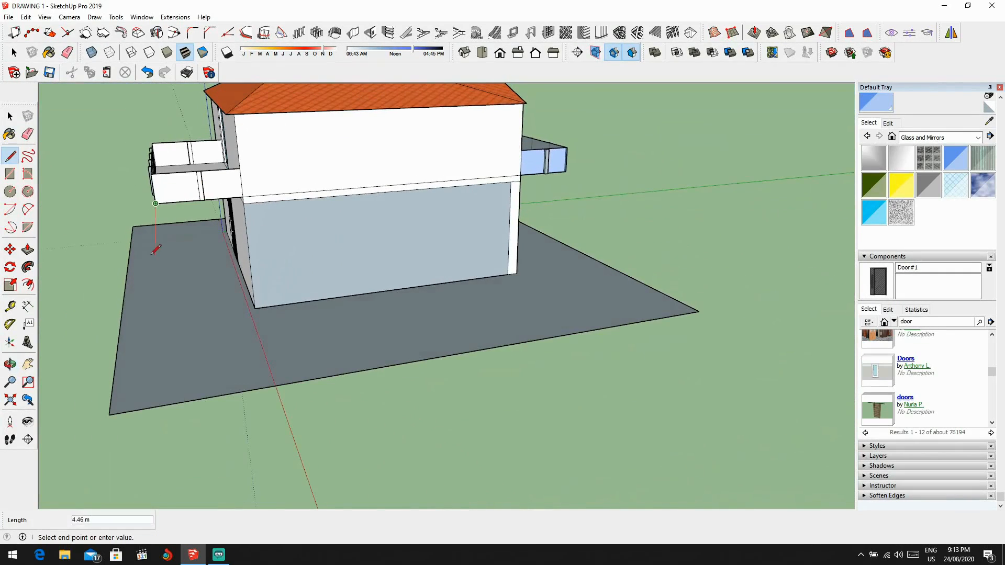
{"action": "scroll", "coordinate": [154, 199], "scroll_direction": "up", "scroll_amount": 3}
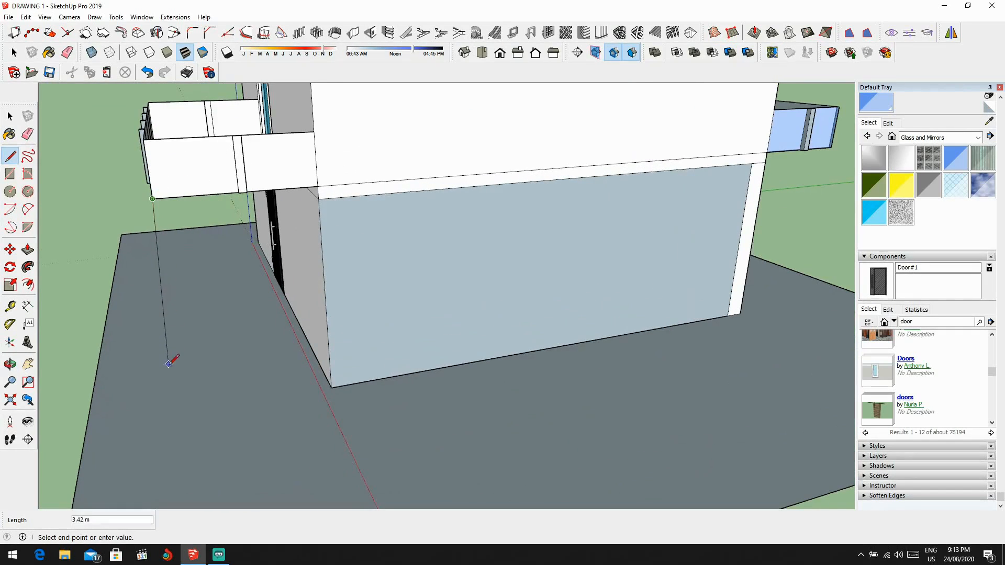
{"action": "scroll", "coordinate": [167, 401], "scroll_direction": "down", "scroll_amount": 2}
{"action": "middle_click_drag", "start_coordinate": [202, 386], "coordinate": [459, 372]}
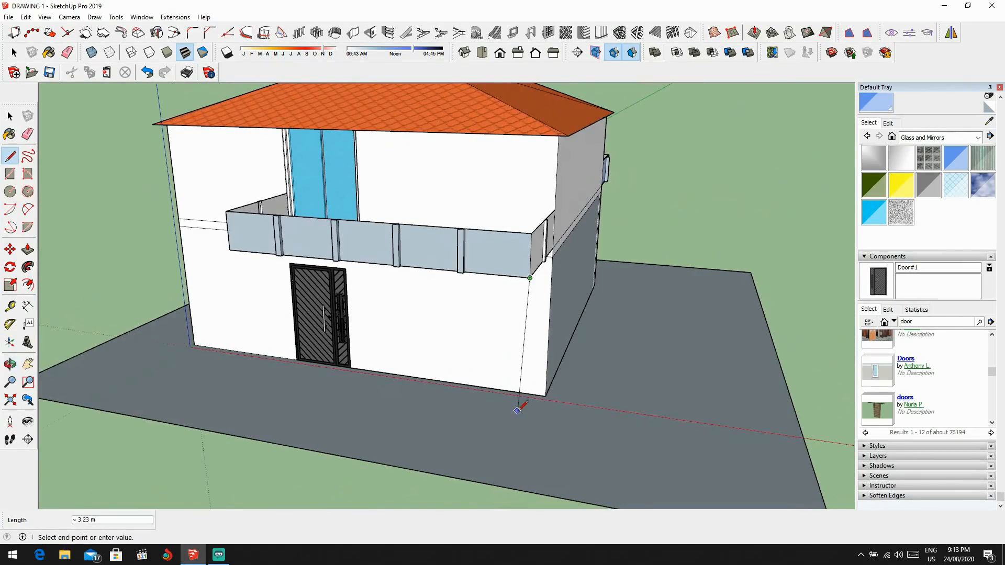
{"action": "key", "text": "Escape"}
Step: Draw a line outward on the ground from the house corner and a vertical line up to the front balcony's outer lower corner
{"action": "middle_click_drag", "start_coordinate": [521, 417], "coordinate": [420, 318]}
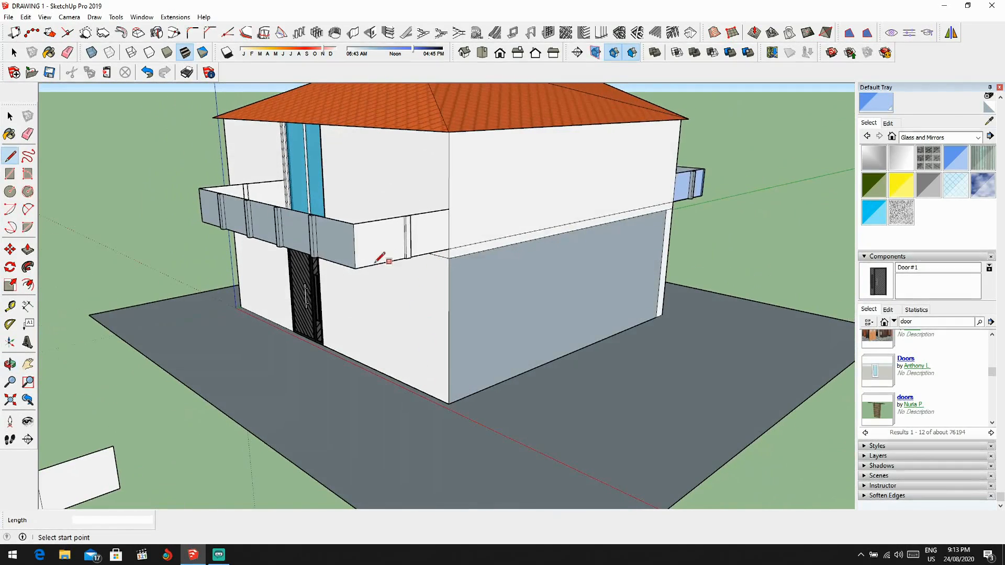
{"action": "left_click", "coordinate": [355, 268]}
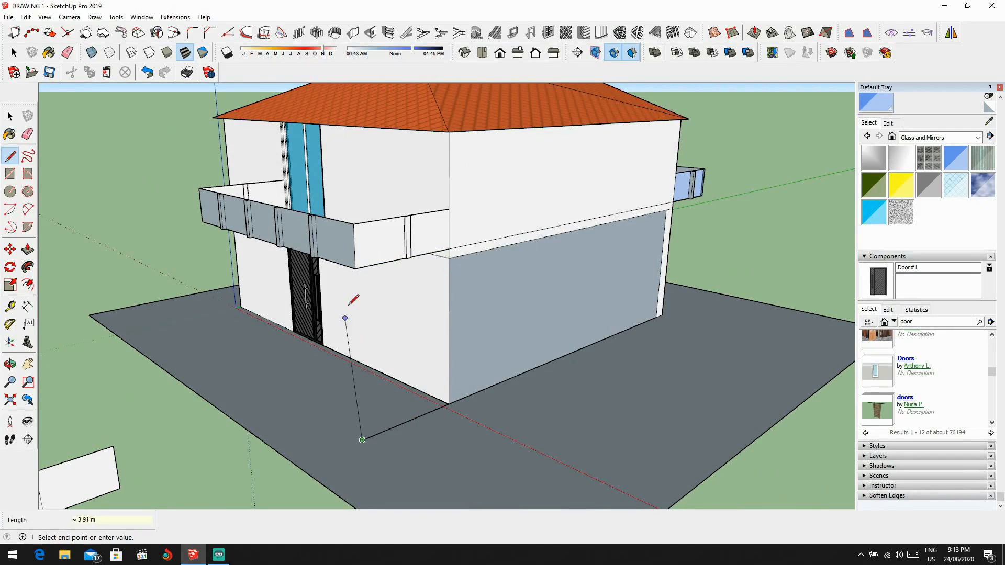
{"action": "middle_click_drag", "start_coordinate": [356, 267], "coordinate": [372, 317]}
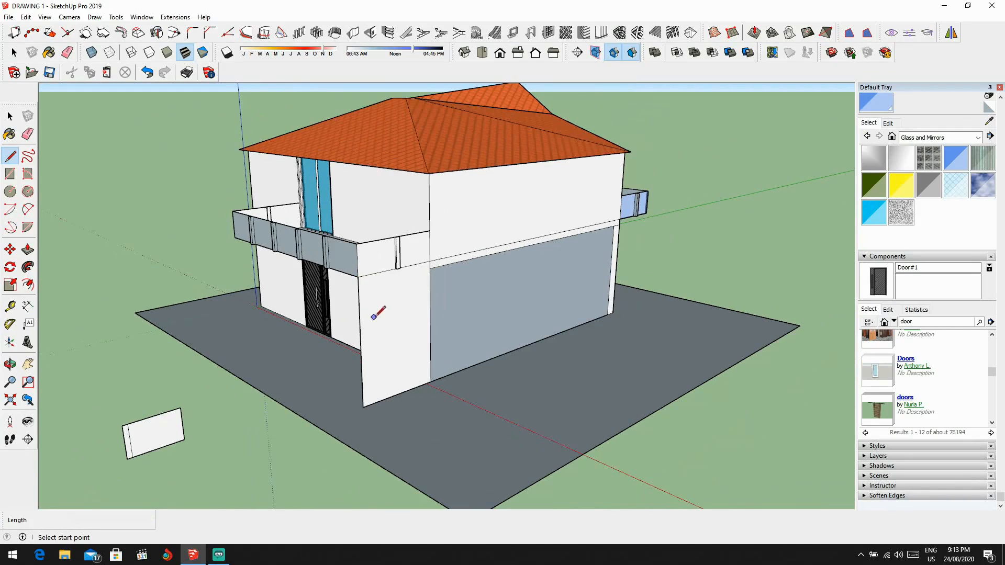
Step: Delete the face beneath the balcony's end and erase its ground line out from the house corner
{"action": "left_click", "coordinate": [391, 339]}
{"action": "key", "text": "Delete"}
{"action": "key", "text": "e"}
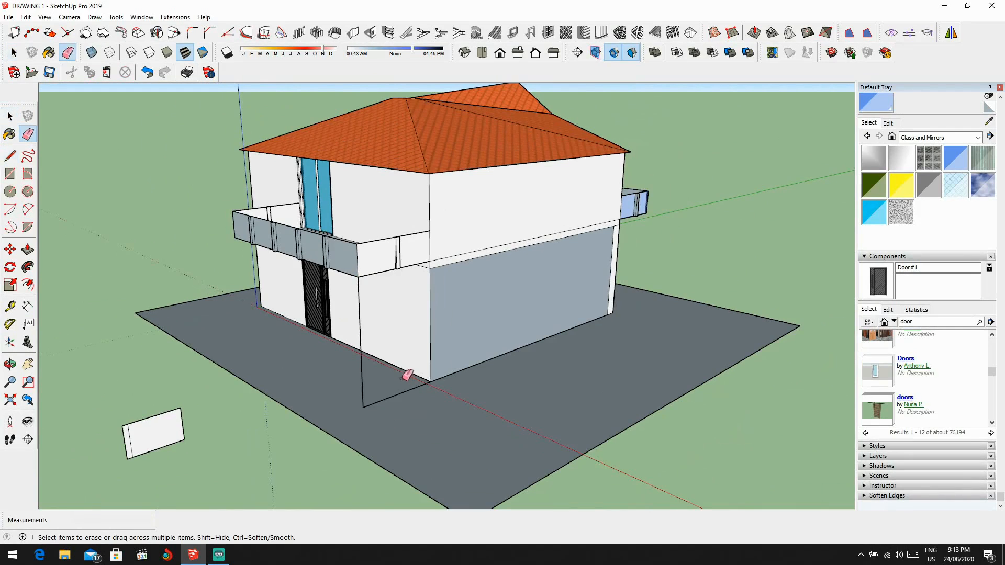
{"action": "left_click", "coordinate": [401, 393]}
{"action": "middle_click_drag", "start_coordinate": [408, 404], "coordinate": [444, 446]}
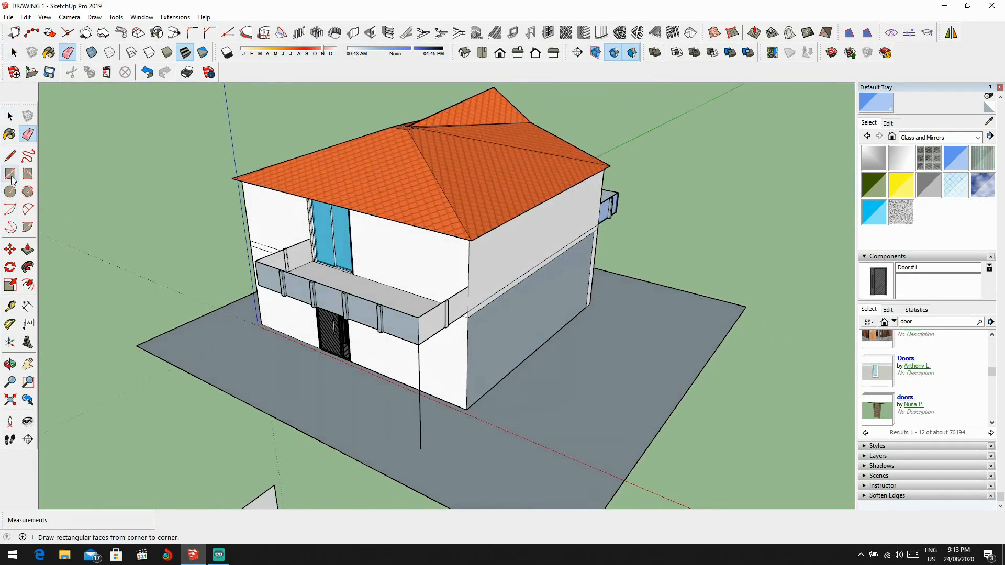
Step: Draw a column base rectangle of about 0.47 by 0.21 m on the ground at the foot of the vertical line
{"action": "left_click", "coordinate": [11, 174]}
{"action": "scroll", "coordinate": [351, 418], "scroll_direction": "up", "scroll_amount": 4}
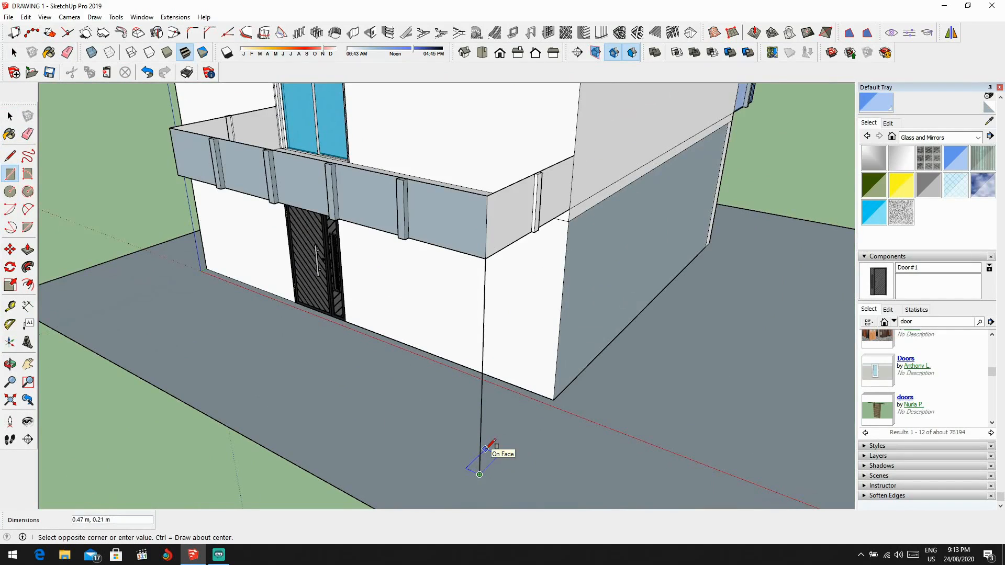
{"action": "key", "text": "space"}
{"action": "scroll", "coordinate": [494, 466], "scroll_direction": "up", "scroll_amount": 4}
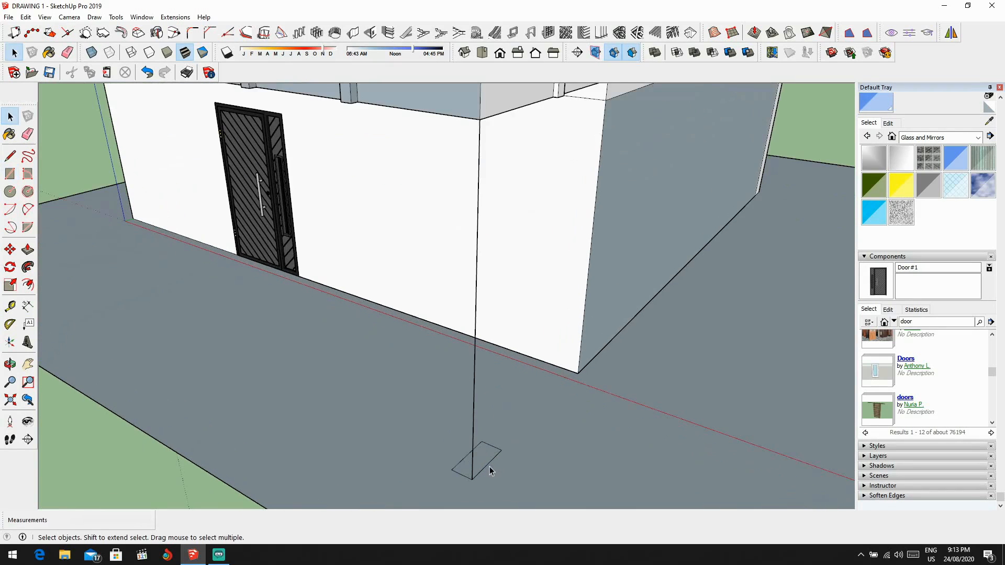
Step: Push/Pull the base rectangle up about 3.06 m to the balcony's underside to form a column
{"action": "key", "text": "p"}
{"action": "left_click", "coordinate": [486, 466]}
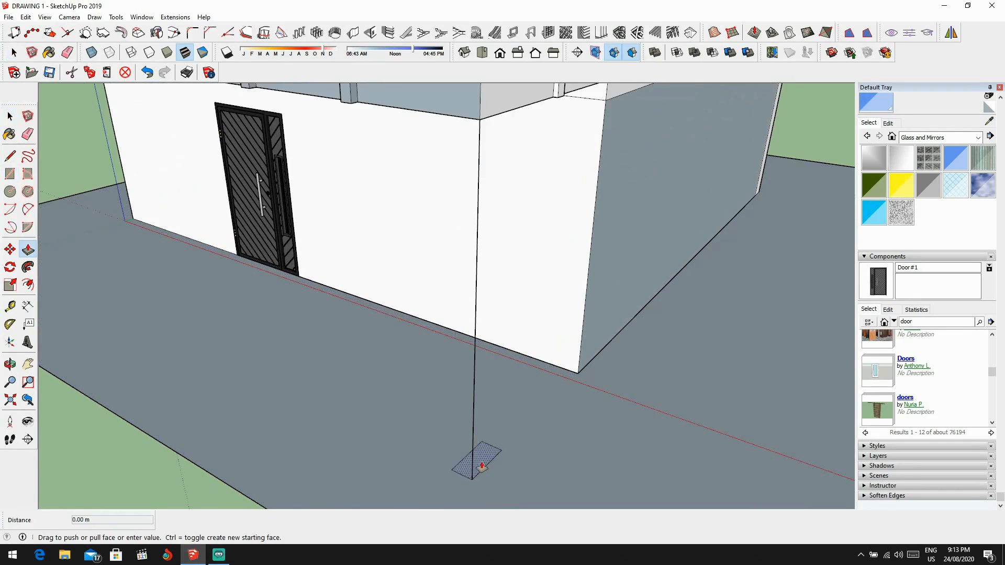
{"action": "left_click", "coordinate": [518, 108]}
Step: Try to copy the column's front face and place it near the balcony's other front corner
{"action": "scroll", "coordinate": [523, 225], "scroll_direction": "down", "scroll_amount": 5}
{"action": "middle_click_drag", "start_coordinate": [523, 224], "coordinate": [606, 275]}
{"action": "key", "text": "space"}
{"action": "left_click", "coordinate": [603, 285]}
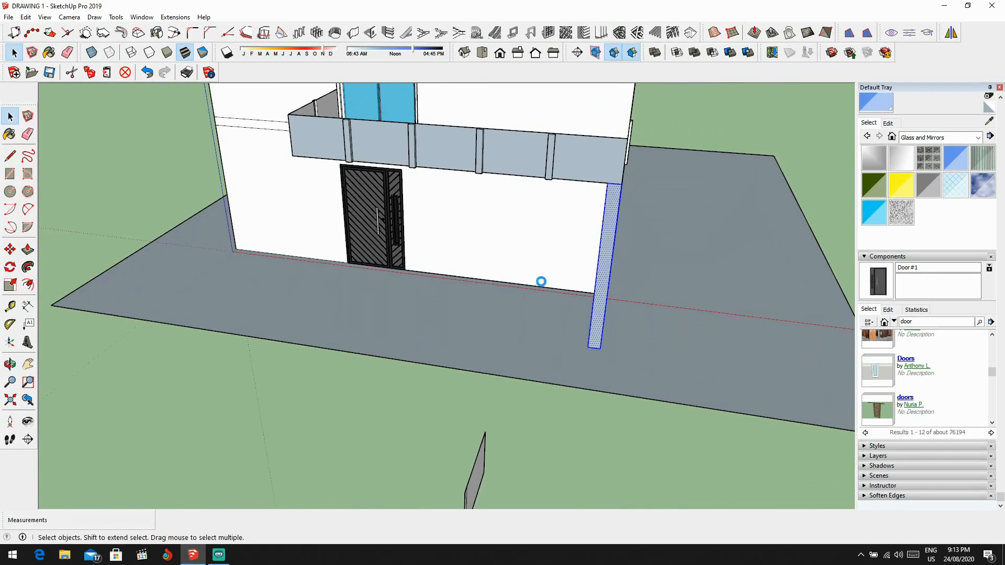
{"action": "middle_click_drag", "start_coordinate": [244, 289], "coordinate": [308, 288]}
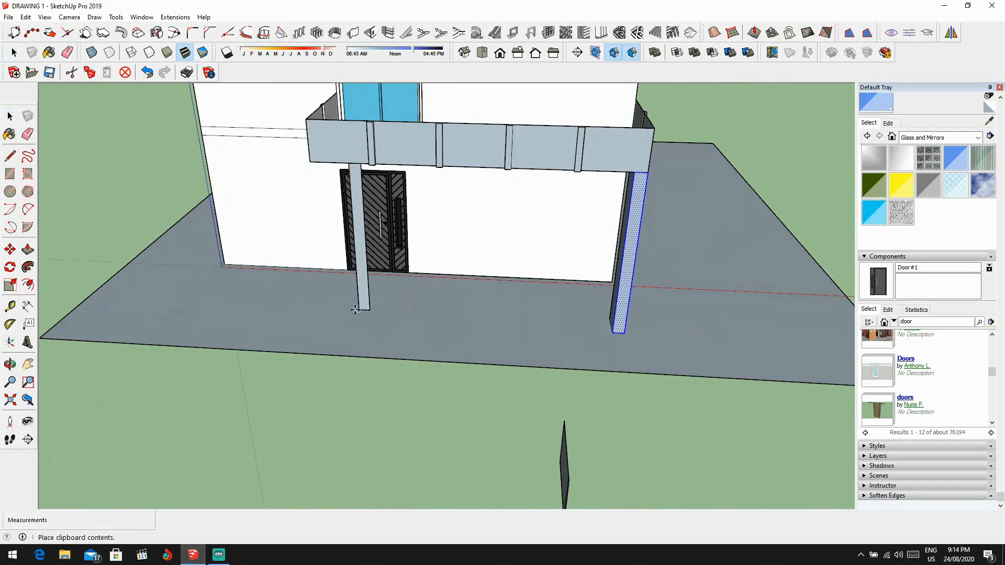
{"action": "left_click", "coordinate": [339, 329]}
{"action": "middle_click_drag", "start_coordinate": [335, 225], "coordinate": [464, 227]}
{"action": "scroll", "coordinate": [467, 228], "scroll_direction": "up", "scroll_amount": 3}
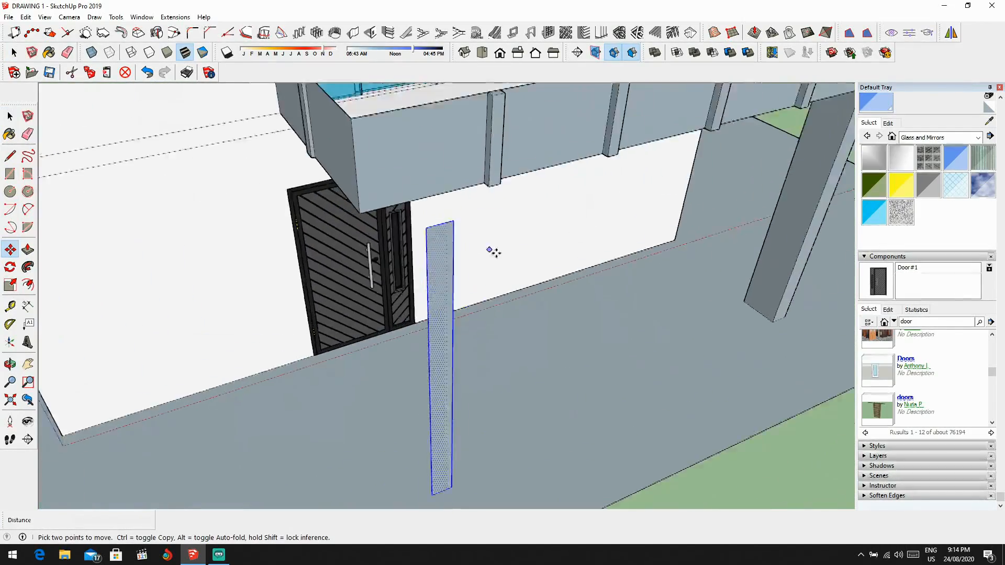
{"action": "scroll", "coordinate": [494, 251], "scroll_direction": "down", "scroll_amount": 3}
{"action": "key", "text": "Delete"}
Step: Copy the whole column and paste it on the ground slab near the balcony's other front corner
{"action": "scroll", "coordinate": [592, 256], "scroll_direction": "down", "scroll_amount": 4}
{"action": "middle_click_drag", "start_coordinate": [661, 250], "coordinate": [762, 129]}
{"action": "key", "text": "space"}
{"action": "scroll", "coordinate": [712, 204], "scroll_direction": "up", "scroll_amount": 4}
{"action": "left_click_drag", "start_coordinate": [537, 169], "coordinate": [537, 169]}
{"action": "scroll", "coordinate": [537, 169], "scroll_direction": "down", "scroll_amount": 4}
{"action": "scroll", "coordinate": [471, 256], "scroll_direction": "up", "scroll_amount": 3}
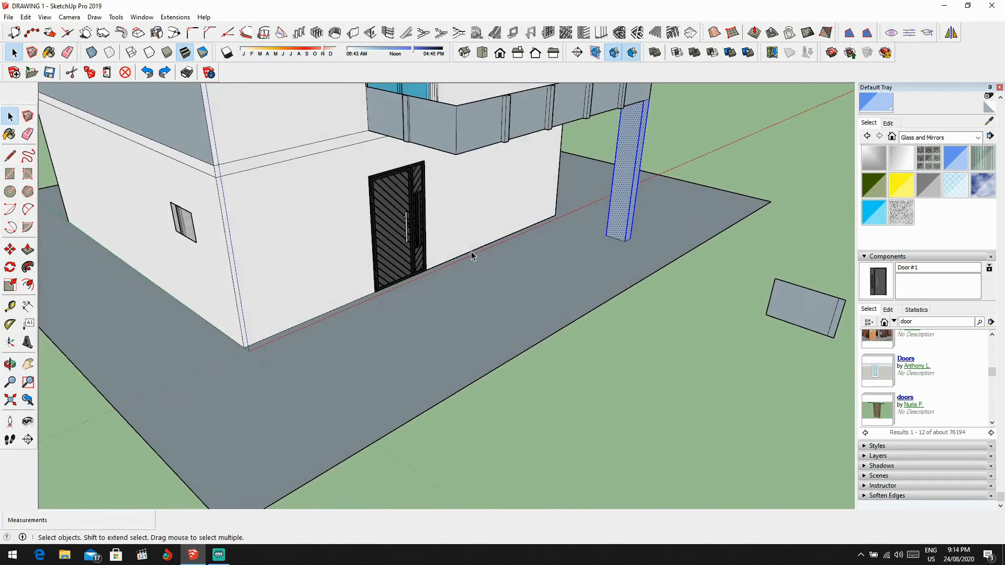
{"action": "key", "text": "ctrl+v"}
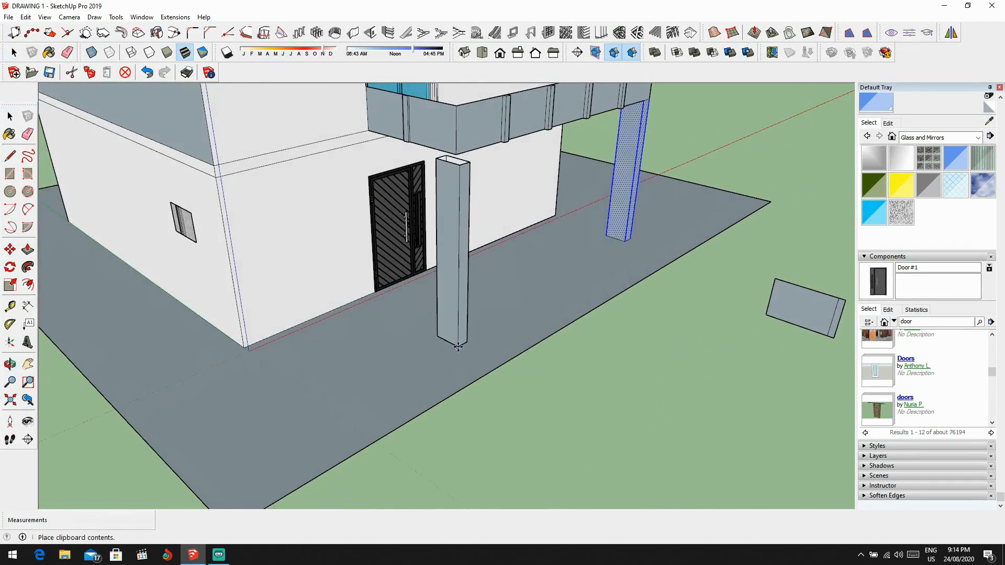
{"action": "left_click", "coordinate": [459, 347]}
Step: Move the pasted column by its top corner to the balcony's outer lower corner
{"action": "scroll", "coordinate": [457, 162], "scroll_direction": "up", "scroll_amount": 3}
{"action": "middle_click_drag", "start_coordinate": [457, 161], "coordinate": [433, 218]}
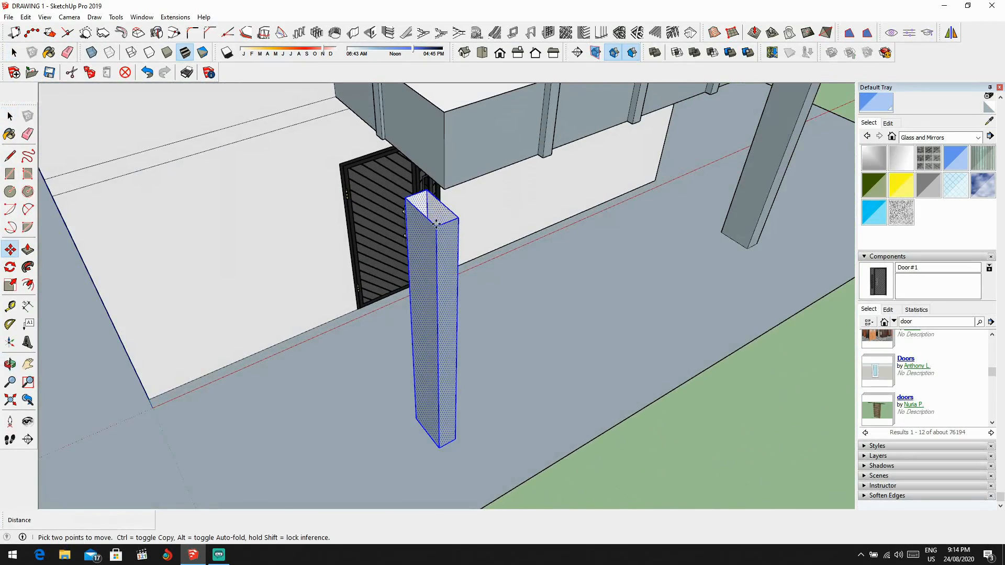
{"action": "left_click", "coordinate": [436, 223]}
{"action": "key", "text": "Escape"}
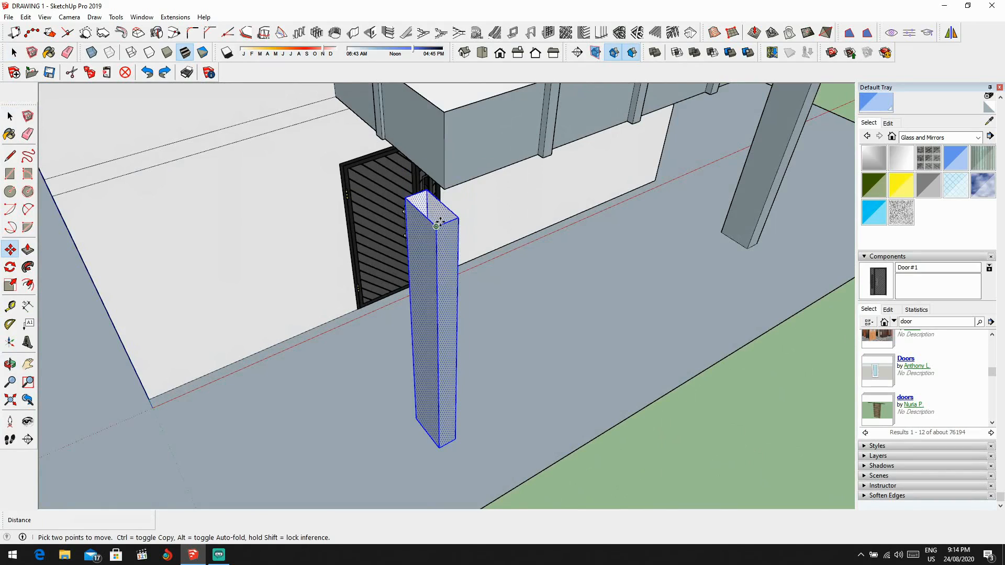
{"action": "left_click", "coordinate": [436, 226]}
{"action": "left_click", "coordinate": [445, 194]}
{"action": "scroll", "coordinate": [445, 194], "scroll_direction": "down", "scroll_amount": 3}
{"action": "middle_click_drag", "start_coordinate": [445, 194], "coordinate": [635, 215]}
{"action": "scroll", "coordinate": [441, 287], "scroll_direction": "up", "scroll_amount": 3}
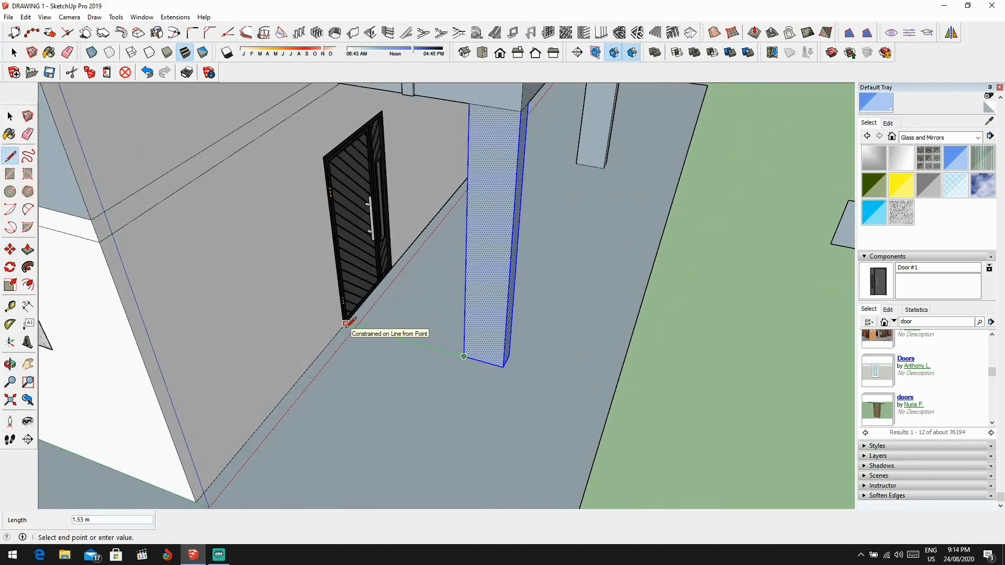
{"action": "key", "text": "space"}
{"action": "scroll", "coordinate": [345, 332], "scroll_direction": "down", "scroll_amount": 5}
{"action": "middle_click_drag", "start_coordinate": [344, 331], "coordinate": [450, 290]}
{"action": "left_click", "coordinate": [628, 398]}
{"action": "middle_click_drag", "start_coordinate": [628, 398], "coordinate": [491, 326]}
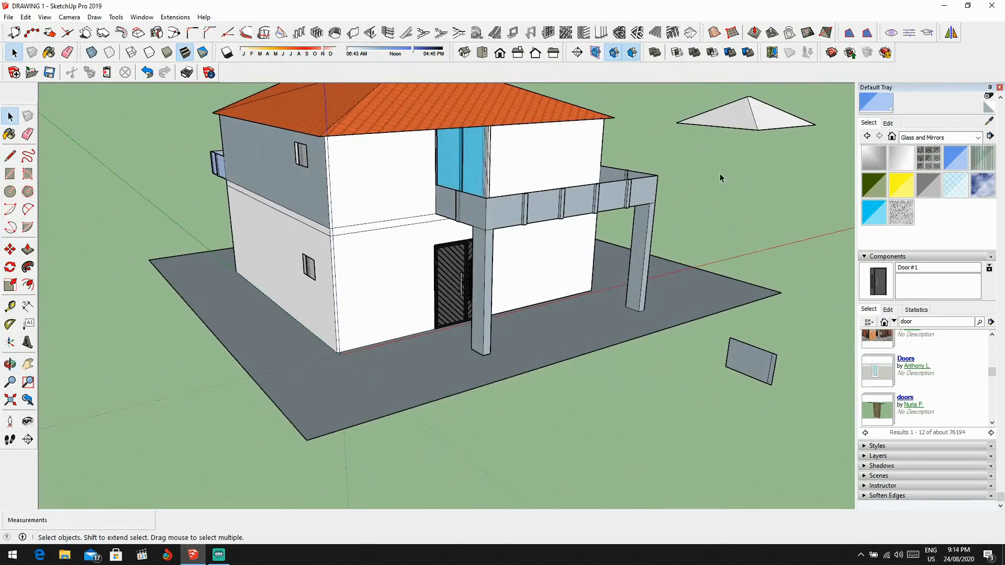
Step: Paint the remaining railing panels of the side balcony and the column-supported front balcony with Translucent Glass Blue
{"action": "middle_click_drag", "start_coordinate": [720, 178], "coordinate": [520, 281]}
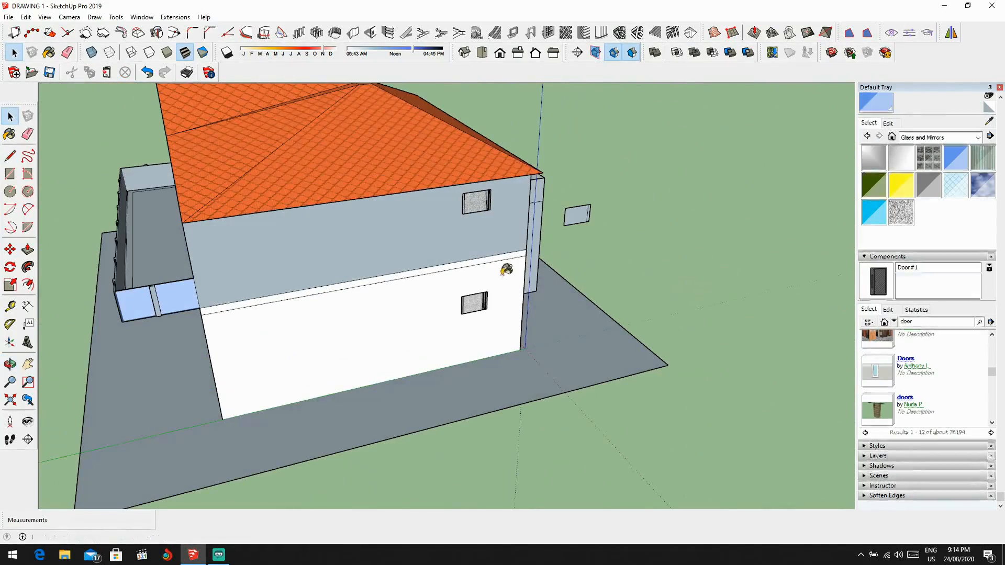
{"action": "left_click", "coordinate": [175, 301], "text": "alt"}
{"action": "mouse_move", "coordinate": [407, 273]}
{"action": "middle_mouse_down"}
{"action": "mouse_move", "coordinate": [218, 269]}
{"action": "mouse_move", "coordinate": [157, 254]}
{"action": "middle_mouse_up"}
{"action": "scroll", "coordinate": [639, 209], "scroll_direction": "up", "scroll_amount": 4}
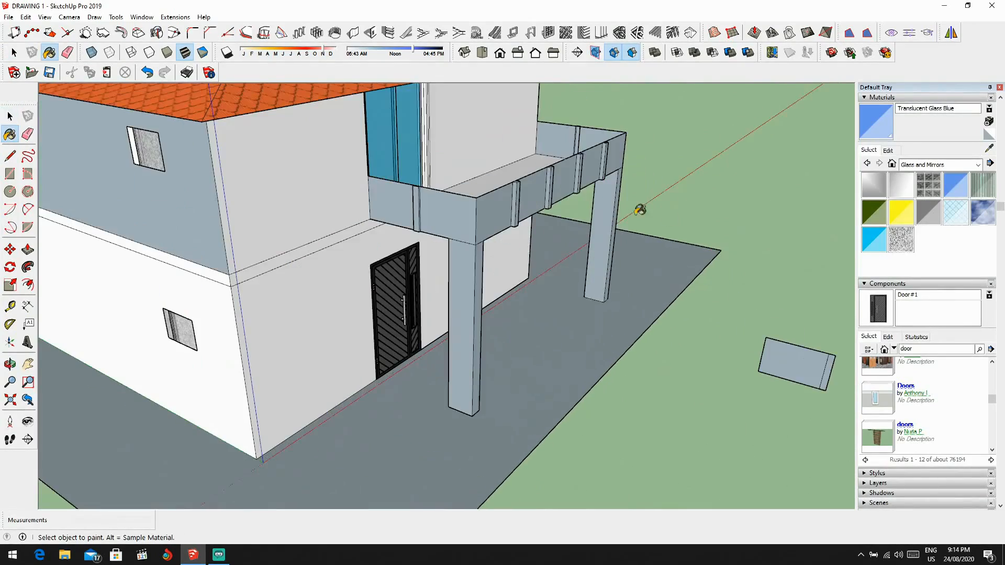
{"action": "scroll", "coordinate": [454, 205], "scroll_direction": "up", "scroll_amount": 2}
{"action": "scroll", "coordinate": [556, 209], "scroll_direction": "down", "scroll_amount": 5}
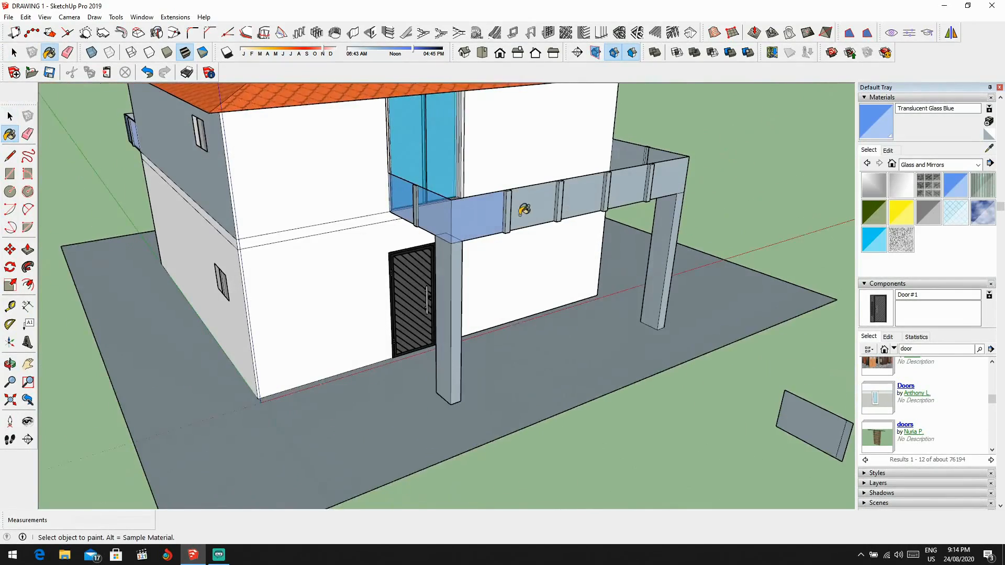
{"action": "scroll", "coordinate": [530, 209], "scroll_direction": "up", "scroll_amount": 3}
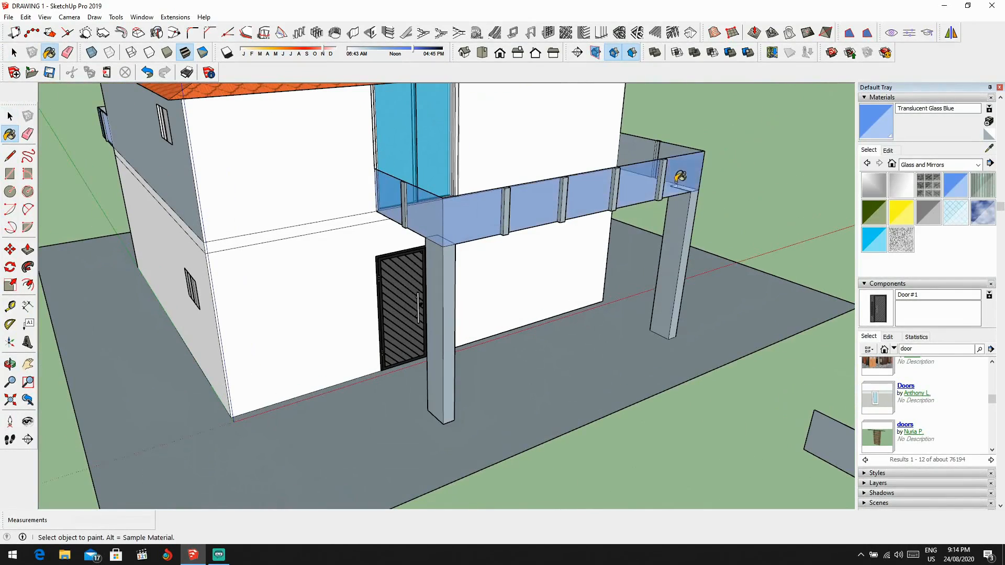
{"action": "middle_click_drag", "start_coordinate": [680, 177], "coordinate": [495, 205]}
{"action": "middle_click_drag", "start_coordinate": [688, 217], "coordinate": [492, 212]}
{"action": "left_click", "coordinate": [406, 218]}
{"action": "left_click", "coordinate": [345, 223]}
{"action": "scroll", "coordinate": [353, 221], "scroll_direction": "down", "scroll_amount": 1}
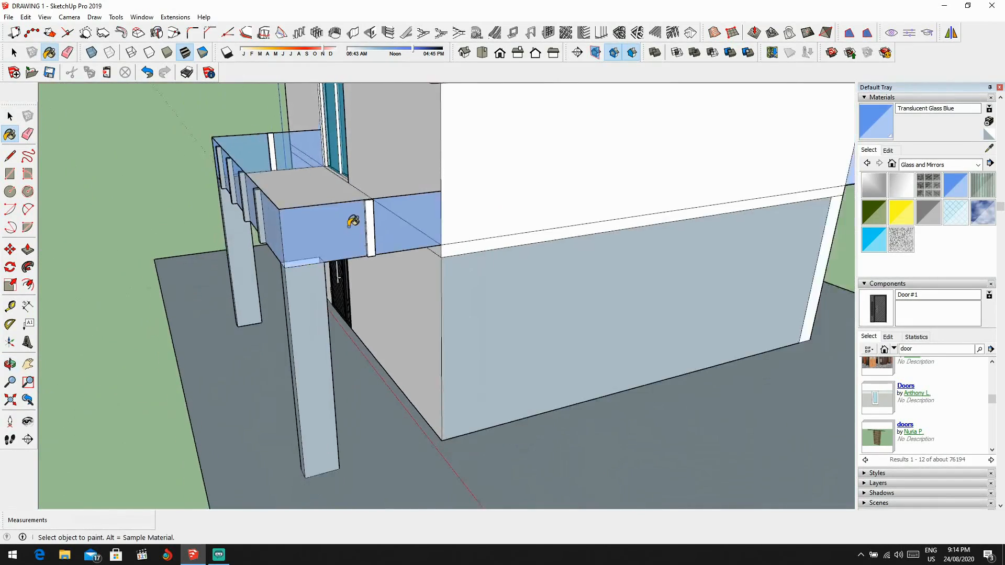
{"action": "scroll", "coordinate": [353, 222], "scroll_direction": "down", "scroll_amount": 4}
Step: Erase the stray railing panel left on the ground in front of the house
{"action": "middle_click_drag", "start_coordinate": [408, 238], "coordinate": [574, 373]}
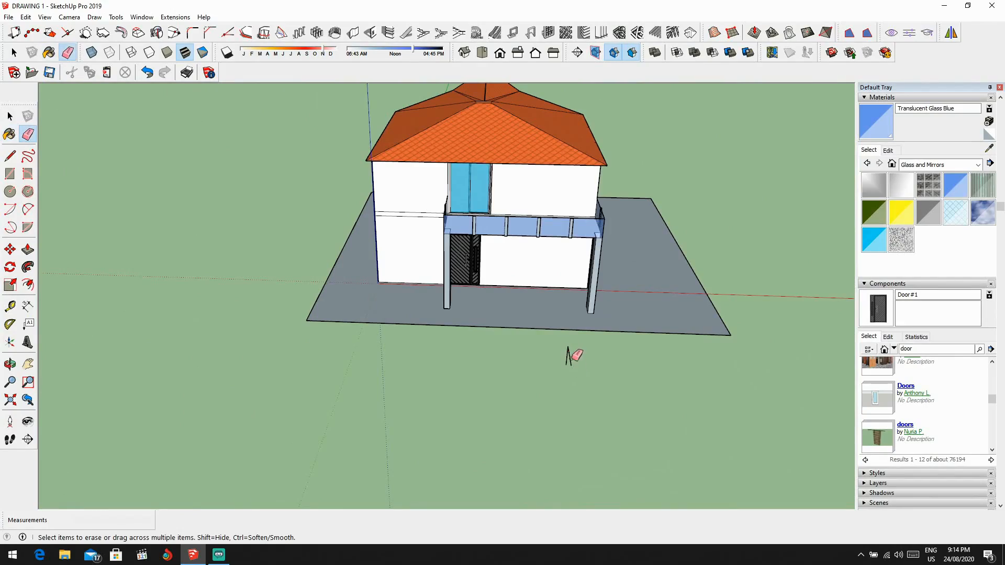
{"action": "middle_click_drag", "start_coordinate": [556, 353], "coordinate": [747, 340]}
{"action": "scroll", "coordinate": [447, 218], "scroll_direction": "up", "scroll_amount": 5}
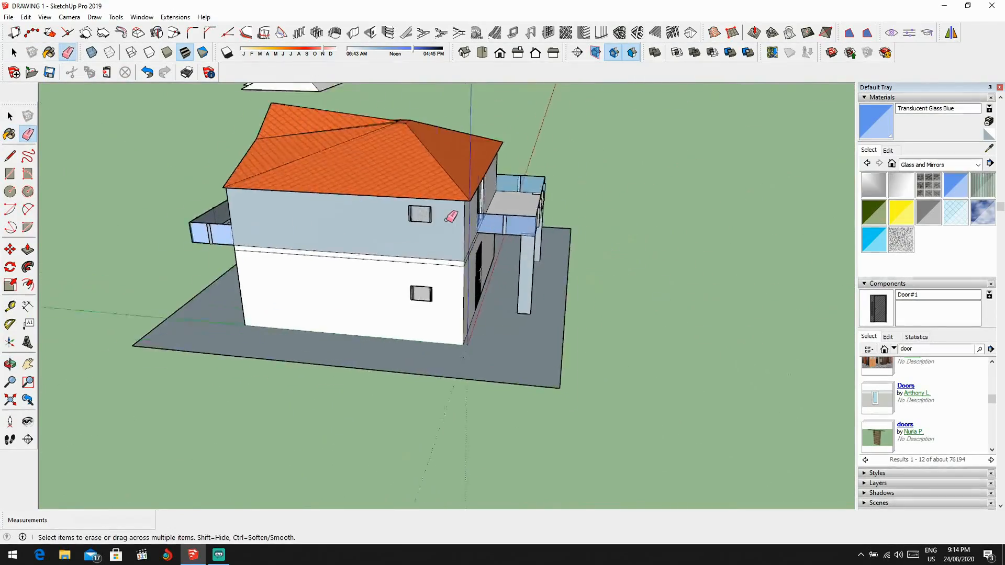
Step: Sample Translucent Glass Tinted from the upper sliding doors and apply it to the panes of the arched gable window
{"action": "middle_click_drag", "start_coordinate": [446, 218], "coordinate": [675, 273]}
{"action": "middle_click_drag", "start_coordinate": [547, 262], "coordinate": [600, 256]}
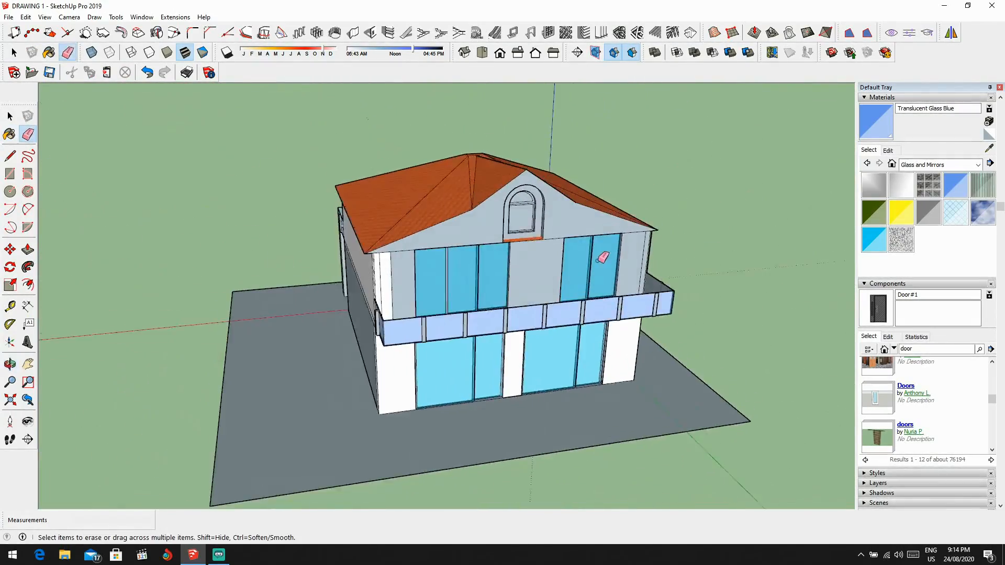
{"action": "scroll", "coordinate": [599, 256], "scroll_direction": "up", "scroll_amount": 3}
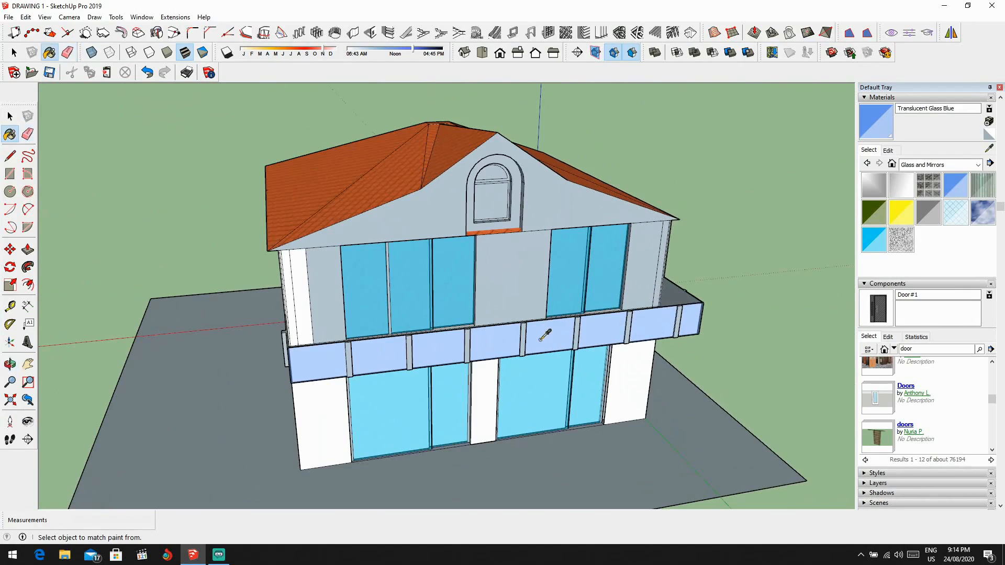
{"action": "left_click", "coordinate": [455, 278], "text": "alt"}
{"action": "scroll", "coordinate": [478, 211], "scroll_direction": "up", "scroll_amount": 3}
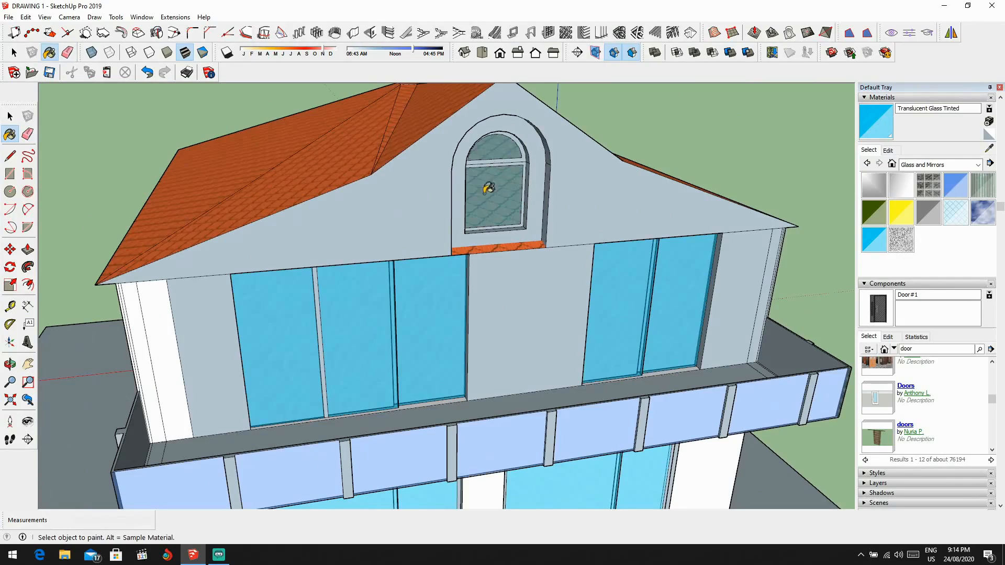
Step: Try deleting the roof surfaces beside and behind the arched gable window, and undo the deletions
{"action": "scroll", "coordinate": [489, 188], "scroll_direction": "down", "scroll_amount": 5}
{"action": "middle_click_drag", "start_coordinate": [489, 188], "coordinate": [299, 301]}
{"action": "scroll", "coordinate": [483, 238], "scroll_direction": "down", "scroll_amount": 2}
{"action": "scroll", "coordinate": [507, 227], "scroll_direction": "up", "scroll_amount": 4}
{"action": "scroll", "coordinate": [393, 208], "scroll_direction": "down", "scroll_amount": 4}
{"action": "mouse_move", "coordinate": [392, 209]}
{"action": "middle_mouse_down"}
{"action": "mouse_move", "coordinate": [363, 247]}
{"action": "mouse_move", "coordinate": [461, 201]}
{"action": "mouse_move", "coordinate": [448, 217]}
{"action": "mouse_move", "coordinate": [385, 222]}
{"action": "middle_mouse_up"}
{"action": "scroll", "coordinate": [363, 247], "scroll_direction": "up", "scroll_amount": 3}
{"action": "key", "text": "space"}
{"action": "left_click", "coordinate": [389, 232]}
{"action": "scroll", "coordinate": [378, 240], "scroll_direction": "down", "scroll_amount": 5}
{"action": "scroll", "coordinate": [449, 216], "scroll_direction": "down", "scroll_amount": 3}
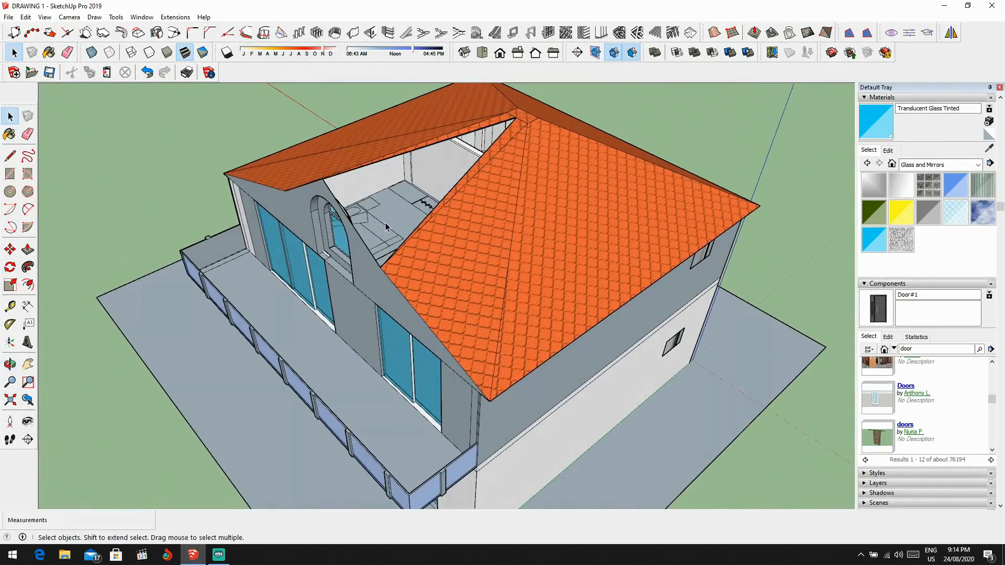
{"action": "key", "text": "l"}
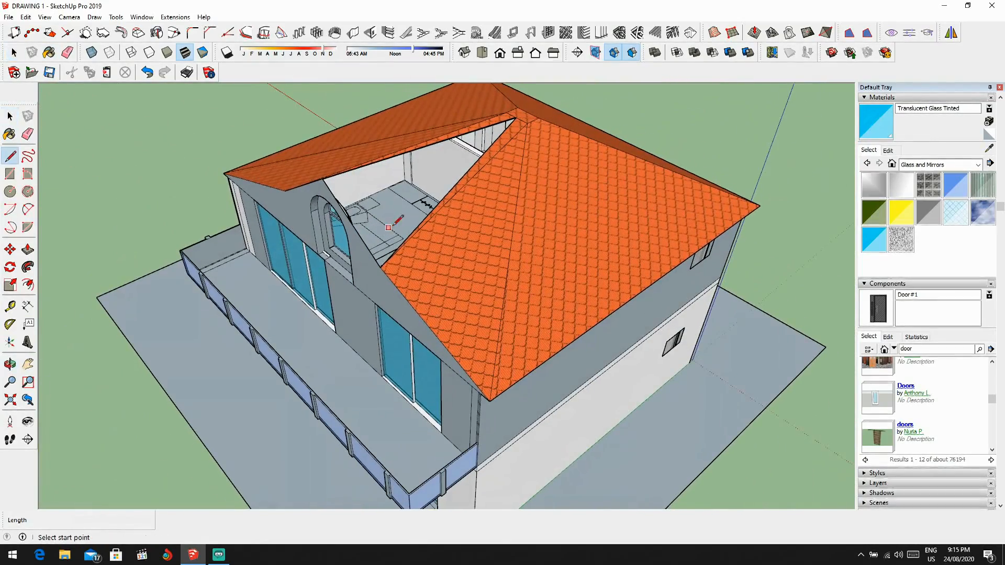
{"action": "scroll", "coordinate": [388, 225], "scroll_direction": "up", "scroll_amount": 2}
{"action": "key", "text": "ctrl+z"}
{"action": "key", "text": "ctrl+z"}
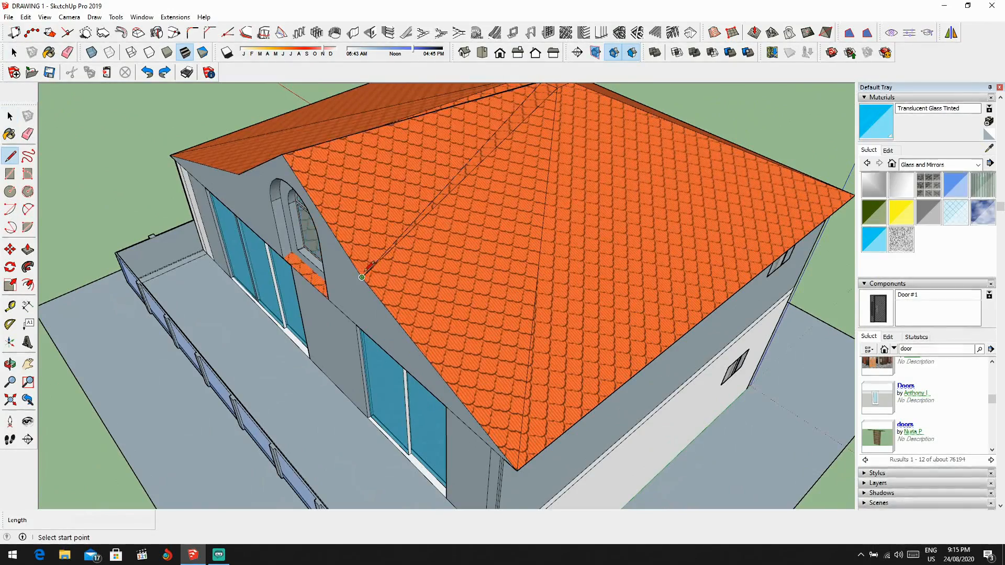
Step: Delete the roof surface that runs behind the arched gable window and its tiled strip at the sill
{"action": "key", "text": "space"}
{"action": "middle_click_drag", "start_coordinate": [366, 275], "coordinate": [432, 269]}
{"action": "scroll", "coordinate": [369, 296], "scroll_direction": "up", "scroll_amount": 3}
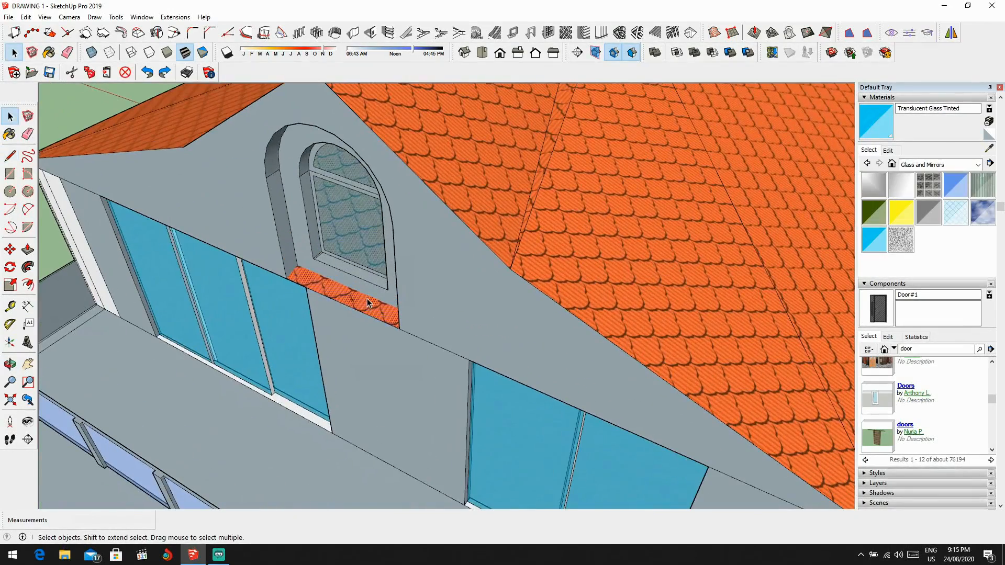
{"action": "scroll", "coordinate": [366, 302], "scroll_direction": "down", "scroll_amount": 5}
{"action": "middle_click_drag", "start_coordinate": [366, 302], "coordinate": [422, 343]}
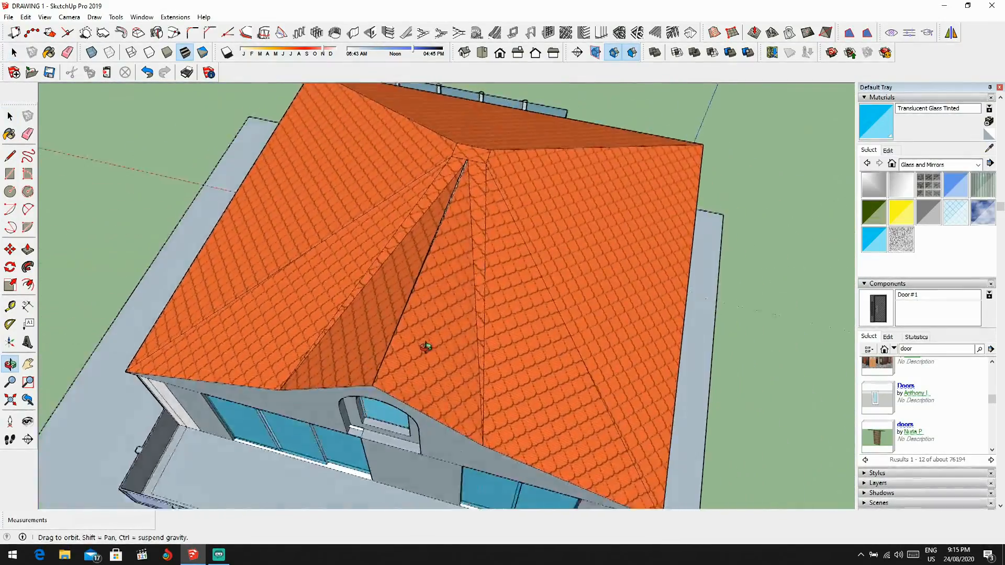
Step: Draw a line about 4.70 m long along the open gap in the gable roof, from its upper end to the gable's peak
{"action": "scroll", "coordinate": [480, 155], "scroll_direction": "up", "scroll_amount": 5}
{"action": "middle_click_drag", "start_coordinate": [480, 155], "coordinate": [363, 123]}
{"action": "scroll", "coordinate": [362, 123], "scroll_direction": "up", "scroll_amount": 7}
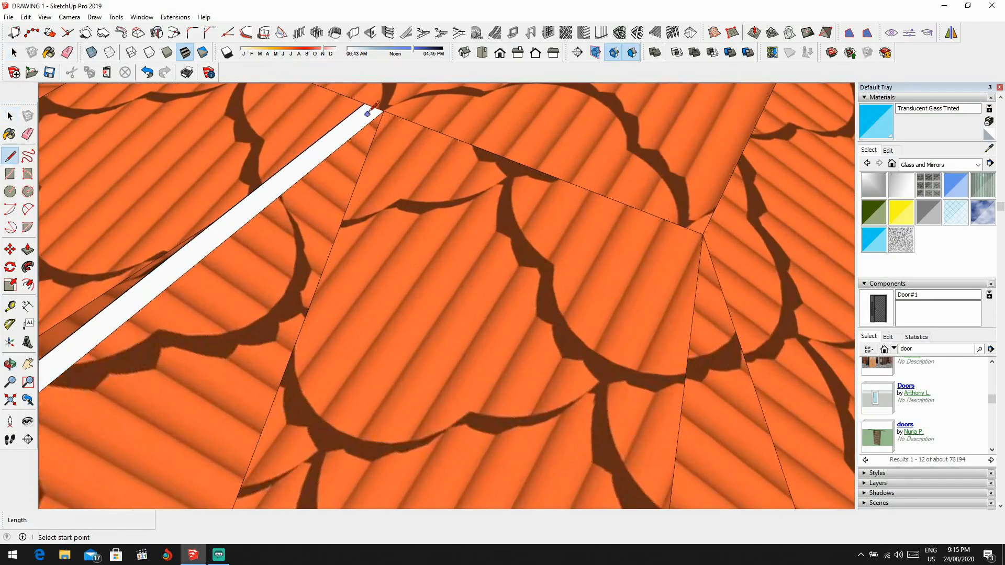
{"action": "left_click", "coordinate": [365, 103]}
{"action": "scroll", "coordinate": [365, 103], "scroll_direction": "down", "scroll_amount": 5}
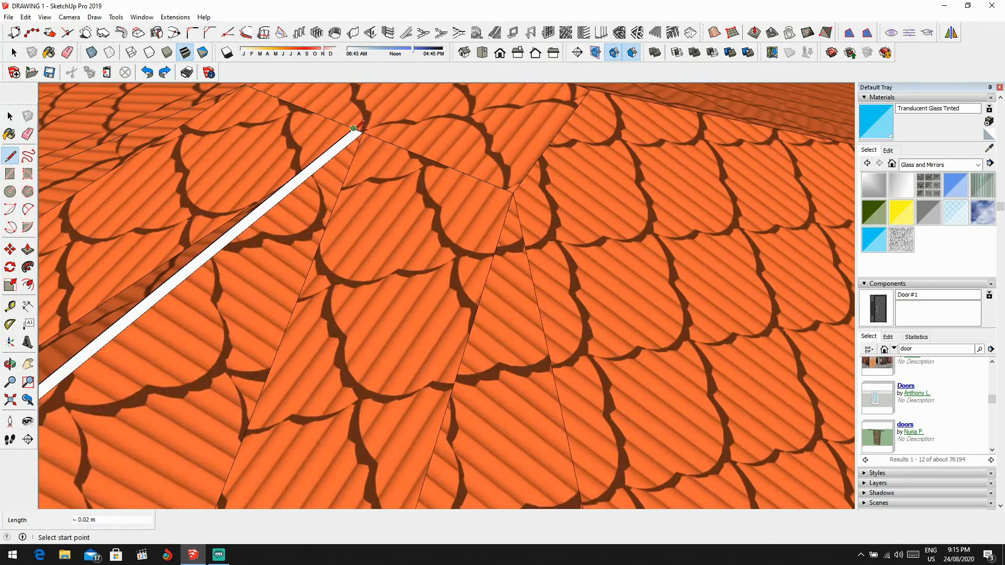
{"action": "left_click", "coordinate": [353, 128]}
{"action": "scroll", "coordinate": [352, 145], "scroll_direction": "down", "scroll_amount": 8}
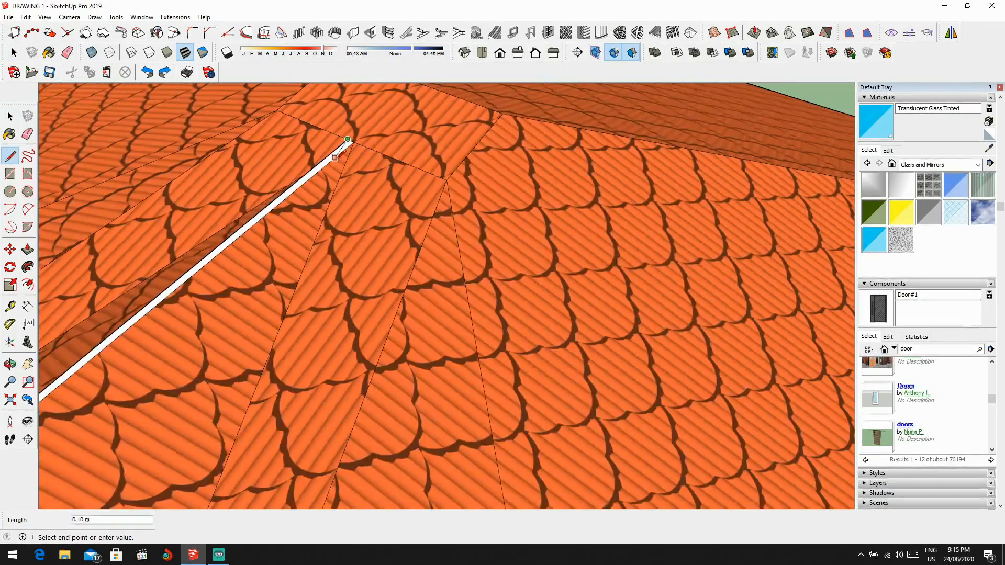
{"action": "middle_click_drag", "start_coordinate": [315, 184], "coordinate": [415, 126]}
{"action": "scroll", "coordinate": [397, 147], "scroll_direction": "down", "scroll_amount": 2}
{"action": "middle_click_drag", "start_coordinate": [383, 162], "coordinate": [459, 127]}
{"action": "scroll", "coordinate": [370, 221], "scroll_direction": "up", "scroll_amount": 5}
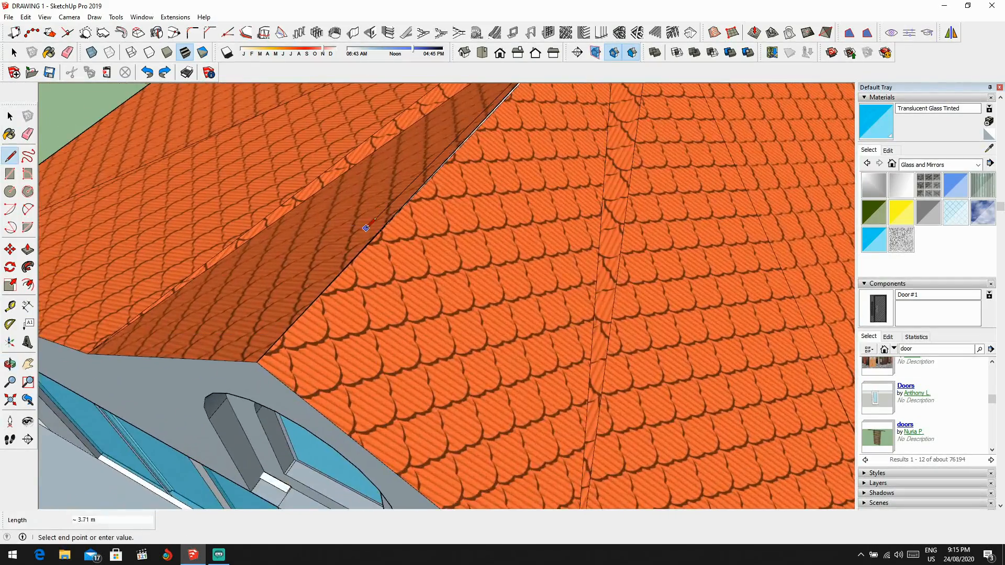
{"action": "scroll", "coordinate": [285, 330], "scroll_direction": "up", "scroll_amount": 3}
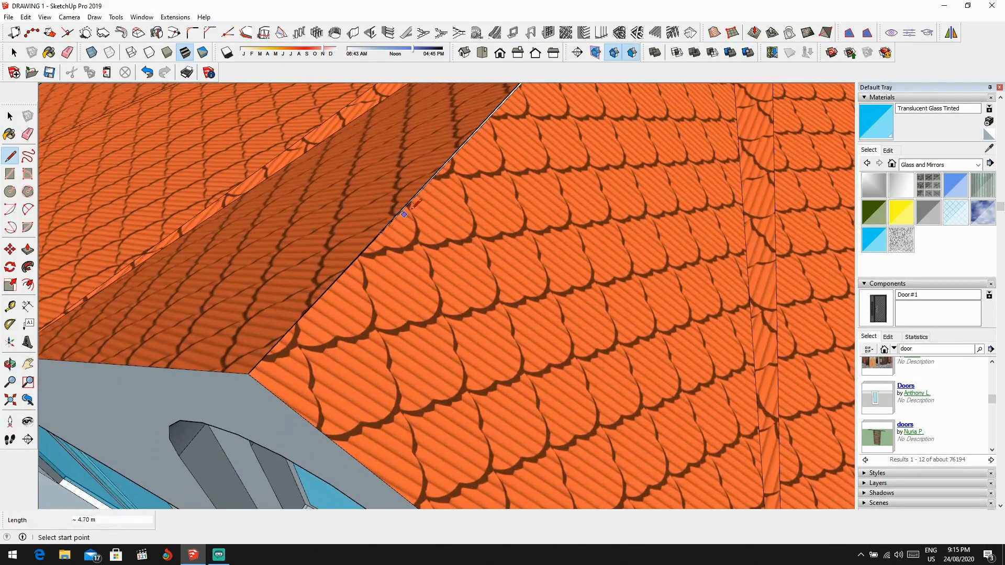
{"action": "scroll", "coordinate": [412, 210], "scroll_direction": "down", "scroll_amount": 5}
{"action": "middle_click_drag", "start_coordinate": [482, 158], "coordinate": [442, 326]}
{"action": "scroll", "coordinate": [571, 107], "scroll_direction": "up", "scroll_amount": 4}
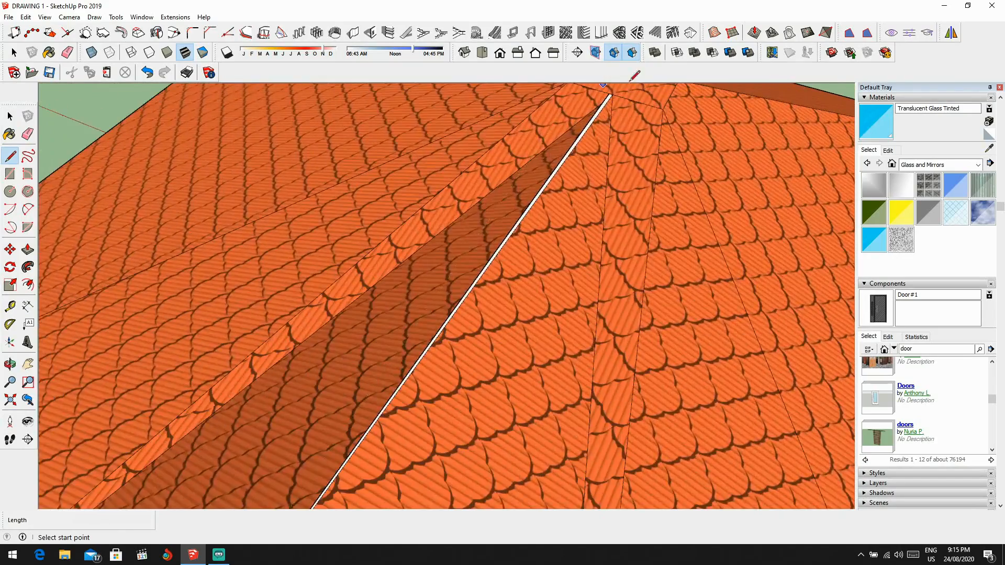
{"action": "scroll", "coordinate": [597, 102], "scroll_direction": "up", "scroll_amount": 5}
{"action": "left_click", "coordinate": [530, 197]}
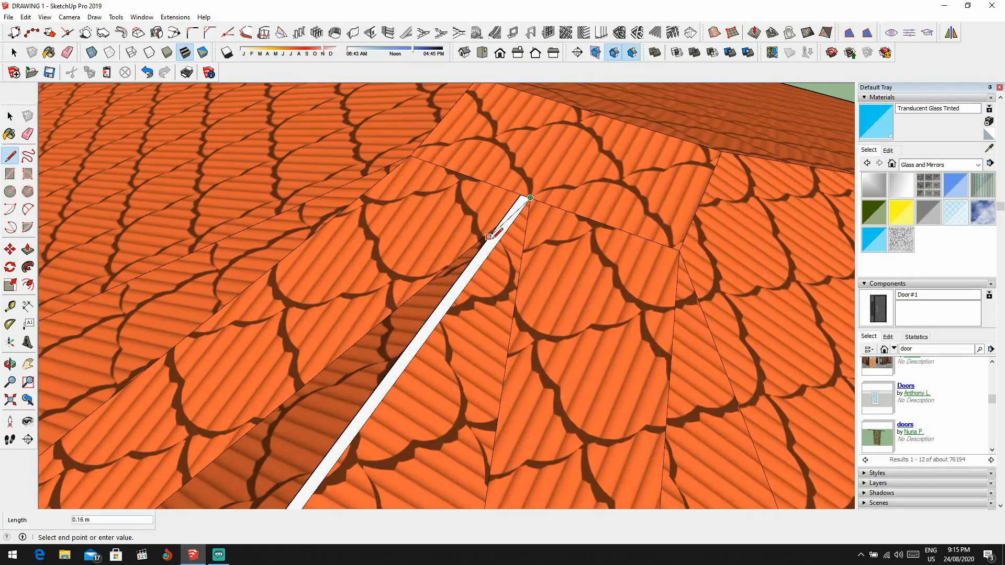
{"action": "scroll", "coordinate": [523, 214], "scroll_direction": "down", "scroll_amount": 5}
{"action": "key", "text": "space"}
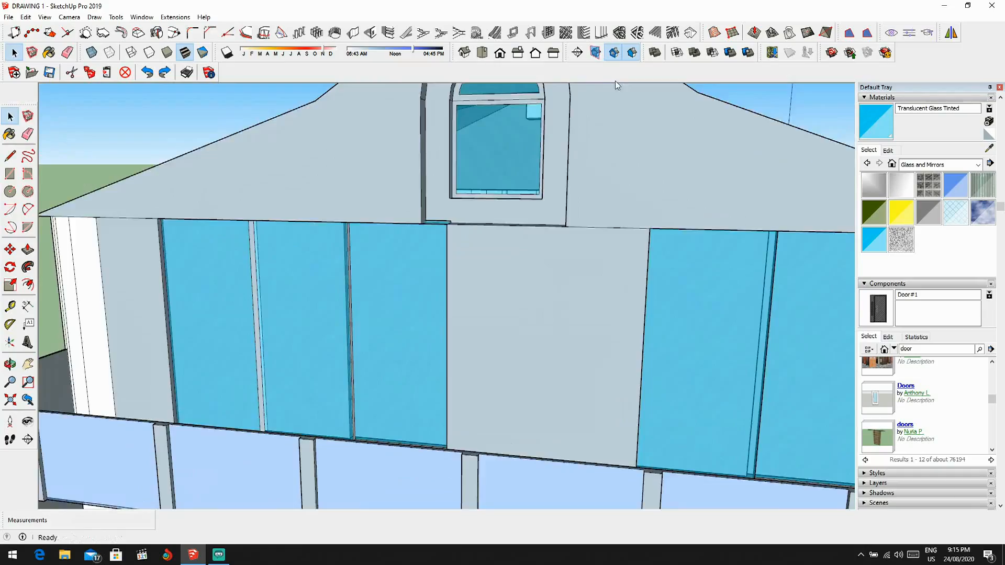
Step: Push/Pull the small face in the notch at the arched window's sill by about 0.02 m to close the gap
{"action": "scroll", "coordinate": [611, 133], "scroll_direction": "down", "scroll_amount": 2}
{"action": "scroll", "coordinate": [611, 133], "scroll_direction": "down", "scroll_amount": 3}
{"action": "middle_click_drag", "start_coordinate": [612, 134], "coordinate": [633, 261]}
{"action": "scroll", "coordinate": [720, 257], "scroll_direction": "down", "scroll_amount": 2}
{"action": "middle_click_drag", "start_coordinate": [715, 255], "coordinate": [636, 245], "text": "shift"}
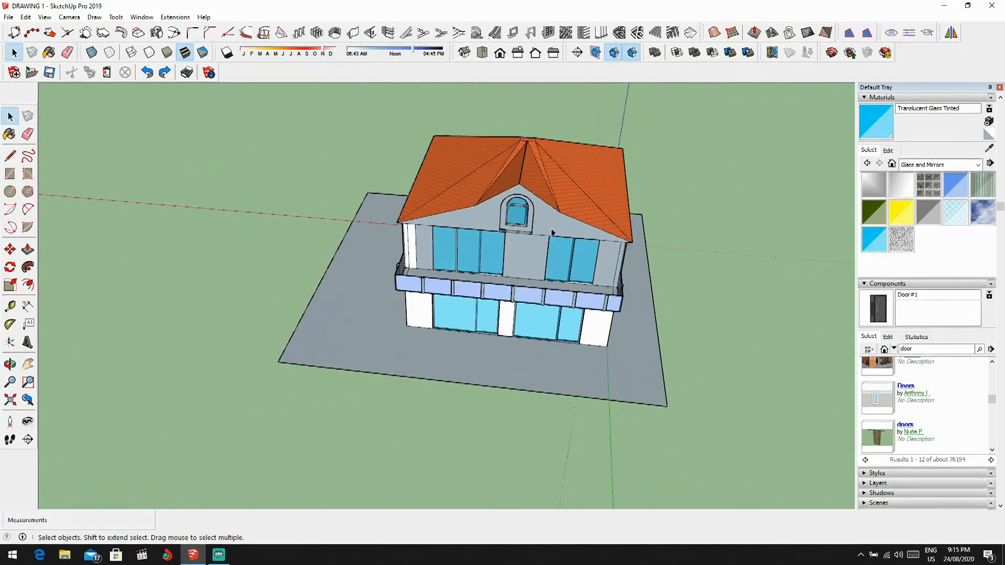
{"action": "scroll", "coordinate": [552, 233], "scroll_direction": "up", "scroll_amount": 6}
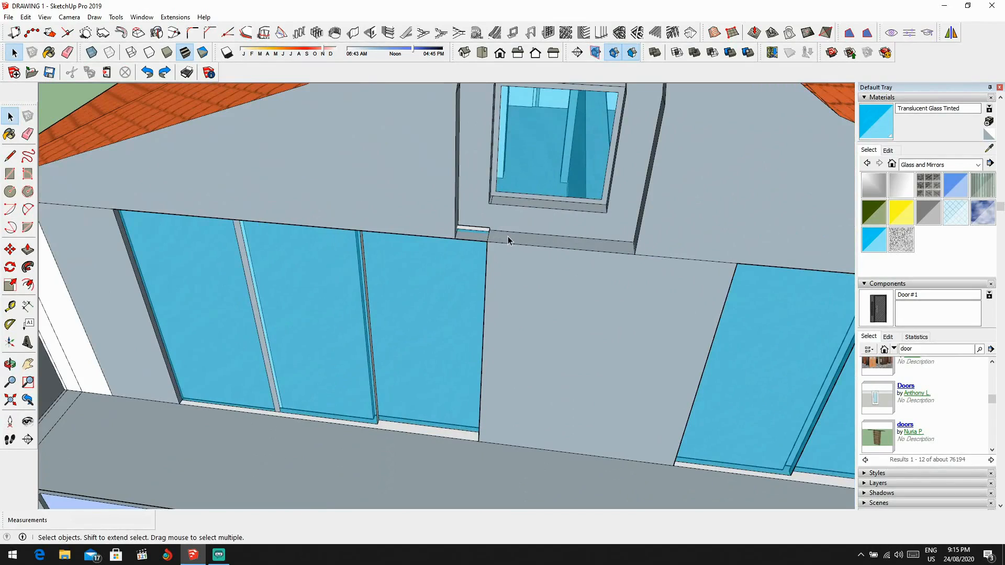
{"action": "key", "text": "p"}
{"action": "scroll", "coordinate": [486, 229], "scroll_direction": "up", "scroll_amount": 1}
{"action": "scroll", "coordinate": [476, 224], "scroll_direction": "up", "scroll_amount": 3}
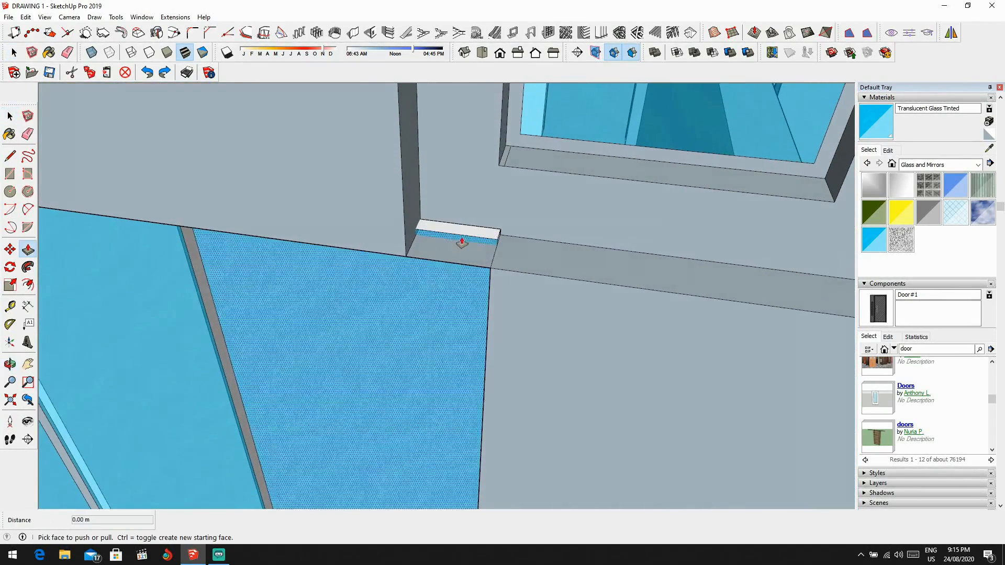
{"action": "left_click", "coordinate": [467, 237]}
{"action": "left_click", "coordinate": [469, 242]}
{"action": "scroll", "coordinate": [580, 278], "scroll_direction": "down", "scroll_amount": 5}
{"action": "key", "text": "space"}
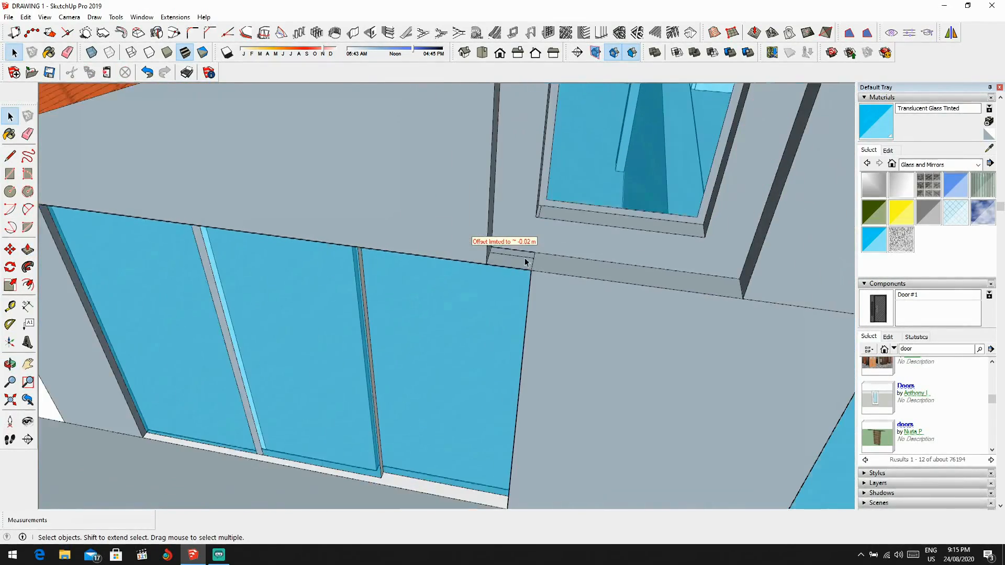
{"action": "scroll", "coordinate": [528, 261], "scroll_direction": "up", "scroll_amount": 4}
{"action": "key", "text": "e"}
{"action": "key", "text": "space"}
Step: Examine the house's exterior from several angles, including the gable facade with its balcony and glass doors
{"action": "scroll", "coordinate": [529, 262], "scroll_direction": "down", "scroll_amount": 7}
{"action": "scroll", "coordinate": [538, 313], "scroll_direction": "down", "scroll_amount": 10}
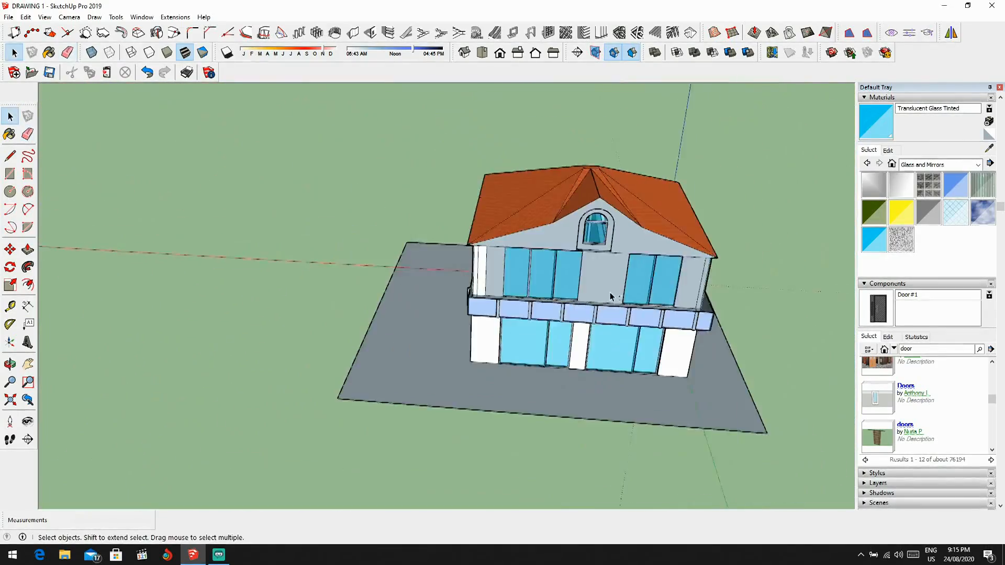
{"action": "middle_click_drag", "start_coordinate": [612, 294], "coordinate": [502, 314]}
{"action": "scroll", "coordinate": [478, 319], "scroll_direction": "up", "scroll_amount": 5}
{"action": "middle_click_drag", "start_coordinate": [560, 293], "coordinate": [442, 225]}
{"action": "scroll", "coordinate": [494, 235], "scroll_direction": "down", "scroll_amount": 5}
{"action": "scroll", "coordinate": [359, 180], "scroll_direction": "up", "scroll_amount": 2}
{"action": "scroll", "coordinate": [370, 233], "scroll_direction": "down", "scroll_amount": 2}
{"action": "scroll", "coordinate": [444, 224], "scroll_direction": "up", "scroll_amount": 2}
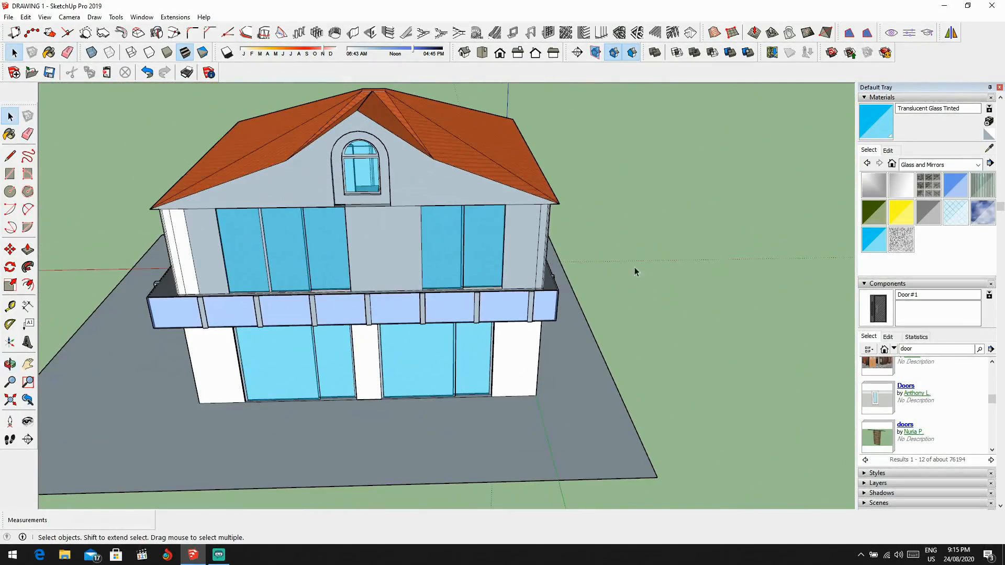
Step: Erase the line separating the gable from the upper wall between the two sets of sliding doors
{"action": "scroll", "coordinate": [413, 212], "scroll_direction": "up", "scroll_amount": 4}
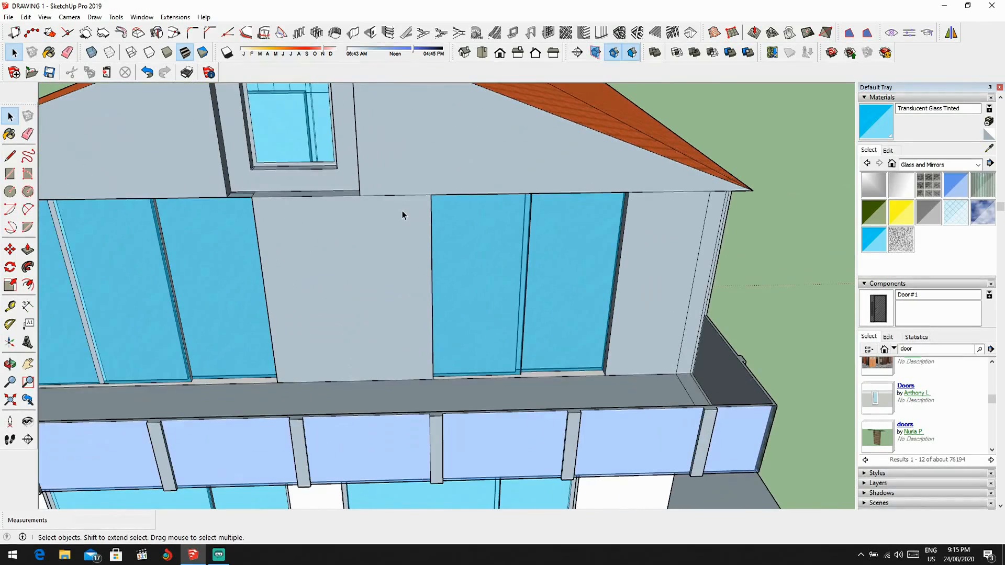
{"action": "key", "text": "r"}
{"action": "left_click", "coordinate": [396, 195]}
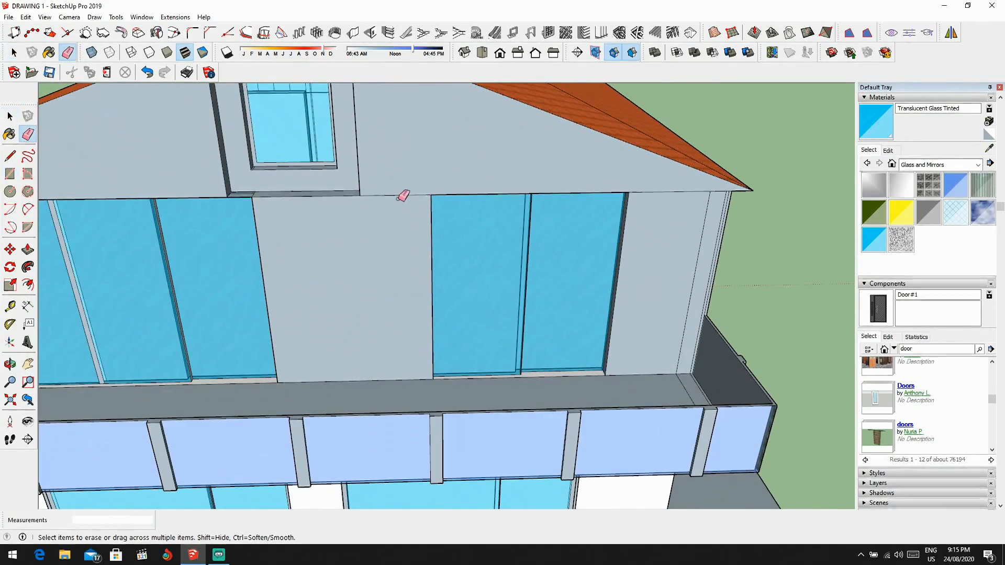
{"action": "scroll", "coordinate": [409, 187], "scroll_direction": "down", "scroll_amount": 5}
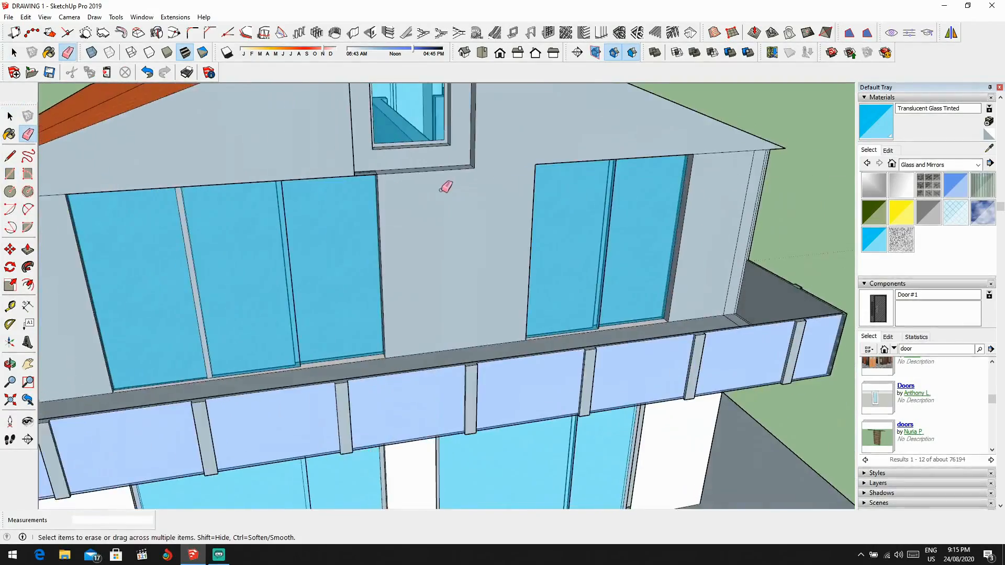
{"action": "middle_click_drag", "start_coordinate": [447, 189], "coordinate": [448, 193]}
{"action": "key", "text": "e"}
Step: Paint the ground-floor wall around the front sliding doors with the pale yellow Color E02 from the Colors library
{"action": "scroll", "coordinate": [424, 299], "scroll_direction": "up", "scroll_amount": 4}
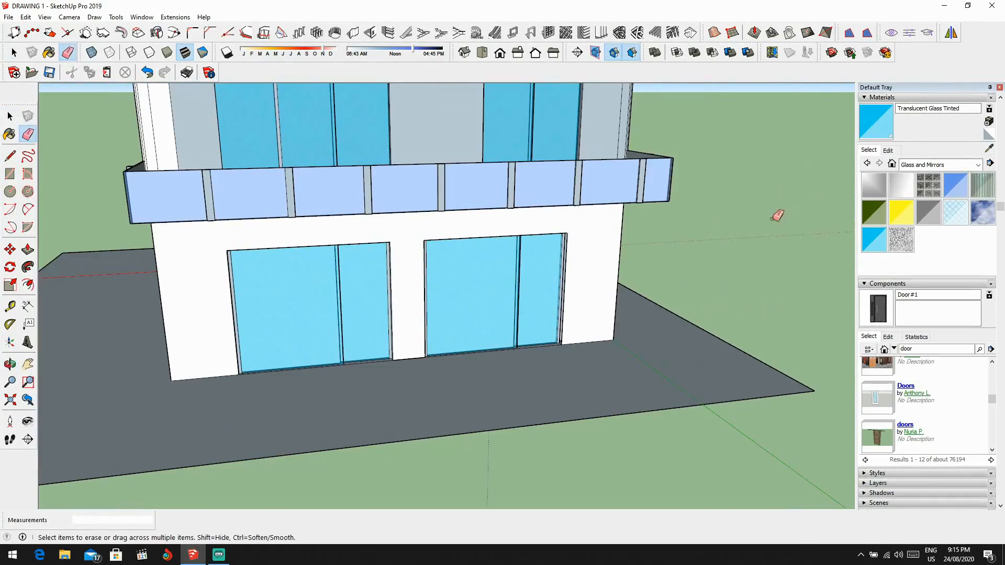
{"action": "left_click", "coordinate": [937, 165]}
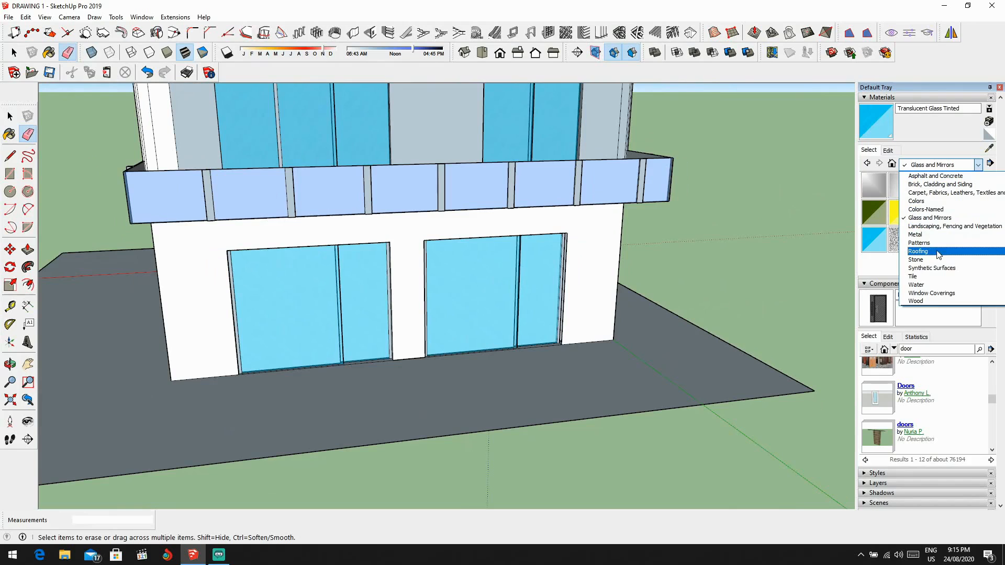
{"action": "left_click", "coordinate": [917, 201]}
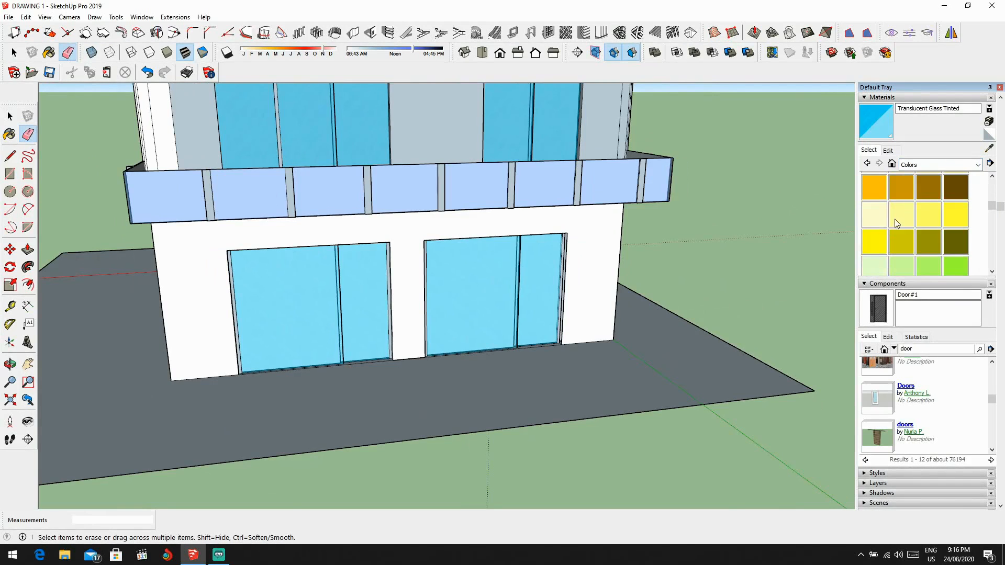
{"action": "left_click", "coordinate": [904, 215]}
{"action": "scroll", "coordinate": [590, 244], "scroll_direction": "down", "scroll_amount": 1}
{"action": "left_click", "coordinate": [572, 255]}
{"action": "scroll", "coordinate": [572, 255], "scroll_direction": "down", "scroll_amount": 4}
{"action": "middle_click_drag", "start_coordinate": [570, 255], "coordinate": [548, 265]}
{"action": "scroll", "coordinate": [547, 265], "scroll_direction": "up", "scroll_amount": 1}
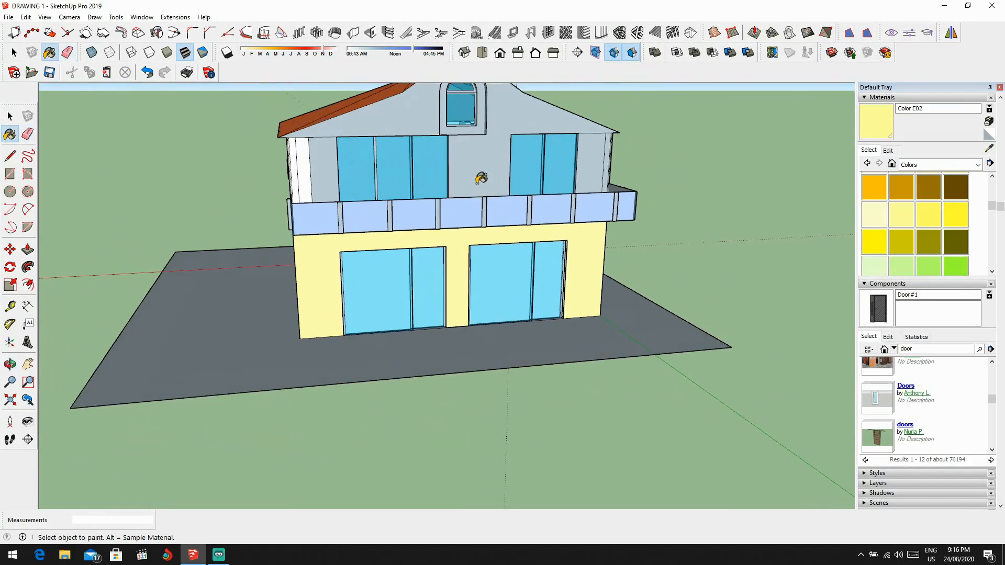
Step: Paint the upper front gable wall and the narrow strips at its left corner with Color E02
{"action": "left_click", "coordinate": [479, 182]}
{"action": "scroll", "coordinate": [479, 183], "scroll_direction": "down", "scroll_amount": 3}
{"action": "middle_click_drag", "start_coordinate": [476, 183], "coordinate": [479, 195]}
{"action": "scroll", "coordinate": [381, 164], "scroll_direction": "up", "scroll_amount": 3}
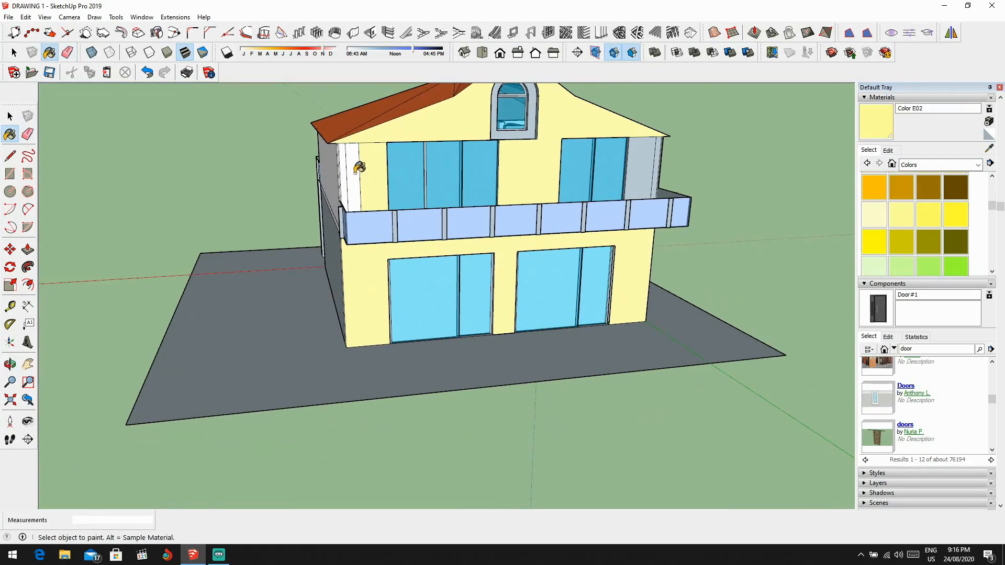
{"action": "mouse_move", "coordinate": [370, 165]}
{"action": "middle_mouse_down"}
{"action": "mouse_move", "coordinate": [480, 171]}
{"action": "mouse_move", "coordinate": [511, 189]}
{"action": "mouse_move", "coordinate": [457, 160]}
{"action": "mouse_move", "coordinate": [346, 157]}
{"action": "middle_mouse_up"}
Step: Erase the vertical strip lines and the short horizontal line under the eave at the upper front wall's left corner
{"action": "scroll", "coordinate": [471, 202], "scroll_direction": "up", "scroll_amount": 4}
{"action": "scroll", "coordinate": [338, 165], "scroll_direction": "up", "scroll_amount": 6}
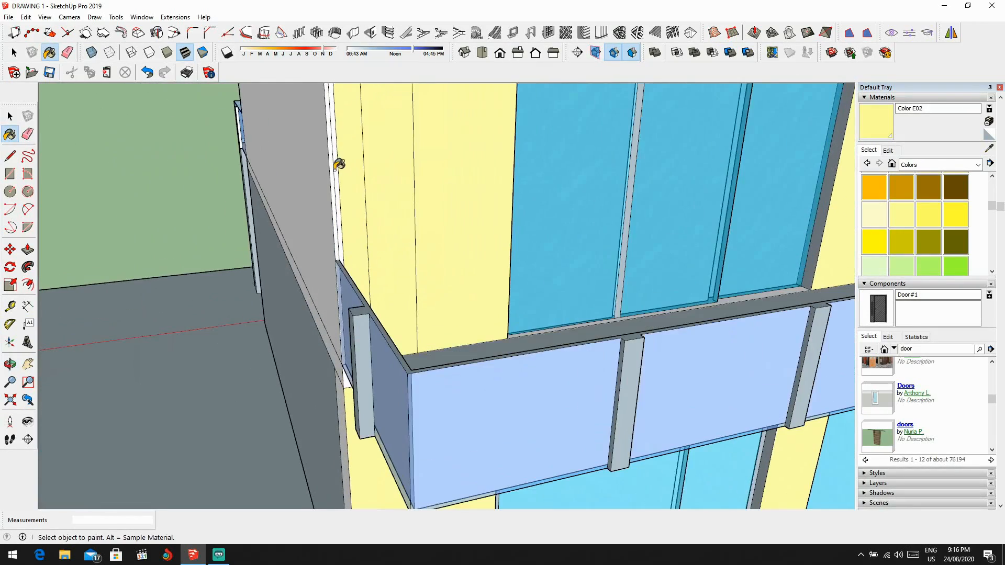
{"action": "key", "text": "e"}
{"action": "left_click_drag", "start_coordinate": [335, 200], "coordinate": [359, 194]}
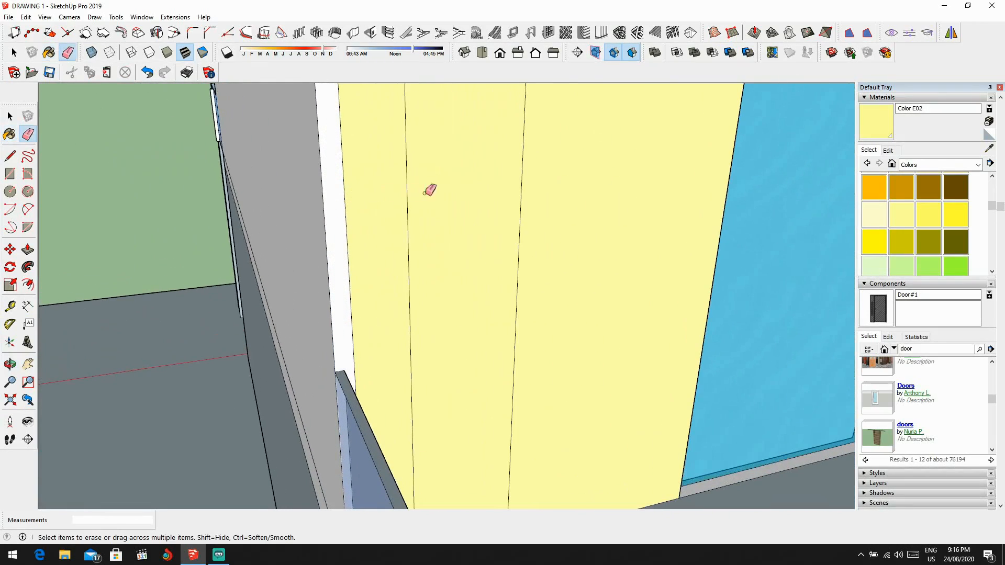
{"action": "mouse_move", "coordinate": [424, 193]}
{"action": "left_mouse_down"}
{"action": "mouse_move", "coordinate": [372, 214]}
{"action": "mouse_move", "coordinate": [335, 216]}
{"action": "left_mouse_up"}
{"action": "scroll", "coordinate": [346, 233], "scroll_direction": "down", "scroll_amount": 3}
{"action": "left_click_drag", "start_coordinate": [409, 253], "coordinate": [385, 256]}
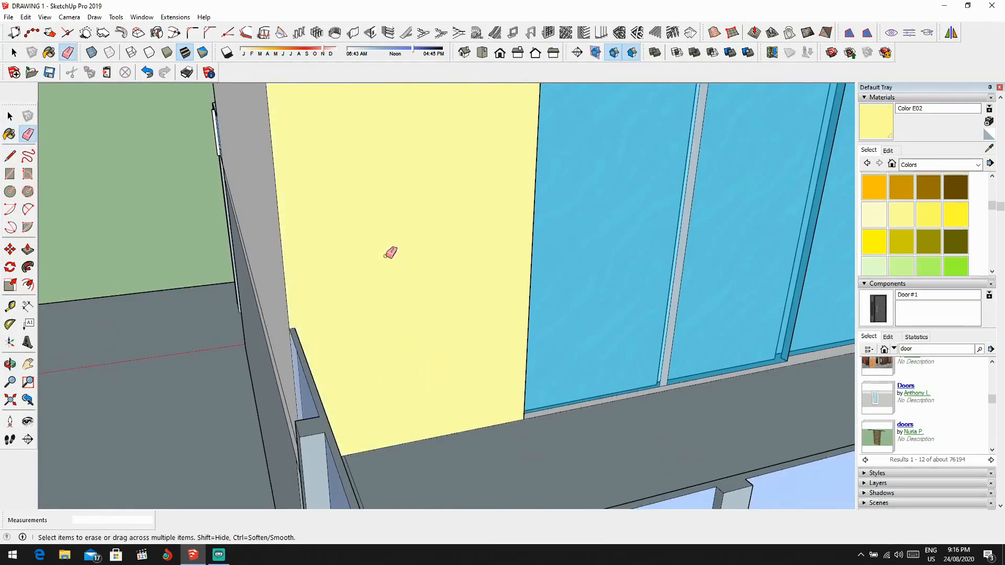
{"action": "scroll", "coordinate": [390, 253], "scroll_direction": "down", "scroll_amount": 5}
{"action": "scroll", "coordinate": [425, 185], "scroll_direction": "down", "scroll_amount": 1}
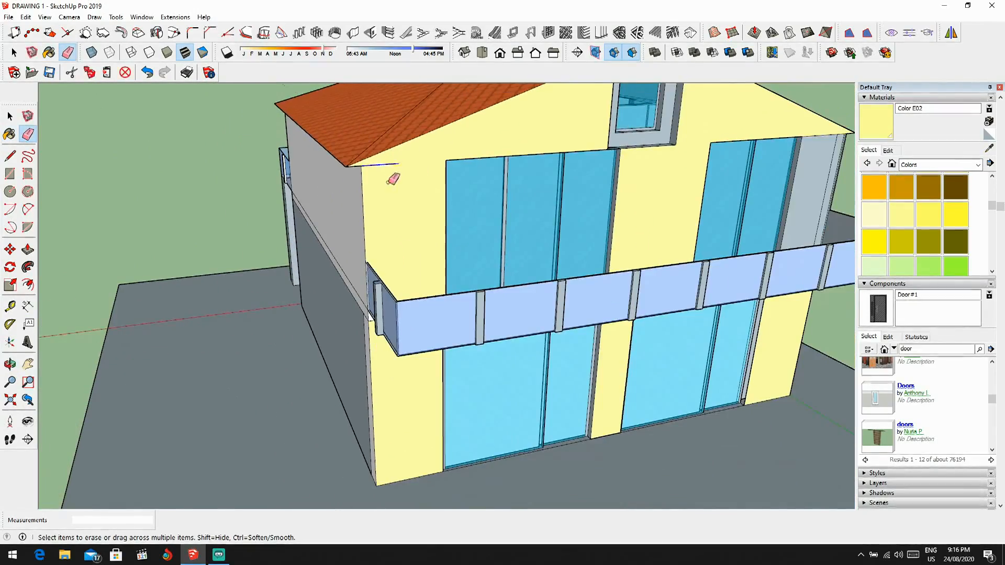
{"action": "scroll", "coordinate": [393, 179], "scroll_direction": "down", "scroll_amount": 4}
{"action": "scroll", "coordinate": [542, 184], "scroll_direction": "up", "scroll_amount": 3}
{"action": "scroll", "coordinate": [538, 197], "scroll_direction": "down", "scroll_amount": 3}
{"action": "scroll", "coordinate": [544, 217], "scroll_direction": "up", "scroll_amount": 1}
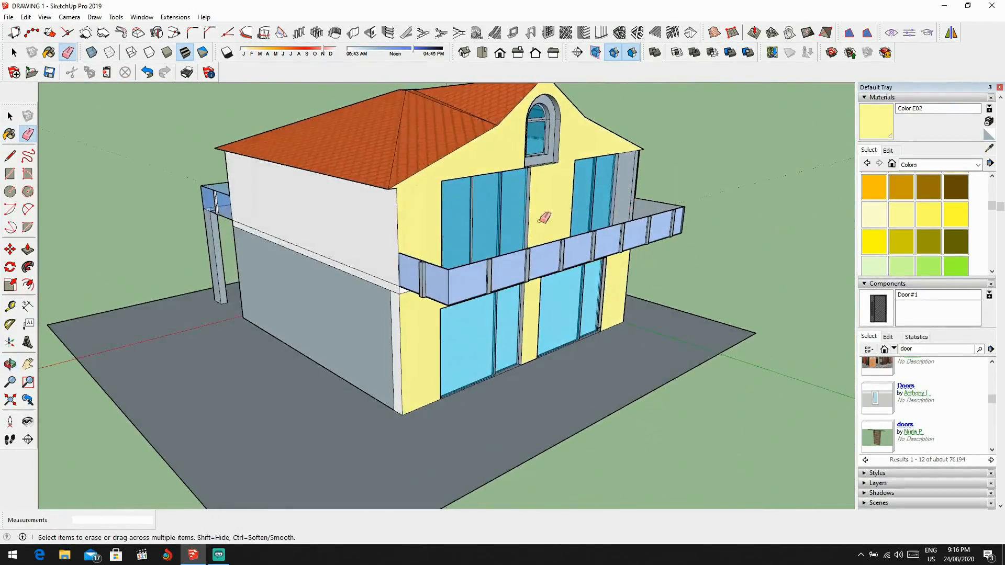
Step: Erase the dividing lines between the gable and the wall strips at the upper front wall's right corner
{"action": "middle_click_drag", "start_coordinate": [544, 217], "coordinate": [371, 213]}
{"action": "scroll", "coordinate": [601, 208], "scroll_direction": "up", "scroll_amount": 3}
{"action": "scroll", "coordinate": [567, 160], "scroll_direction": "up", "scroll_amount": 2}
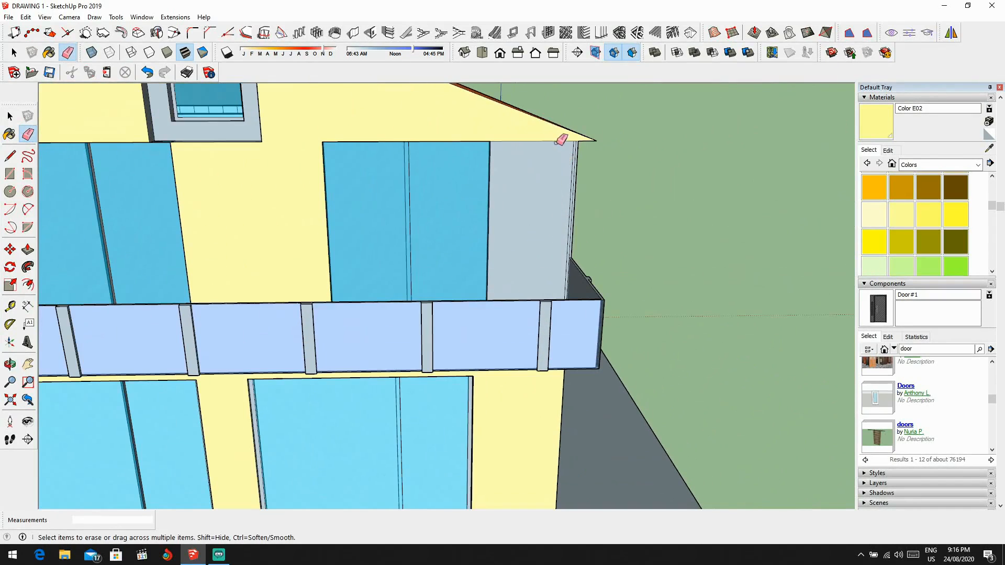
{"action": "scroll", "coordinate": [556, 180], "scroll_direction": "down", "scroll_amount": 5}
{"action": "scroll", "coordinate": [684, 228], "scroll_direction": "down", "scroll_amount": 1}
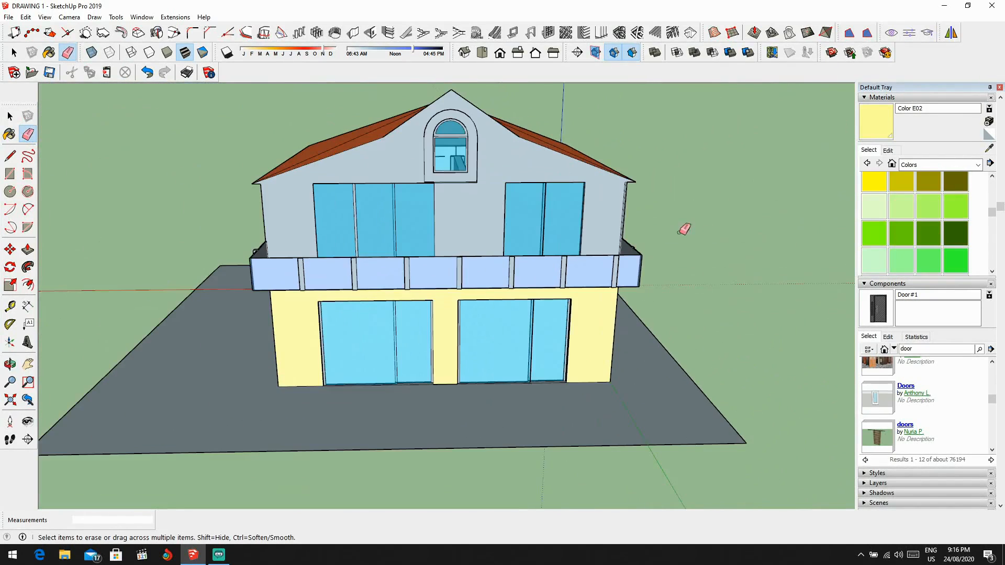
Step: Try the grey Color M05 on the upper front wall and undo the trial painting
{"action": "scroll", "coordinate": [477, 193], "scroll_direction": "down", "scroll_amount": 2}
{"action": "scroll", "coordinate": [544, 188], "scroll_direction": "down", "scroll_amount": 1}
{"action": "scroll", "coordinate": [898, 235], "scroll_direction": "down", "scroll_amount": 3}
{"action": "scroll", "coordinate": [917, 222], "scroll_direction": "up", "scroll_amount": 2}
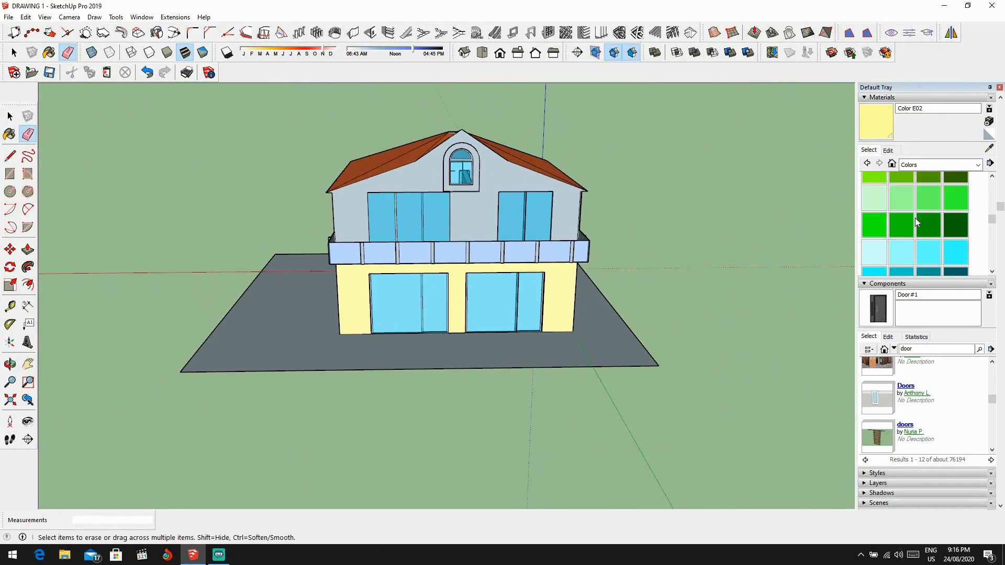
{"action": "scroll", "coordinate": [919, 230], "scroll_direction": "down", "scroll_amount": 6}
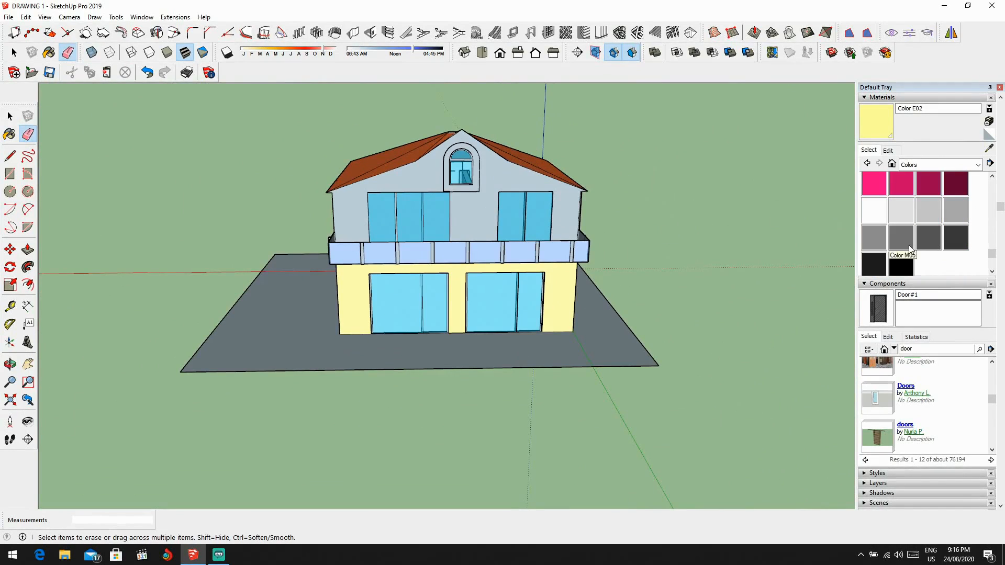
{"action": "left_click", "coordinate": [901, 237]}
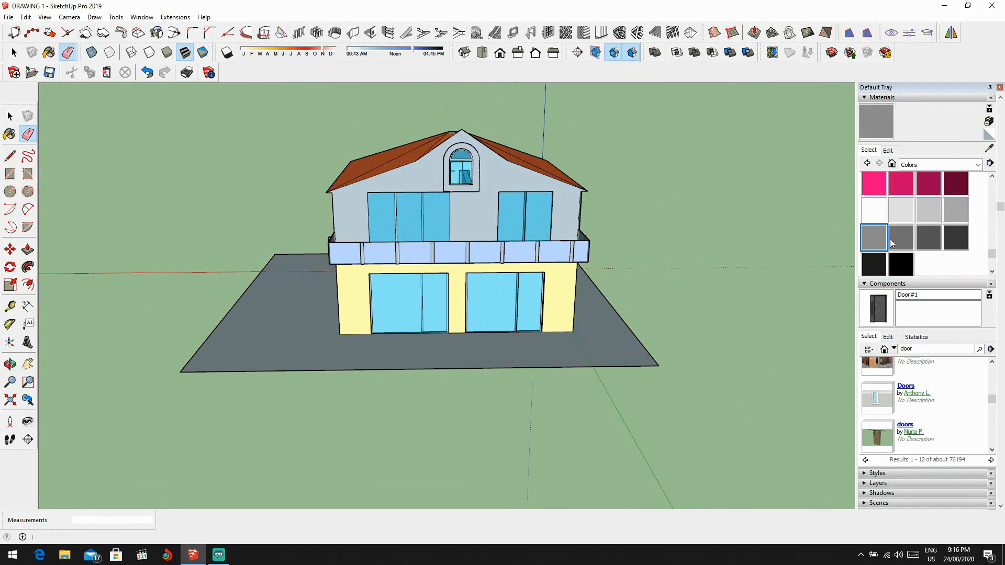
{"action": "left_click", "coordinate": [501, 207]}
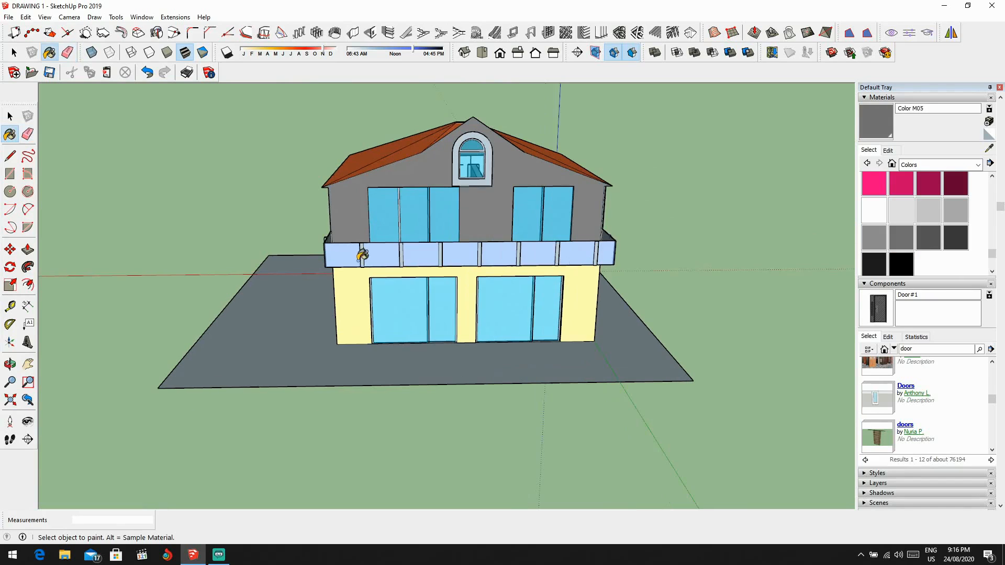
{"action": "left_click", "coordinate": [368, 281]}
{"action": "middle_click_drag", "start_coordinate": [368, 281], "coordinate": [568, 266]}
{"action": "key", "text": "ctrl+z"}
{"action": "key", "text": "ctrl+z"}
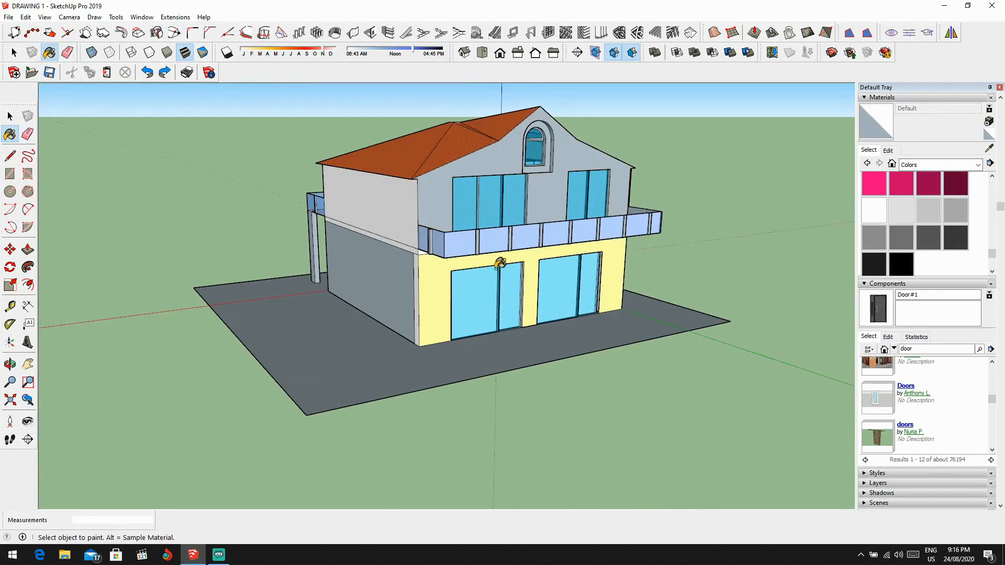
Step: Sample the yellow from the ground-floor front wall and paint the upper front gable wall with it
{"action": "left_click", "coordinate": [443, 291], "text": "alt"}
{"action": "left_click", "coordinate": [445, 199]}
{"action": "mouse_move", "coordinate": [446, 205]}
{"action": "middle_mouse_down"}
{"action": "mouse_move", "coordinate": [471, 217]}
{"action": "mouse_move", "coordinate": [314, 218]}
{"action": "middle_mouse_up"}
{"action": "scroll", "coordinate": [366, 222], "scroll_direction": "up", "scroll_amount": 3}
Step: Paint the windowless side wall with Color E02 on both storeys, including the slab band and corner strip
{"action": "middle_click_drag", "start_coordinate": [378, 225], "coordinate": [442, 210]}
{"action": "left_click", "coordinate": [435, 205]}
{"action": "left_click", "coordinate": [418, 273]}
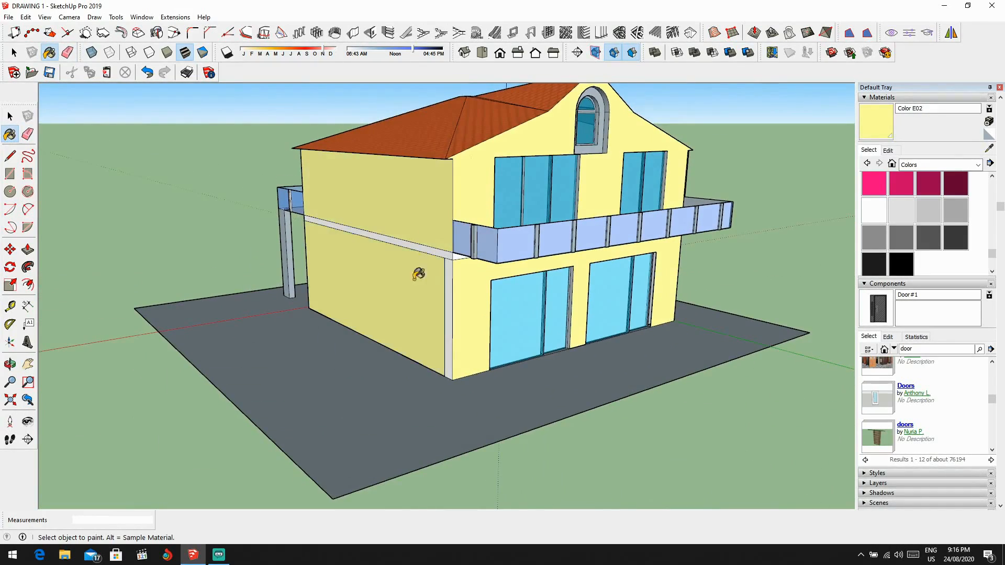
{"action": "scroll", "coordinate": [436, 252], "scroll_direction": "up", "scroll_amount": 3}
{"action": "left_click", "coordinate": [462, 270]}
{"action": "scroll", "coordinate": [471, 264], "scroll_direction": "up", "scroll_amount": 2}
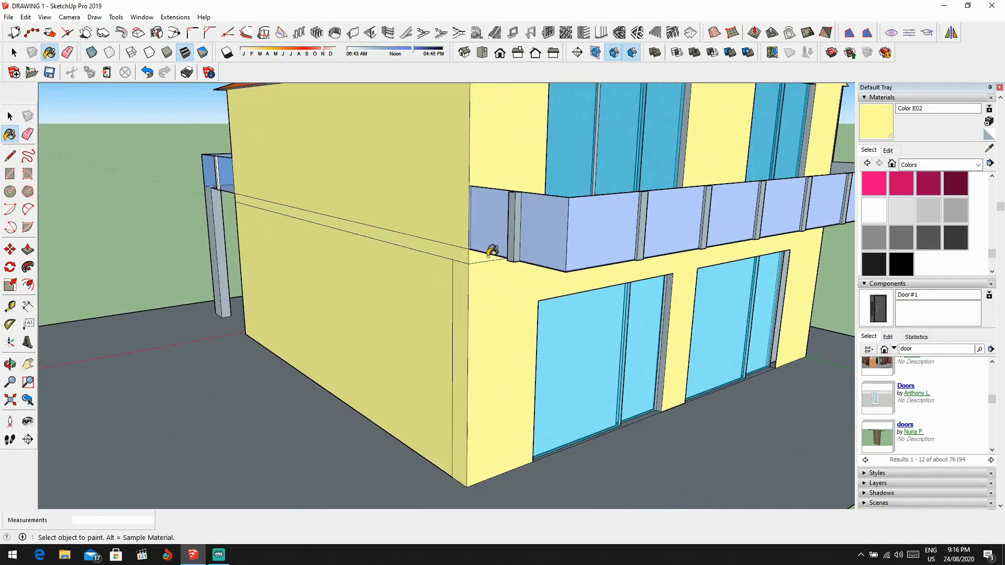
Step: Paint the entrance-side walls on both storeys with Color E02, around the front door and the balcony
{"action": "scroll", "coordinate": [493, 251], "scroll_direction": "down", "scroll_amount": 5}
{"action": "mouse_move", "coordinate": [492, 251]}
{"action": "middle_mouse_down"}
{"action": "mouse_move", "coordinate": [478, 258]}
{"action": "mouse_move", "coordinate": [787, 262]}
{"action": "mouse_move", "coordinate": [537, 248]}
{"action": "mouse_move", "coordinate": [741, 276]}
{"action": "middle_mouse_up"}
{"action": "key", "text": "b"}
{"action": "left_click", "coordinate": [534, 204]}
{"action": "left_click", "coordinate": [510, 277]}
{"action": "scroll", "coordinate": [437, 199], "scroll_direction": "up", "scroll_amount": 2}
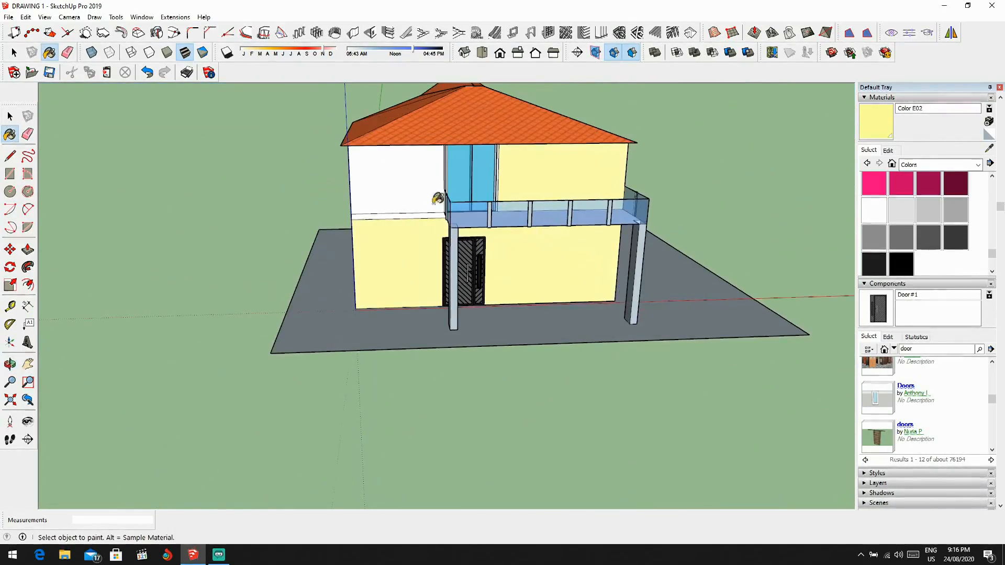
{"action": "left_click", "coordinate": [438, 199]}
{"action": "scroll", "coordinate": [437, 199], "scroll_direction": "up", "scroll_amount": 2}
Step: Paint the side wall with the two small windows in Color E02 on both storeys
{"action": "middle_click_drag", "start_coordinate": [397, 204], "coordinate": [713, 218]}
{"action": "scroll", "coordinate": [441, 195], "scroll_direction": "up", "scroll_amount": 3}
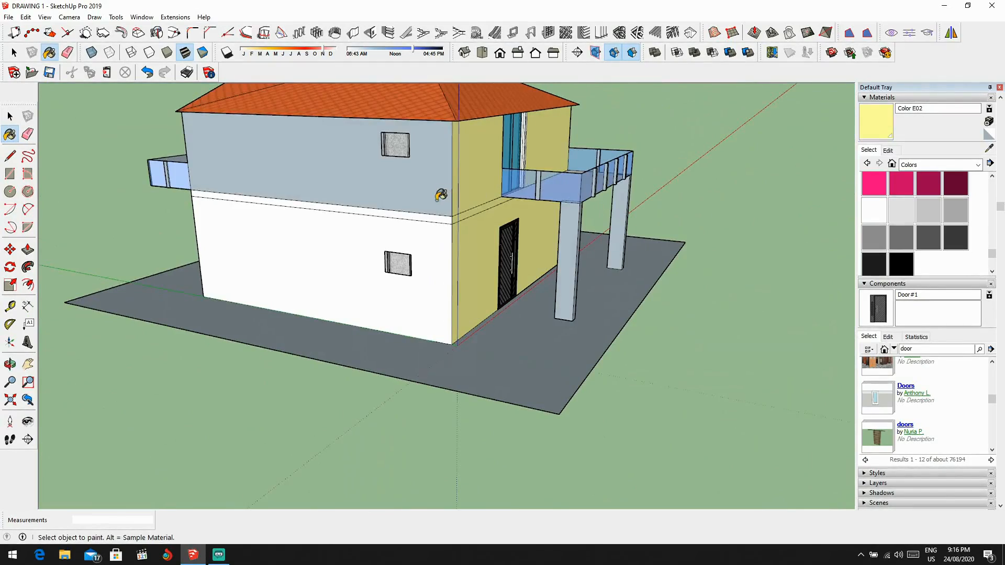
{"action": "left_click", "coordinate": [441, 195]}
{"action": "left_click", "coordinate": [359, 230]}
{"action": "scroll", "coordinate": [359, 231], "scroll_direction": "down", "scroll_amount": 3}
Step: Examine the painted house from several angles, including the gable facade, roof, side wall and ground slab
{"action": "mouse_move", "coordinate": [359, 230]}
{"action": "middle_mouse_down"}
{"action": "mouse_move", "coordinate": [409, 218]}
{"action": "mouse_move", "coordinate": [399, 218]}
{"action": "mouse_move", "coordinate": [616, 215]}
{"action": "mouse_move", "coordinate": [541, 229]}
{"action": "mouse_move", "coordinate": [548, 256]}
{"action": "middle_mouse_up"}
{"action": "scroll", "coordinate": [428, 265], "scroll_direction": "up", "scroll_amount": 2}
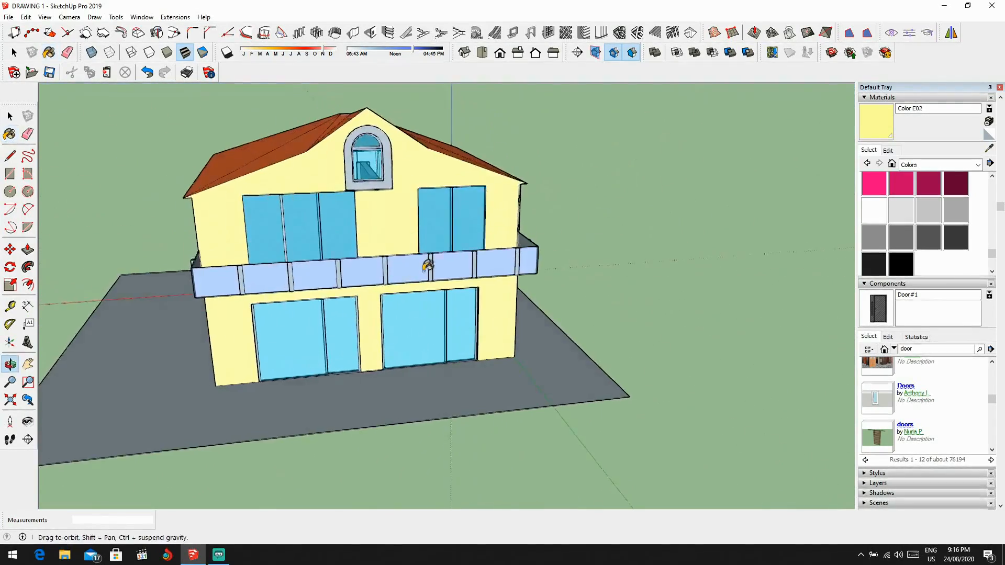
{"action": "scroll", "coordinate": [428, 265], "scroll_direction": "down", "scroll_amount": 4}
{"action": "key", "text": "space"}
{"action": "middle_click_drag", "start_coordinate": [415, 287], "coordinate": [520, 357]}
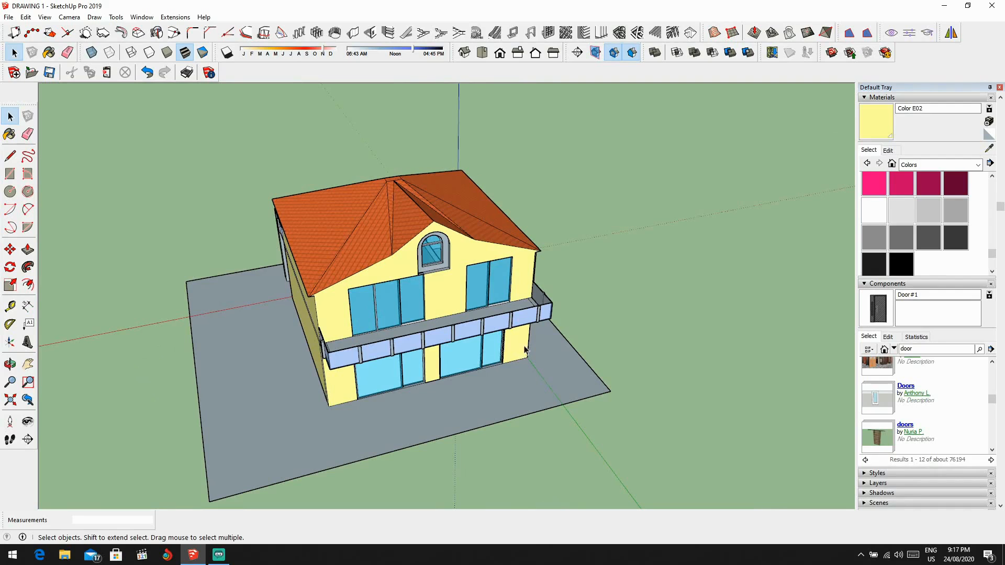
{"action": "scroll", "coordinate": [525, 349], "scroll_direction": "down", "scroll_amount": 2}
{"action": "middle_click_drag", "start_coordinate": [525, 350], "coordinate": [348, 313]}
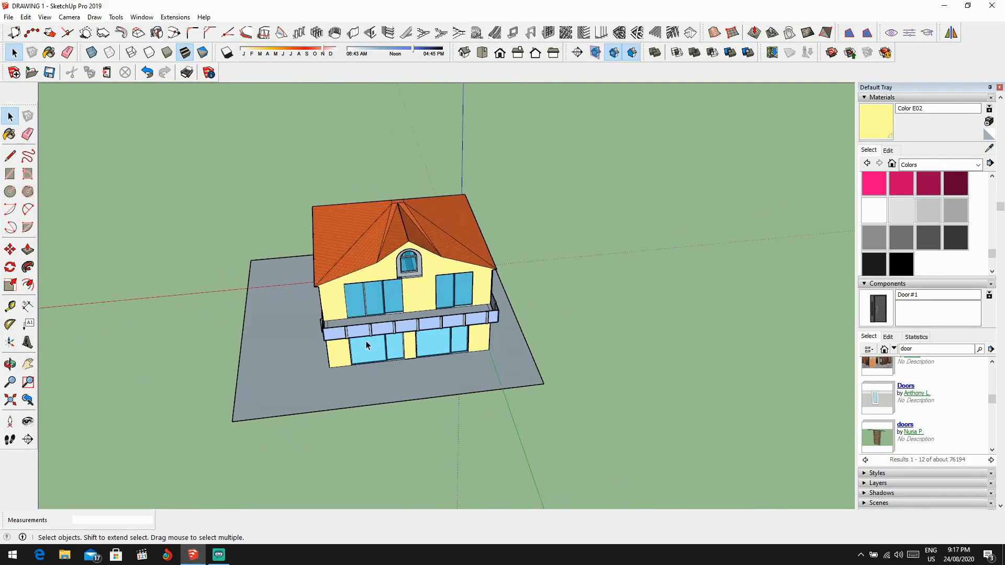
{"action": "middle_click_drag", "start_coordinate": [378, 428], "coordinate": [567, 375]}
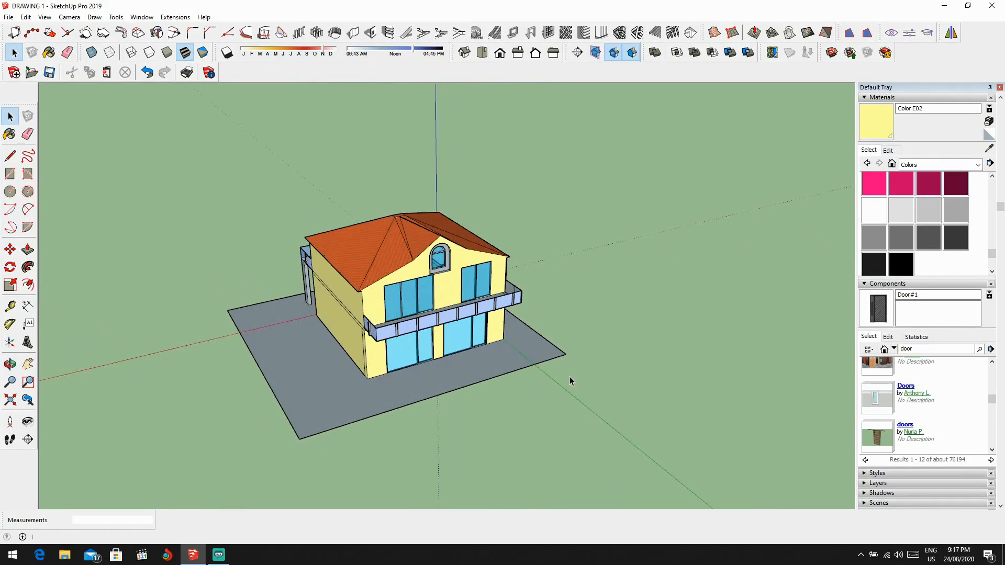
{"action": "middle_click_drag", "start_coordinate": [544, 293], "coordinate": [377, 314]}
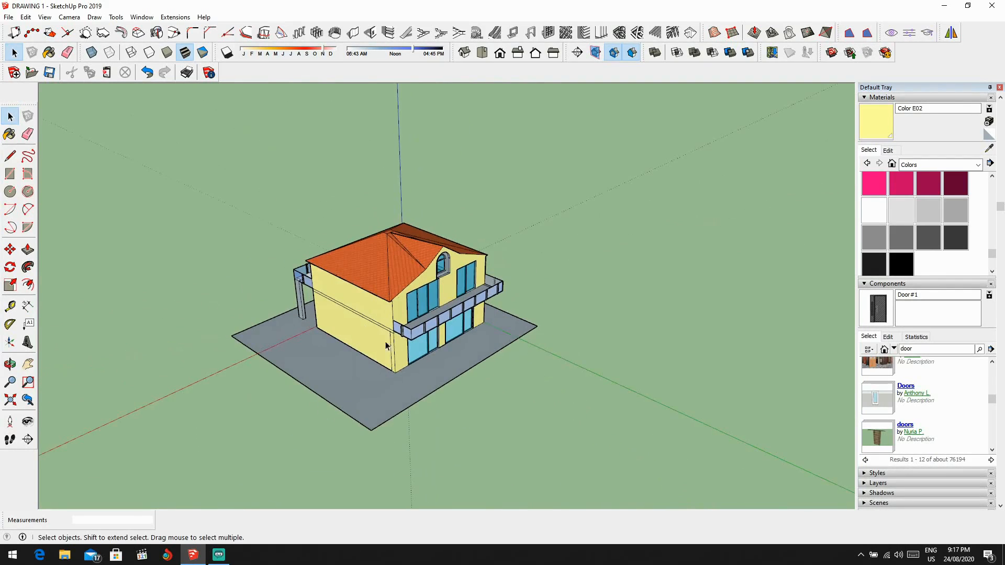
{"action": "middle_click_drag", "start_coordinate": [445, 352], "coordinate": [463, 339]}
{"action": "scroll", "coordinate": [378, 362], "scroll_direction": "up", "scroll_amount": 3}
{"action": "scroll", "coordinate": [393, 340], "scroll_direction": "up", "scroll_amount": 1}
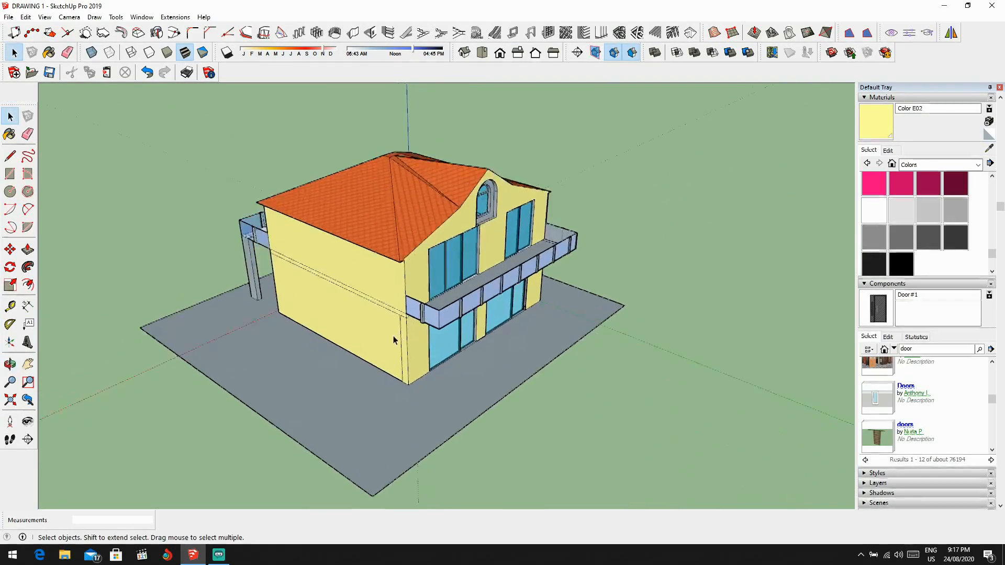
{"action": "middle_click_drag", "start_coordinate": [394, 339], "coordinate": [445, 328]}
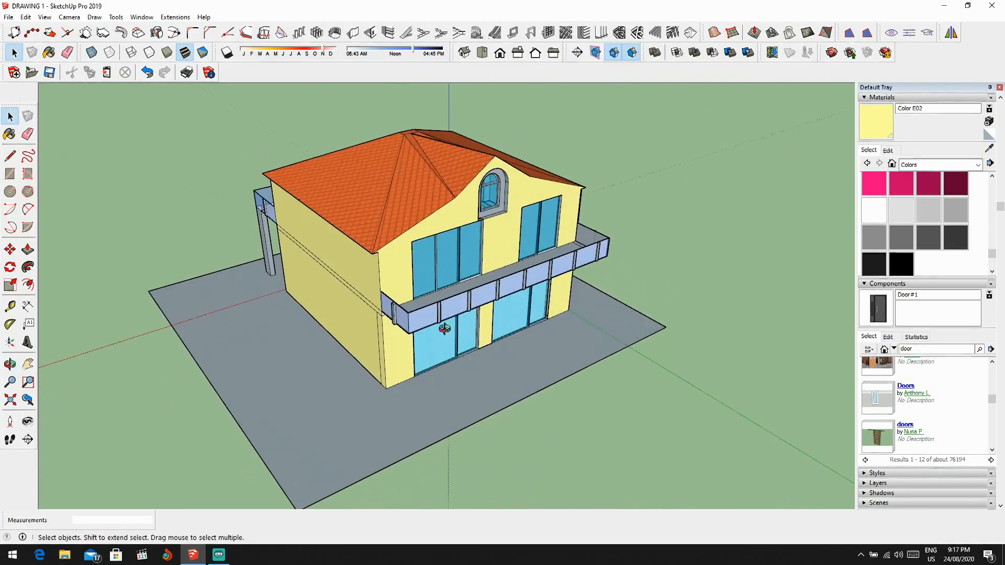
{"action": "scroll", "coordinate": [444, 328], "scroll_direction": "down", "scroll_amount": 3}
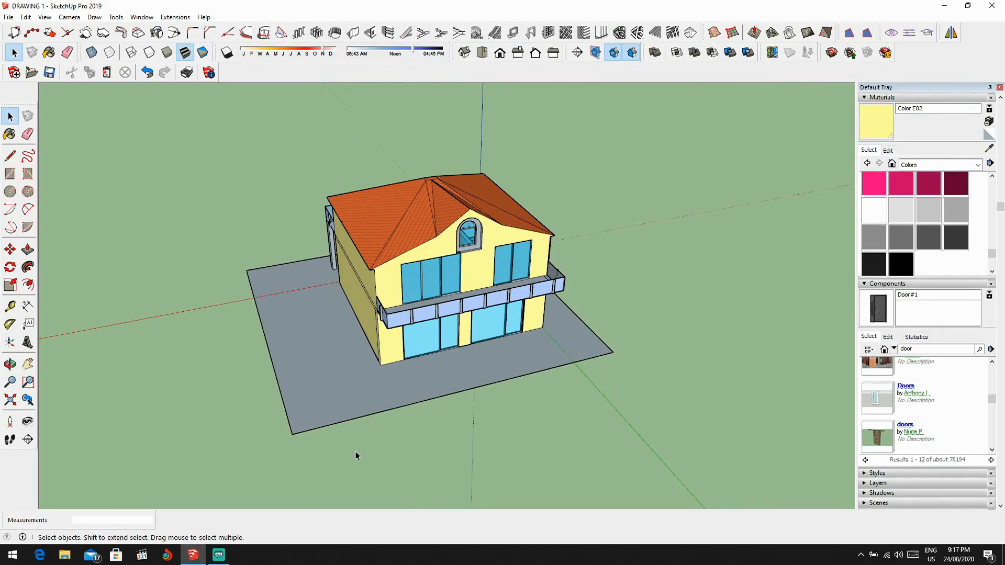
{"action": "left_click", "coordinate": [219, 557]}
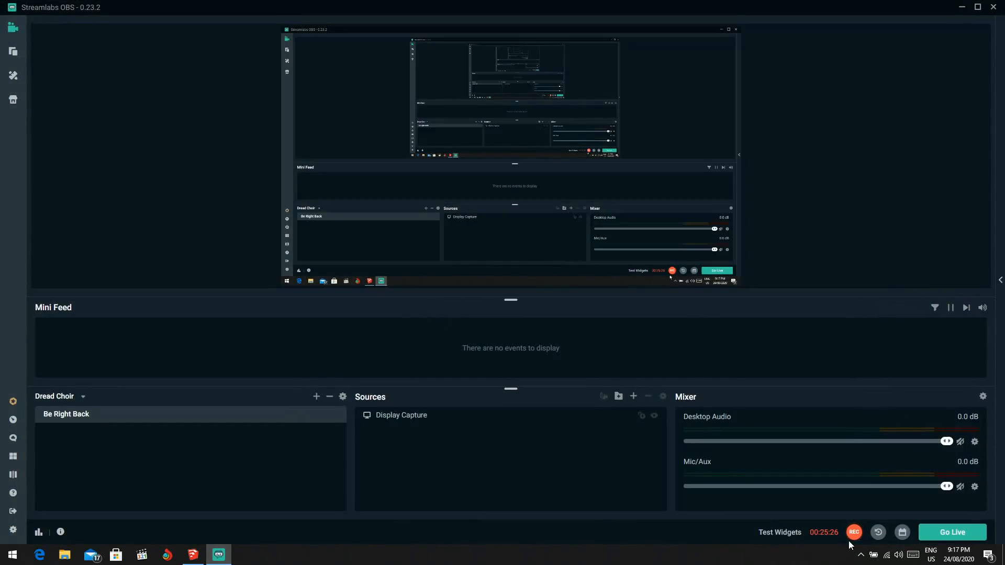